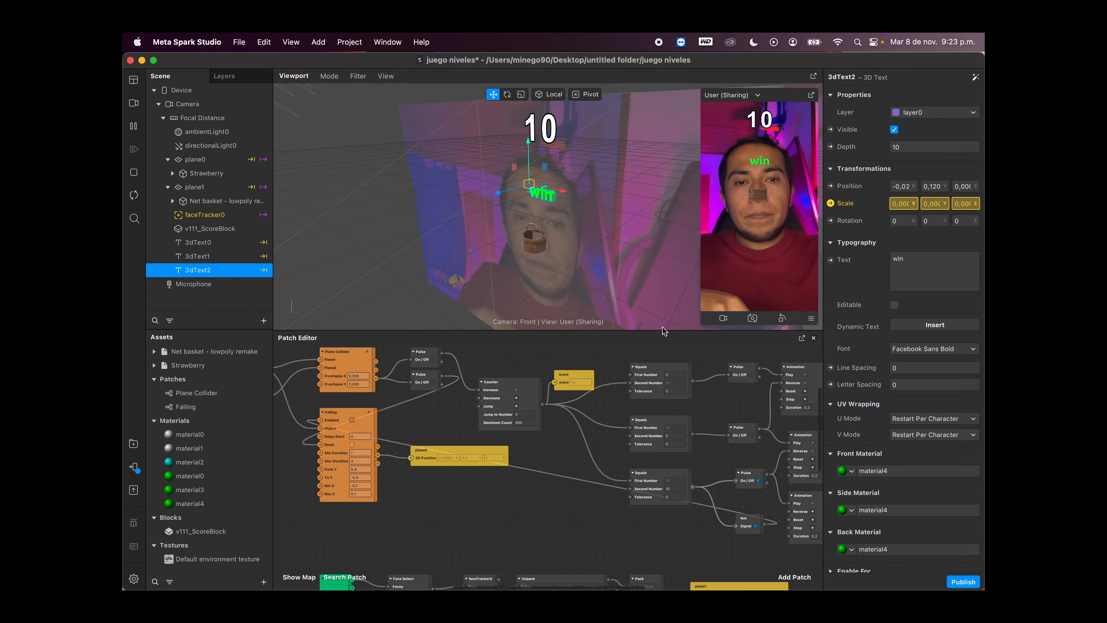
# Step: Enlarge the viewport and the simulator preview of the finished game, and restart the effect to watch it run
pyautogui.moveTo(662, 330); pyautogui.dragTo(662, 494)
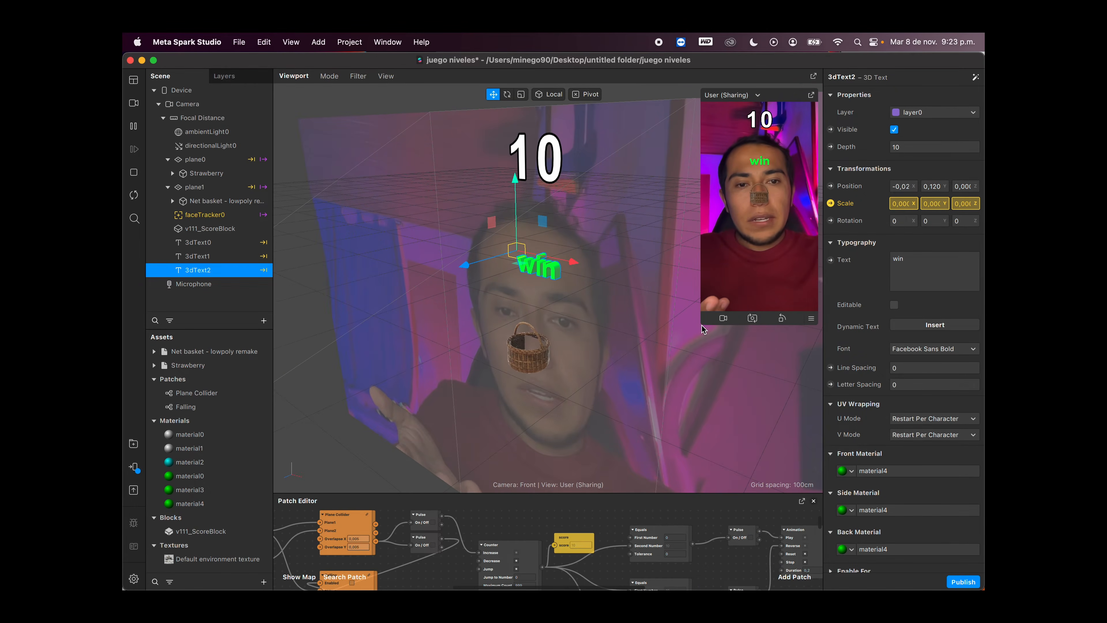
pyautogui.moveTo(701, 325); pyautogui.dragTo(608, 488)
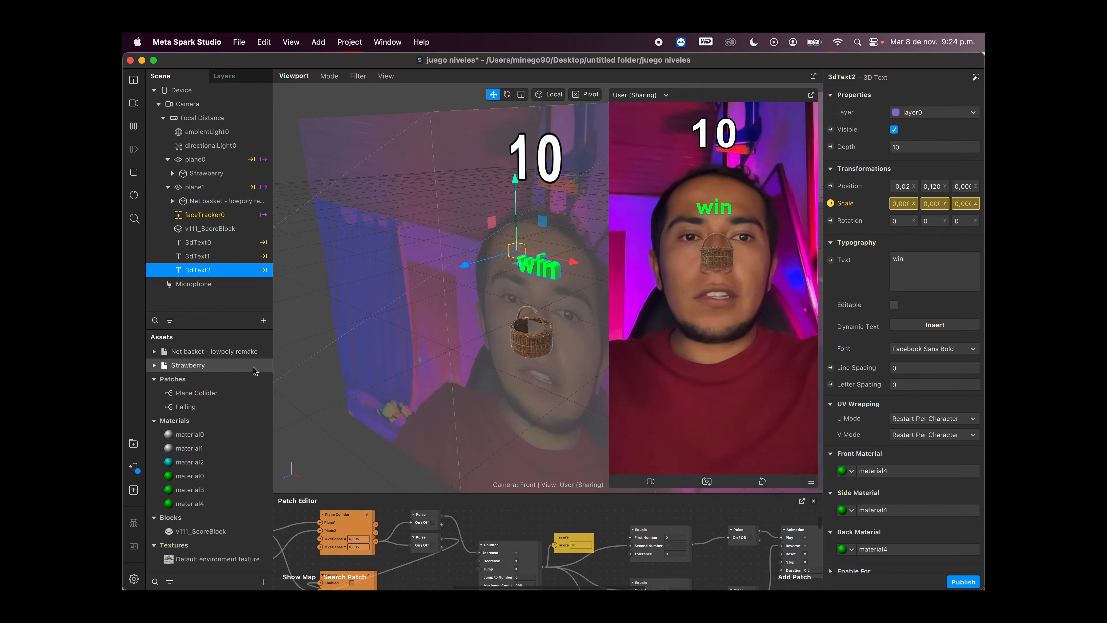
pyautogui.click(134, 195)
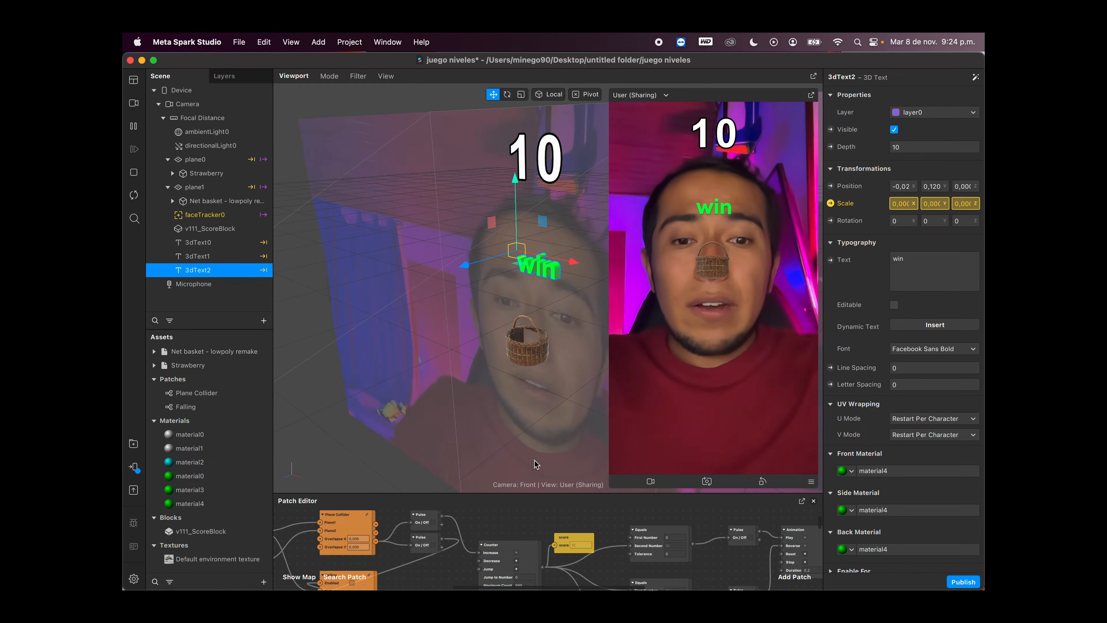
# Step: Enlarge the Patch Editor and examine the game's graph around the Plane Collider, Falling and Counter patches
pyautogui.moveTo(595, 494); pyautogui.dragTo(595, 341)
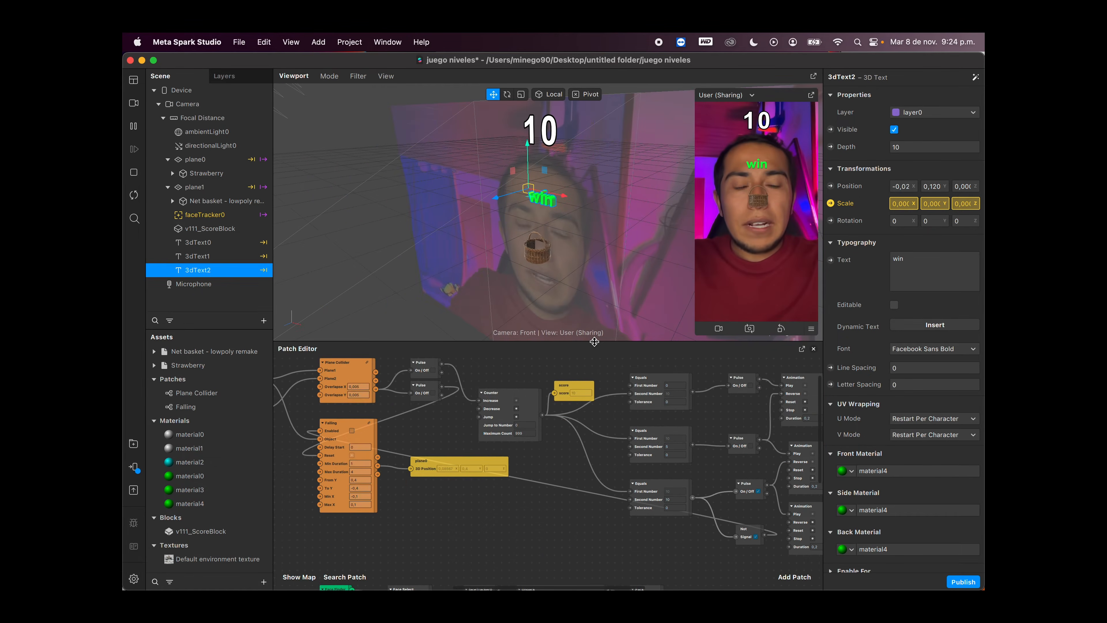
pyautogui.hscroll(-5, 537, 447)
pyautogui.scroll(4, 536, 446)
pyautogui.hscroll(-2, 537, 446)
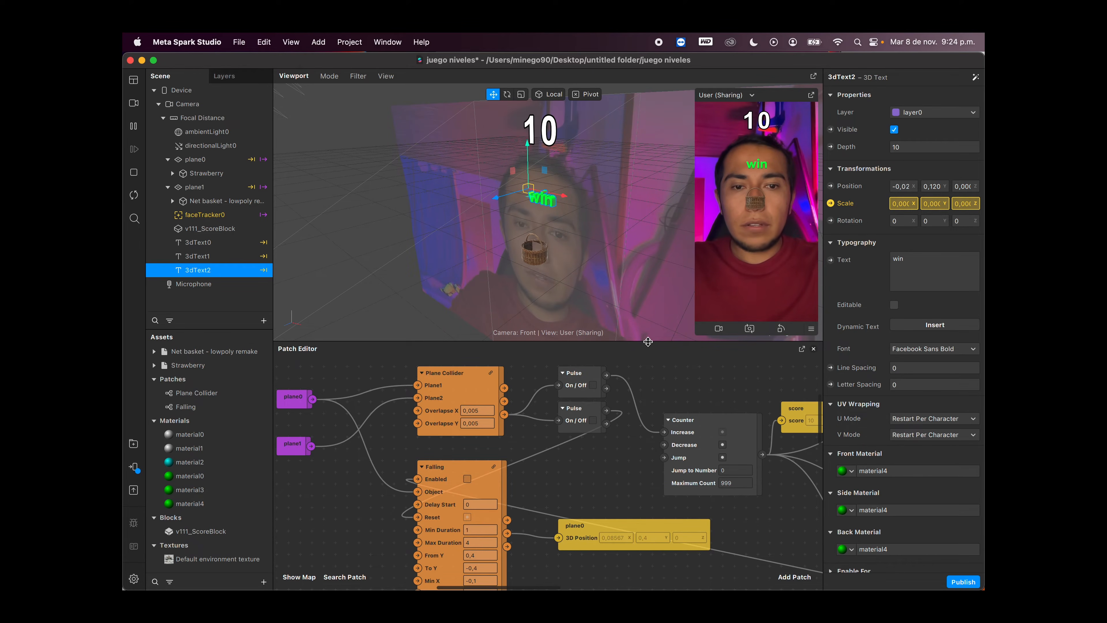
pyautogui.moveTo(665, 341); pyautogui.dragTo(662, 282)
pyautogui.hscroll(-2, 593, 379)
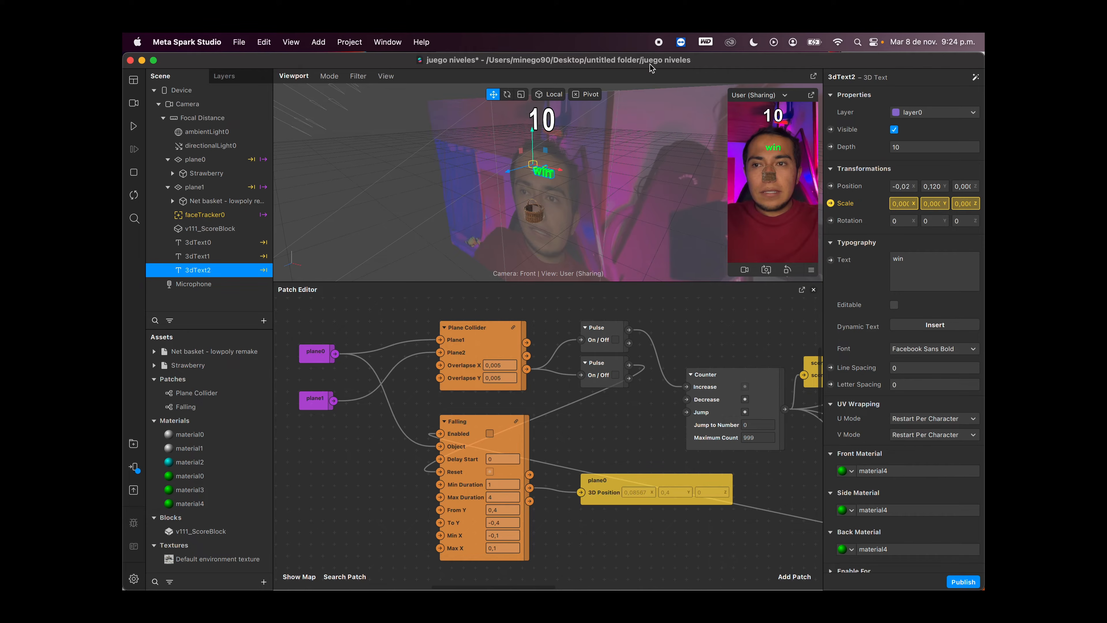
# Step: Create a new blank effect, move the existing project's window out of the way and maximize the new one
pyautogui.click(238, 42)
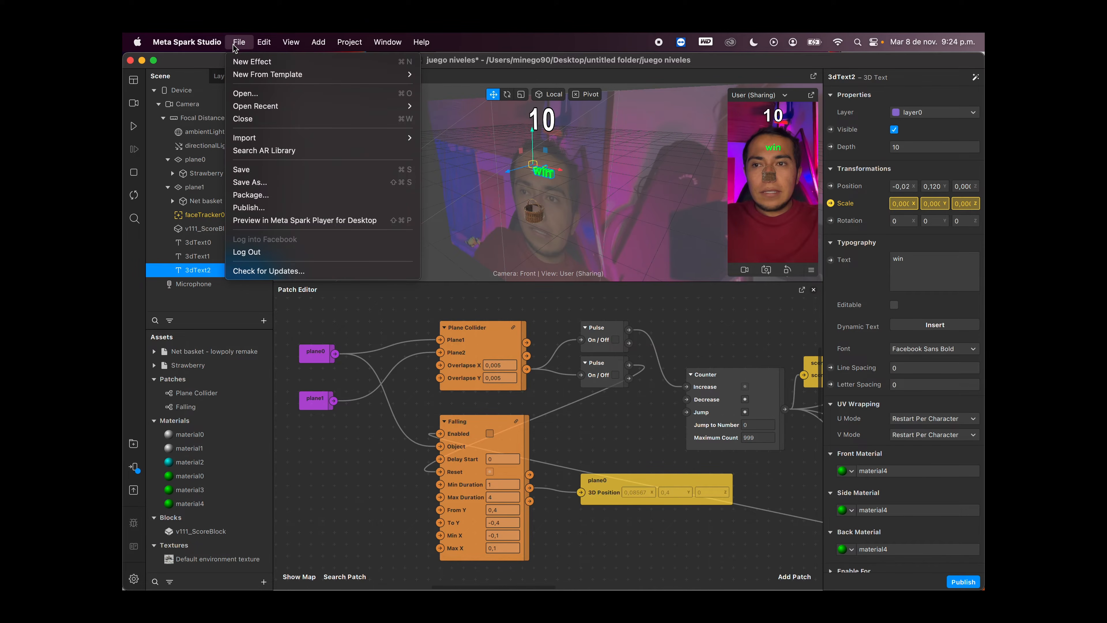
pyautogui.click(247, 62)
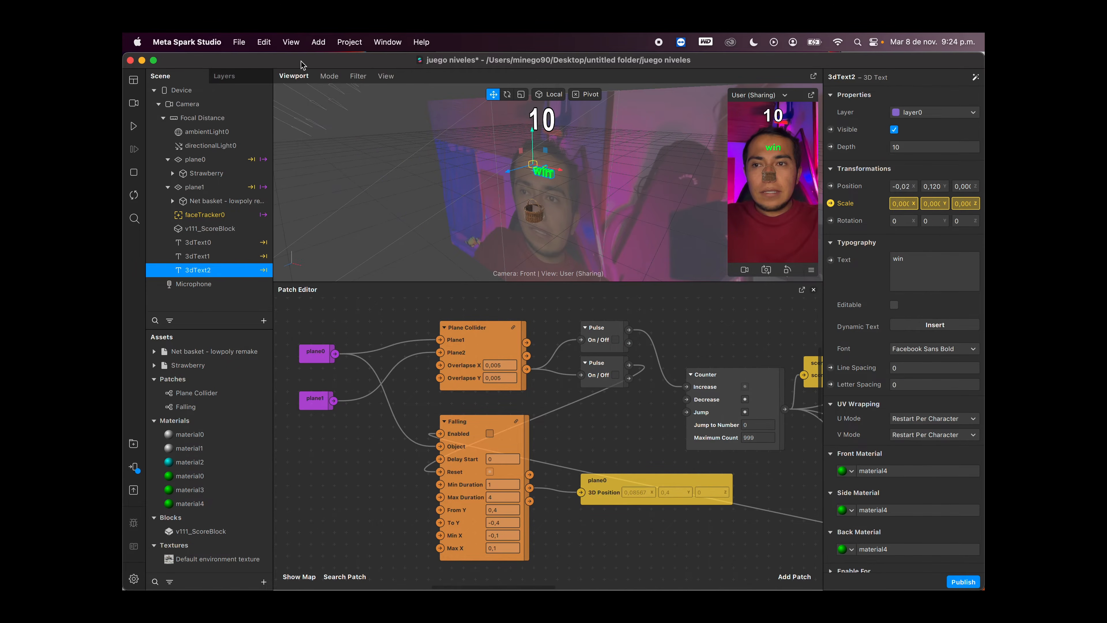
pyautogui.moveTo(674, 64); pyautogui.dragTo(984, 72)
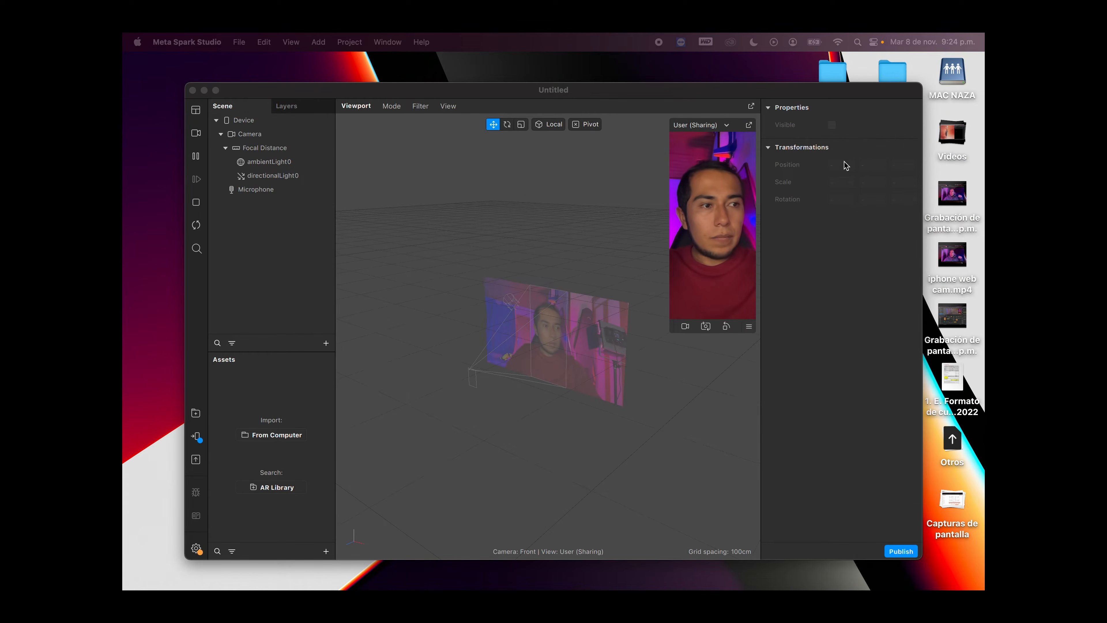
pyautogui.doubleClick(582, 89)
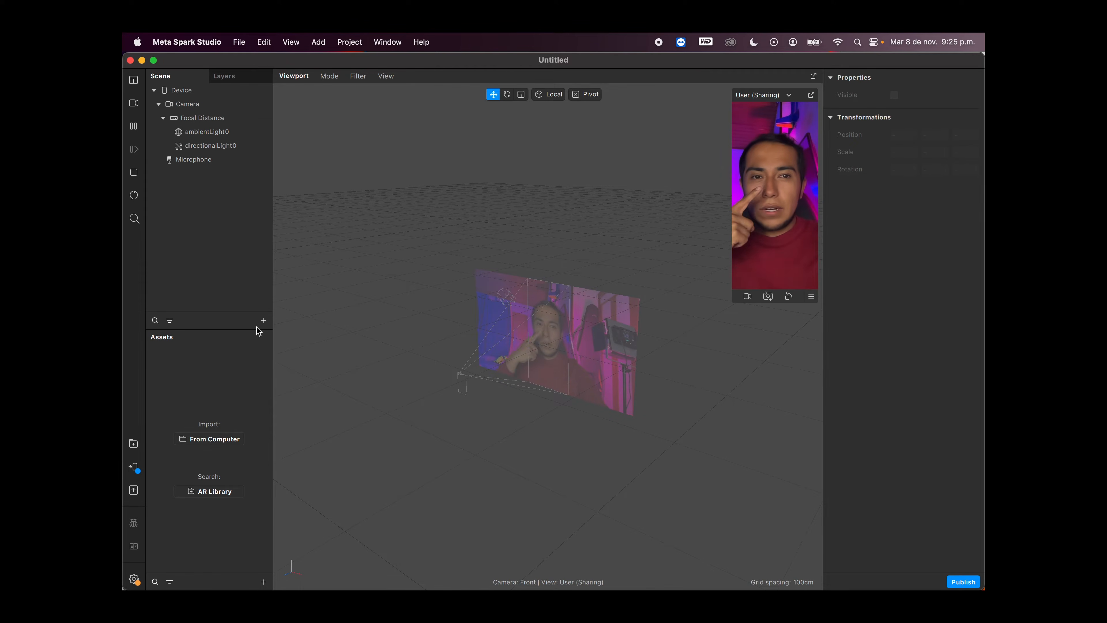
# Step: Search the AR Library for "basket" and import the "Net basket - lowpoly remake" model into the Untitled project
pyautogui.click(134, 444)
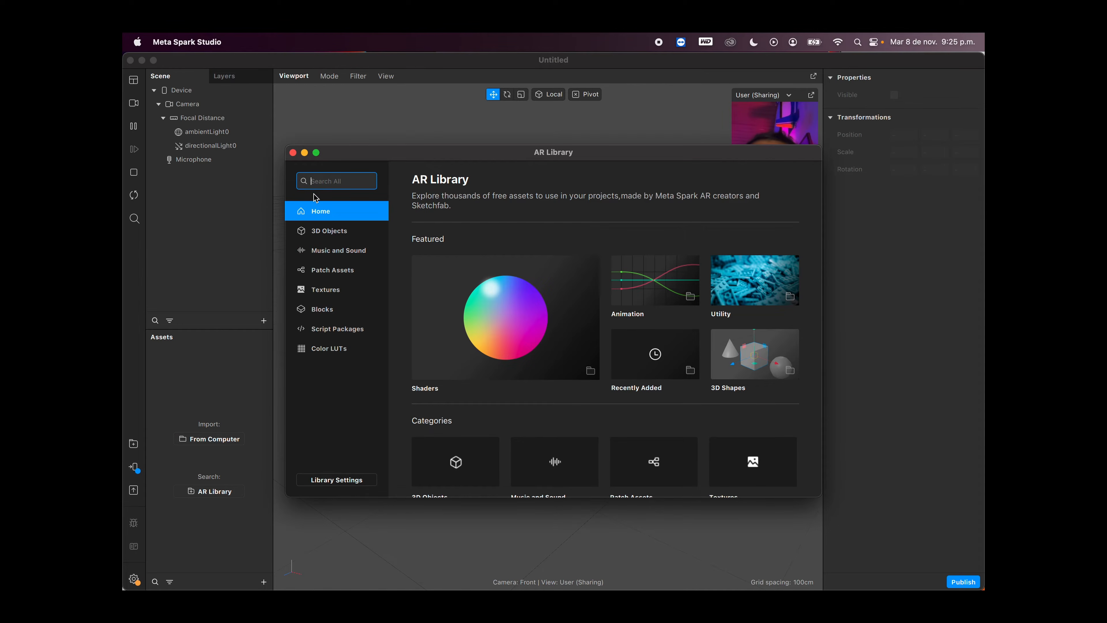
pyautogui.write('basket')
pyautogui.press('Return')
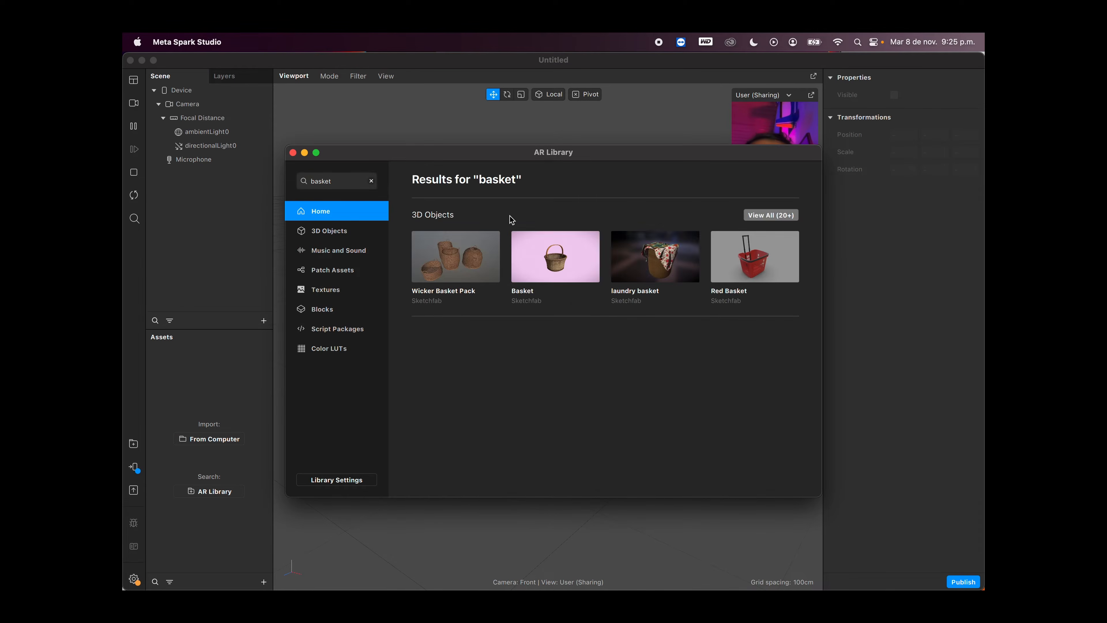
pyautogui.click(779, 215)
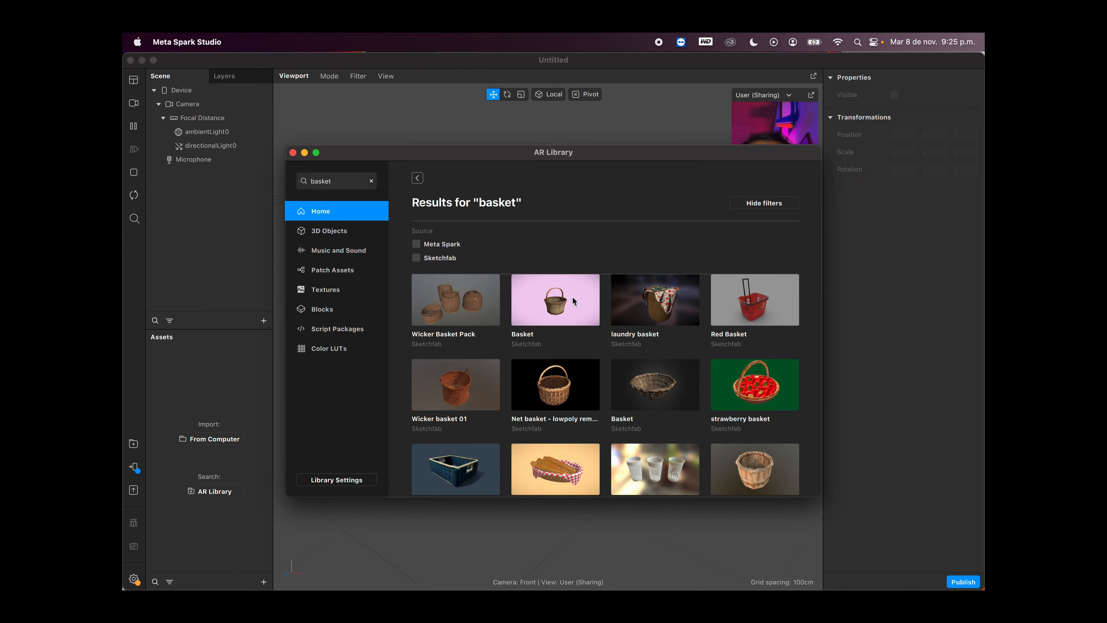
pyautogui.click(546, 390)
pyautogui.click(774, 203)
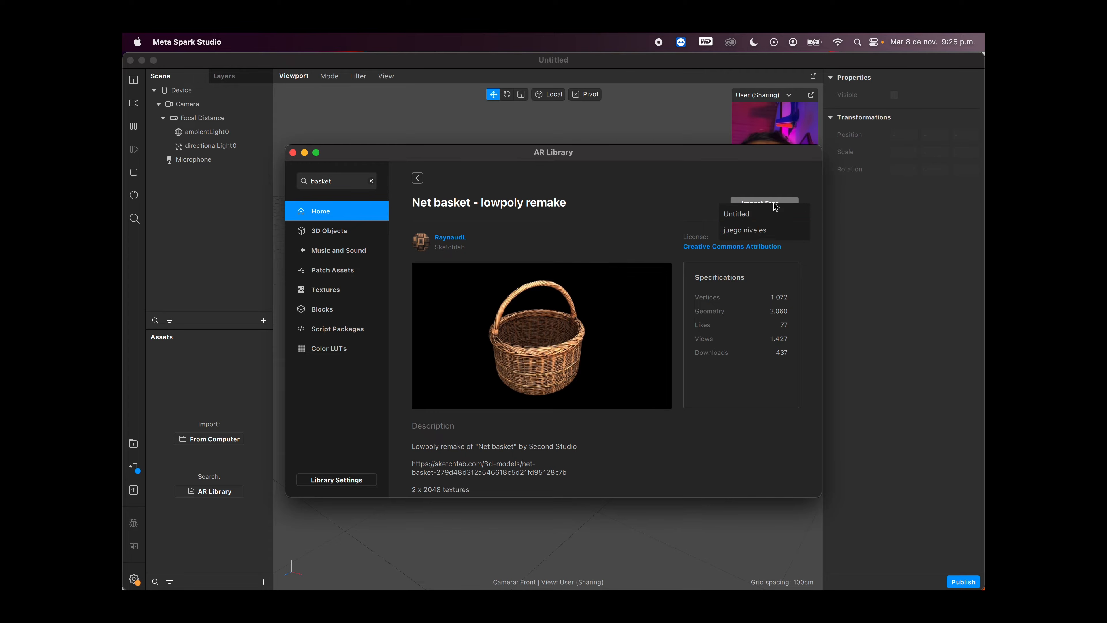
pyautogui.click(755, 215)
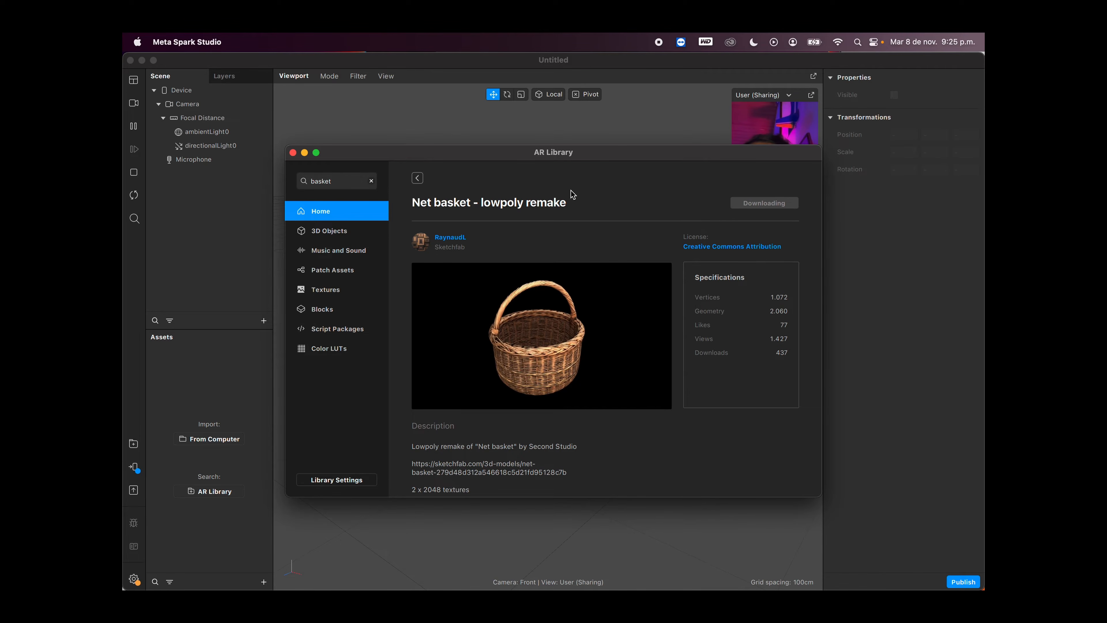
pyautogui.moveTo(609, 157)
pyautogui.mouseDown()
pyautogui.moveTo(550, 177)
pyautogui.moveTo(619, 161)
pyautogui.moveTo(608, 160)
pyautogui.mouseUp()
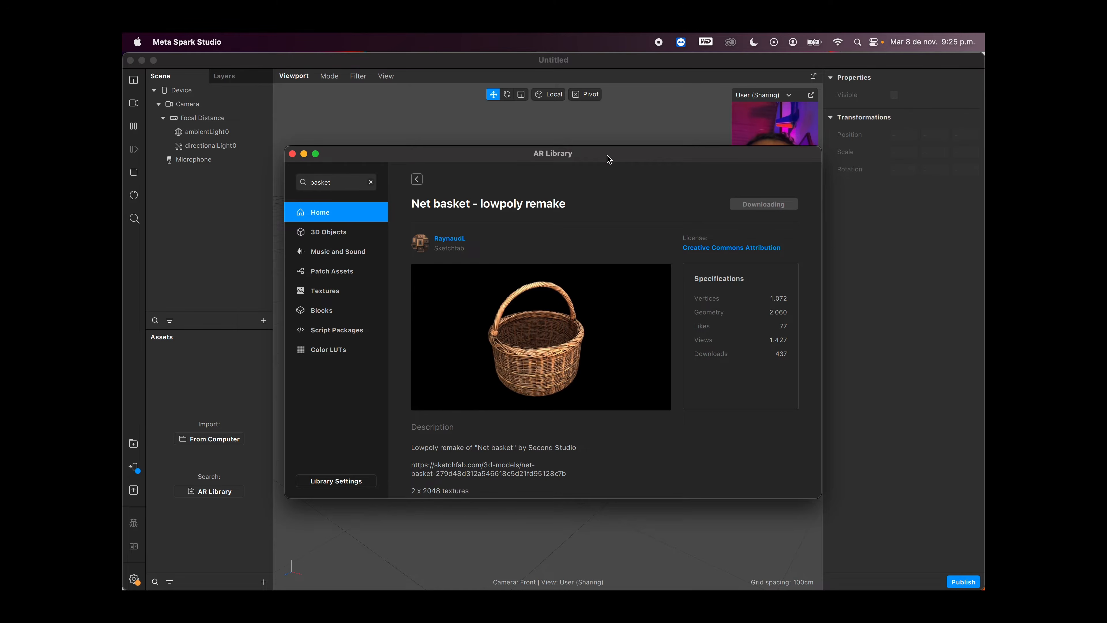
pyautogui.moveTo(608, 159); pyautogui.dragTo(595, 213)
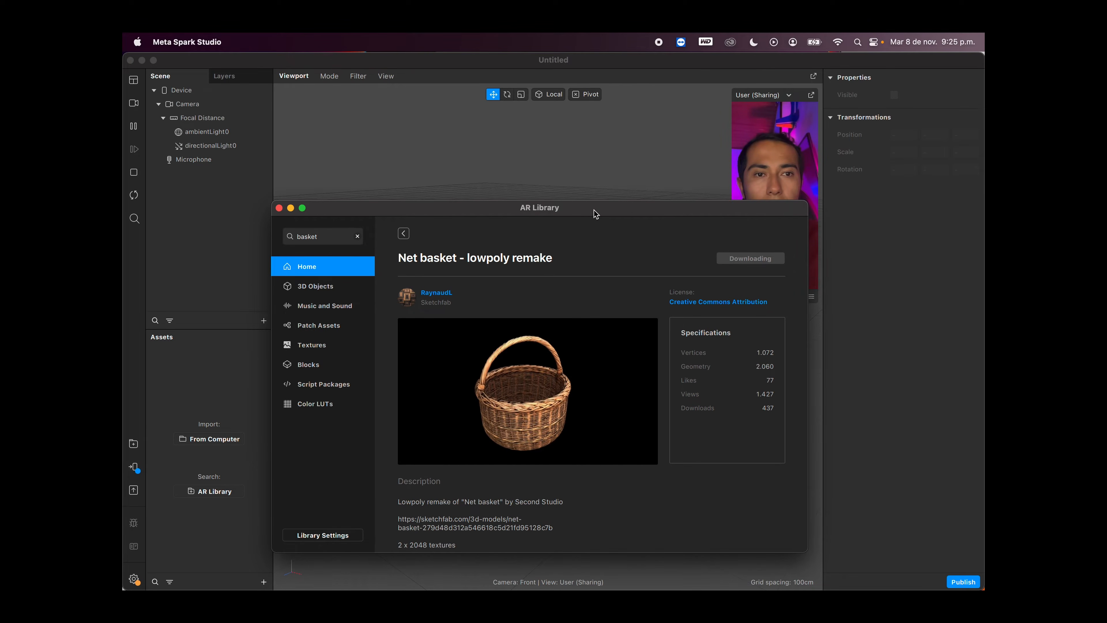
pyautogui.moveTo(625, 213); pyautogui.dragTo(639, 180)
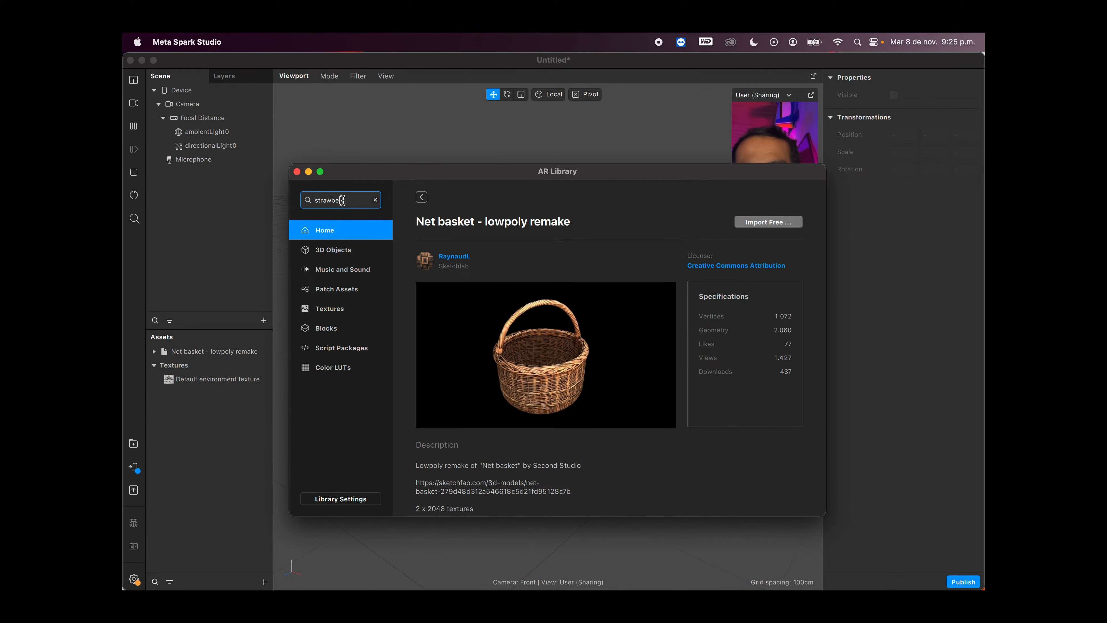
# Step: Search the AR Library for "strawberry", import the plain single "Strawberry" model into the Untitled project, and close the library
pyautogui.press('Return')
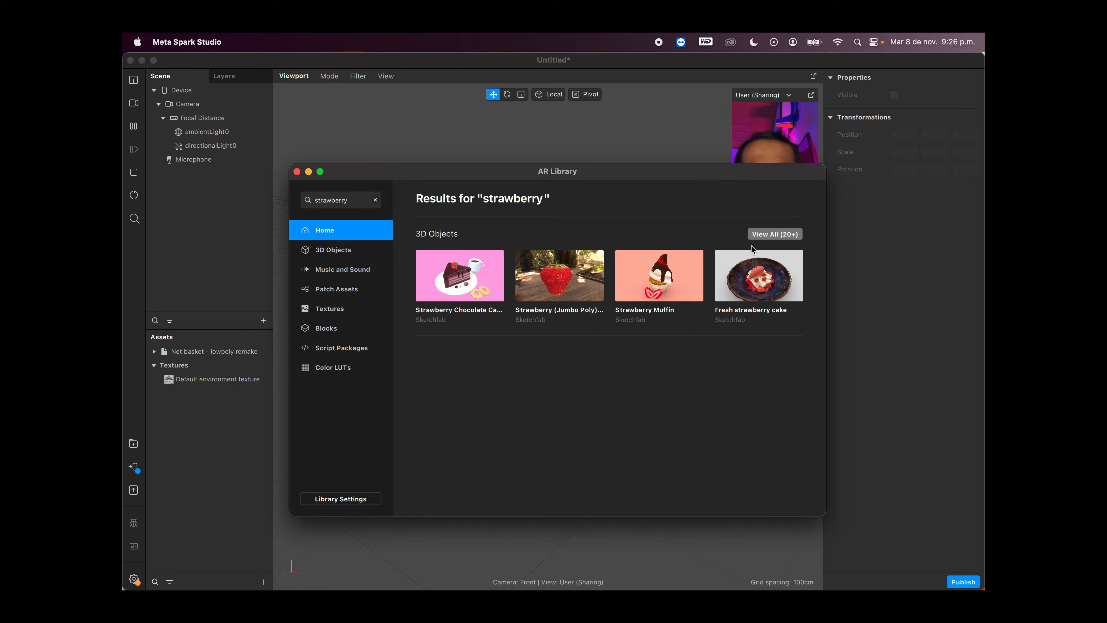
pyautogui.click(771, 235)
pyautogui.scroll(-5, 612, 429)
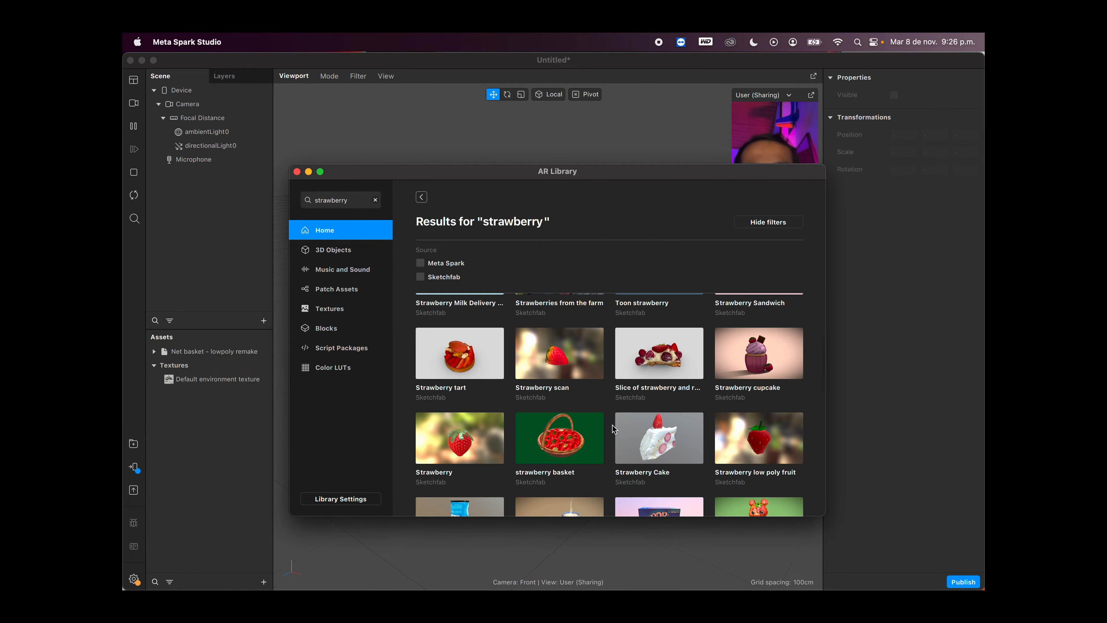
pyautogui.scroll(-10, 612, 429)
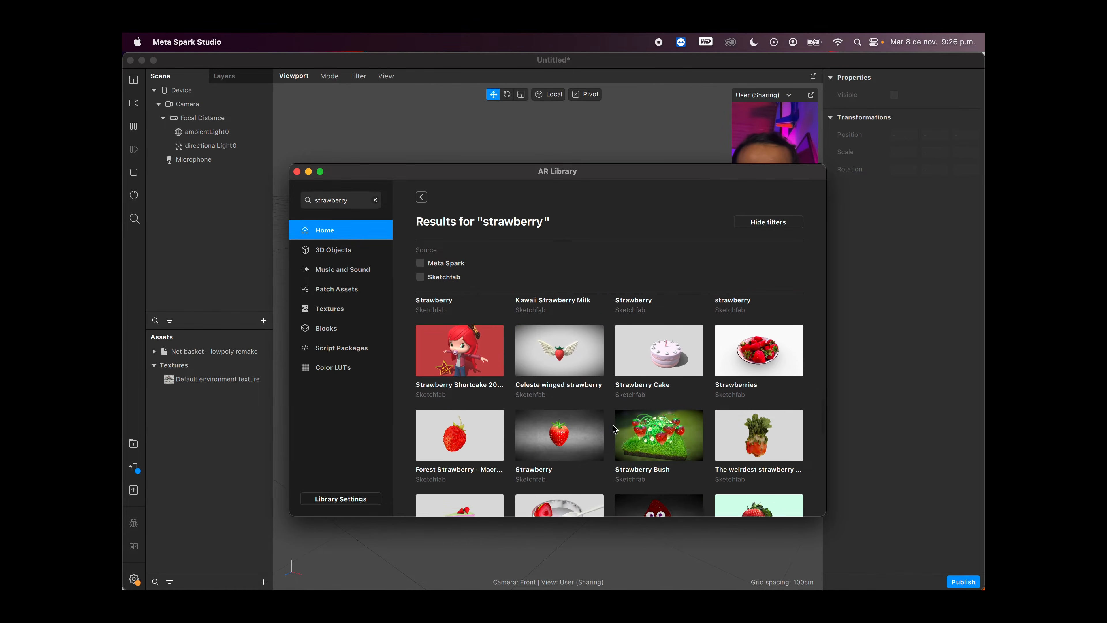
pyautogui.scroll(-3, 612, 429)
pyautogui.hscroll(3, 531, 383)
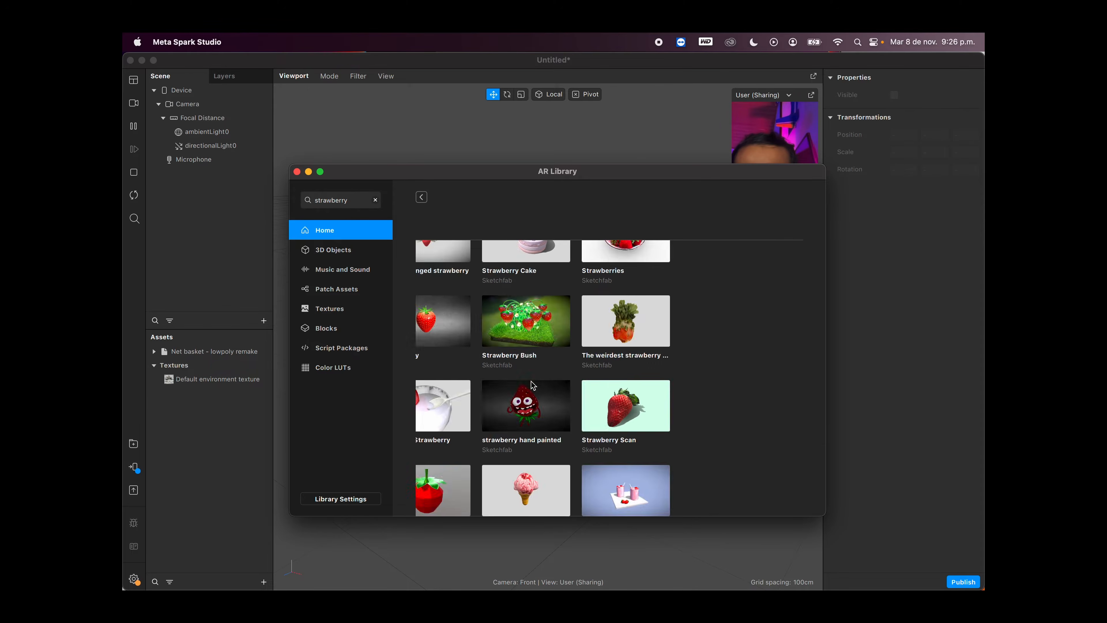
pyautogui.click(531, 383)
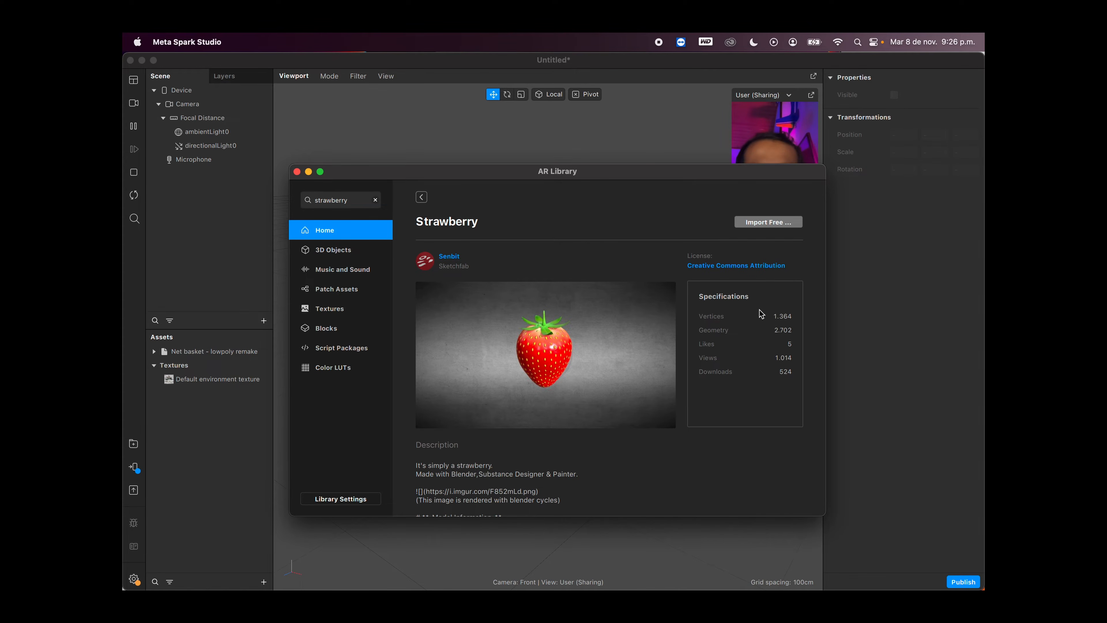
pyautogui.click(769, 224)
pyautogui.click(758, 232)
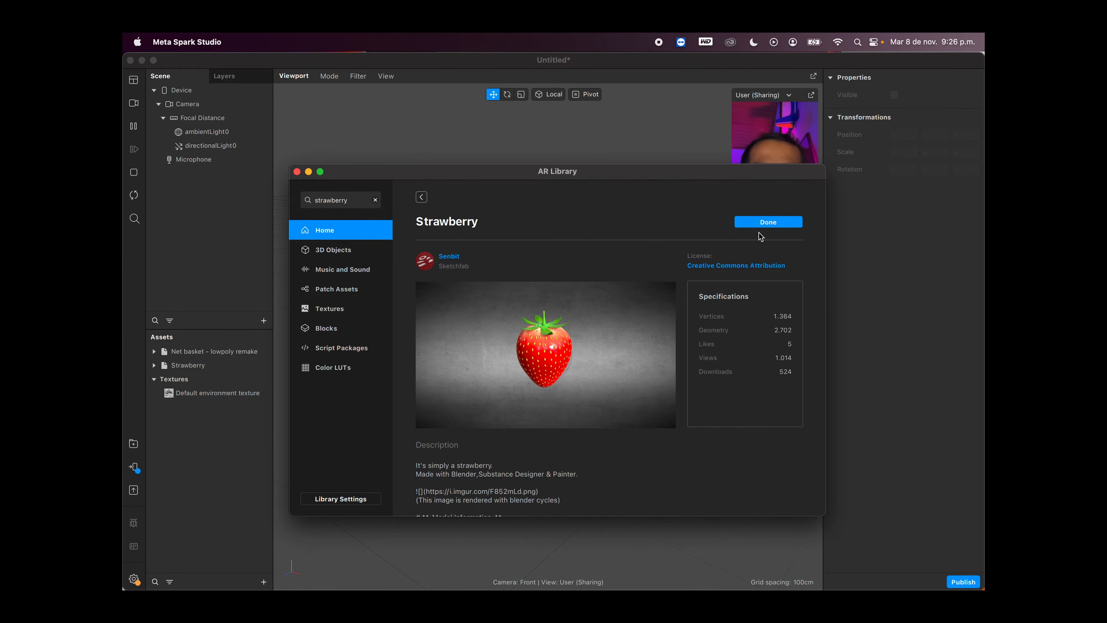
pyautogui.click(297, 172)
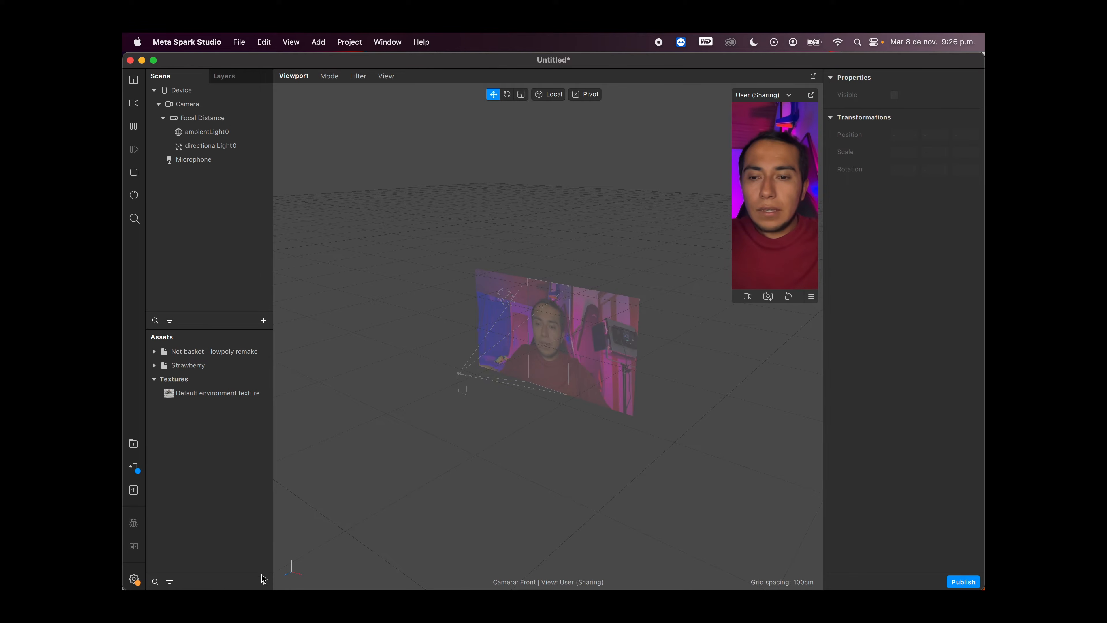
# Step: Browse the AR Library's full set of patch assets and search it for "score"
pyautogui.click(133, 444)
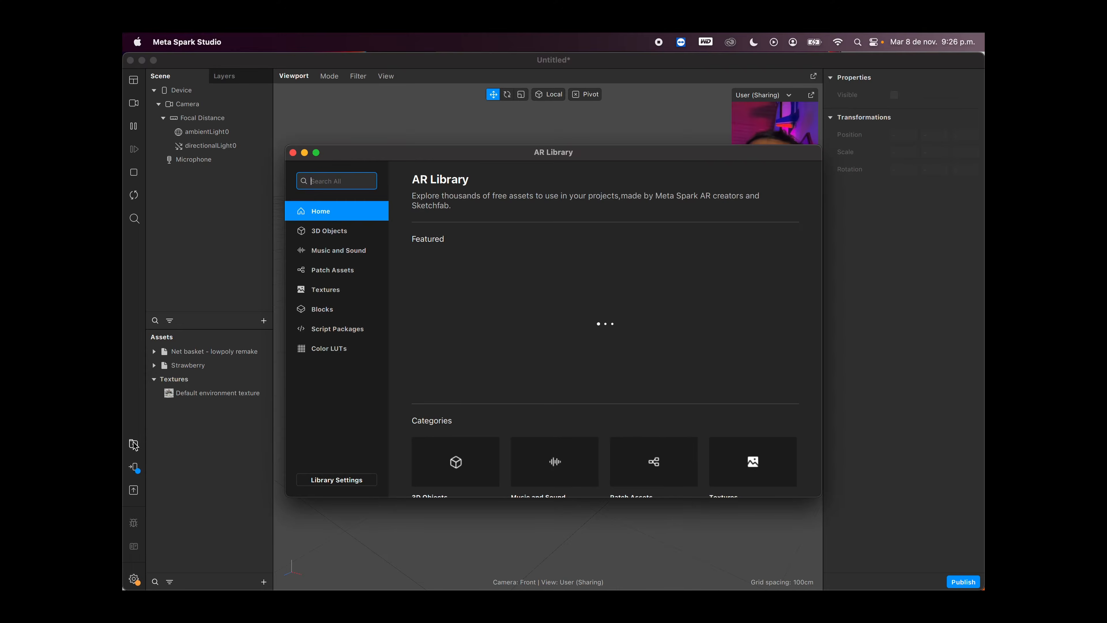
pyautogui.click(340, 271)
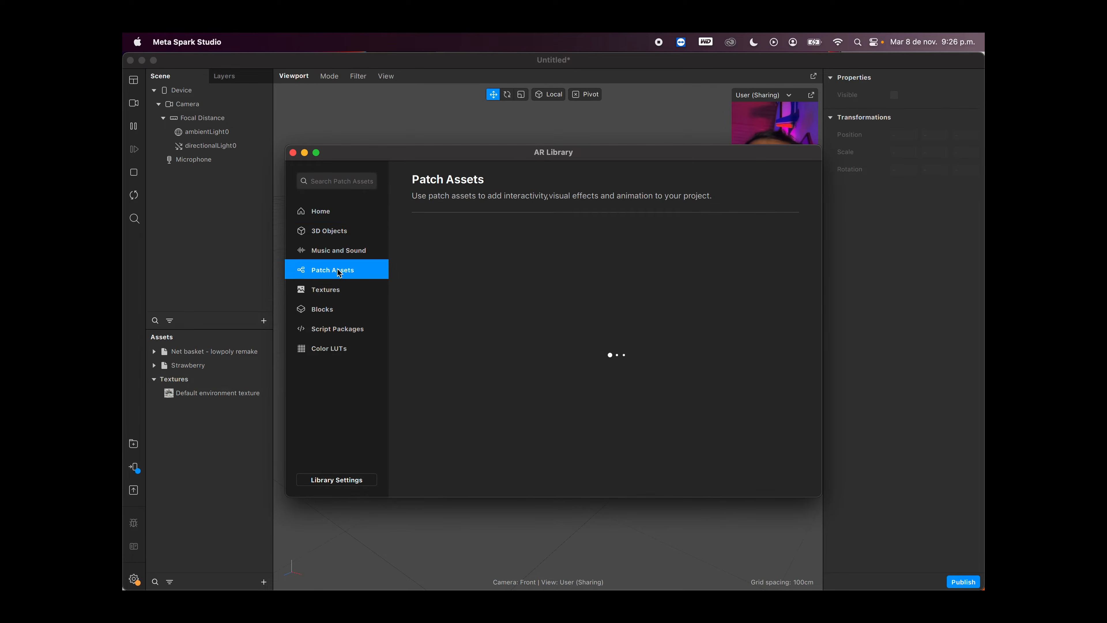
pyautogui.scroll(-5, 760, 389)
pyautogui.scroll(-5, 760, 389)
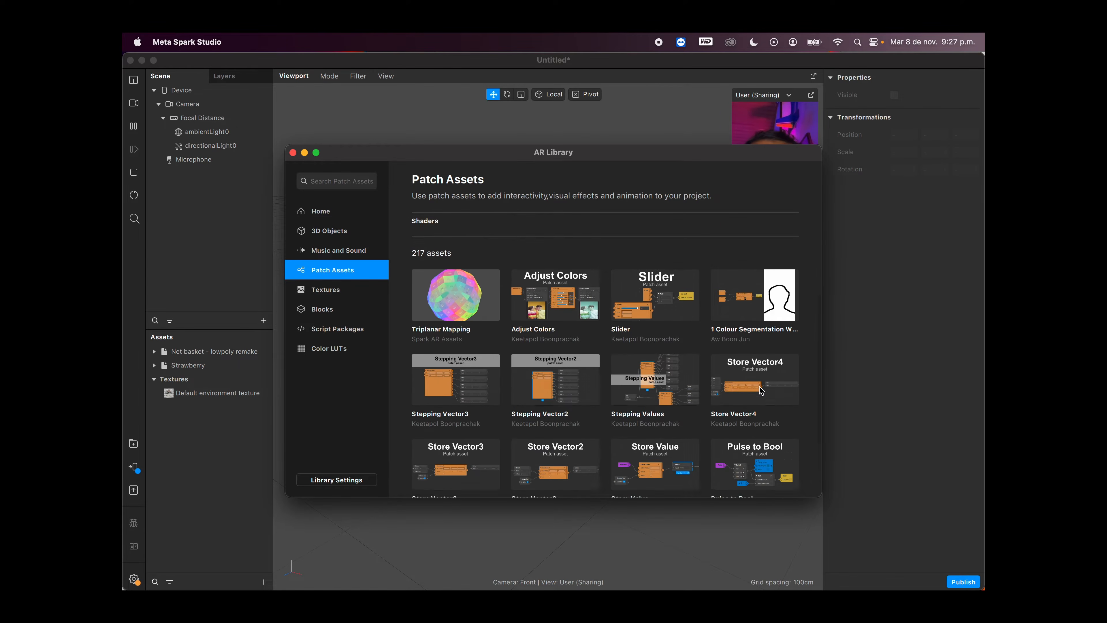
pyautogui.click(616, 477)
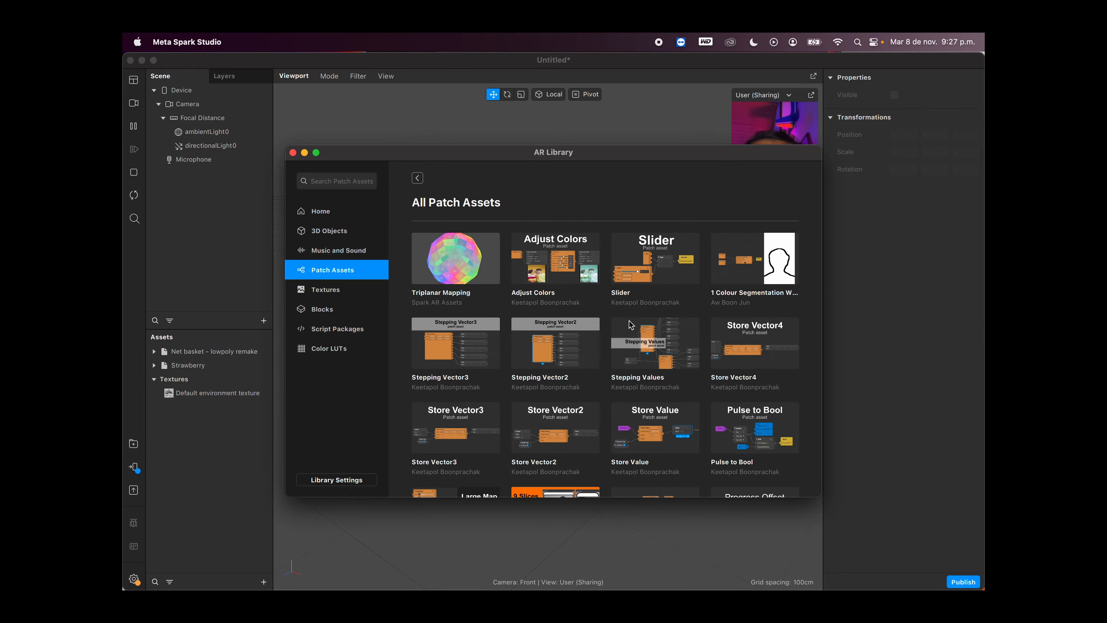
pyautogui.click(338, 181)
pyautogui.write('score')
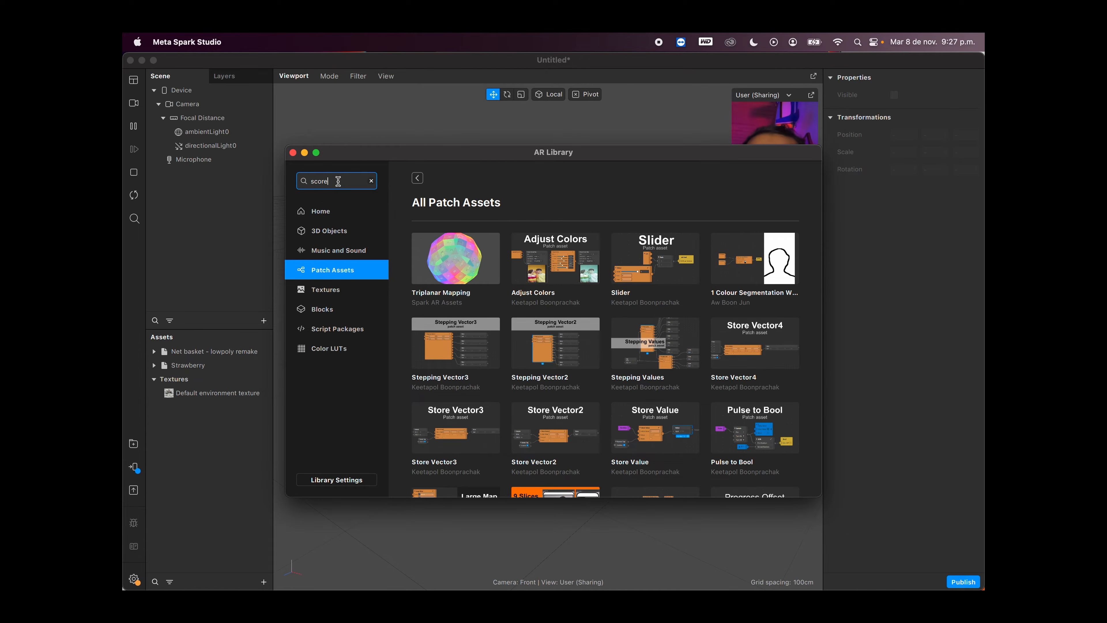
pyautogui.press('Return')
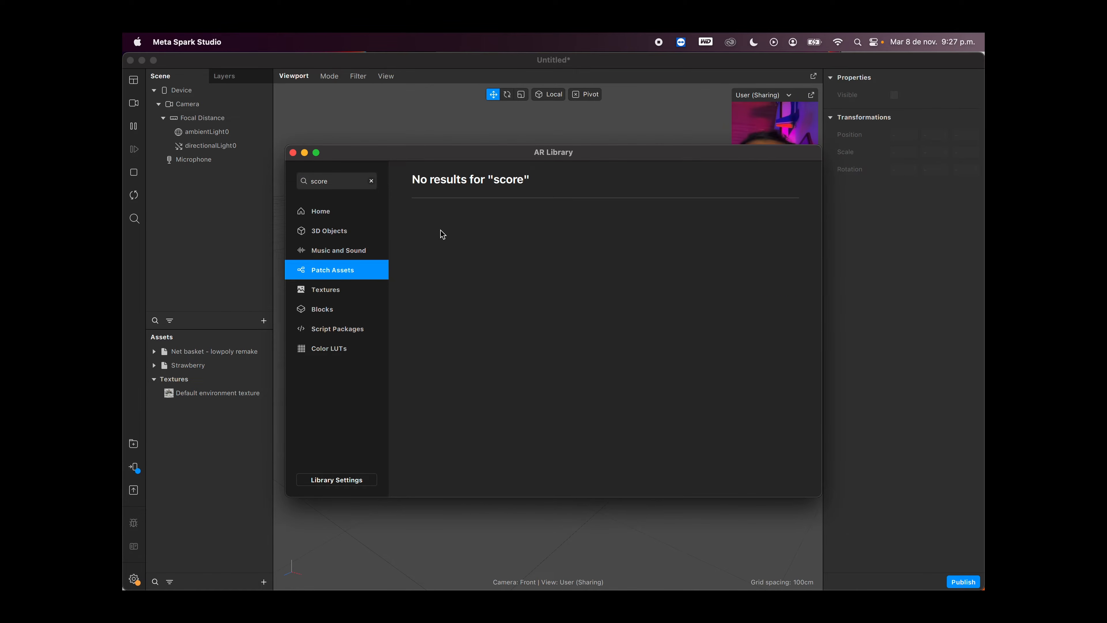
# Step: Search the entire AR Library for "score" and import the Score Block into the Untitled project
pyautogui.click(321, 211)
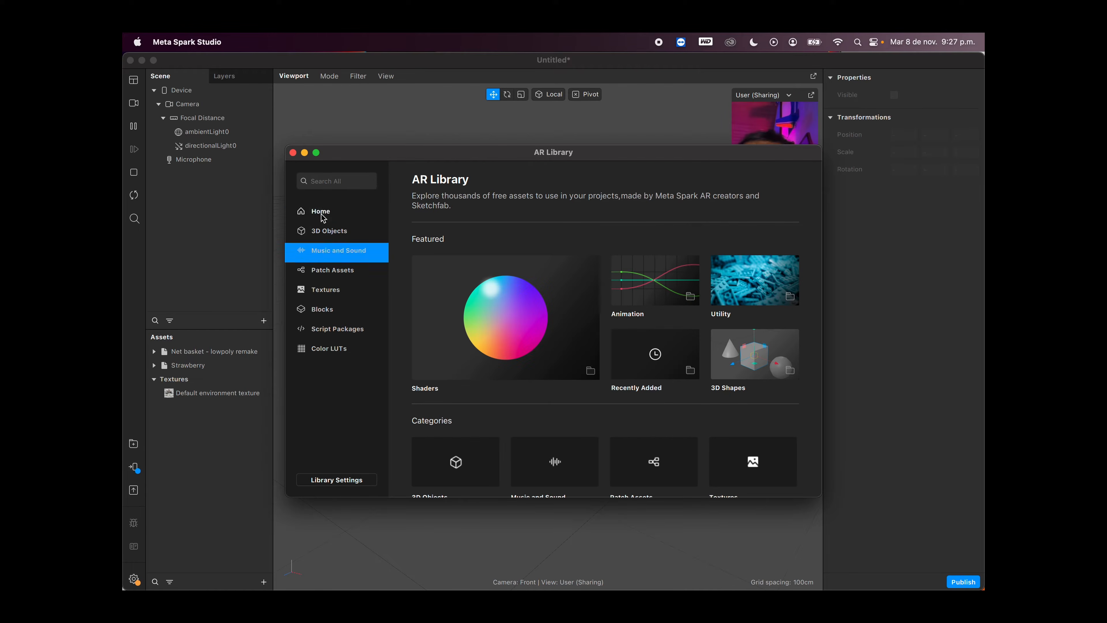
pyautogui.click(336, 180)
pyautogui.write('score')
pyautogui.press('Return')
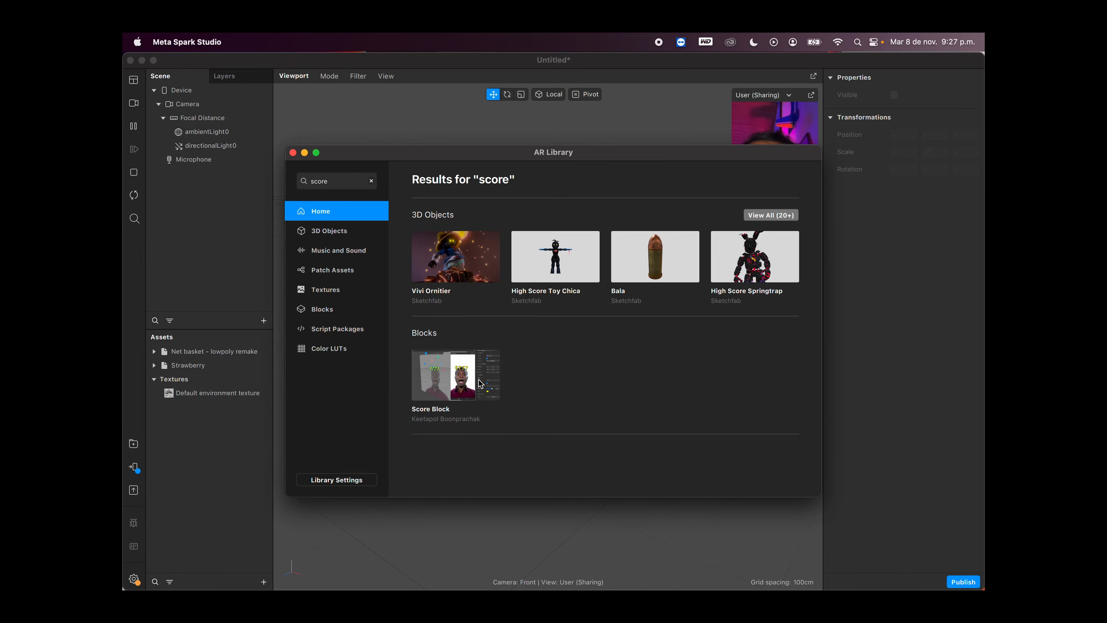
pyautogui.click(469, 385)
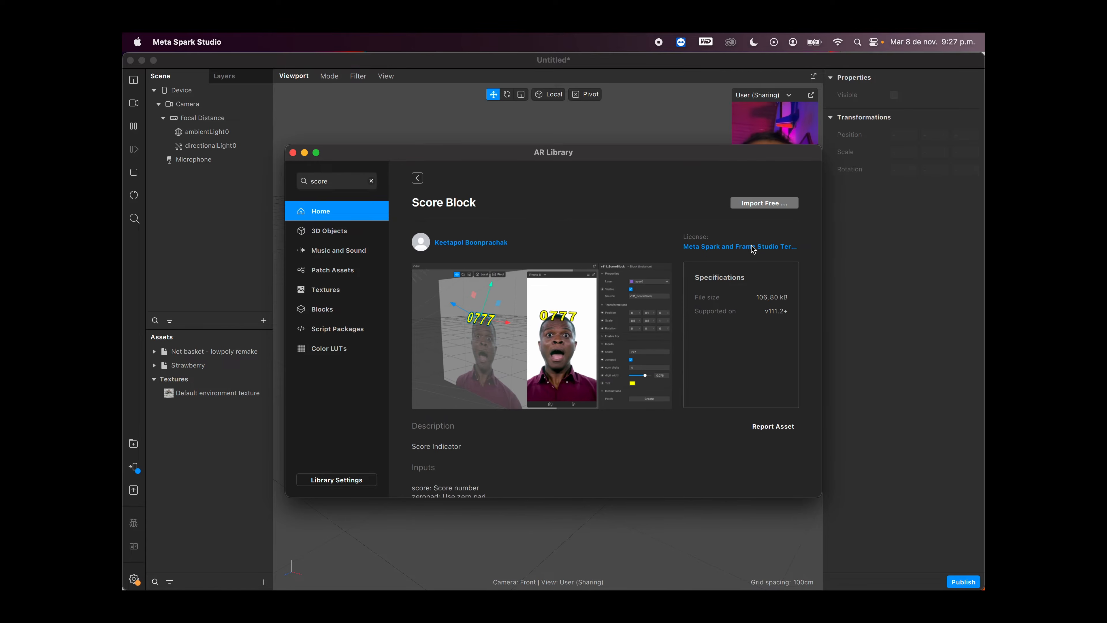
pyautogui.click(745, 204)
pyautogui.click(742, 213)
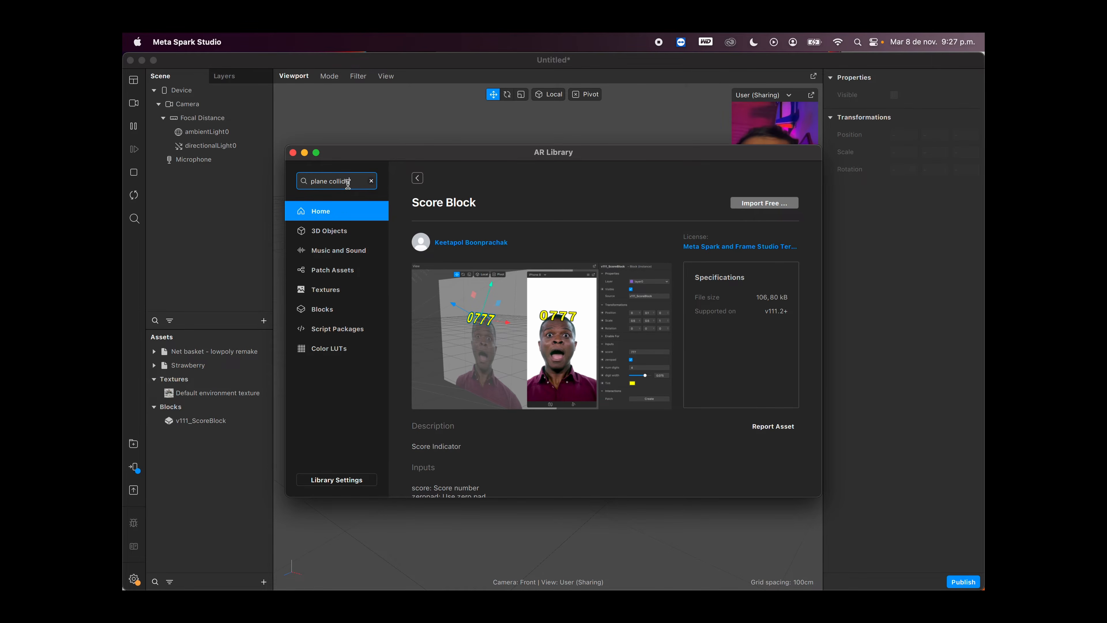
# Step: Search the AR Library for "plane collider" and import the Plane Collider patch asset into the Untitled project
pyautogui.write('er')
pyautogui.press('Return')
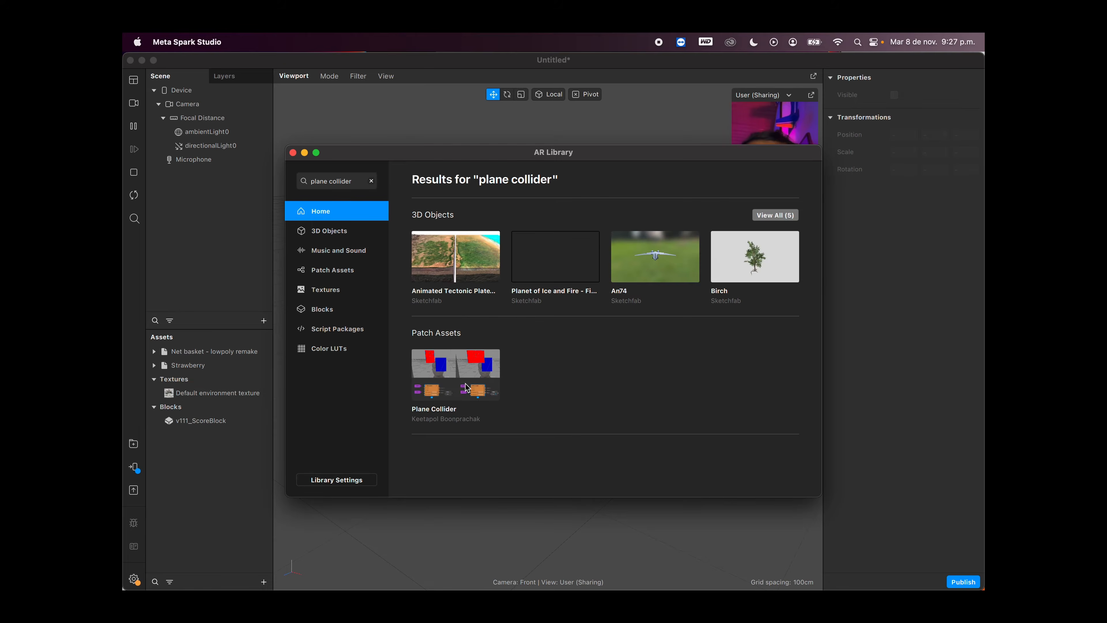
pyautogui.click(444, 386)
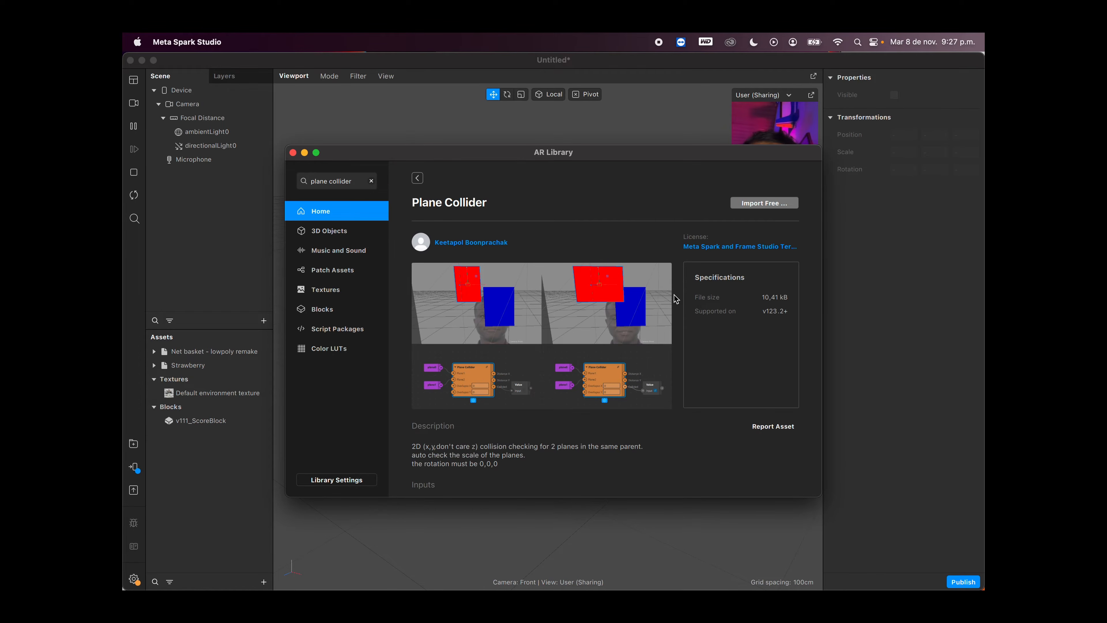
pyautogui.click(779, 204)
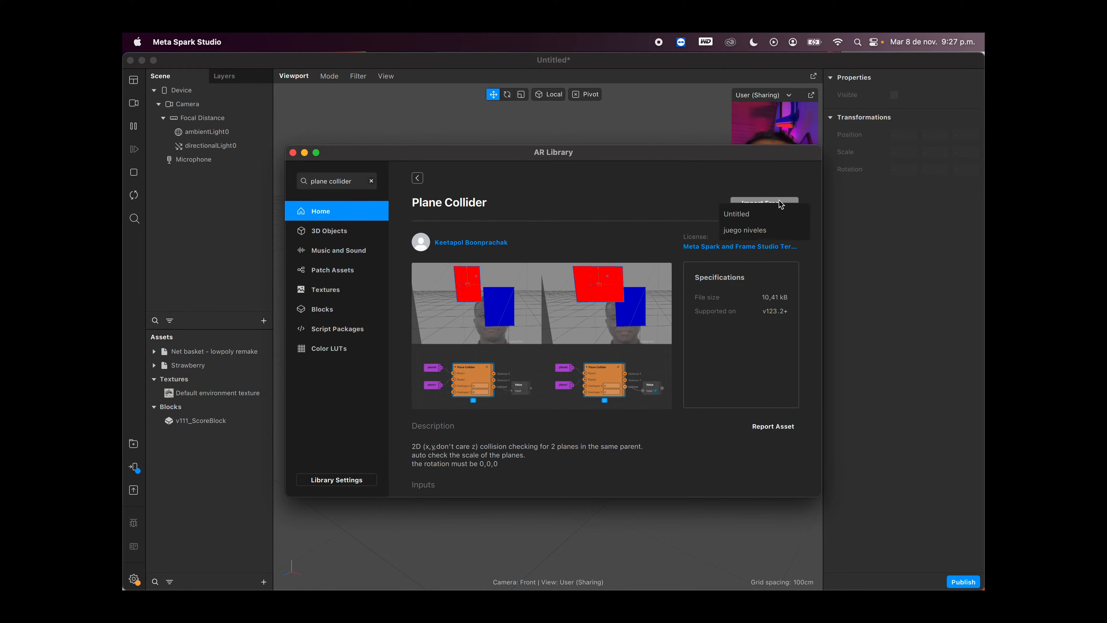
pyautogui.click(751, 214)
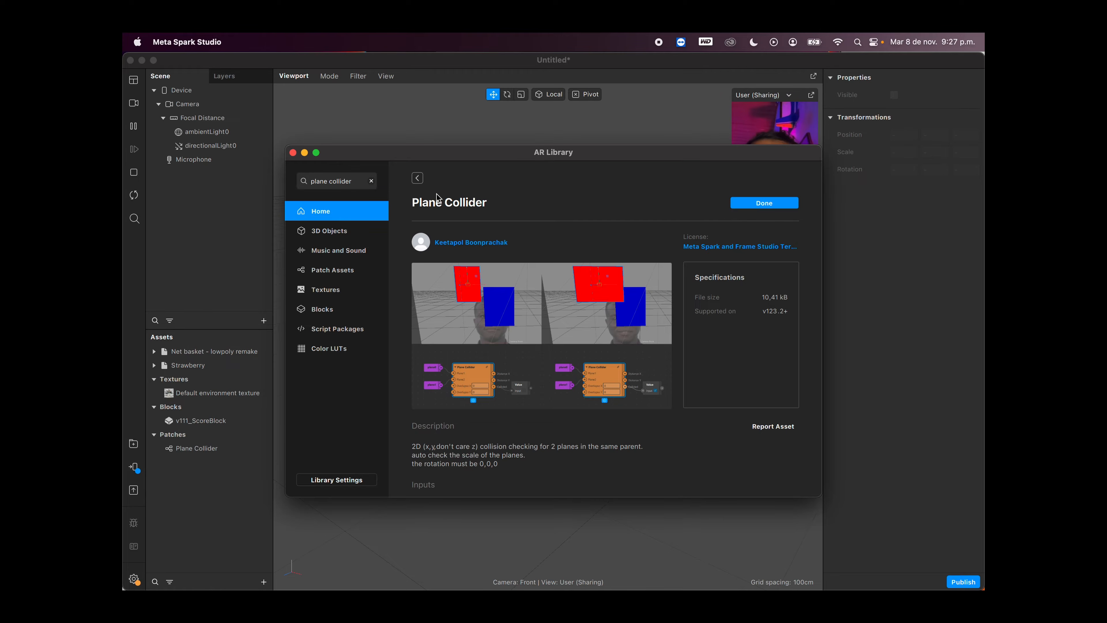
# Step: Search the AR Library for "falling", import the Falling patch asset into the Untitled project, and close the library
pyautogui.click(354, 181)
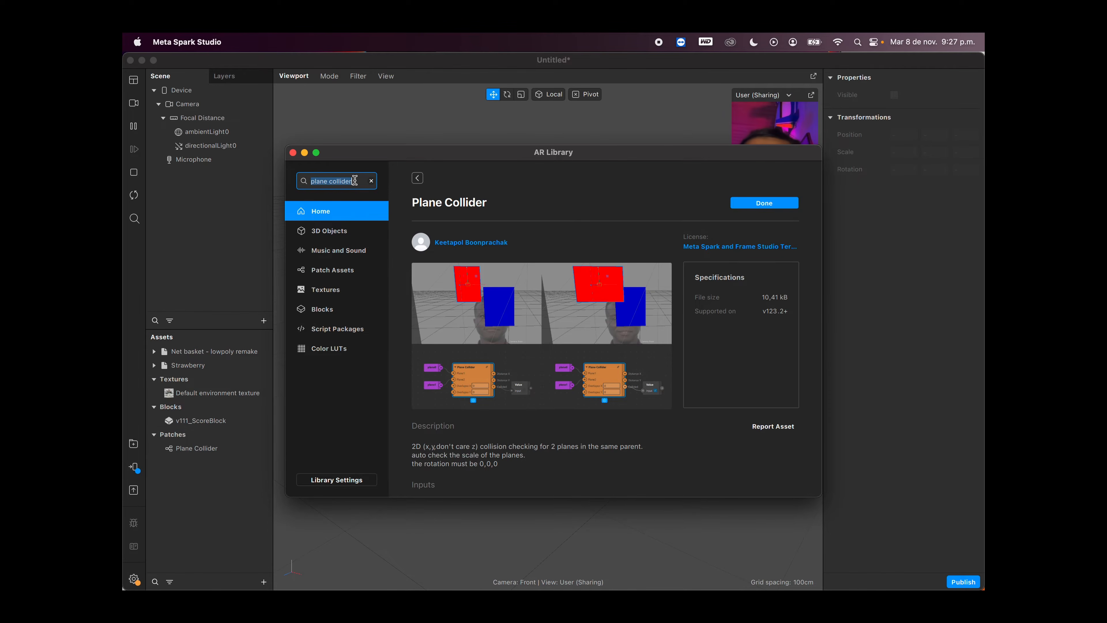
pyautogui.press('Return')
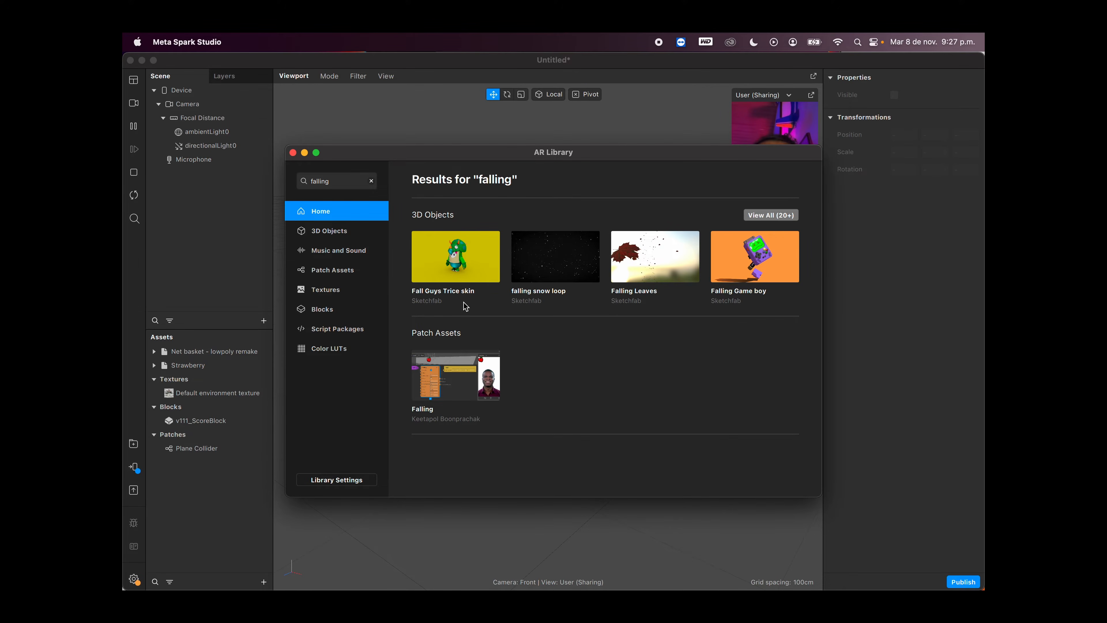
pyautogui.click(468, 370)
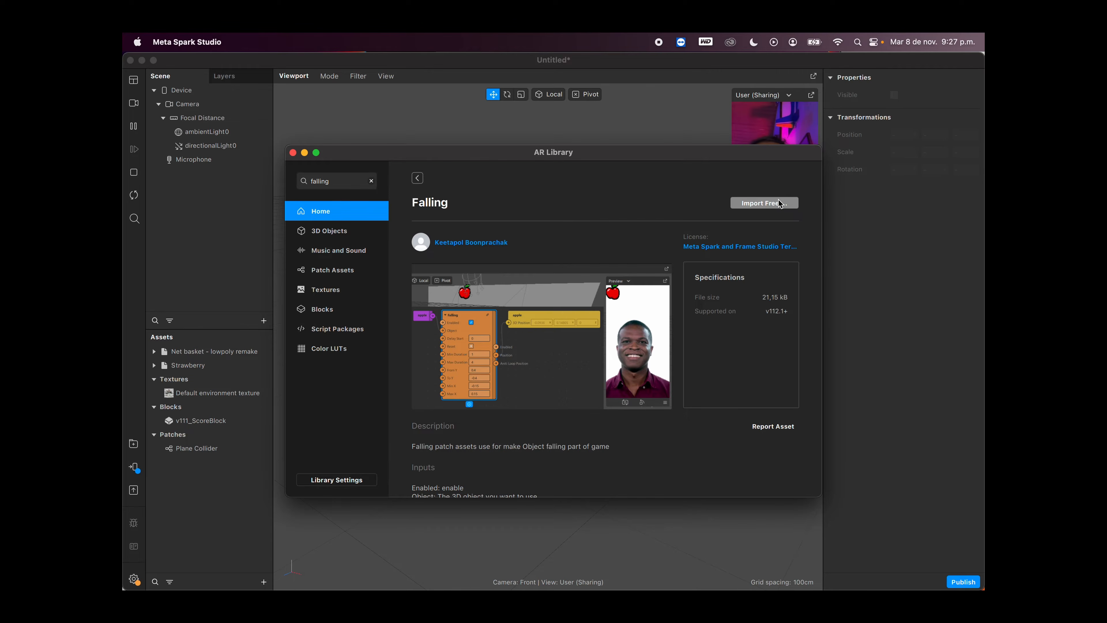
pyautogui.click(755, 203)
pyautogui.click(750, 212)
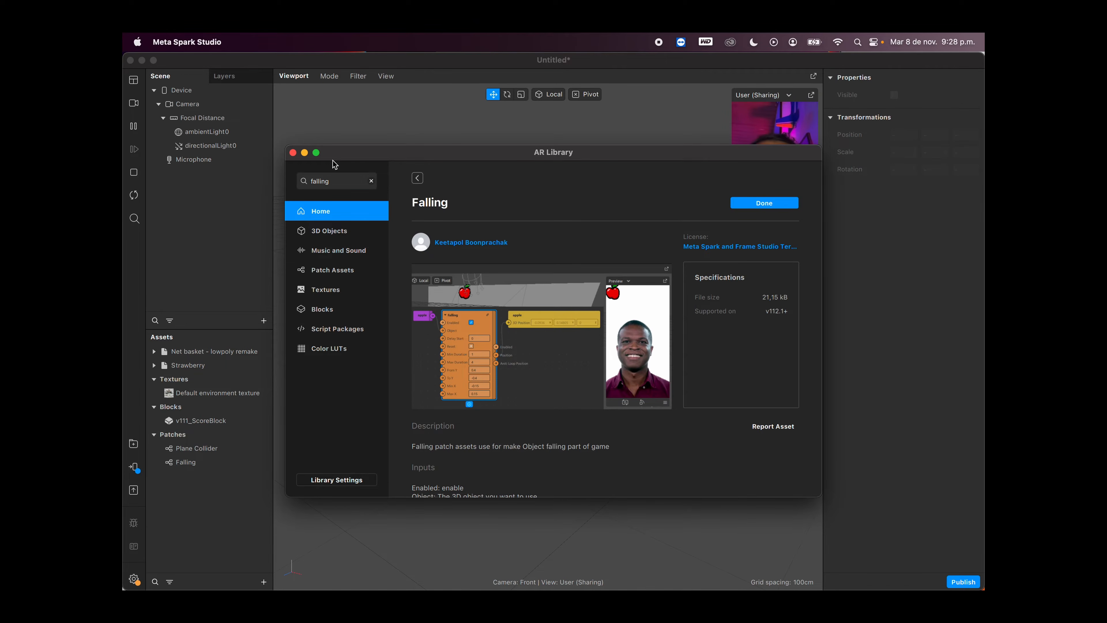
pyautogui.click(293, 153)
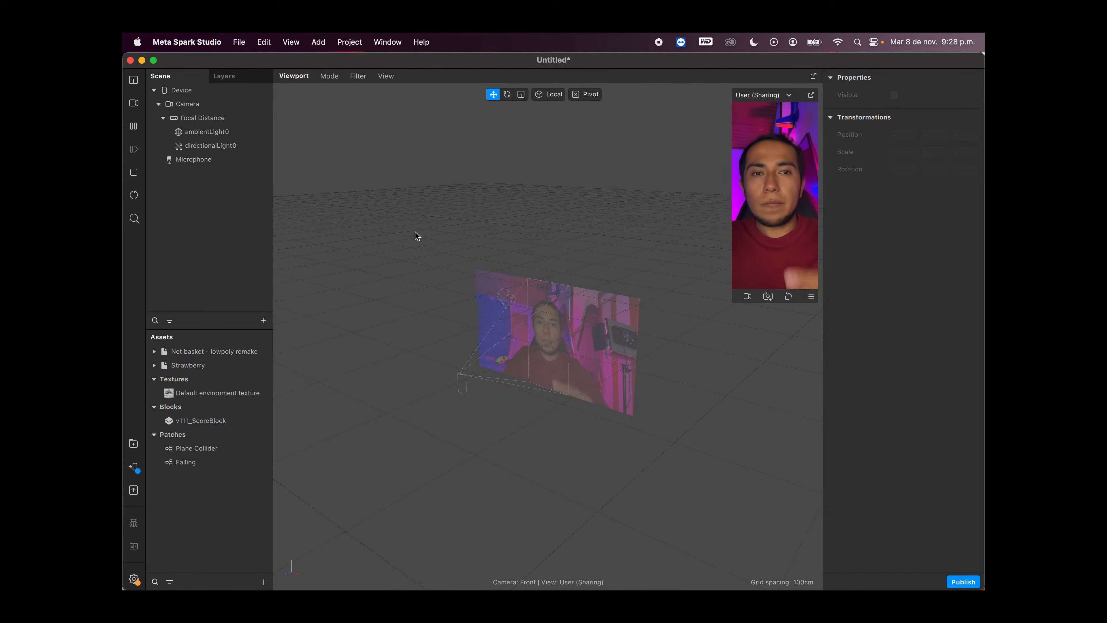
# Step: Show the Patch Editor in the workspace
pyautogui.click(134, 81)
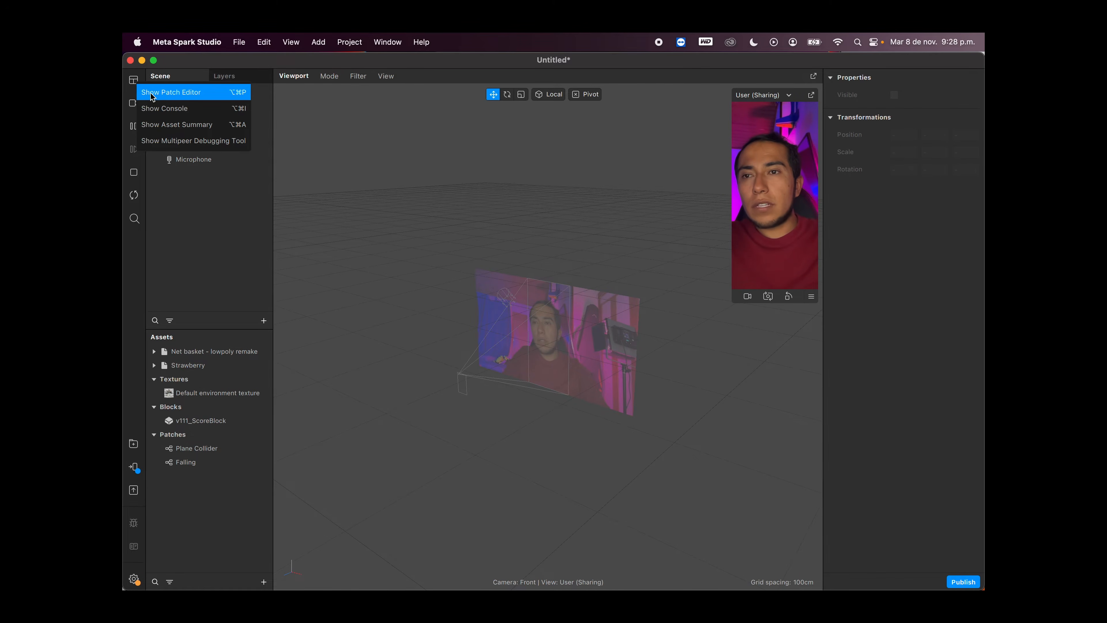
pyautogui.click(152, 93)
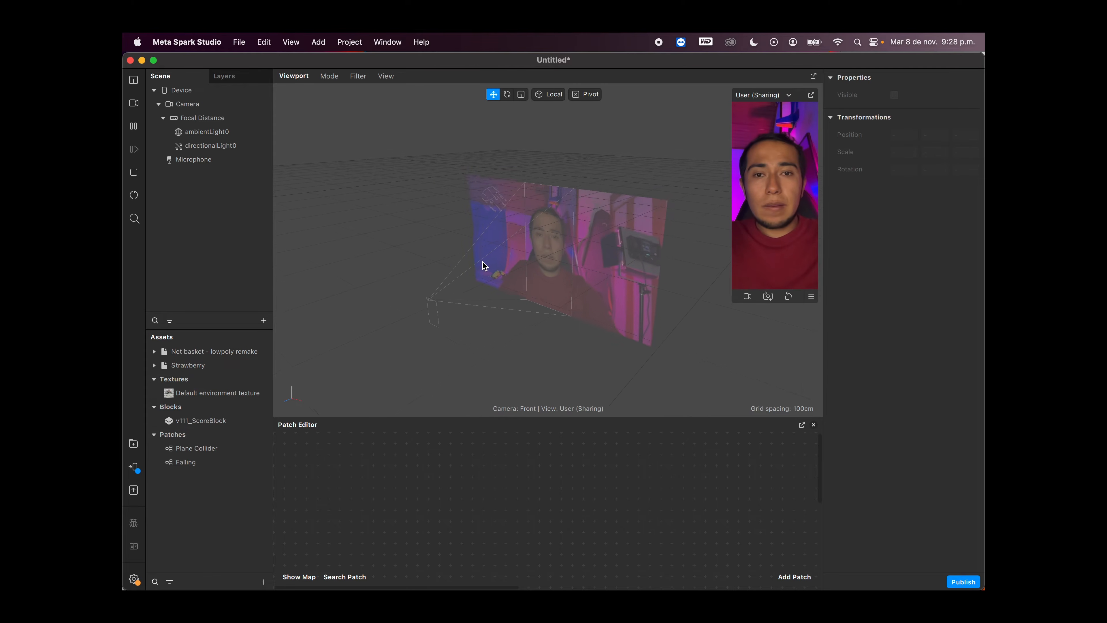
pyautogui.scroll(6, 484, 264)
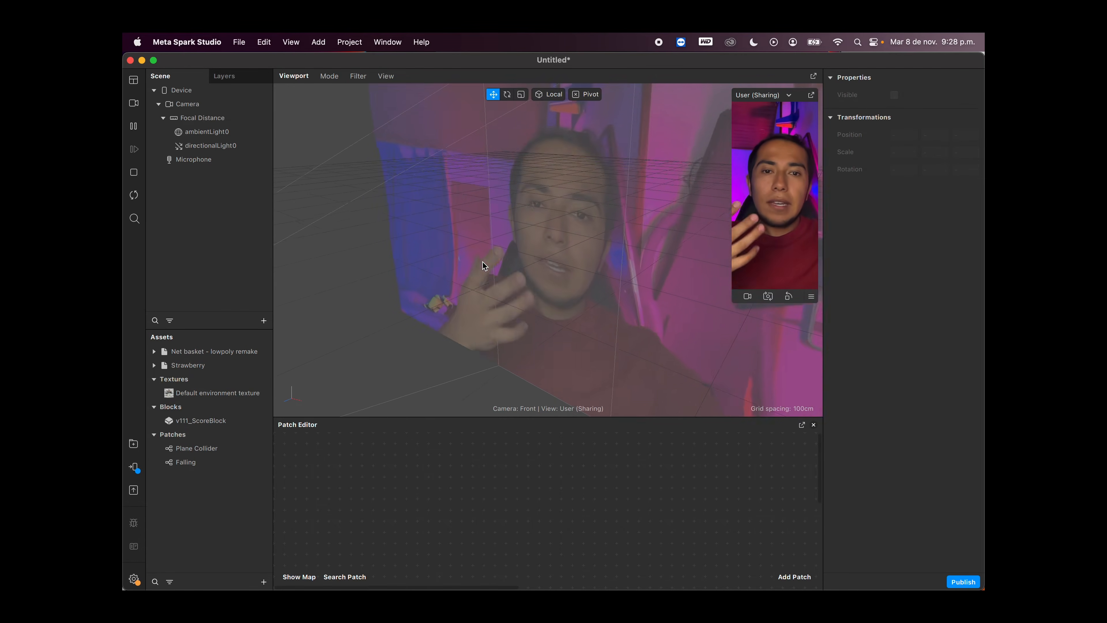
pyautogui.scroll(-2, 484, 265)
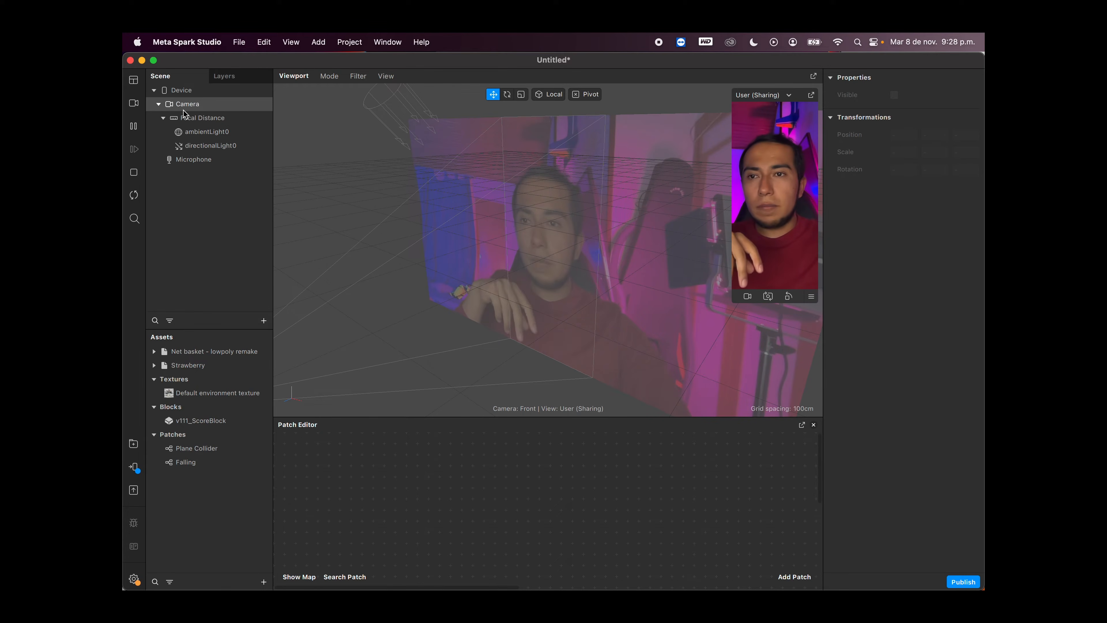
# Step: Add a plane named "fresa" under Focal Distance and duplicate it
pyautogui.click(213, 119)
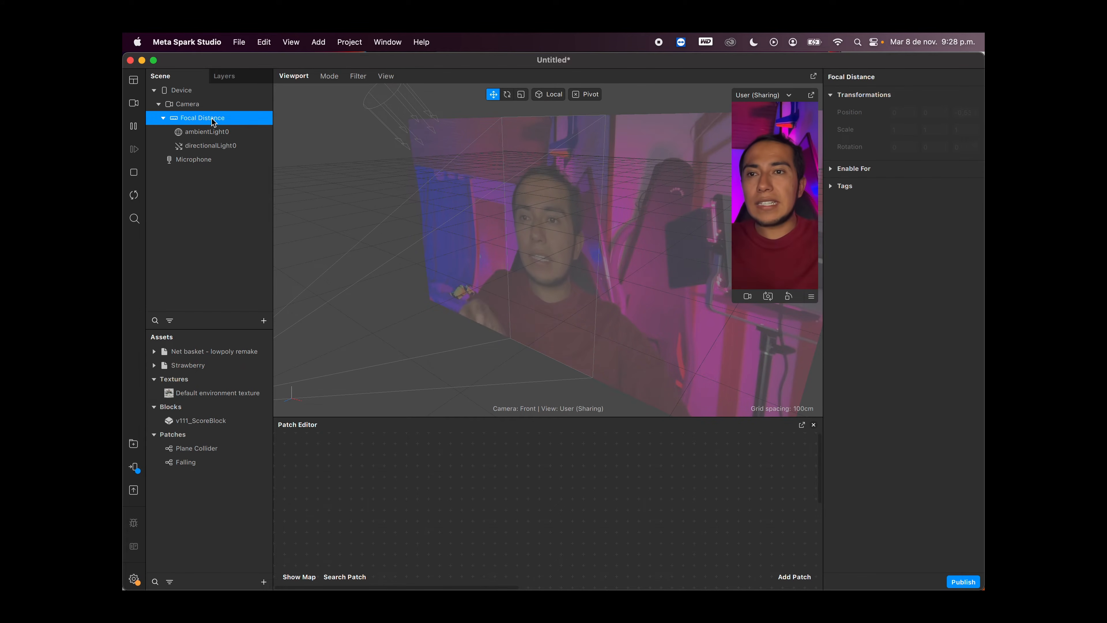
pyautogui.rightClick(212, 122)
pyautogui.moveTo(257, 130)
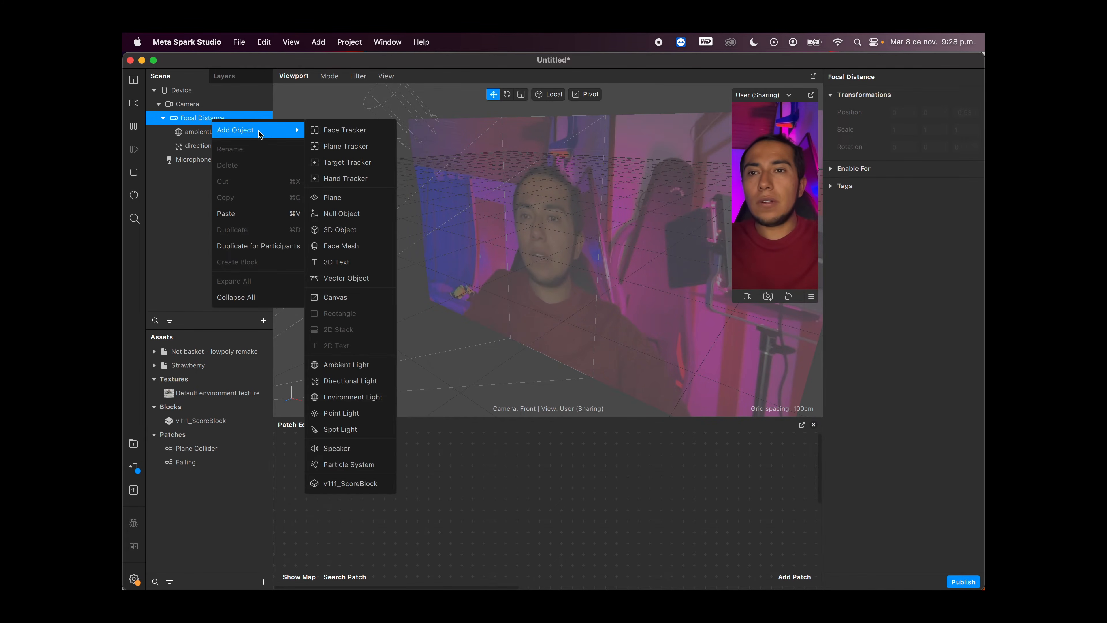
pyautogui.click(346, 197)
pyautogui.doubleClick(226, 160)
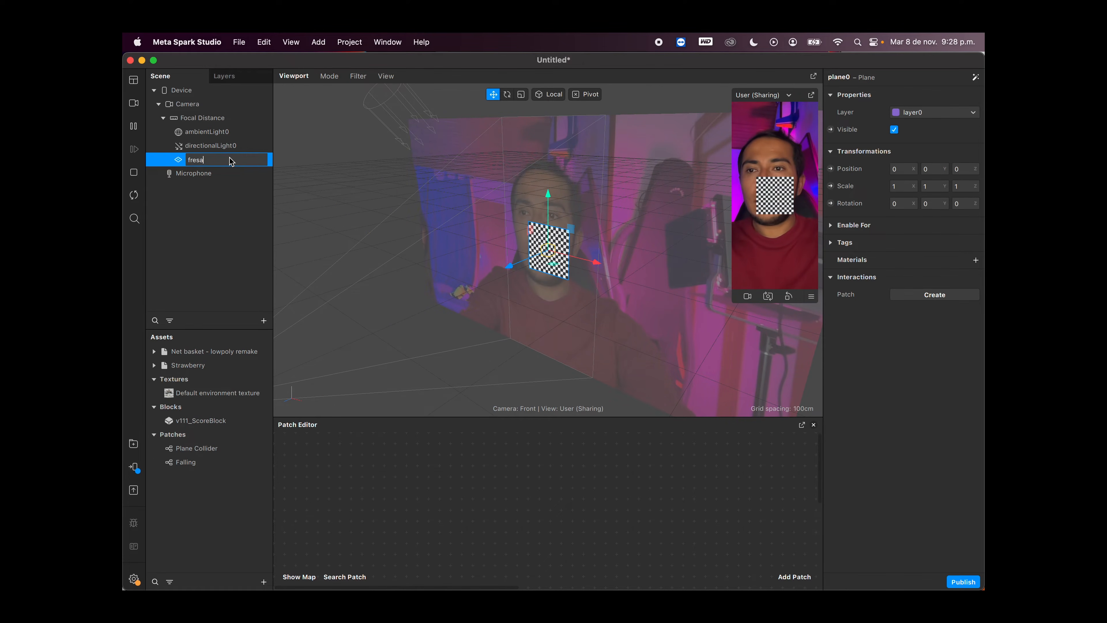
pyautogui.press('Return')
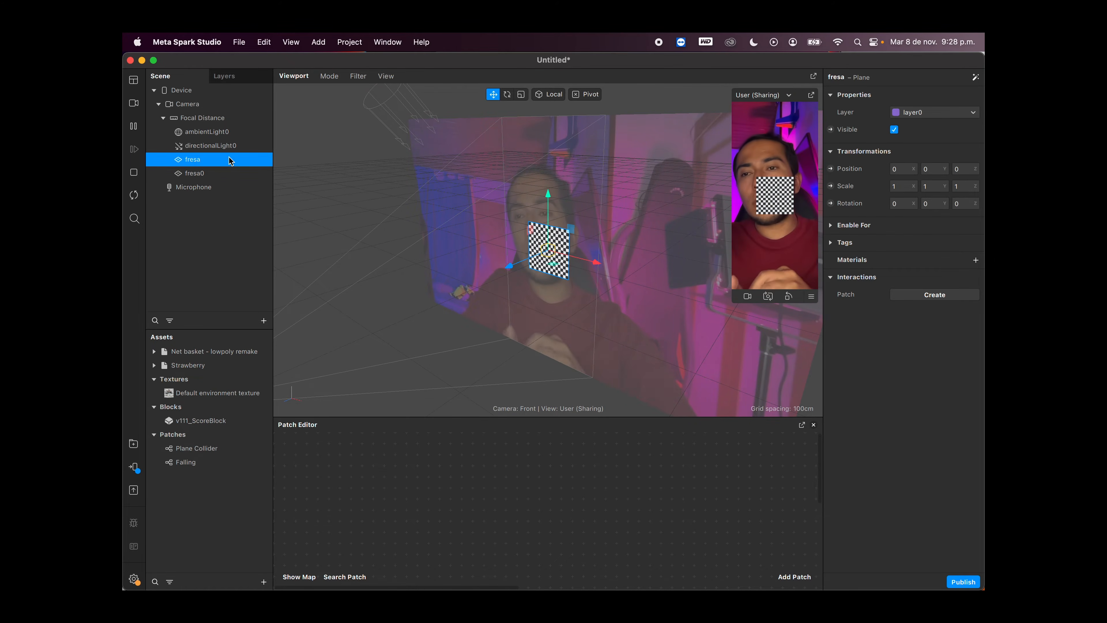
# Step: Rename the duplicate plane fresa0 as "canasta"
pyautogui.click(208, 174)
pyautogui.doubleClick(209, 174)
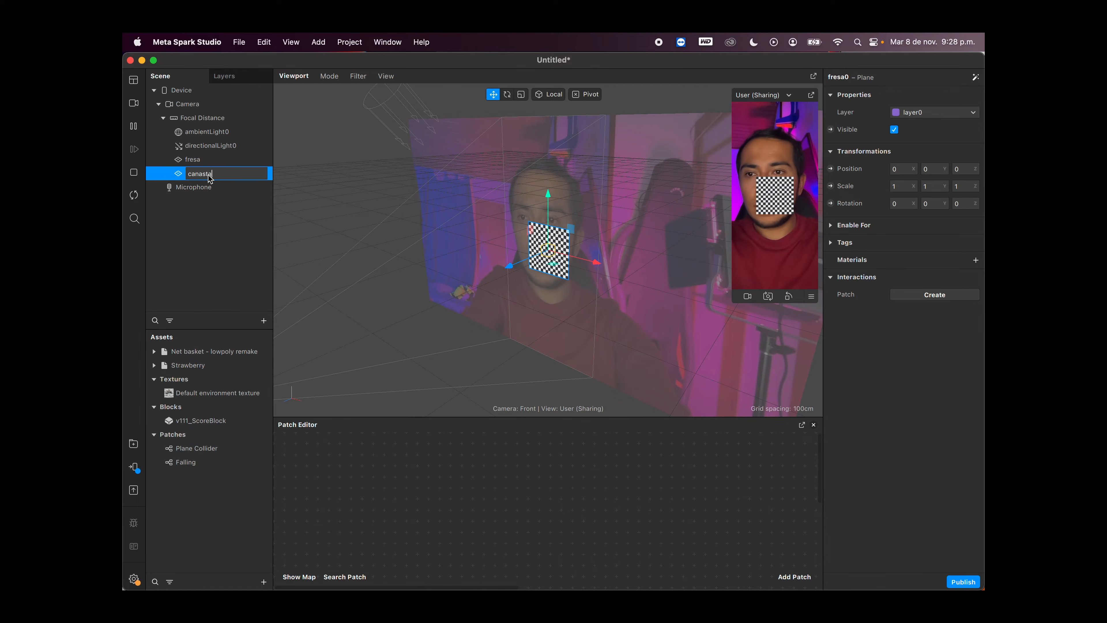
pyautogui.press('Return')
# Step: Create a material for the fresa plane and rename it "fresa"
pyautogui.click(212, 162)
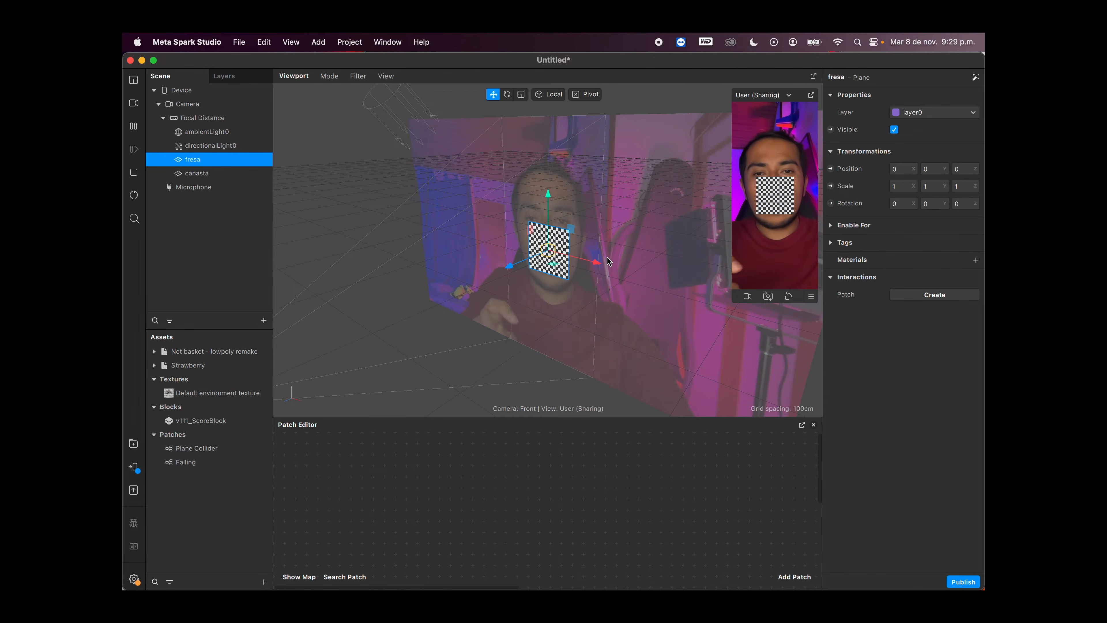
pyautogui.scroll(5, 549, 263)
pyautogui.scroll(2, 548, 261)
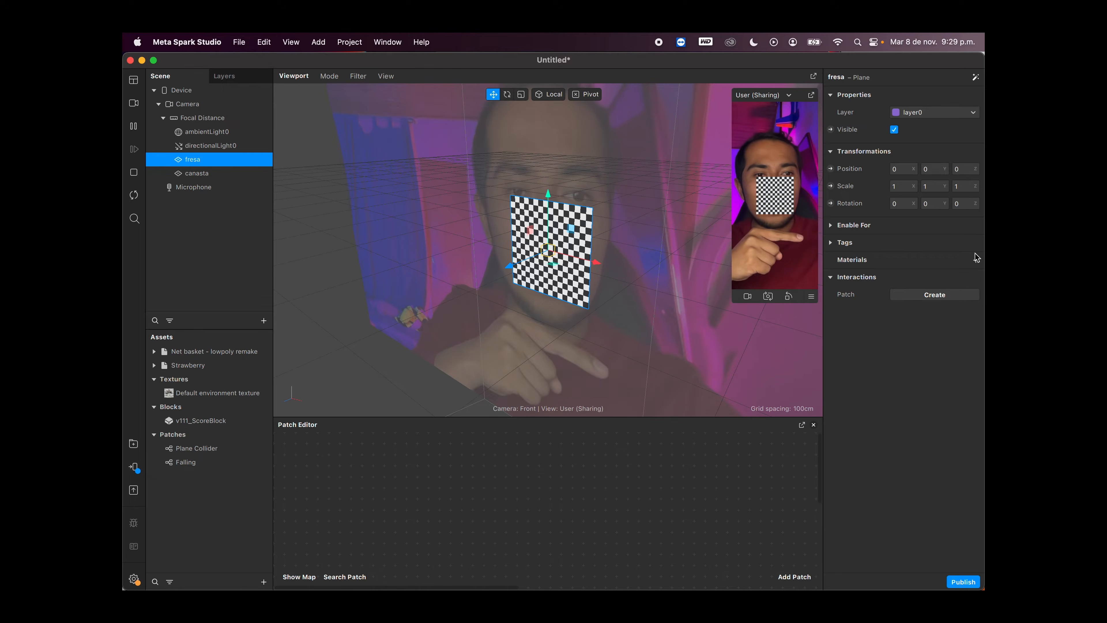
pyautogui.click(975, 259)
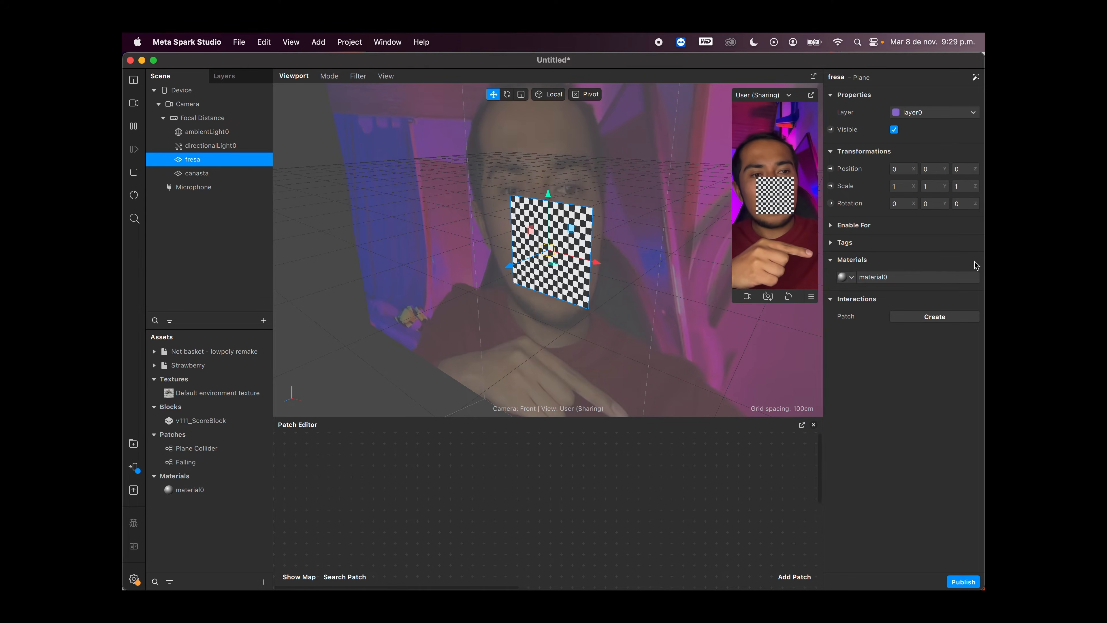
pyautogui.click(882, 278)
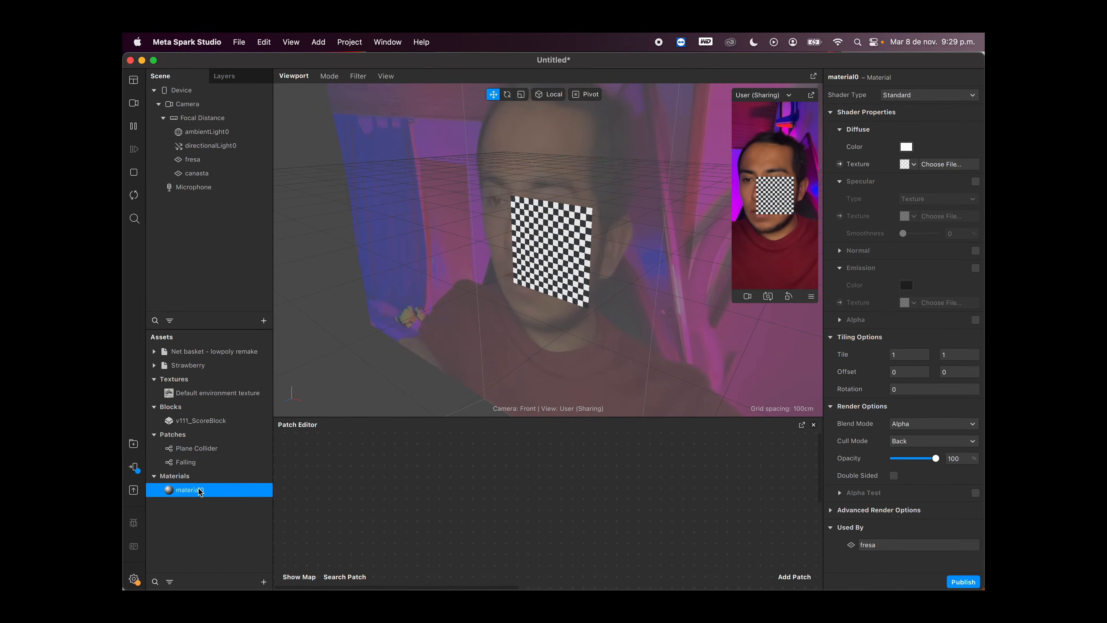
pyautogui.doubleClick(211, 491)
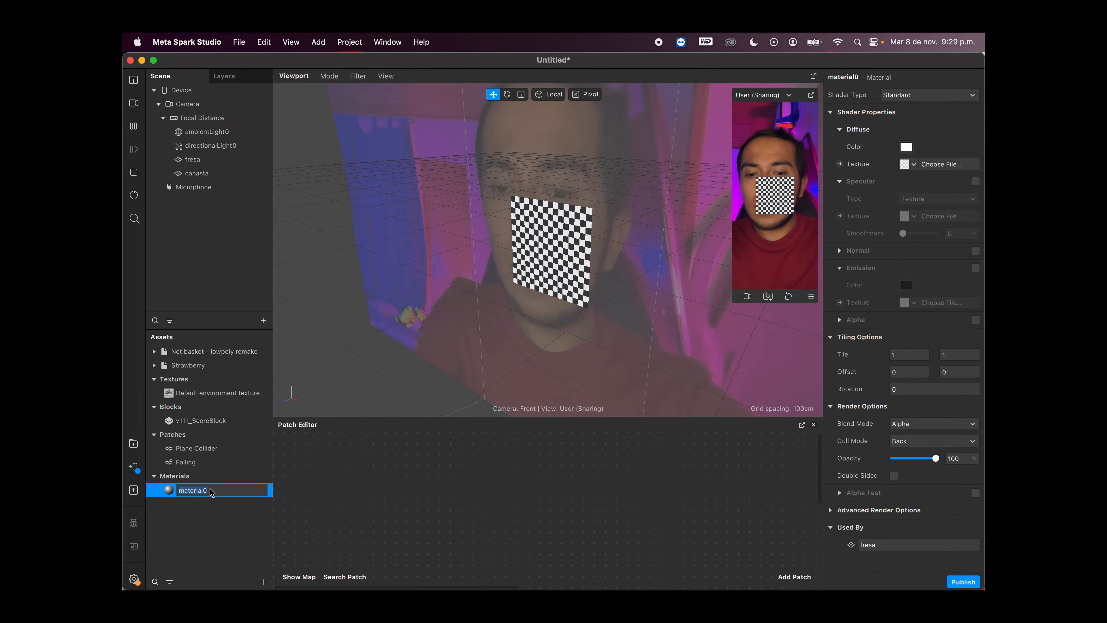
pyautogui.write('fresa')
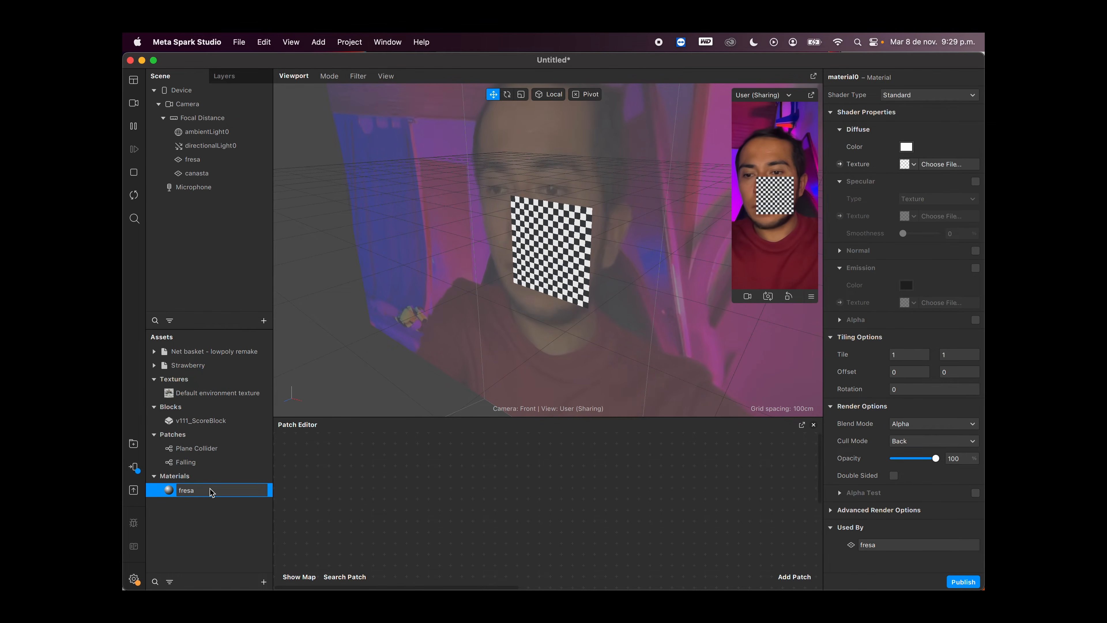
pyautogui.press('Return')
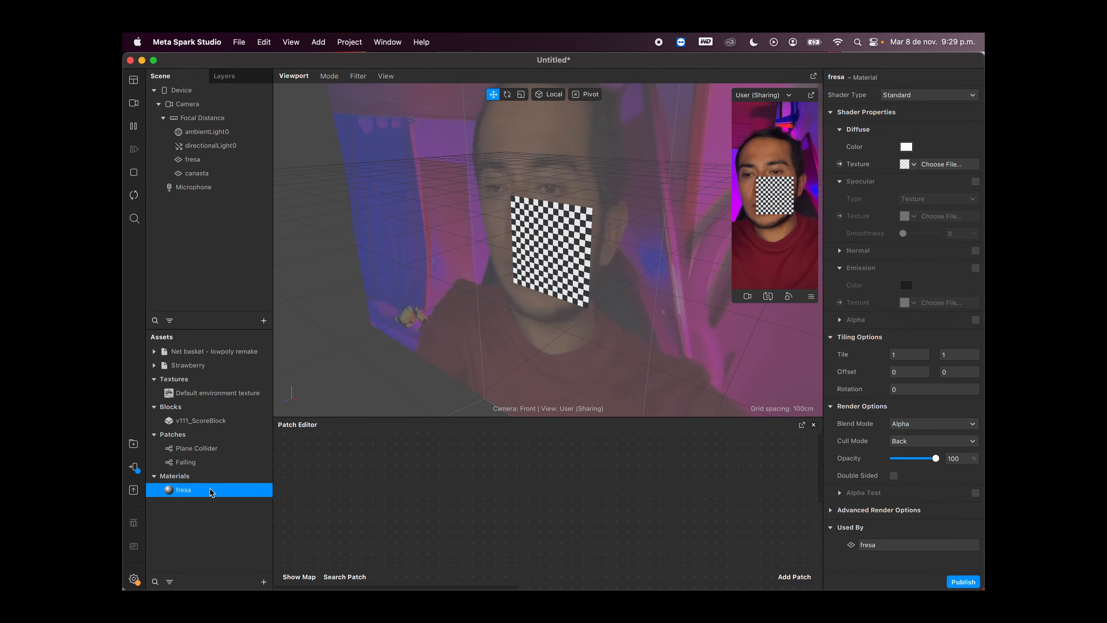
# Step: Set the fresa material's shader type to Flat and its diffuse color to Red from the Apple color palette
pyautogui.click(914, 95)
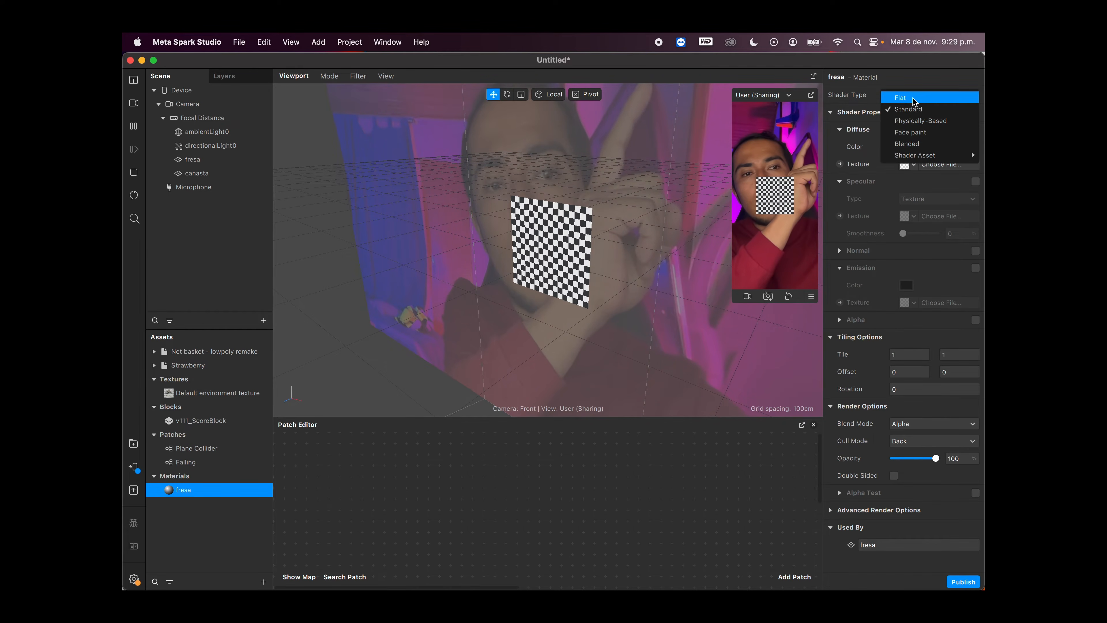
pyautogui.click(914, 98)
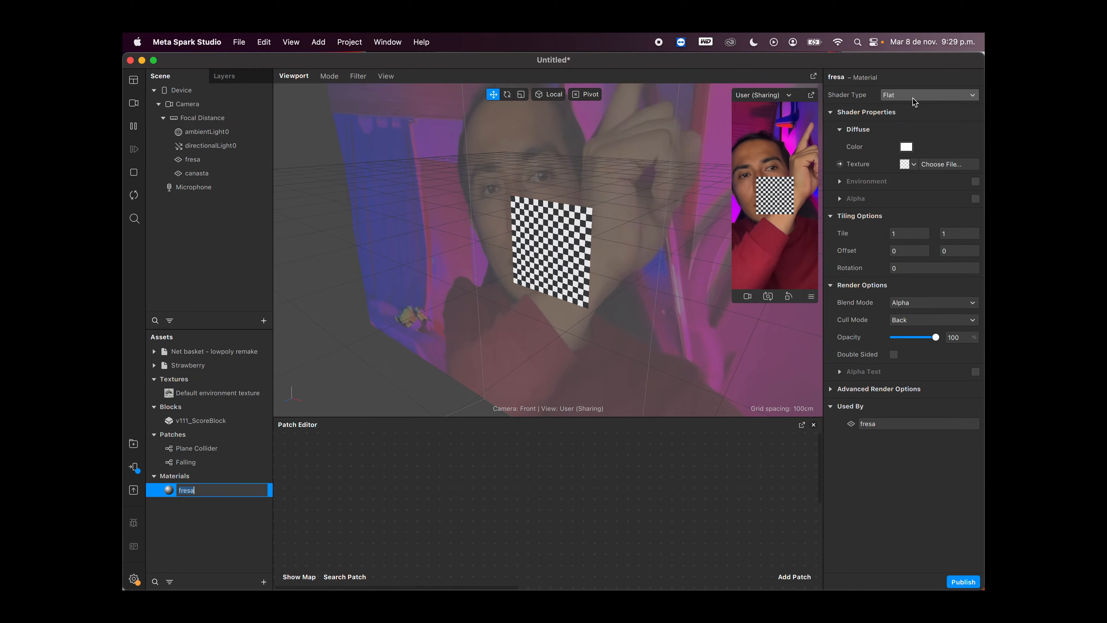
pyautogui.click(906, 146)
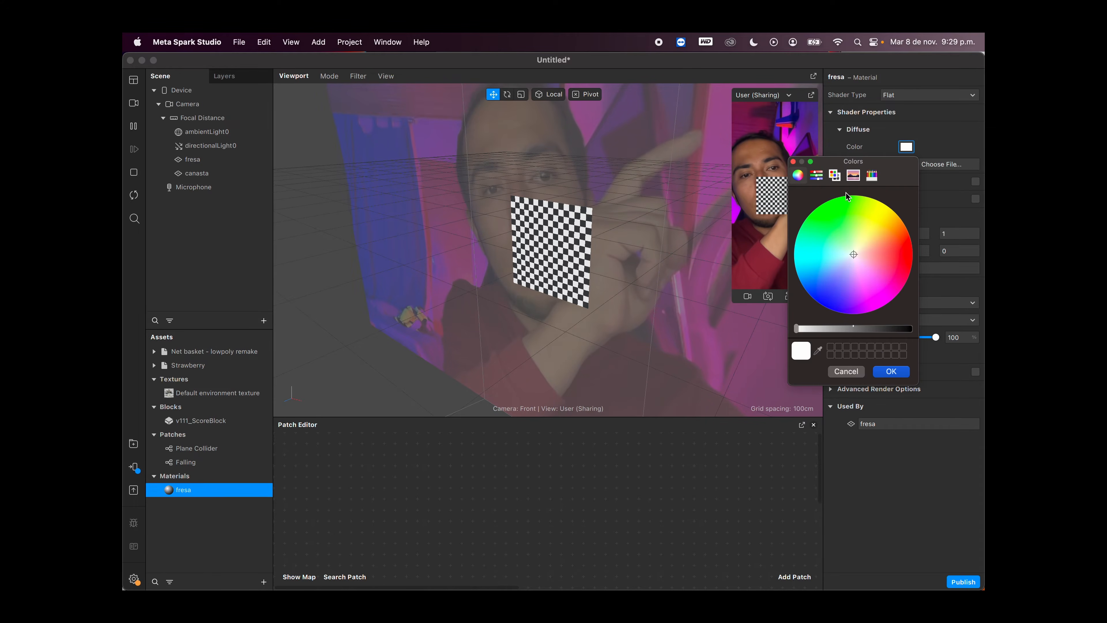
pyautogui.click(834, 175)
pyautogui.click(825, 303)
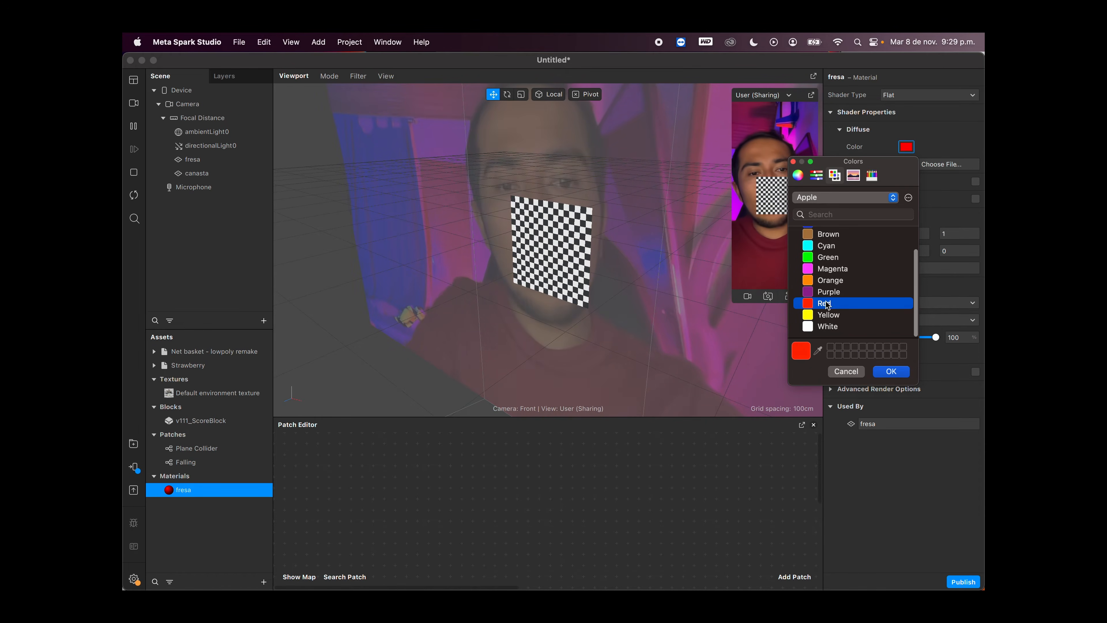
pyautogui.click(891, 371)
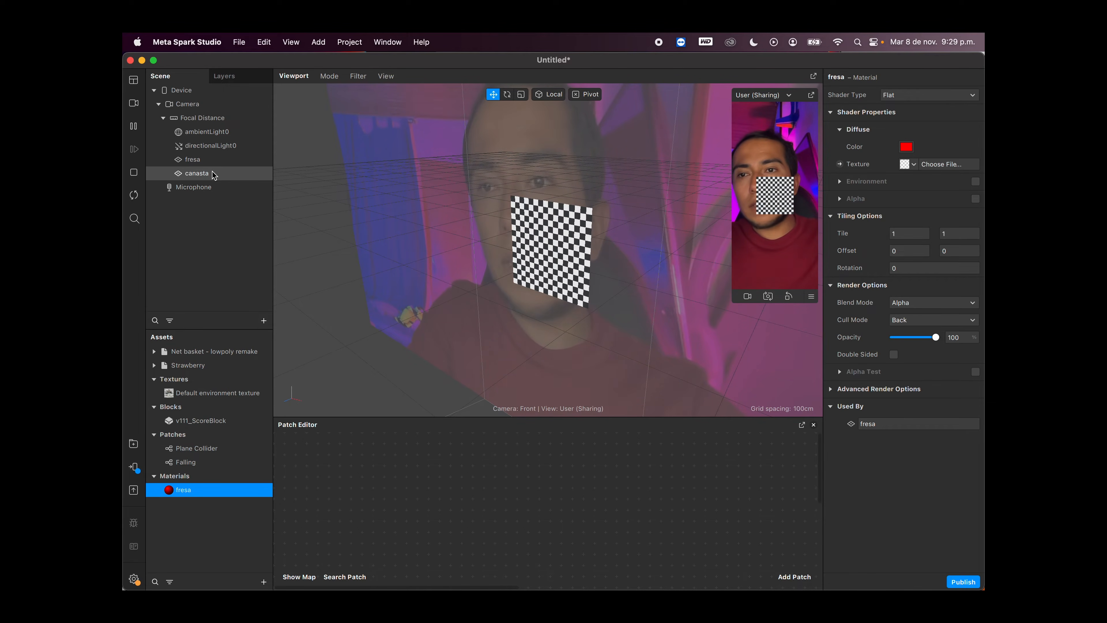
# Step: Create a new material for the canasta plane and rename it "canasta"
pyautogui.click(197, 173)
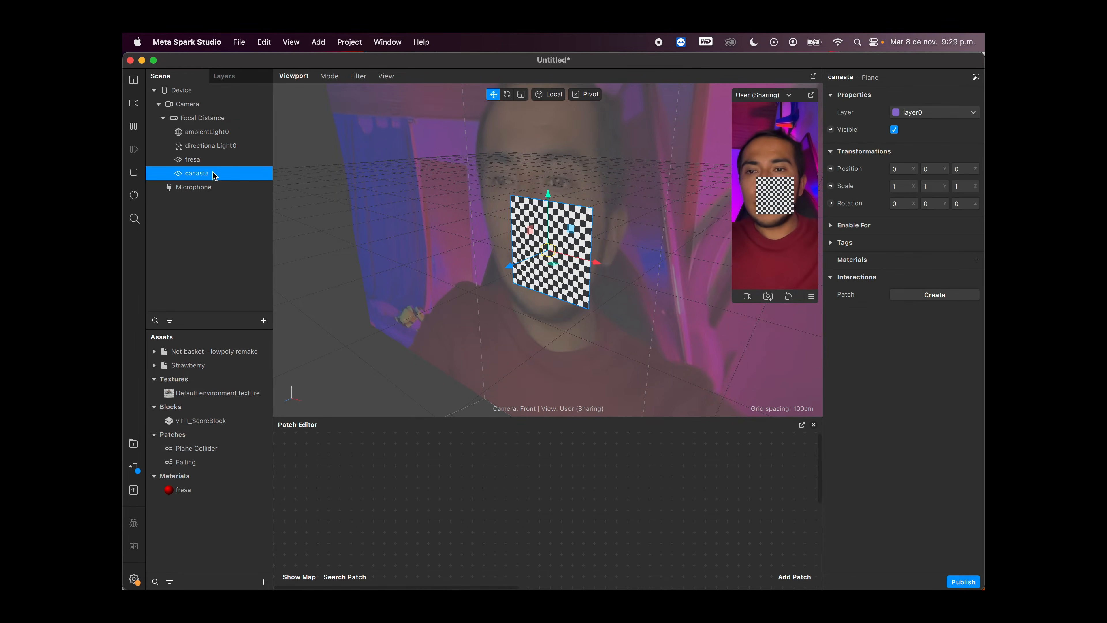
pyautogui.click(975, 260)
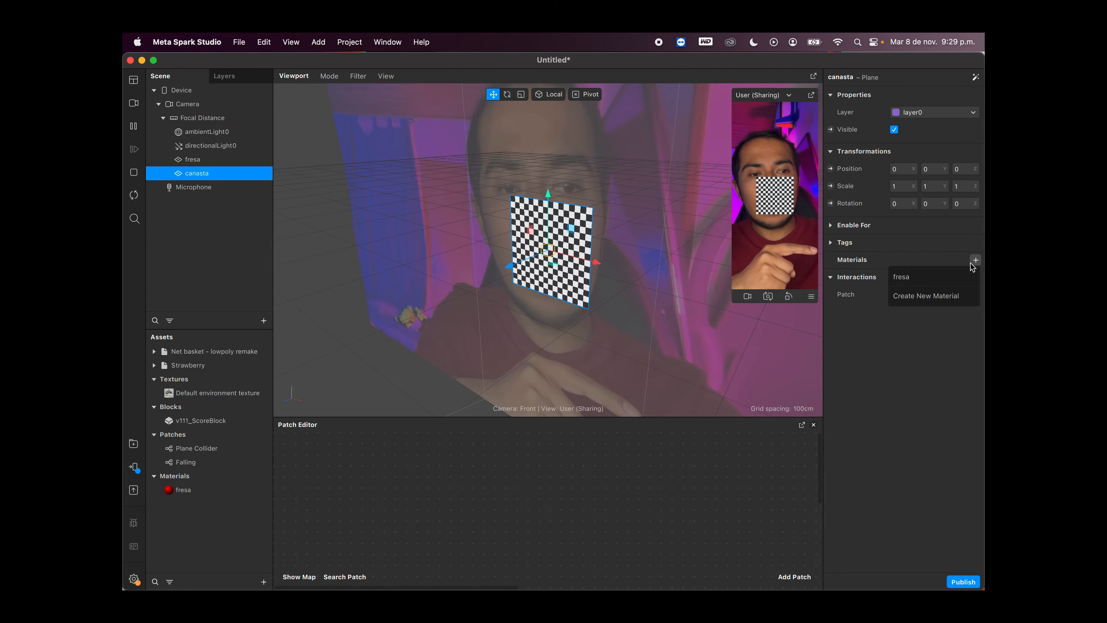
pyautogui.click(937, 296)
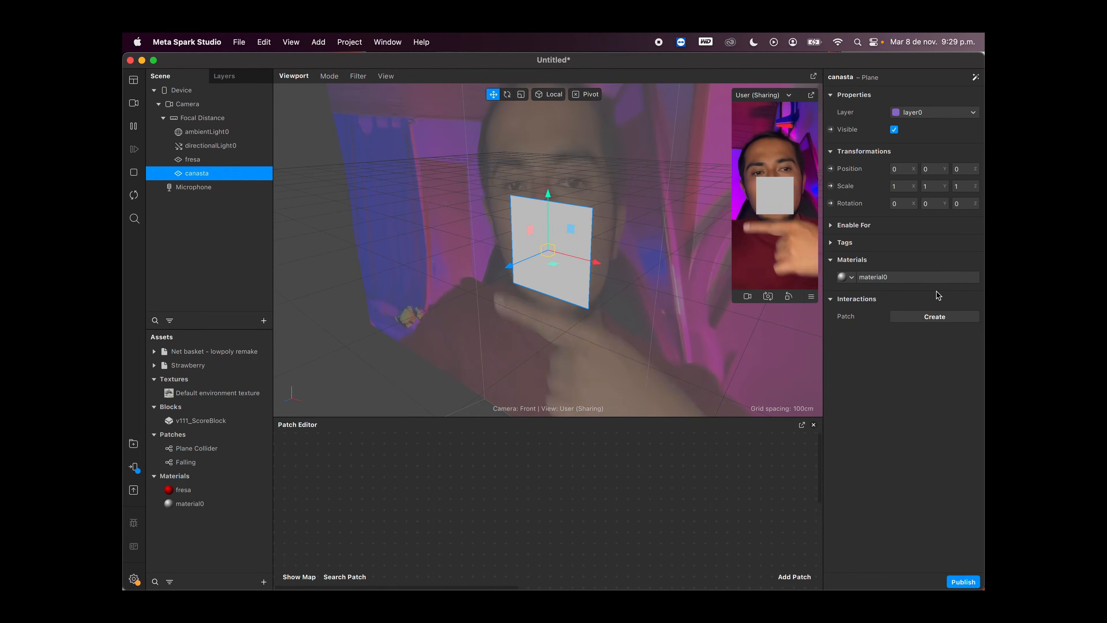
pyautogui.doubleClick(203, 504)
pyautogui.write('ca')
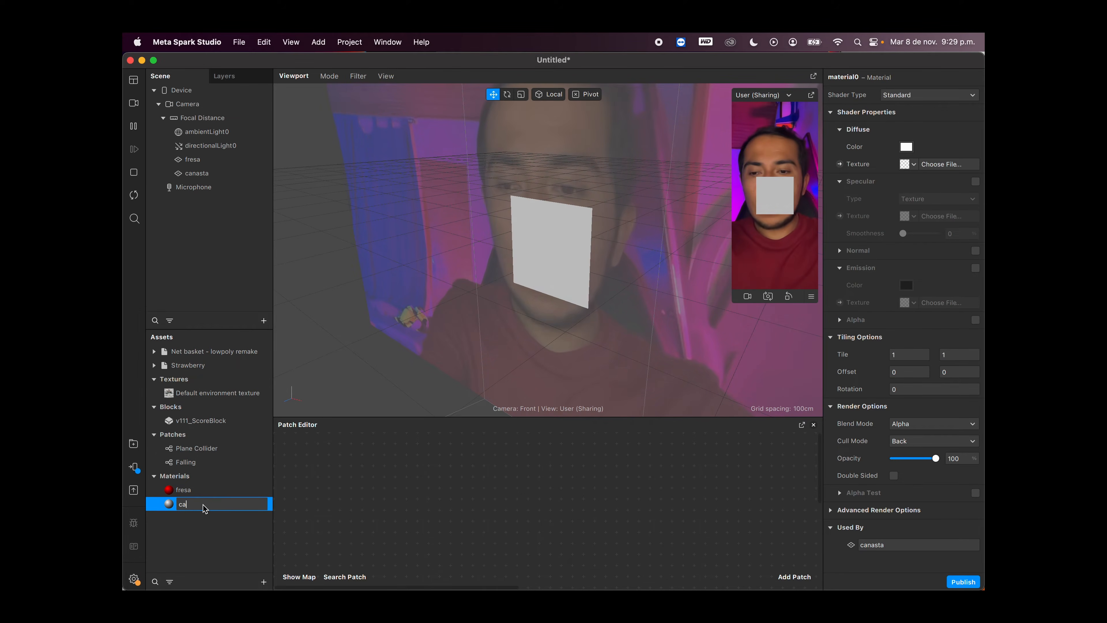
pyautogui.write('nasta')
pyautogui.press('Return')
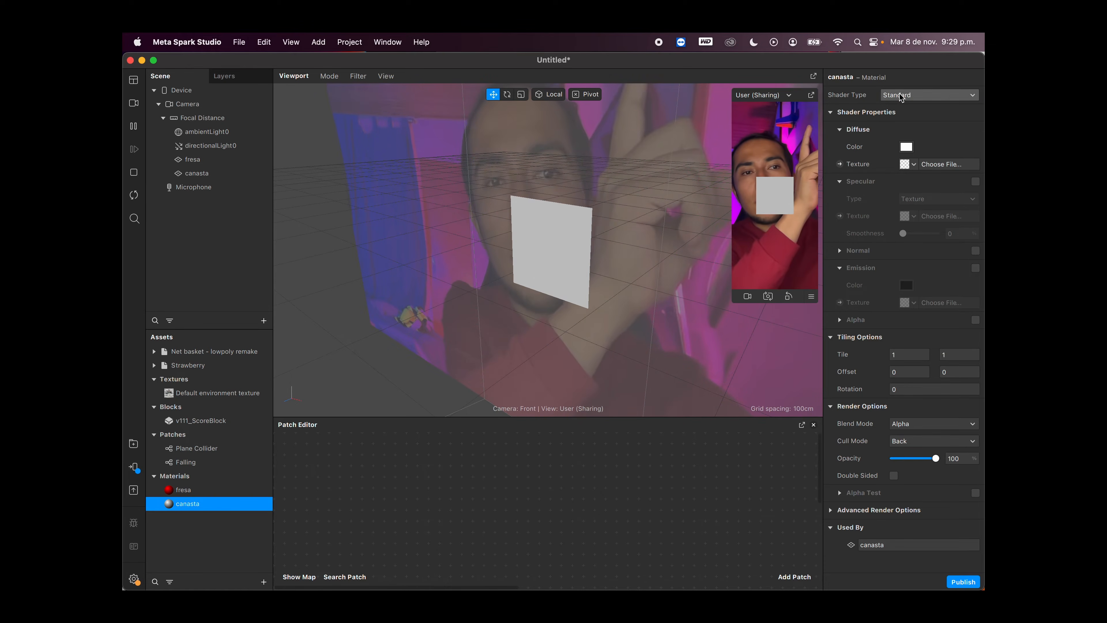
# Step: Set the canasta material's shader type to Flat and its diffuse color to Green from the Apple palette
pyautogui.click(884, 96)
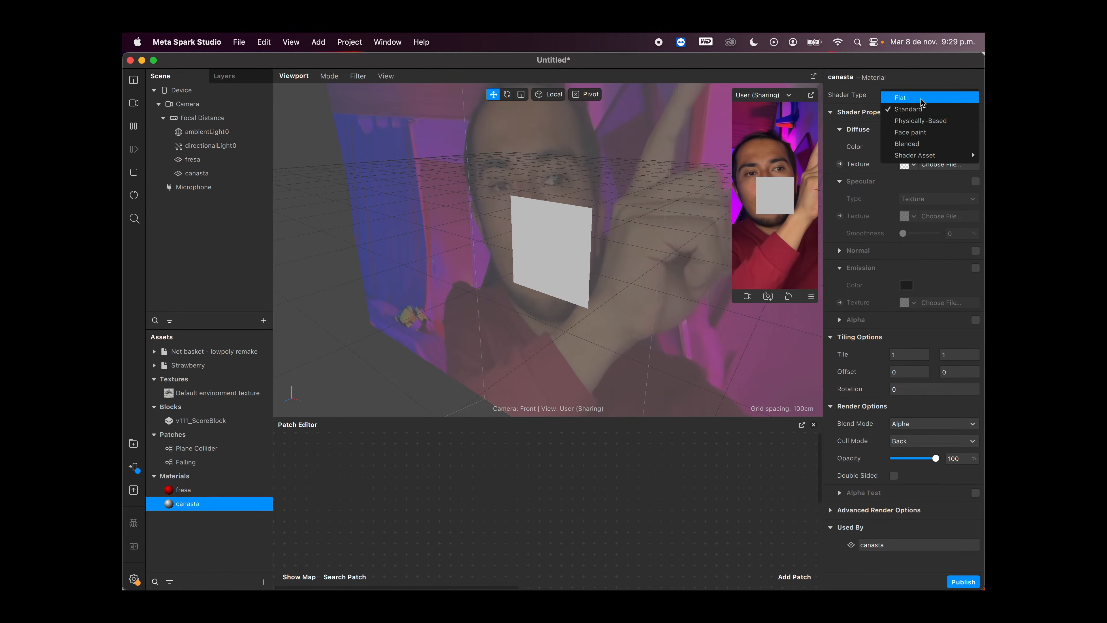
pyautogui.click(922, 98)
pyautogui.click(905, 147)
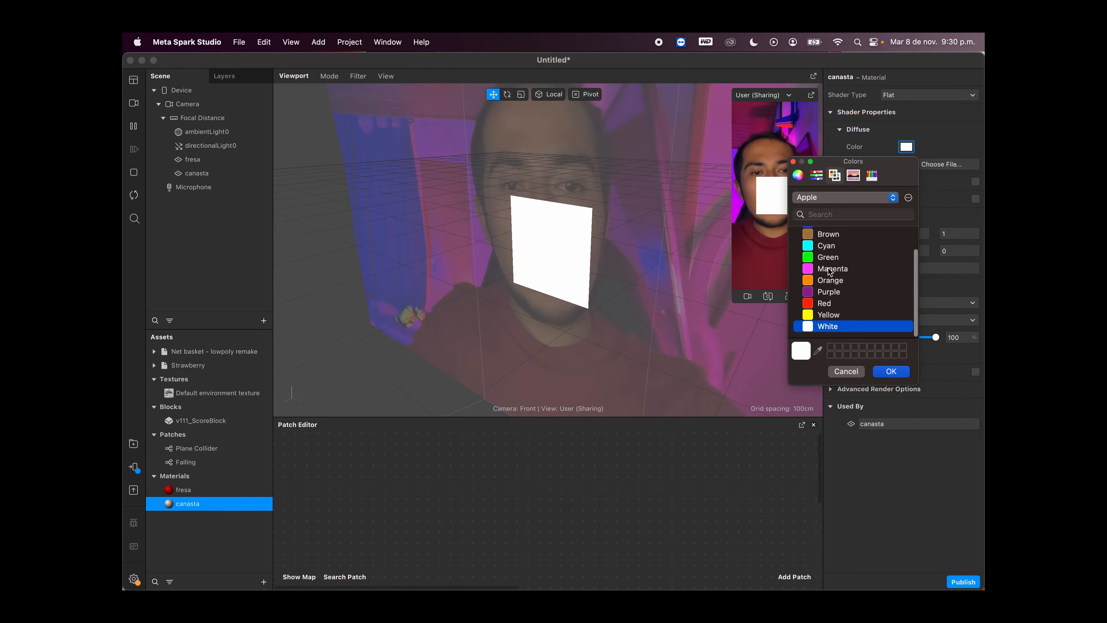
pyautogui.click(830, 258)
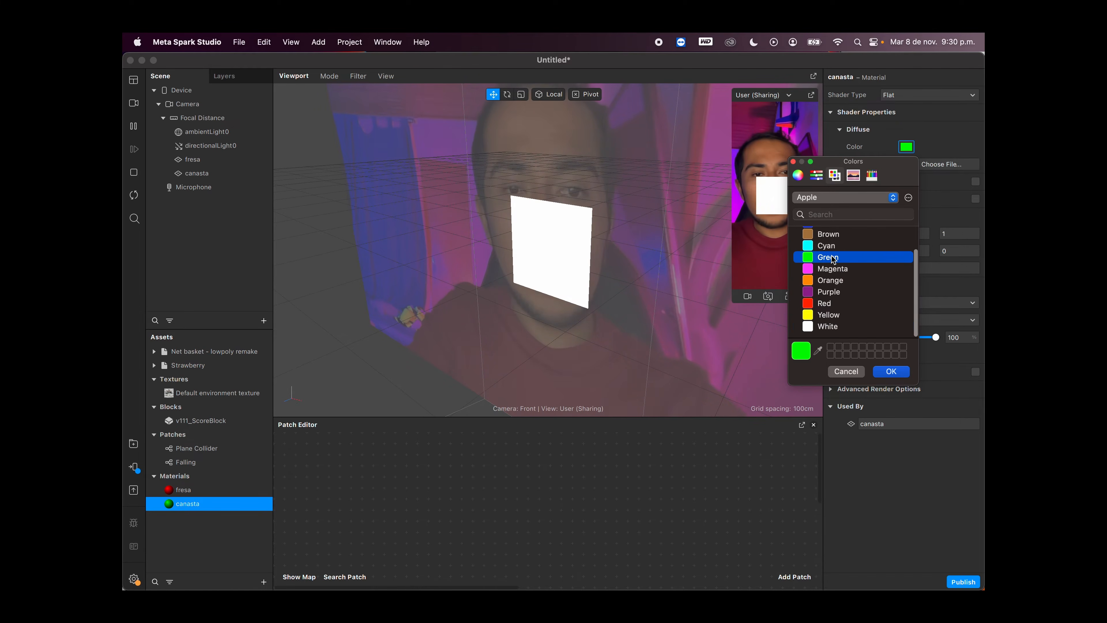
pyautogui.click(890, 372)
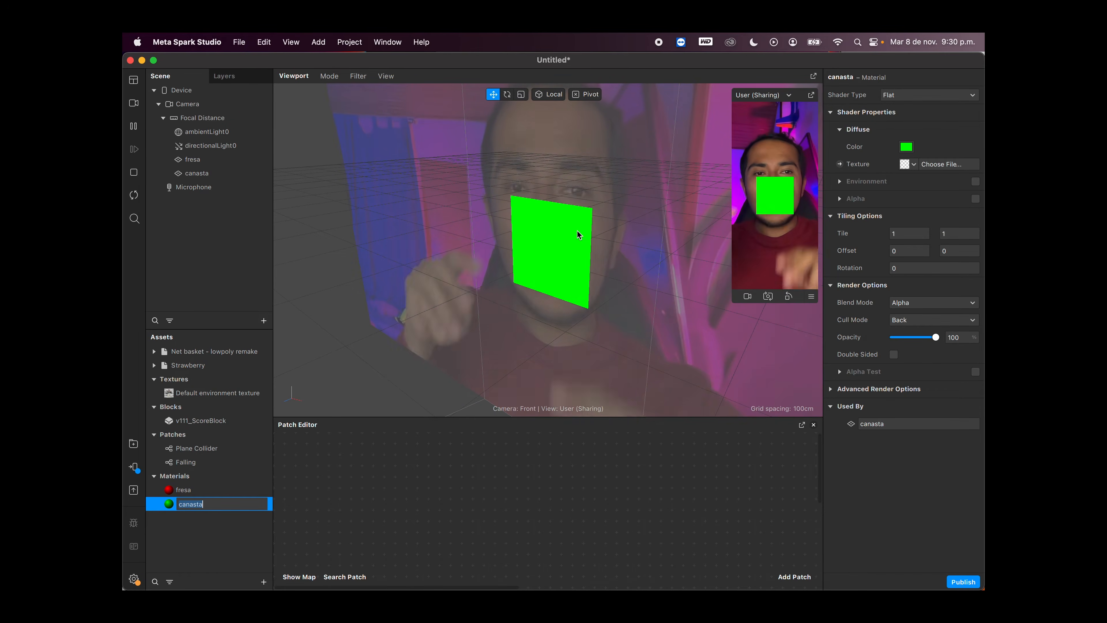
# Step: Scale the fresa and canasta planes down together uniformly to about 0.54
pyautogui.click(208, 159)
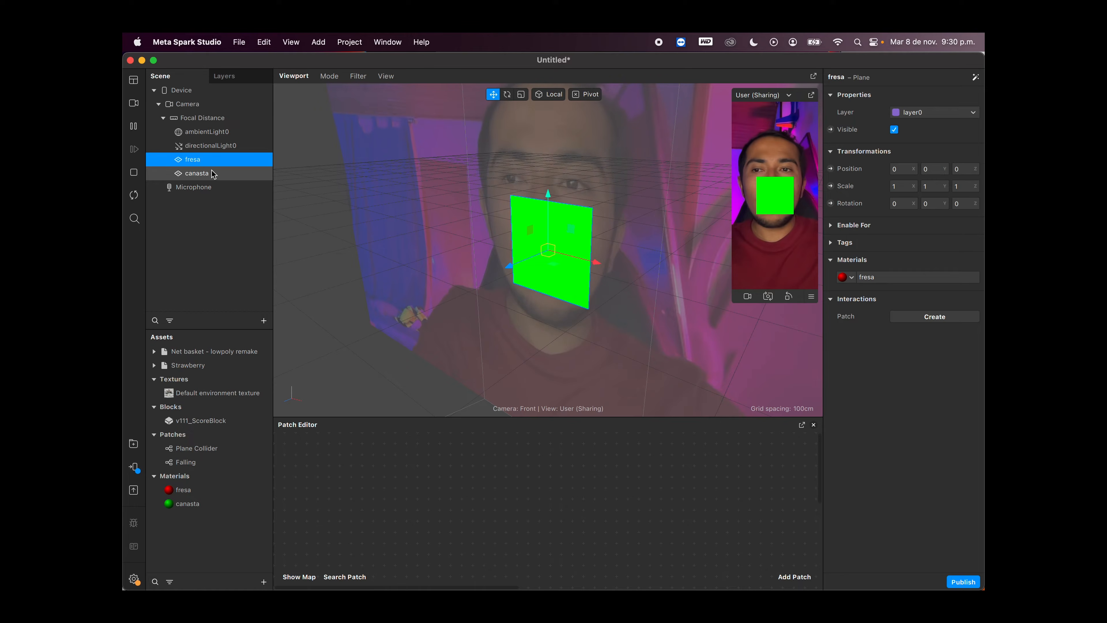
pyautogui.keyDown('shift'); pyautogui.click(196, 173); pyautogui.keyUp('shift')
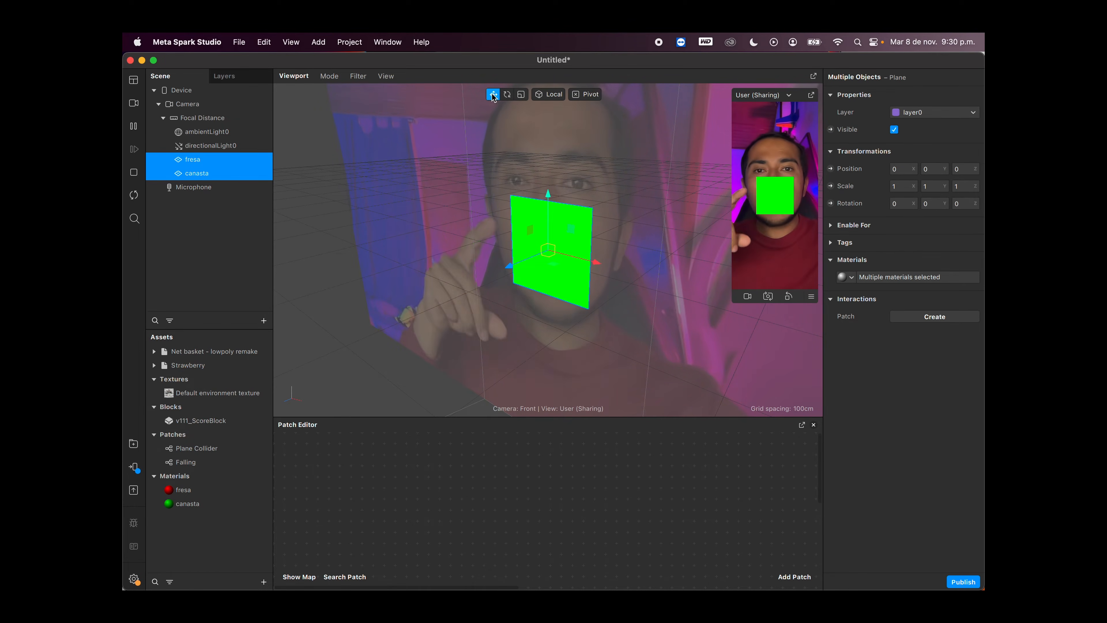
pyautogui.click(521, 96)
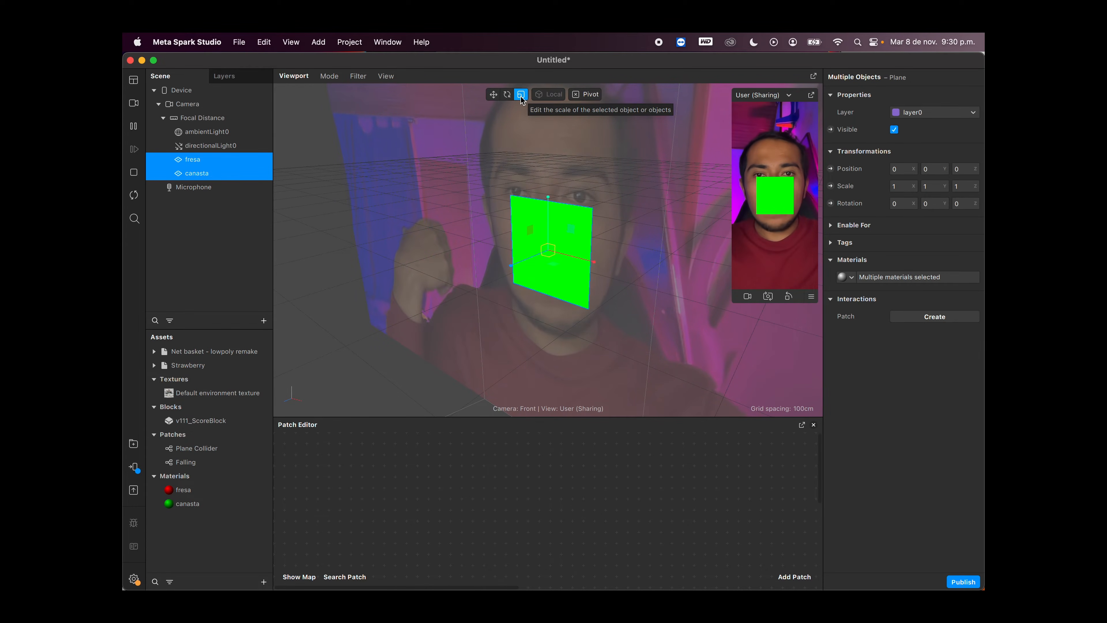
pyautogui.moveTo(549, 248); pyautogui.dragTo(504, 254)
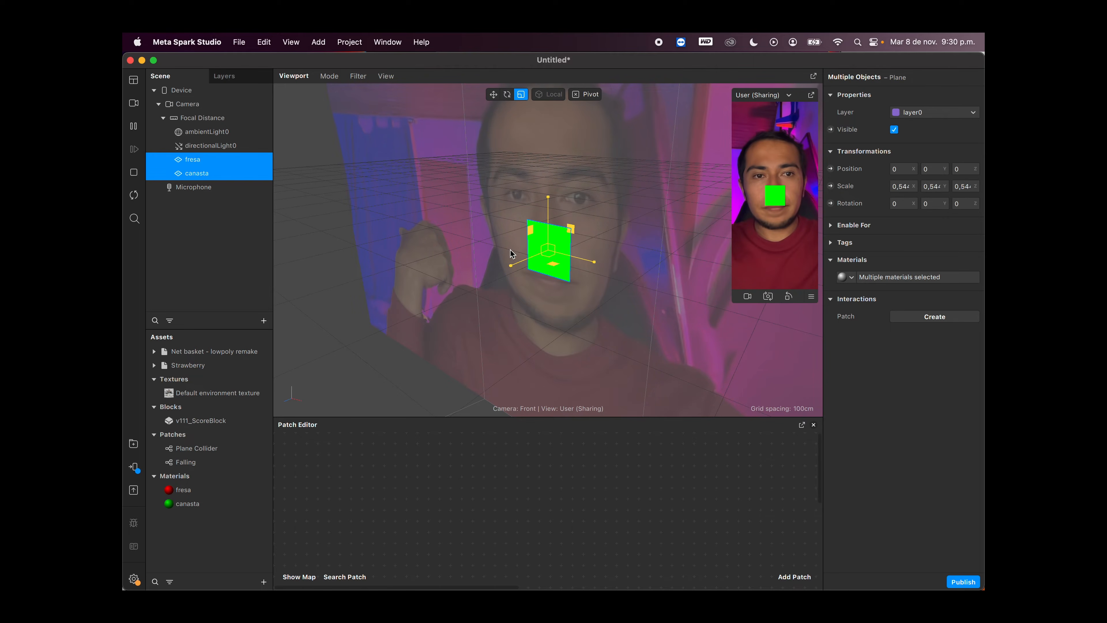
pyautogui.click(231, 221)
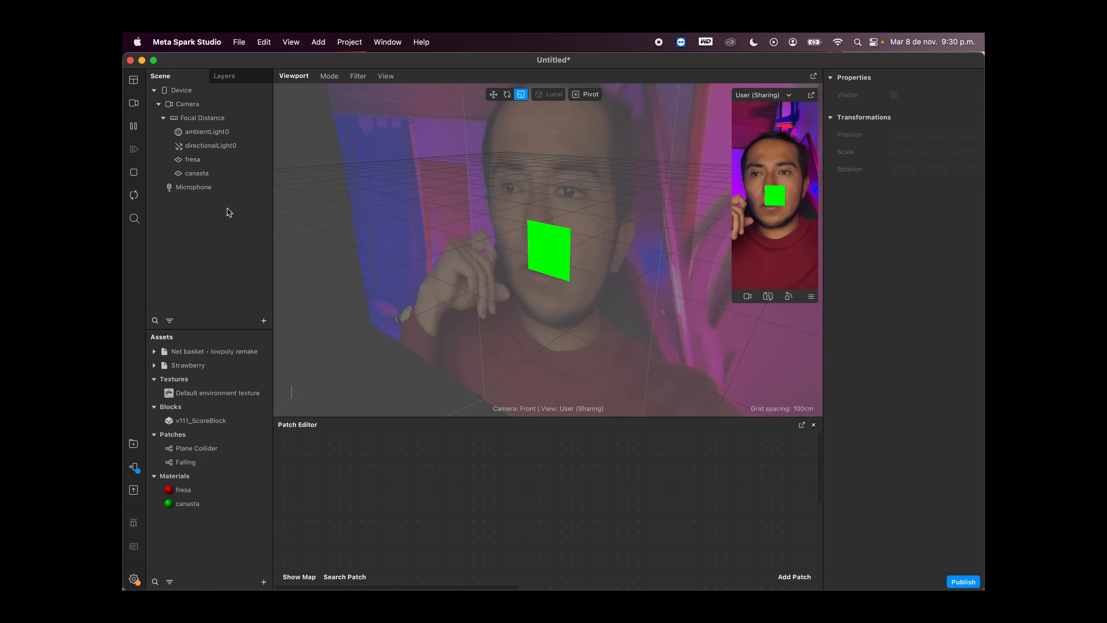
# Step: Move the fresa plane straight up above the canasta plane, to a Y position of about 0.08
pyautogui.click(196, 159)
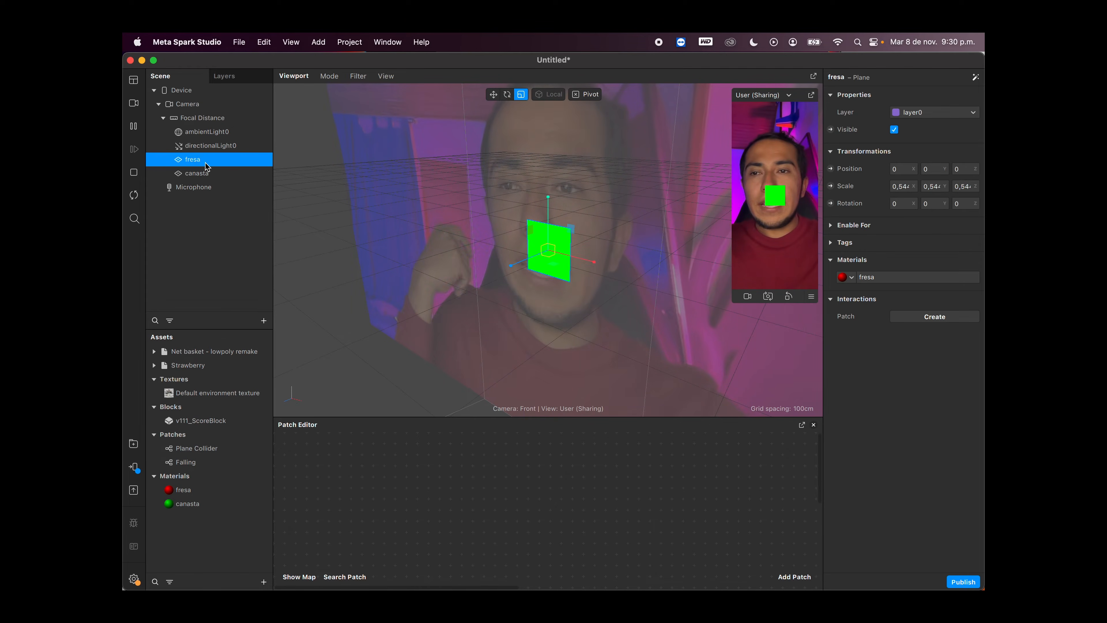
pyautogui.click(493, 95)
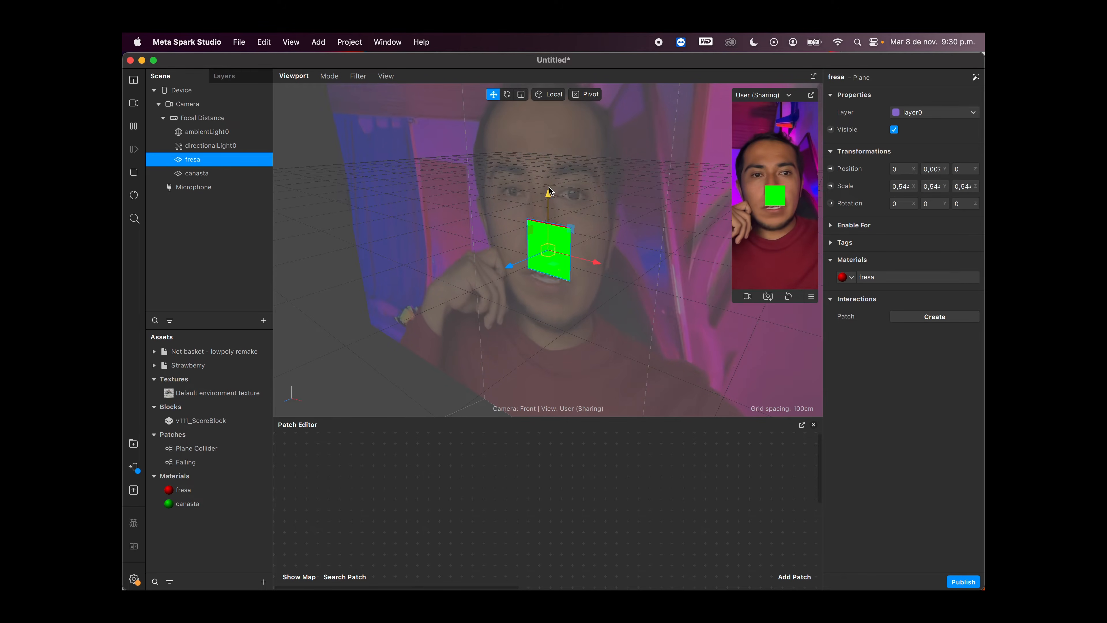
pyautogui.moveTo(549, 190); pyautogui.dragTo(567, 106)
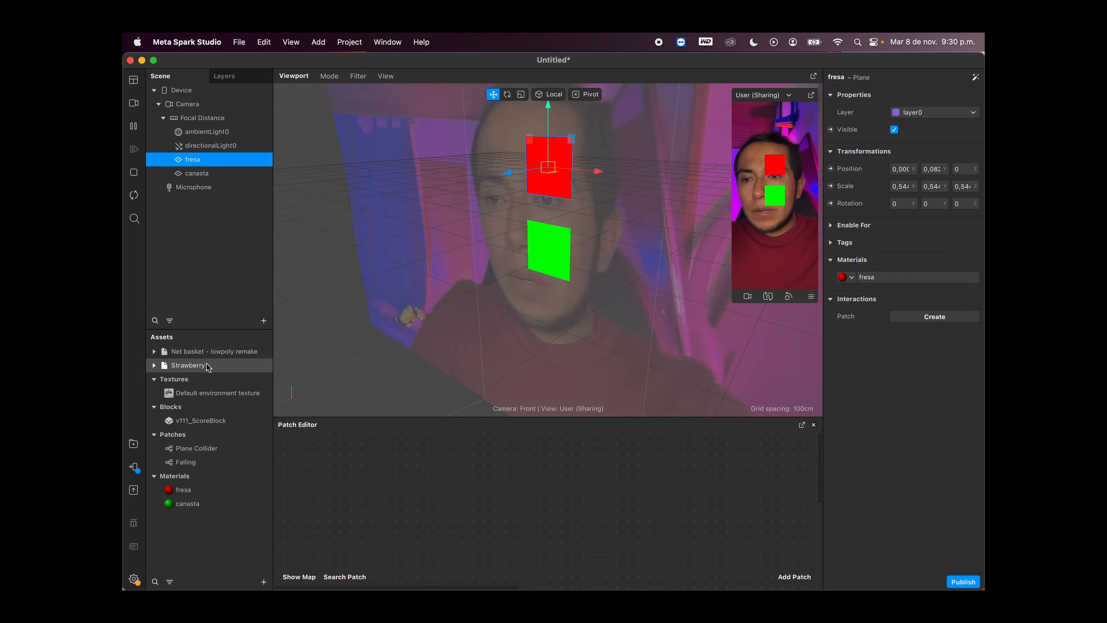
# Step: Add the Strawberry model as a child of the fresa plane and shift it sideways onto the red plane
pyautogui.click(190, 366)
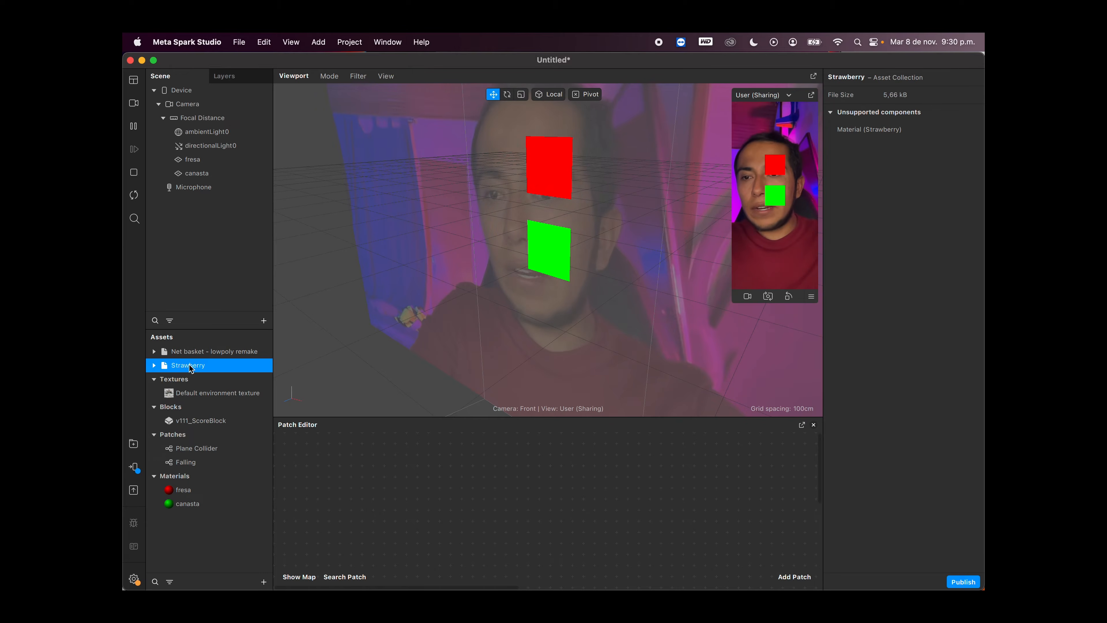
pyautogui.moveTo(207, 207); pyautogui.dragTo(206, 163)
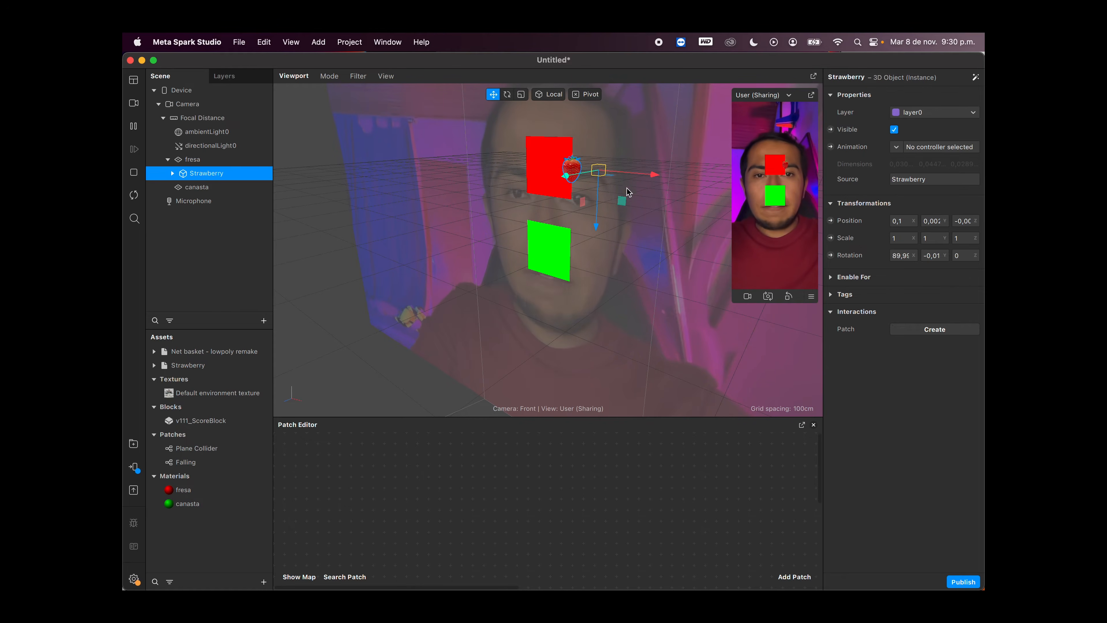
pyautogui.moveTo(653, 175); pyautogui.dragTo(620, 172)
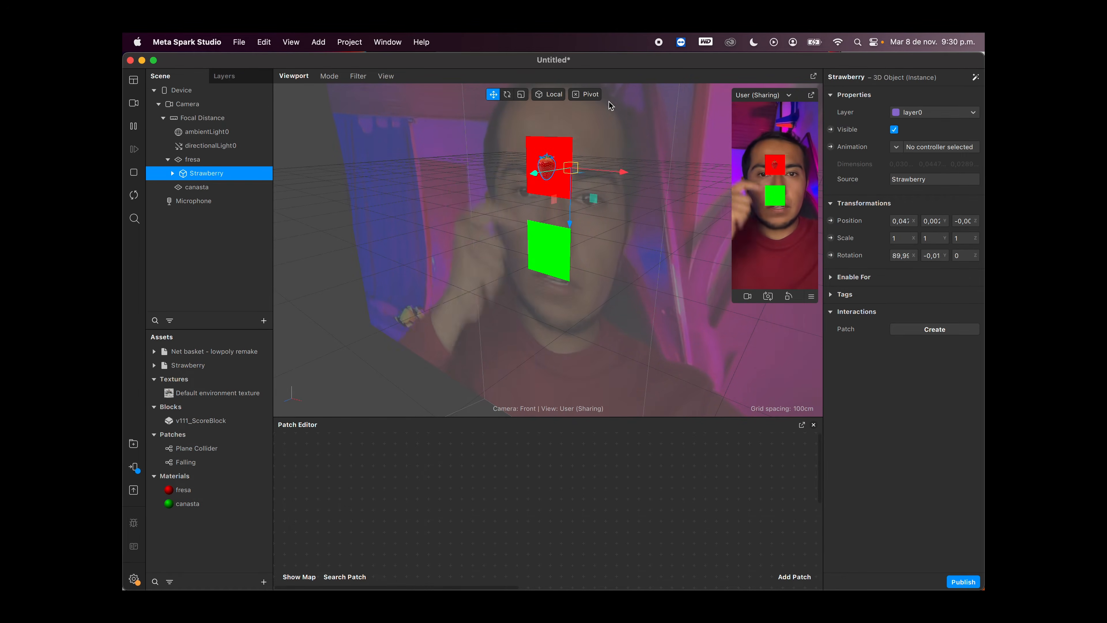
# Step: Enlarge the Strawberry model uniformly to a scale of about 1.94 and recenter it horizontally on the red plane
pyautogui.click(520, 95)
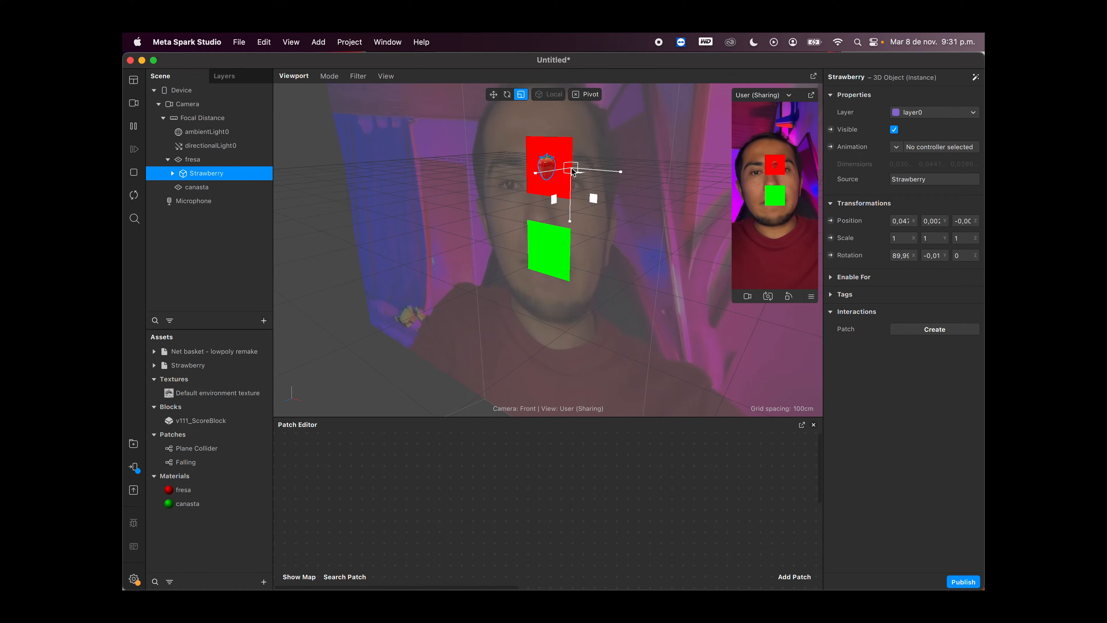
pyautogui.moveTo(607, 176); pyautogui.dragTo(706, 182)
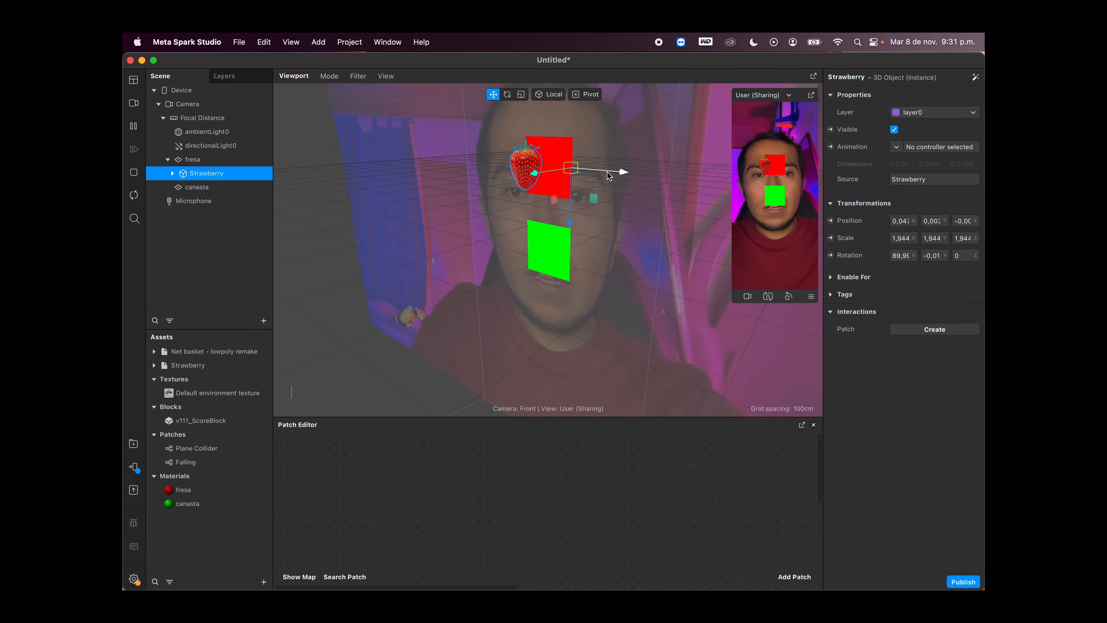
pyautogui.moveTo(609, 175); pyautogui.dragTo(636, 178)
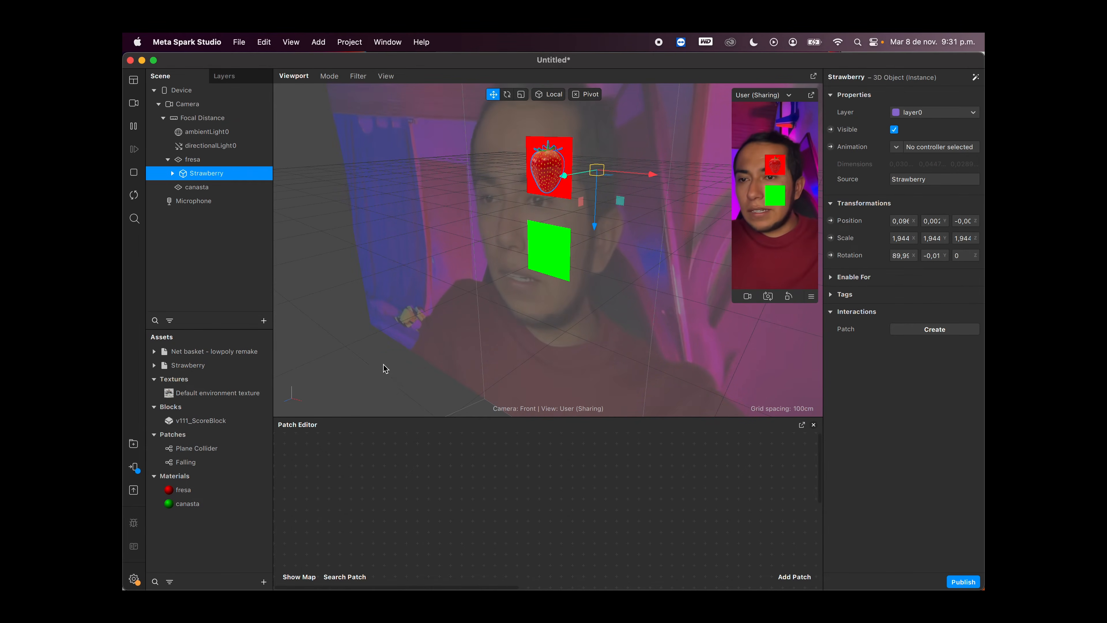
# Step: Add the Net basket model as a child of the canasta plane and shrink it uniformly to about 0.1
pyautogui.click(189, 351)
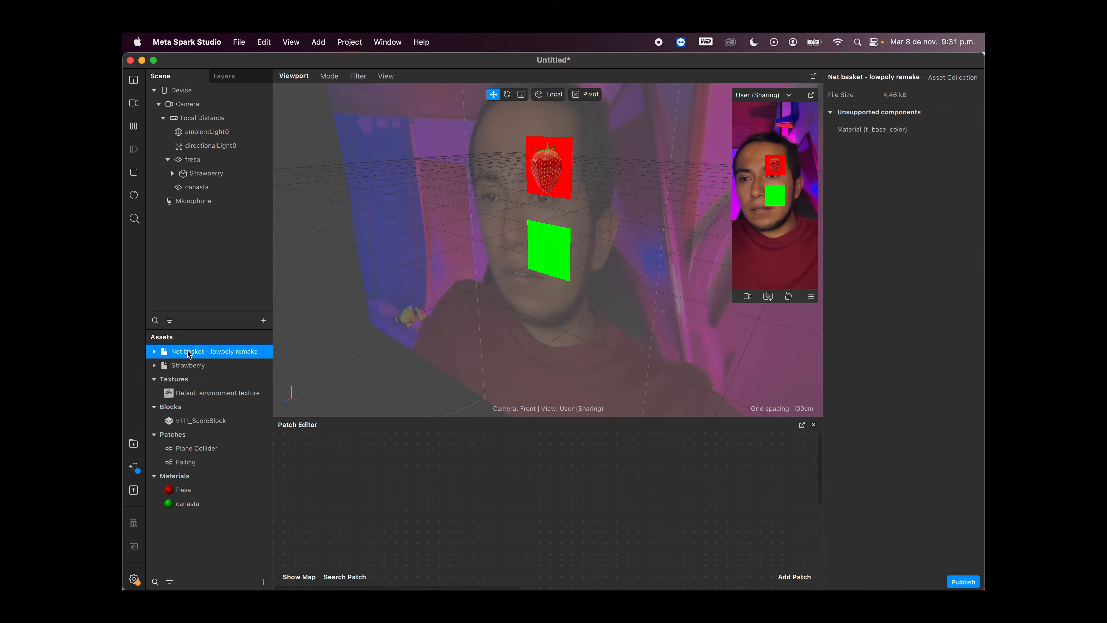
pyautogui.moveTo(194, 337); pyautogui.dragTo(209, 189)
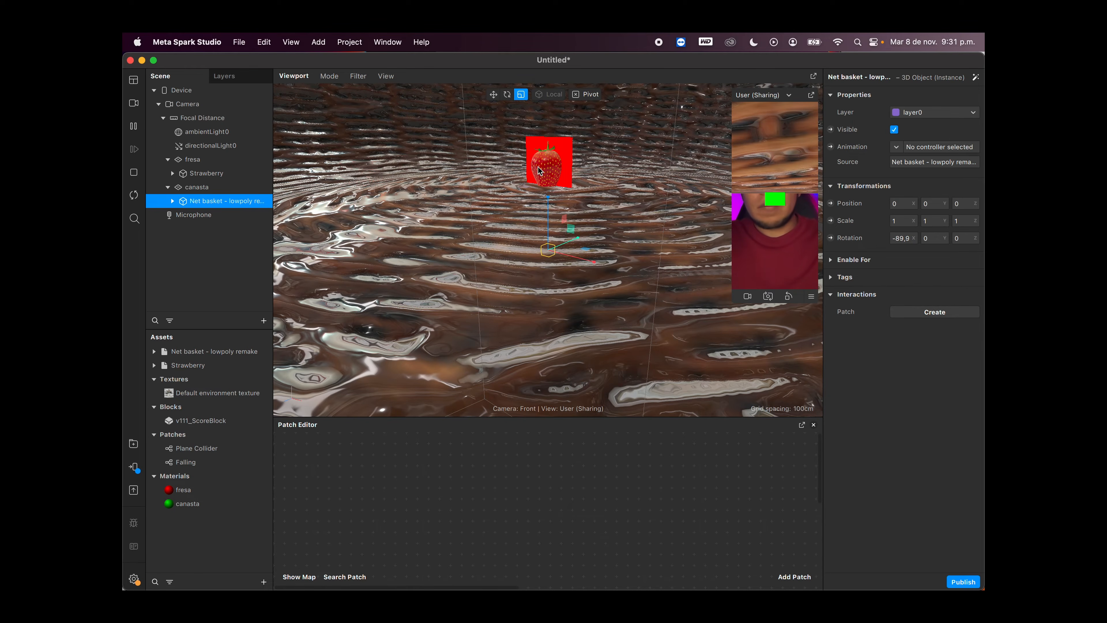
pyautogui.moveTo(550, 249); pyautogui.dragTo(436, 249)
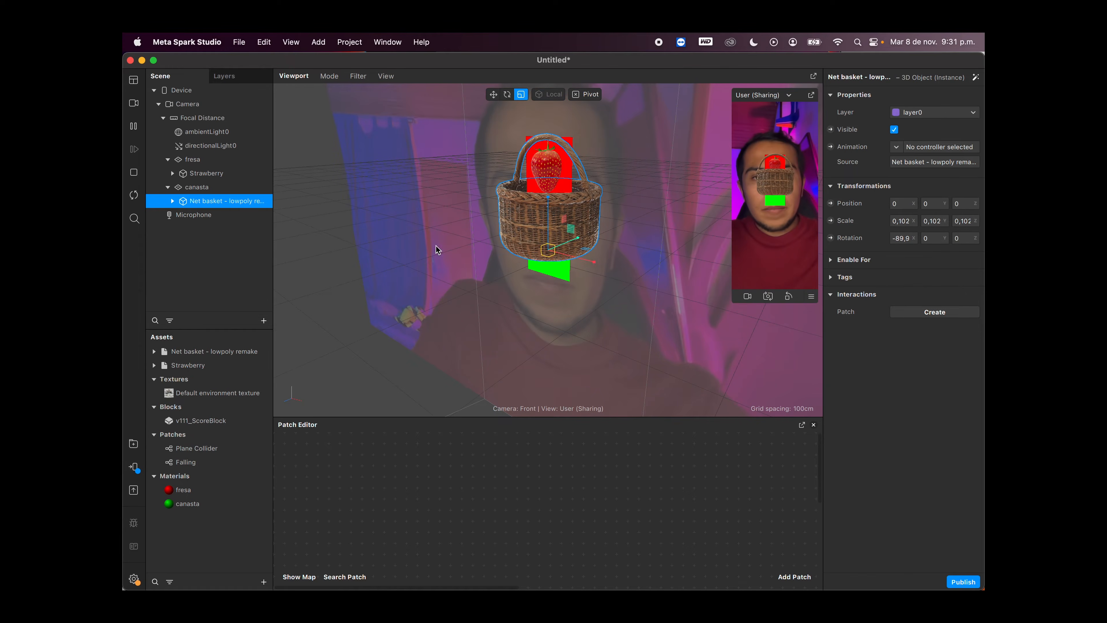
# Step: Adjust the basket's uniform scale to about 0.065 and lower it over the green plane, to a Y position of about -0.04
pyautogui.moveTo(545, 252); pyautogui.dragTo(569, 249)
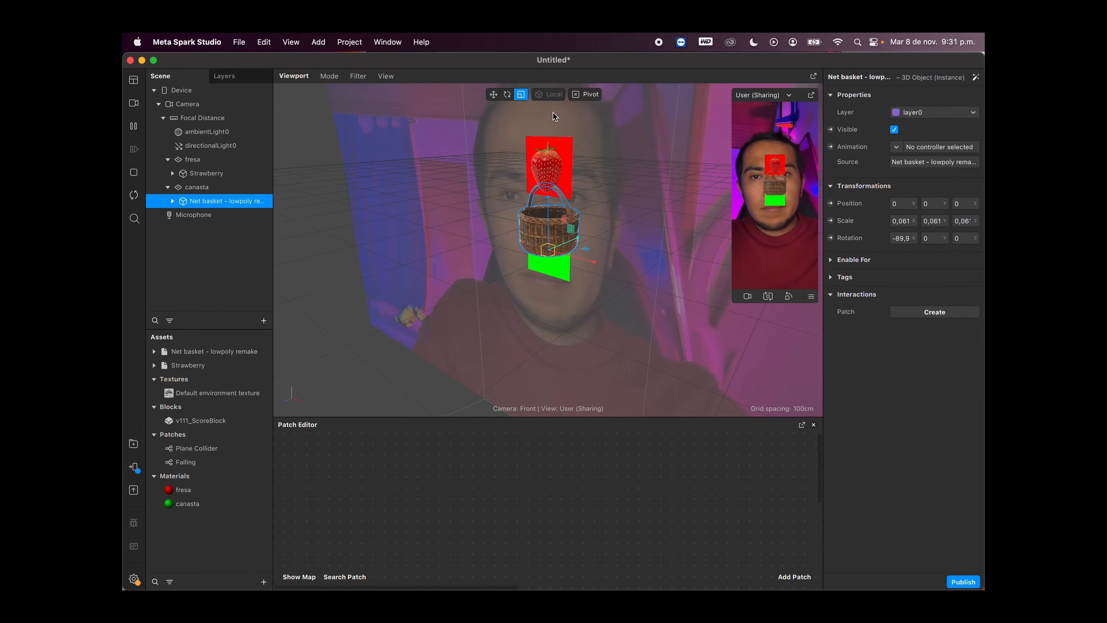
pyautogui.moveTo(550, 195); pyautogui.dragTo(550, 221)
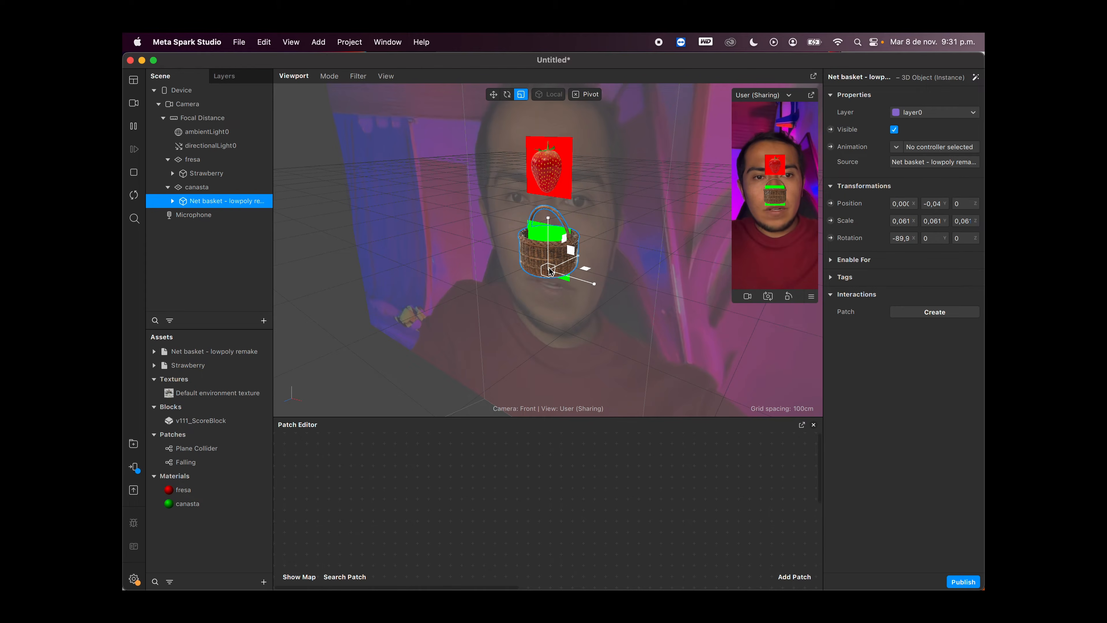
pyautogui.moveTo(550, 270); pyautogui.dragTo(596, 274)
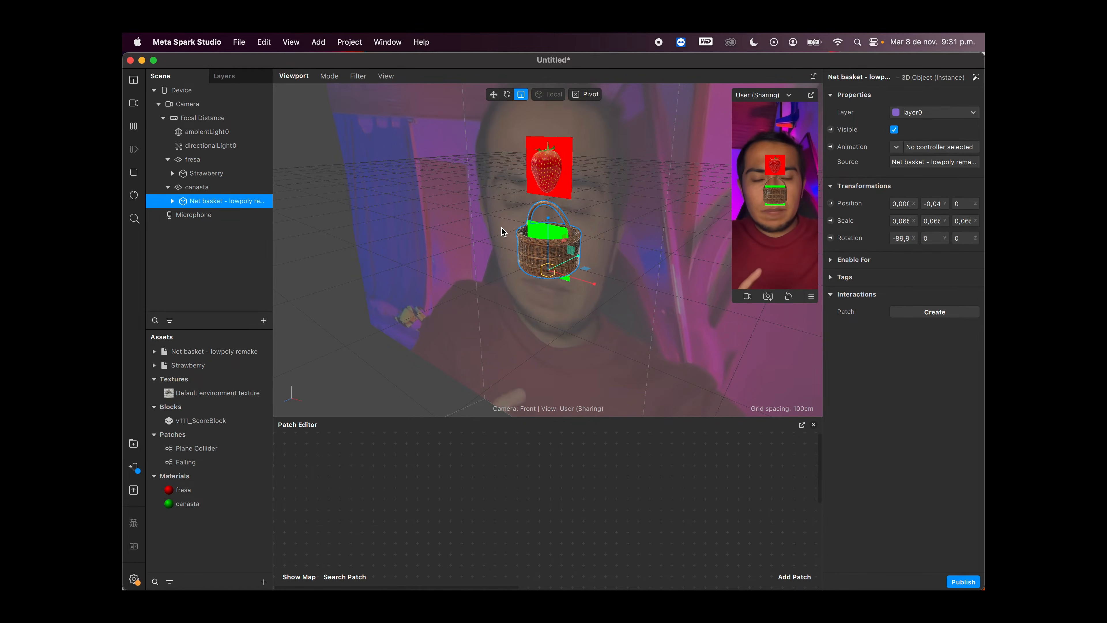
# Step: Scale the canasta plane down uniformly together with its basket
pyautogui.click(203, 188)
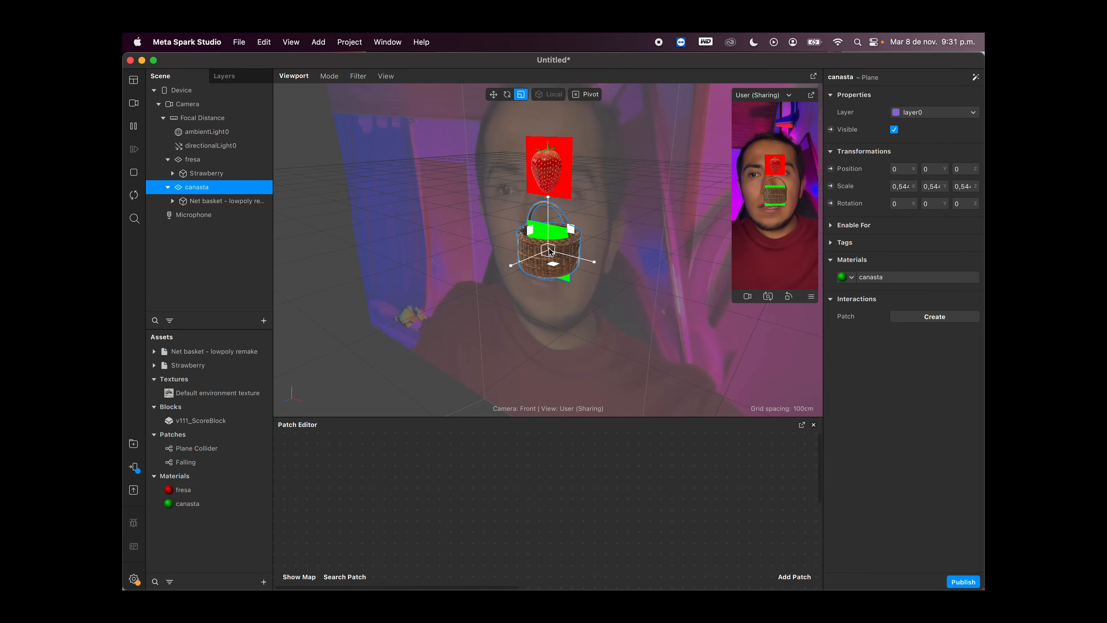
pyautogui.moveTo(550, 250); pyautogui.dragTo(599, 265)
# Step: Enlarge the basket uniformly to about 0.098 and lower it over the green plane, to a Y position of about -0.06
pyautogui.click(237, 202)
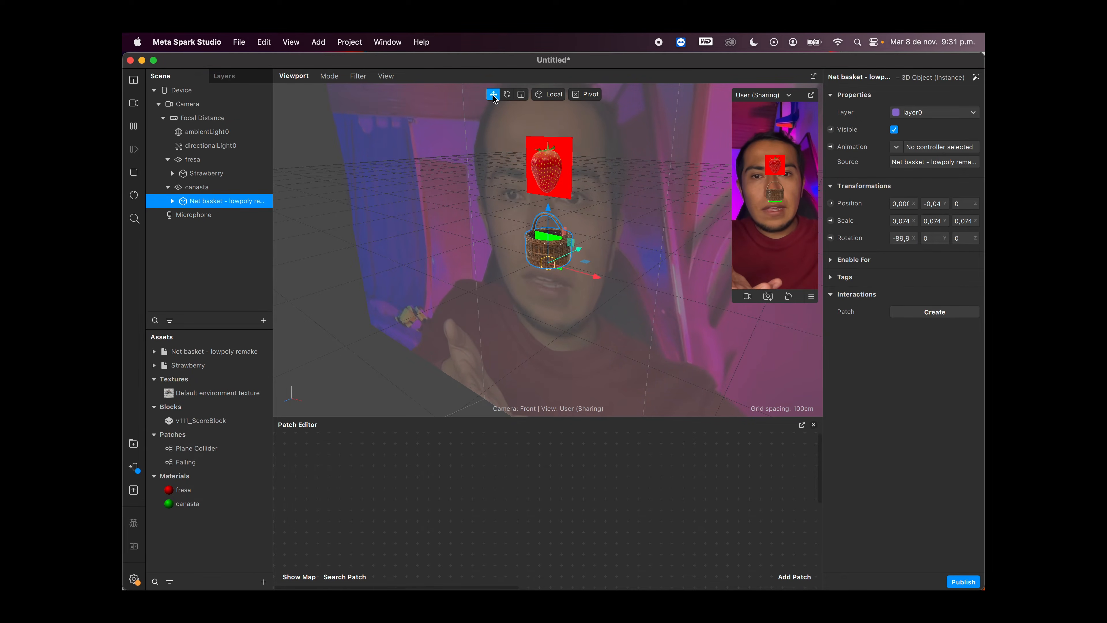
pyautogui.moveTo(548, 213); pyautogui.dragTo(549, 217)
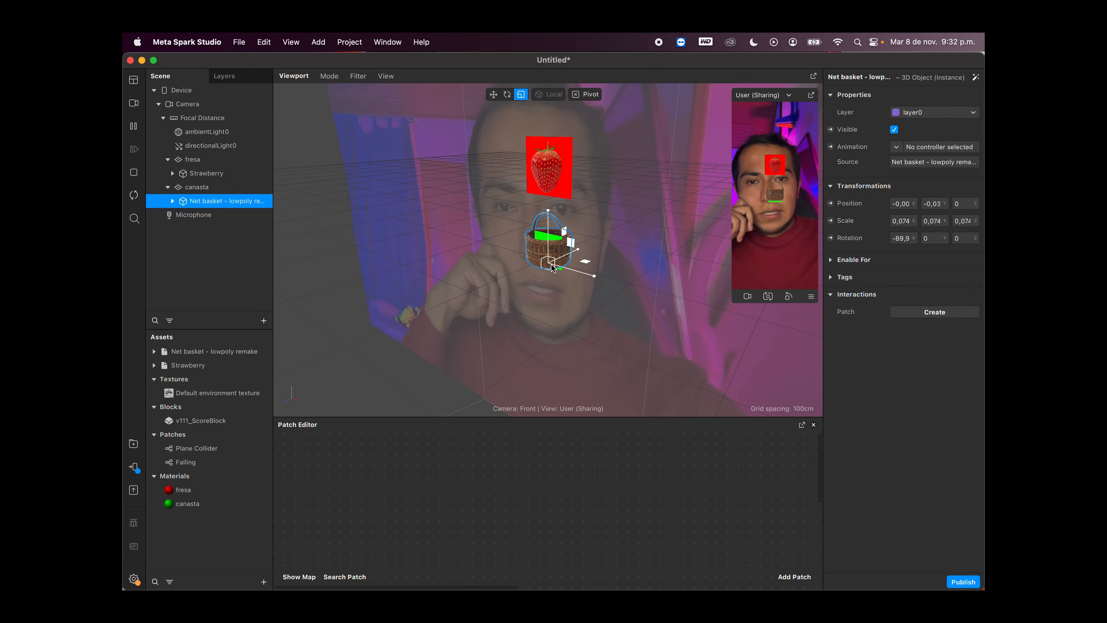
pyautogui.moveTo(551, 267); pyautogui.dragTo(570, 270)
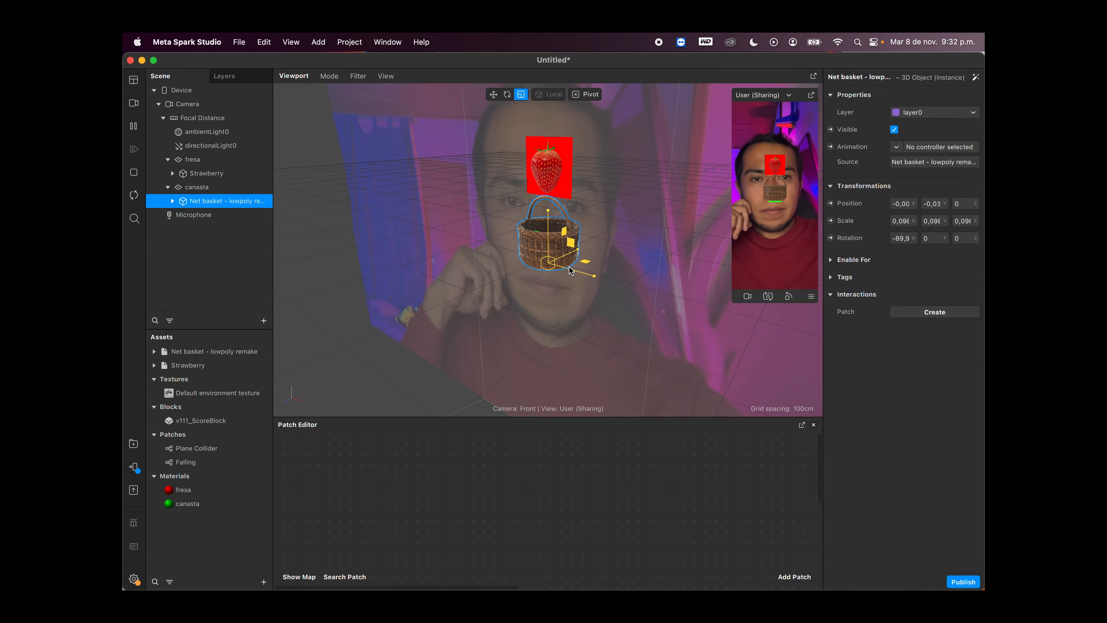
pyautogui.moveTo(545, 205); pyautogui.dragTo(550, 222)
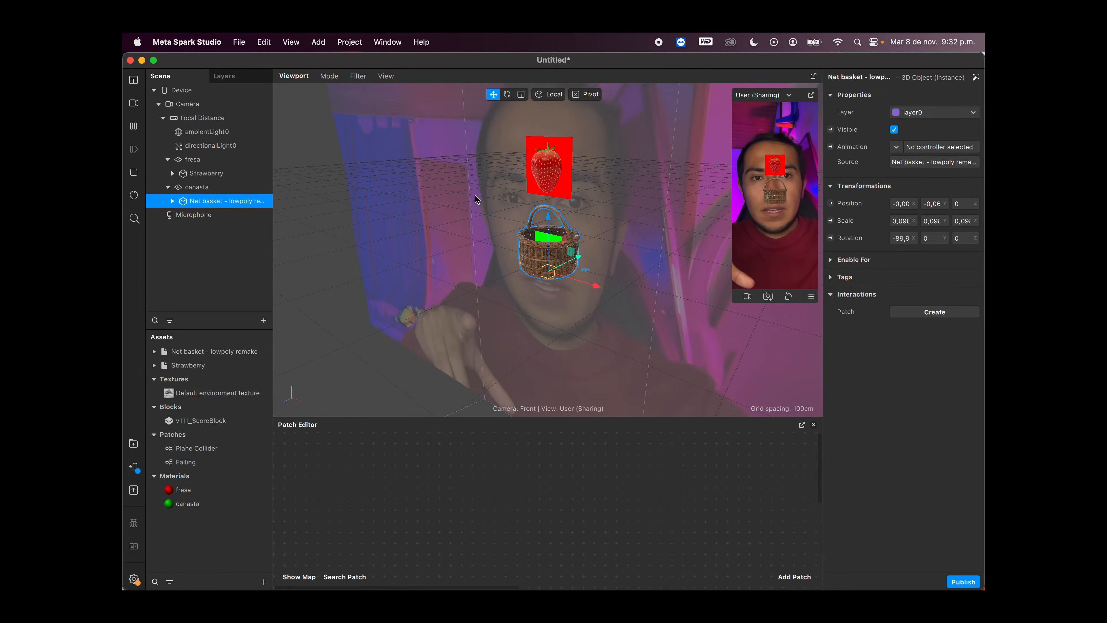
# Step: Scale the fresa plane down uniformly to about 0.4
pyautogui.click(206, 166)
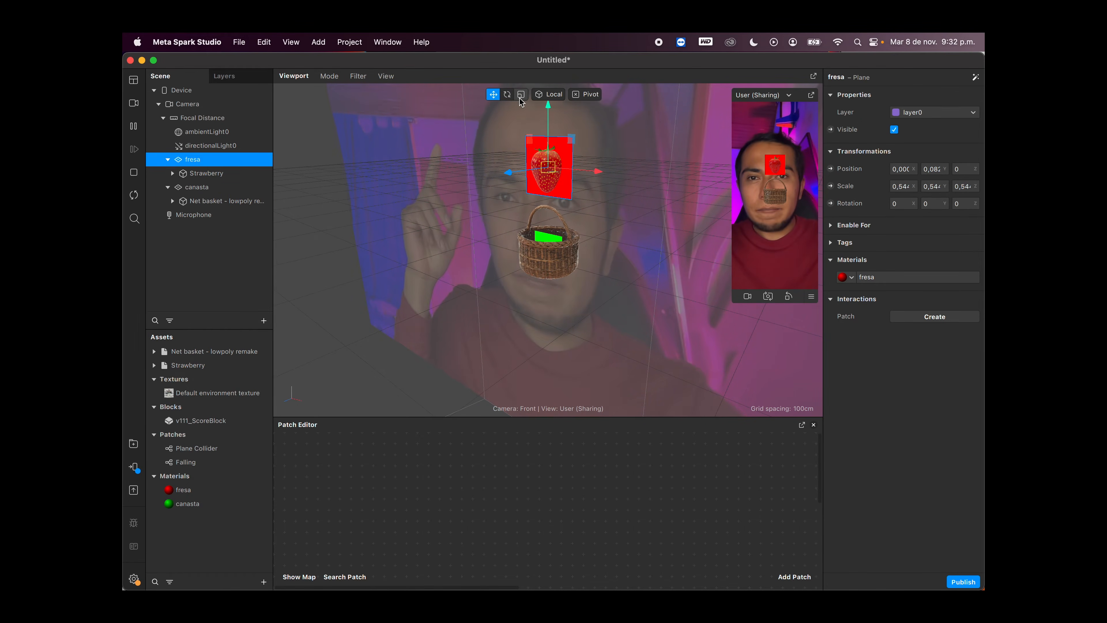
pyautogui.moveTo(551, 169); pyautogui.dragTo(505, 174)
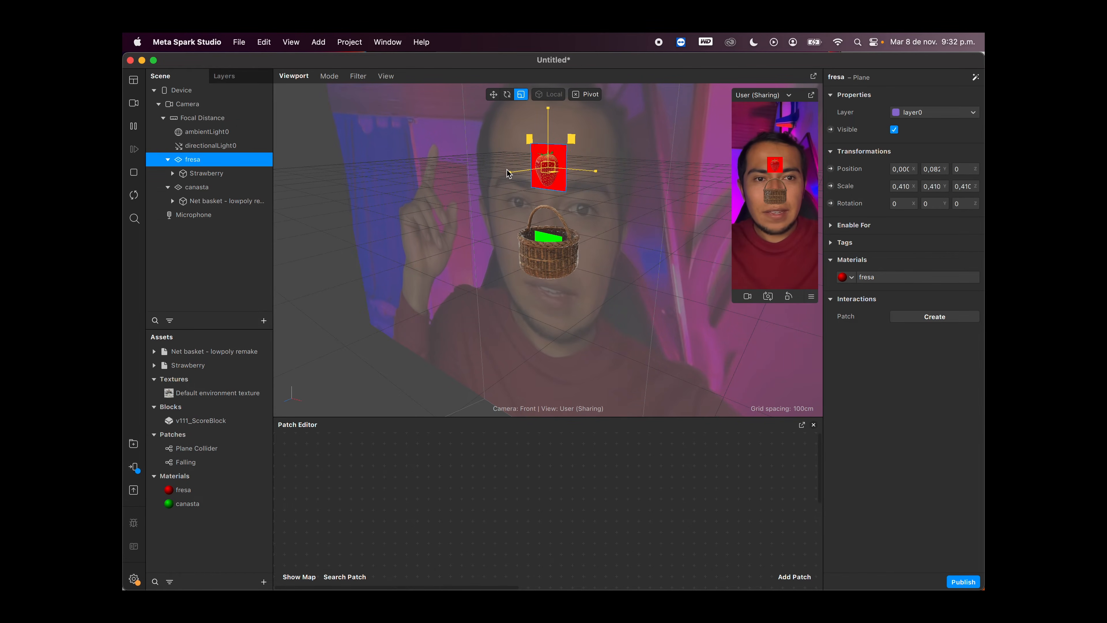
# Step: Resize the Strawberry model uniformly to about 2.35 and recenter it on the red plane, at an X position of about 0.117
pyautogui.click(220, 176)
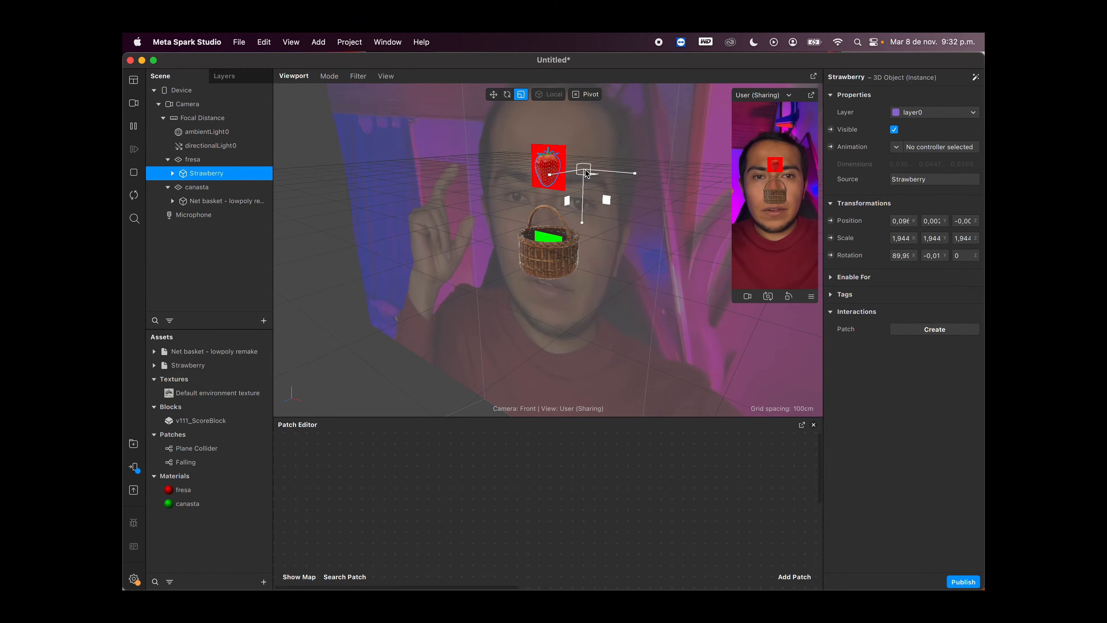
pyautogui.moveTo(629, 178); pyautogui.dragTo(660, 176)
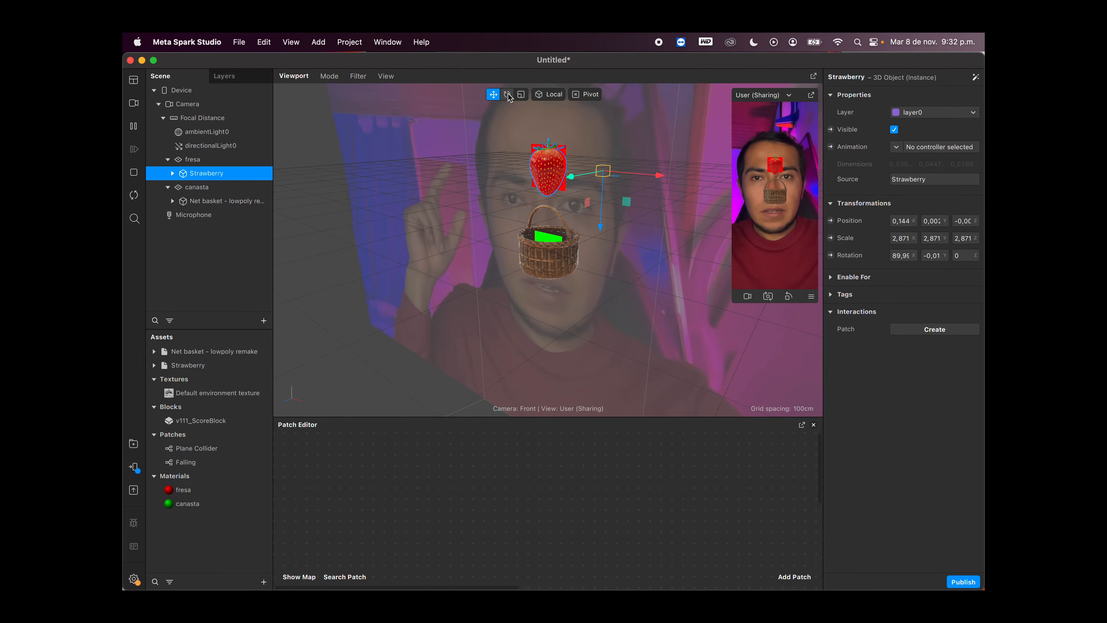
pyautogui.moveTo(603, 173); pyautogui.dragTo(562, 175)
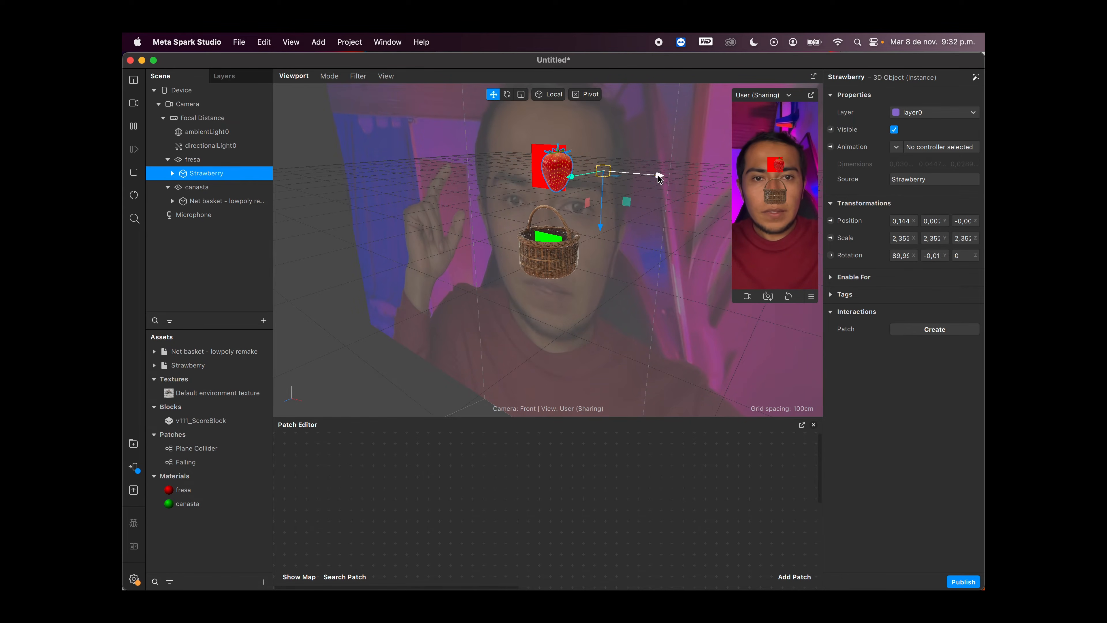
pyautogui.moveTo(659, 178); pyautogui.dragTo(650, 177)
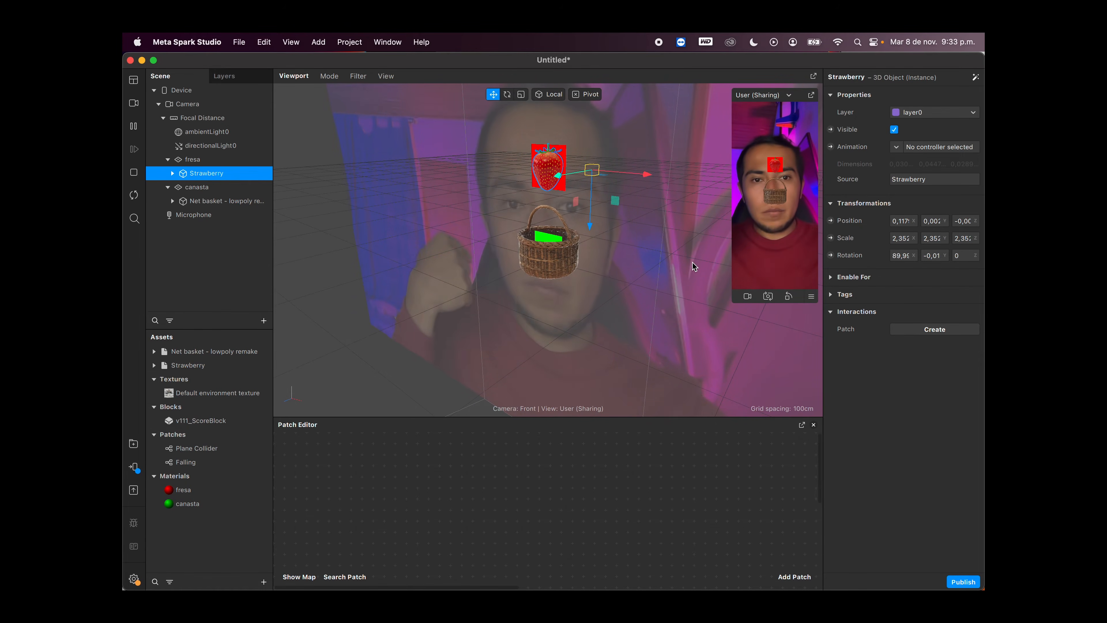
# Step: Add a face tracker under Focal Distance and place its patches in the Patch Editor
pyautogui.moveTo(632, 415); pyautogui.dragTo(632, 389)
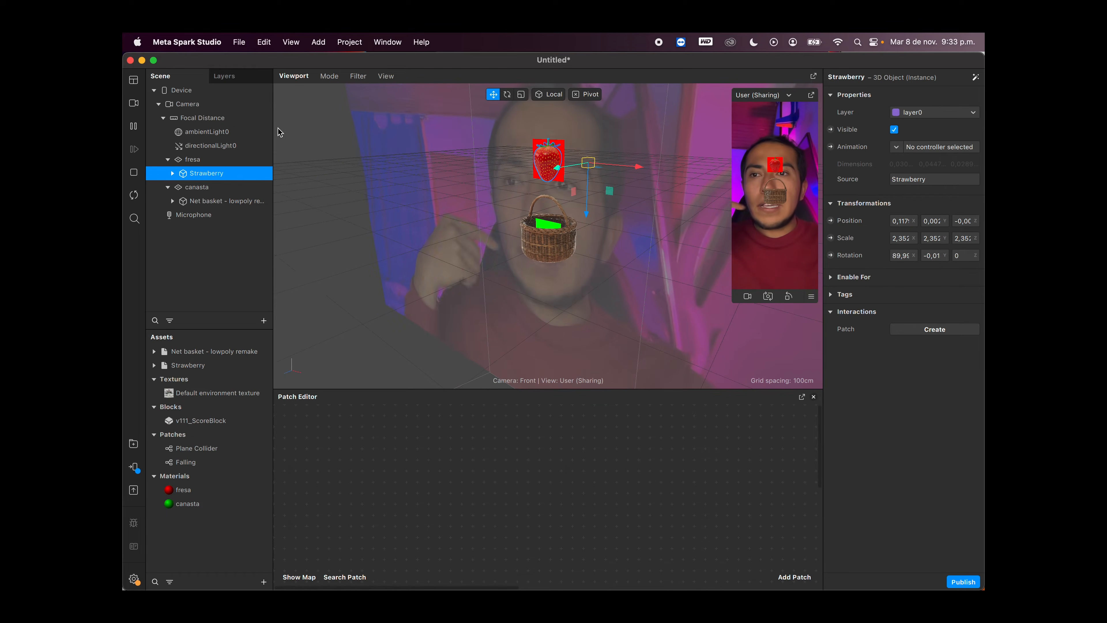
pyautogui.click(233, 119)
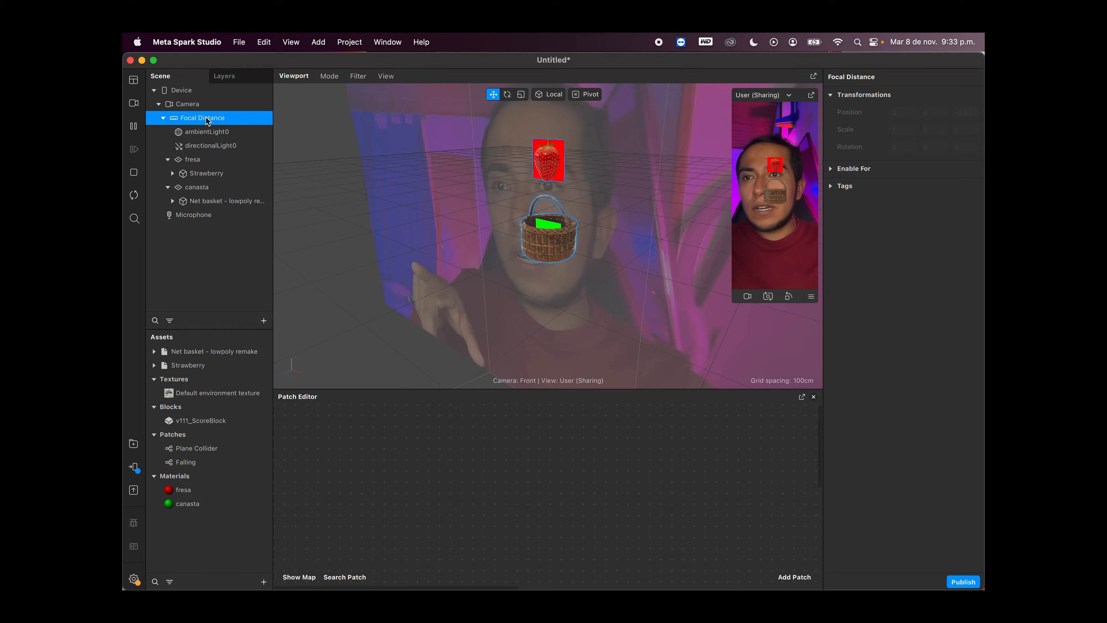
pyautogui.rightClick(227, 120)
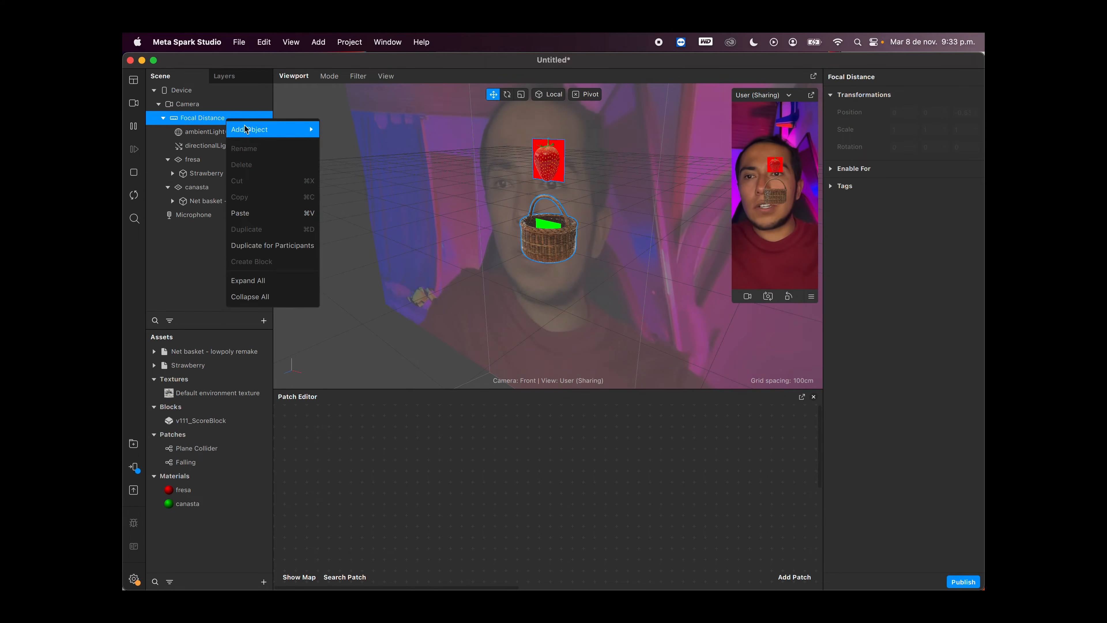
pyautogui.moveTo(279, 129)
pyautogui.click(358, 130)
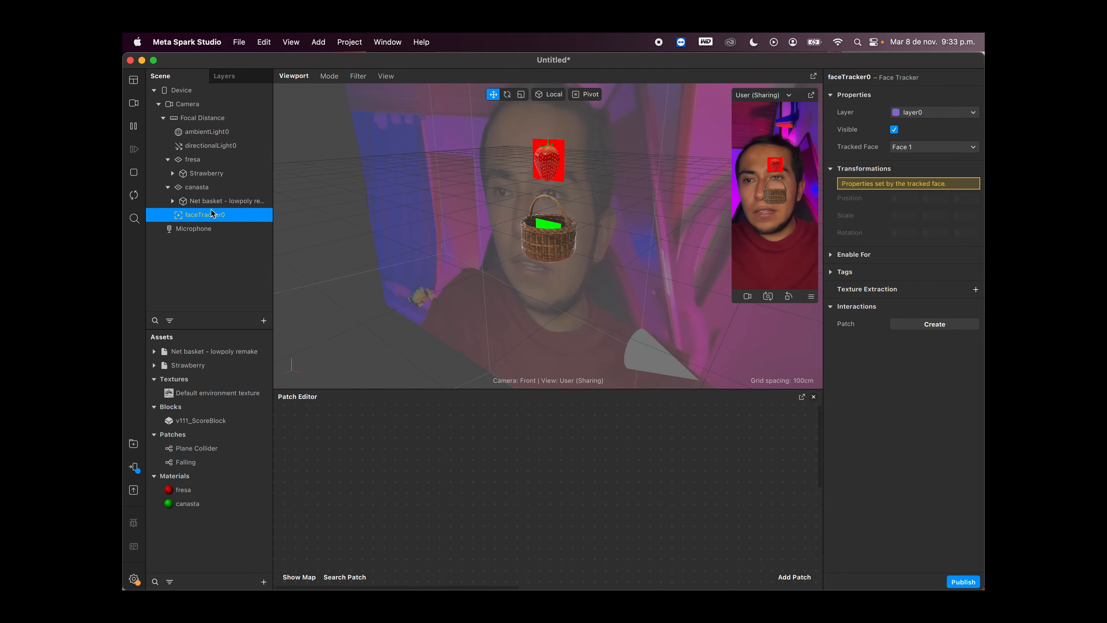
pyautogui.moveTo(211, 214); pyautogui.dragTo(355, 460)
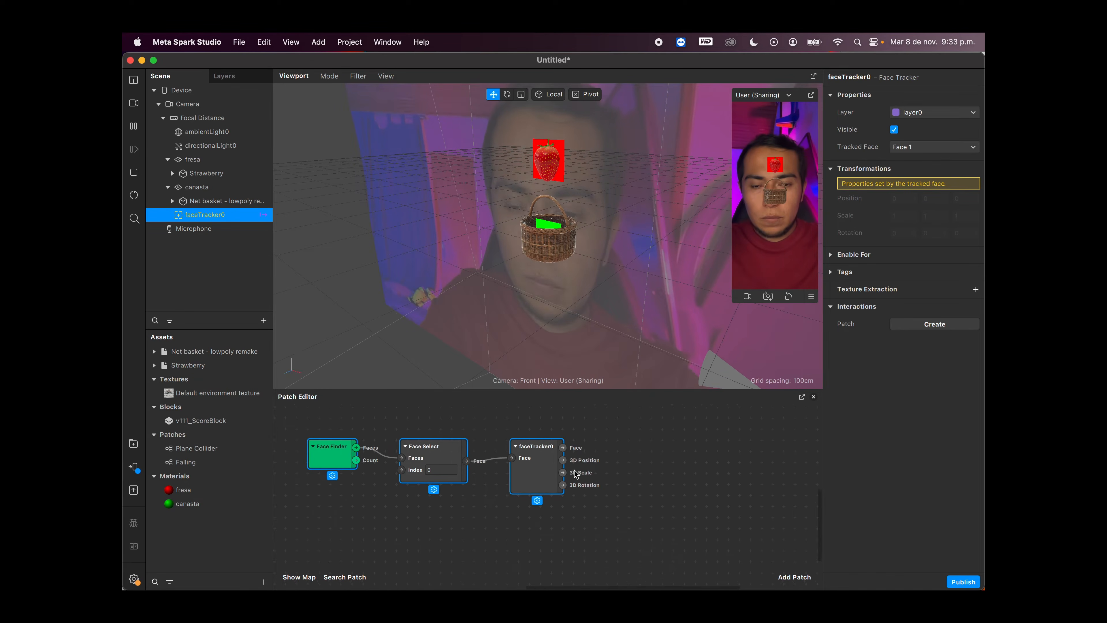
pyautogui.hscroll(1, 576, 474)
pyautogui.moveTo(590, 388); pyautogui.dragTo(590, 366)
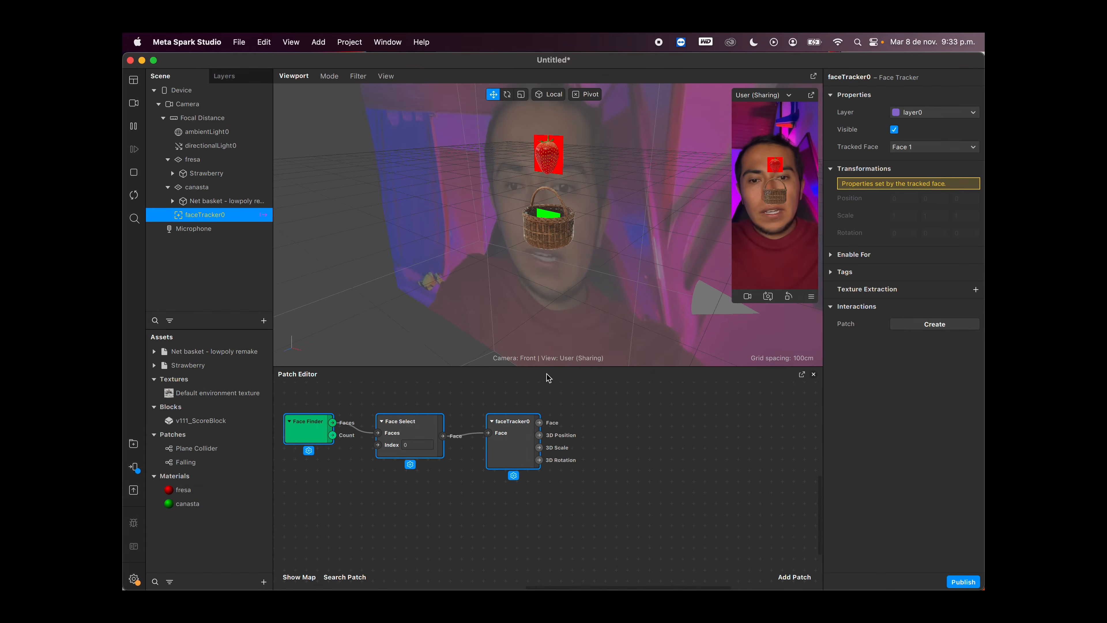
# Step: Hide the Patch Editor and show it again
pyautogui.click(134, 80)
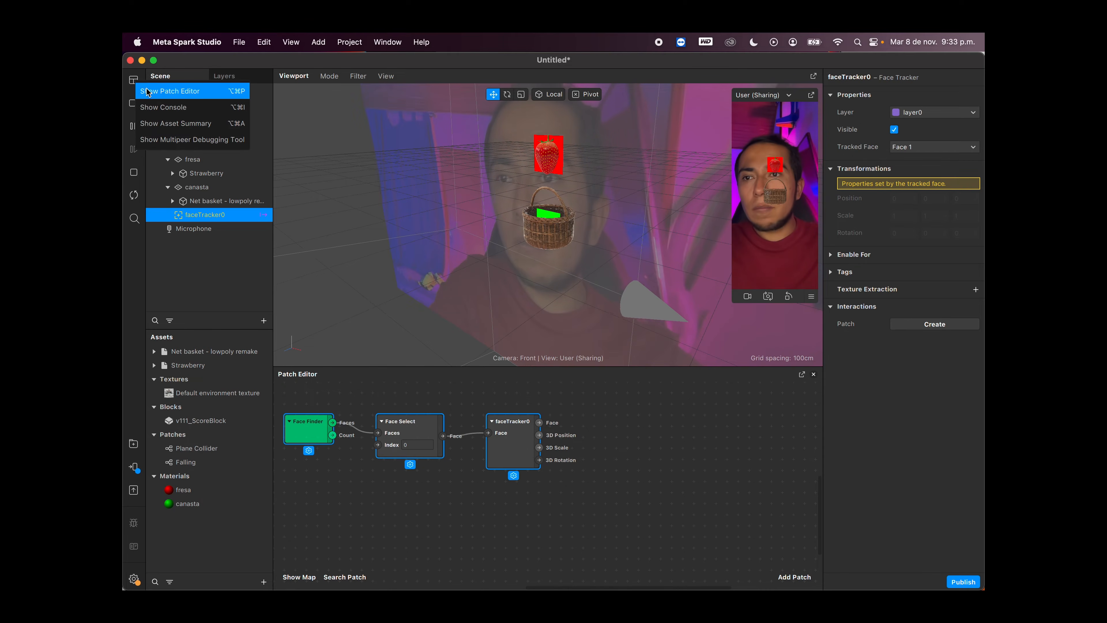
pyautogui.click(190, 93)
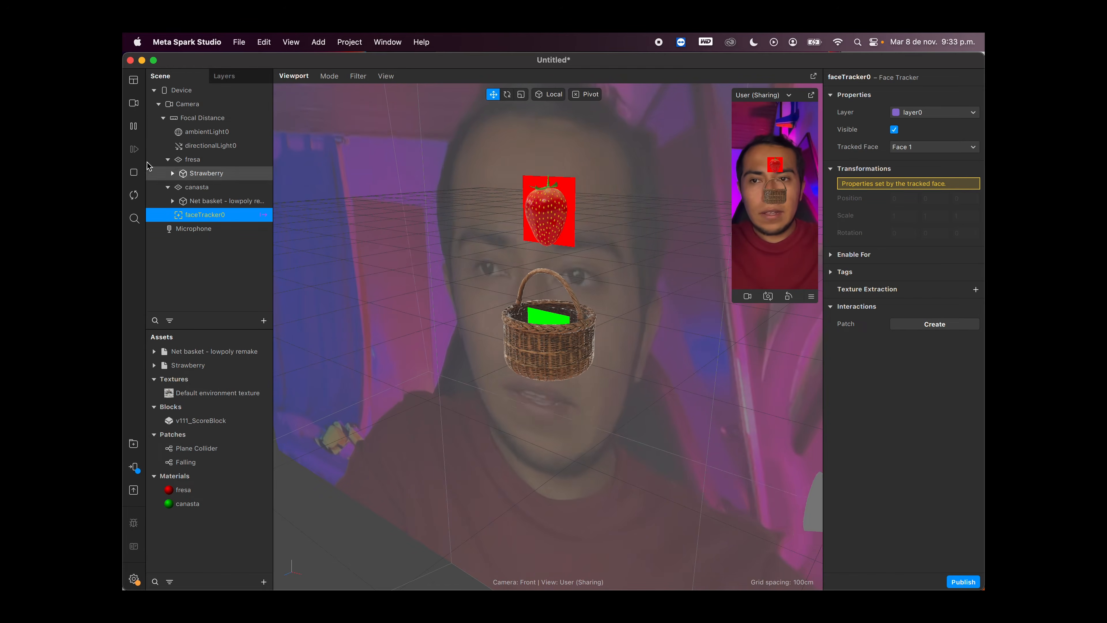
pyautogui.click(132, 82)
pyautogui.click(164, 93)
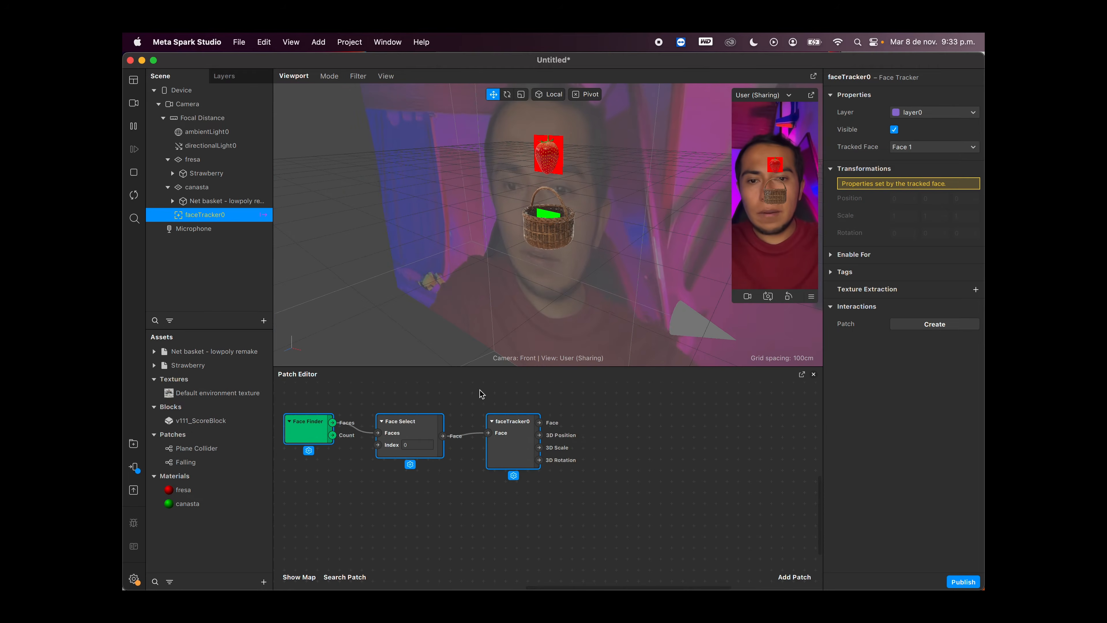
# Step: Add a Vector 3 Unpack patch beside the faceTracker0 patch
pyautogui.rightClick(587, 492)
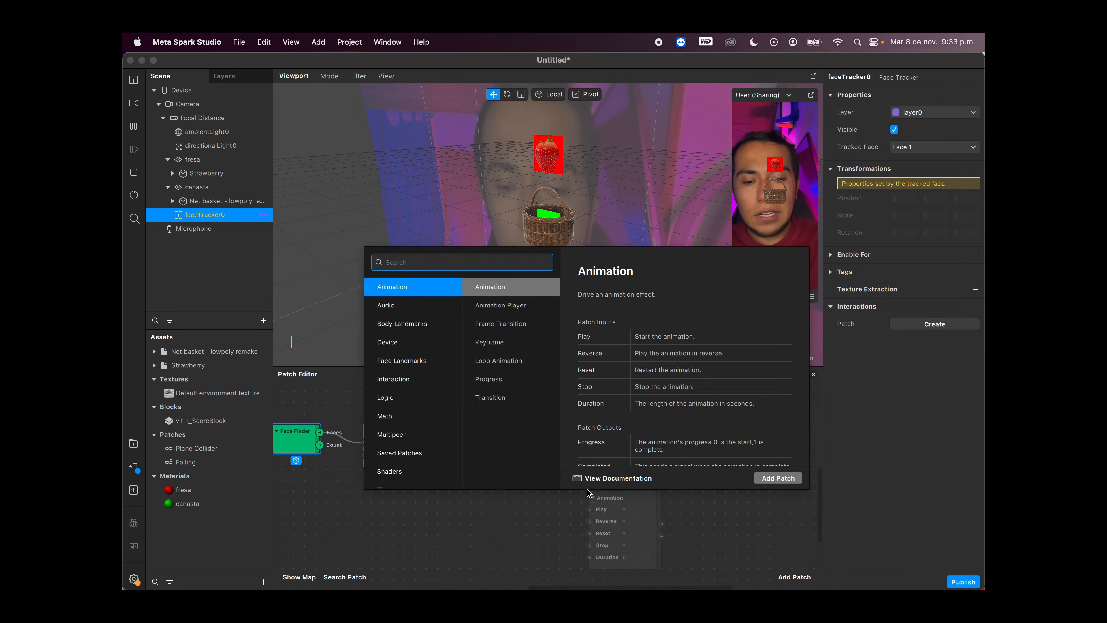
pyautogui.write('pack')
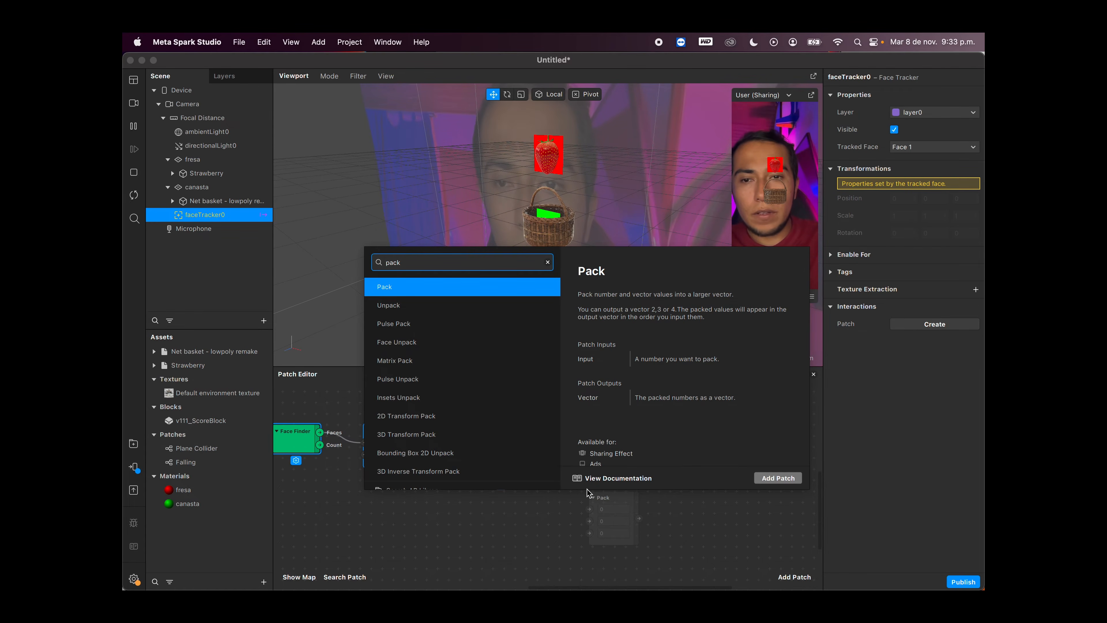
pyautogui.press('BackSpace')
pyautogui.press('BackSpace')
pyautogui.press('BackSpace')
pyautogui.press('BackSpace')
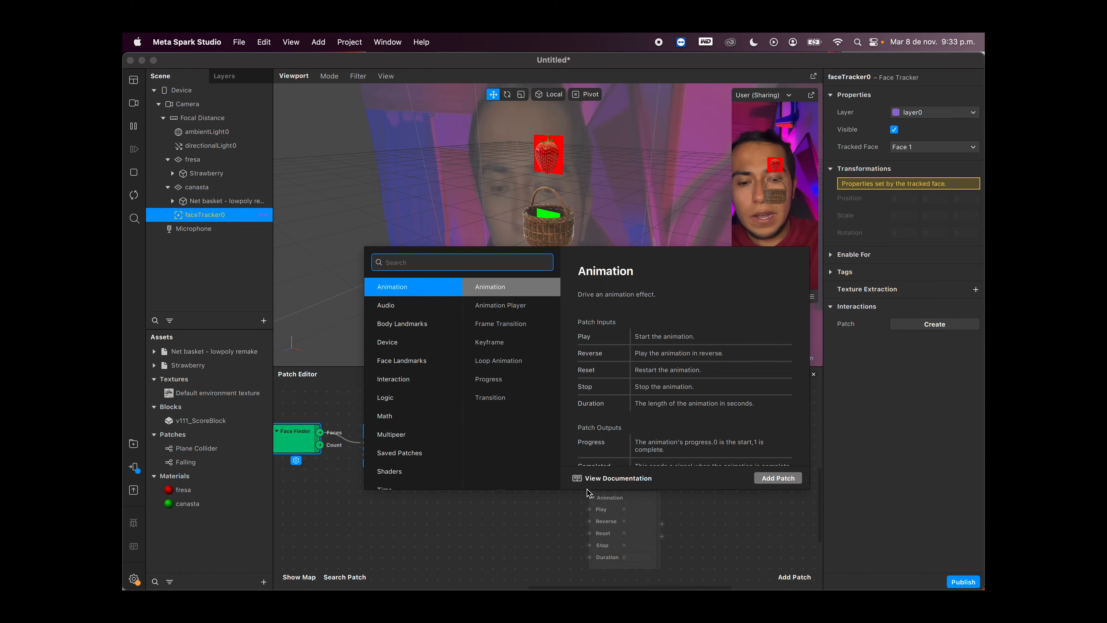
pyautogui.write('un')
pyautogui.press('Down')
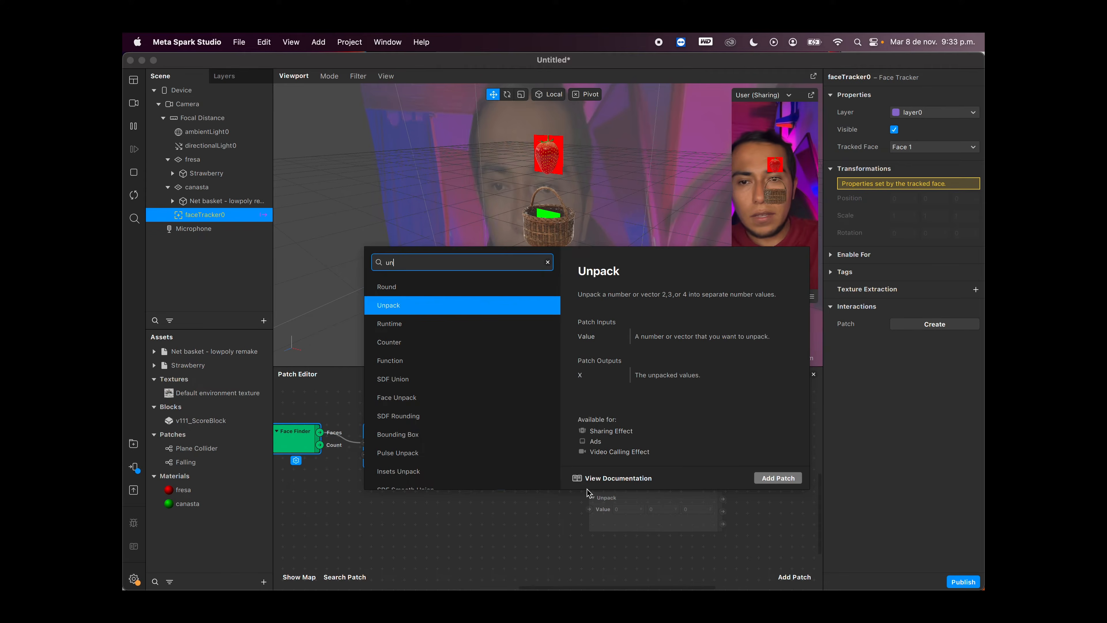
pyautogui.press('Return')
pyautogui.hscroll(5, 632, 476)
pyautogui.scroll(-1, 632, 476)
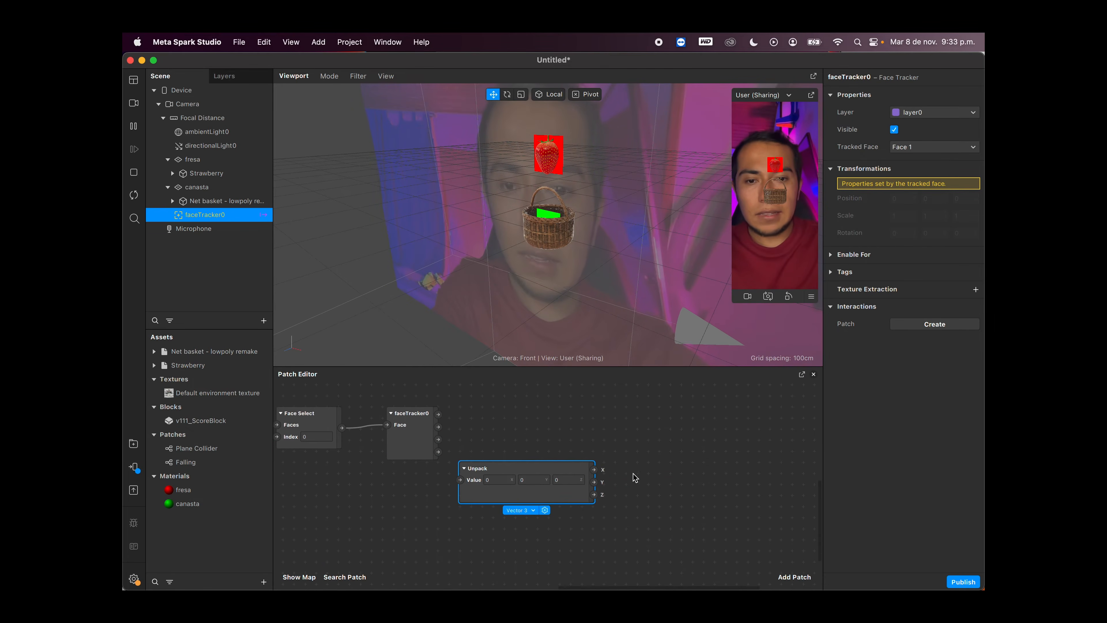
# Step: Add a Vector 3 Pack patch and align it beside the Unpack patch
pyautogui.rightClick(640, 475)
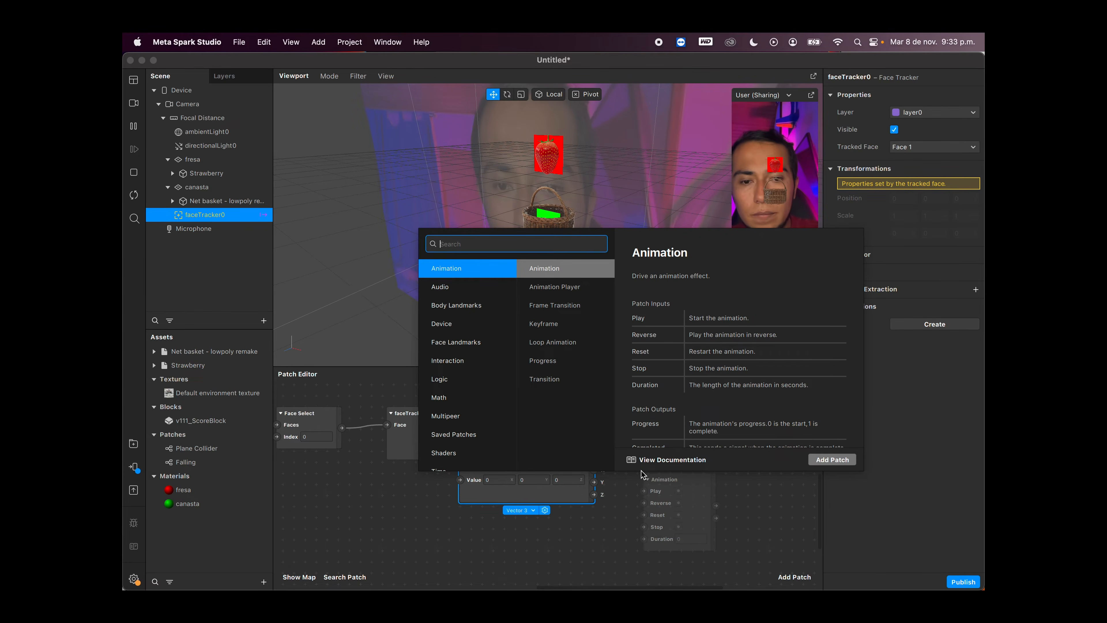
pyautogui.write('un')
pyautogui.press('BackSpace')
pyautogui.press('BackSpace')
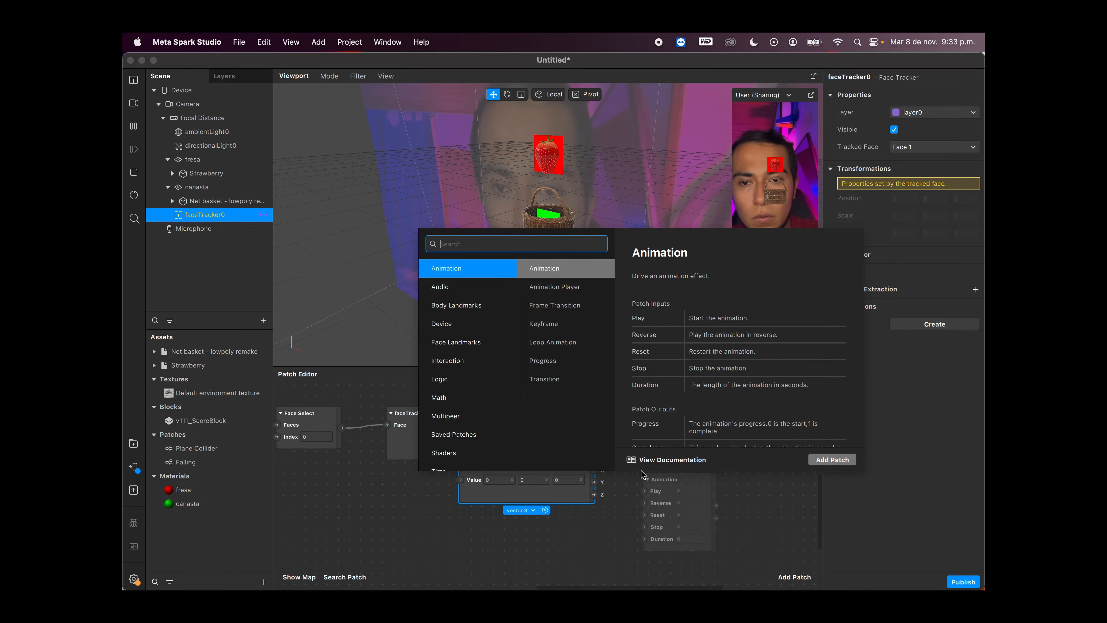
pyautogui.write('pack')
pyautogui.press('Return')
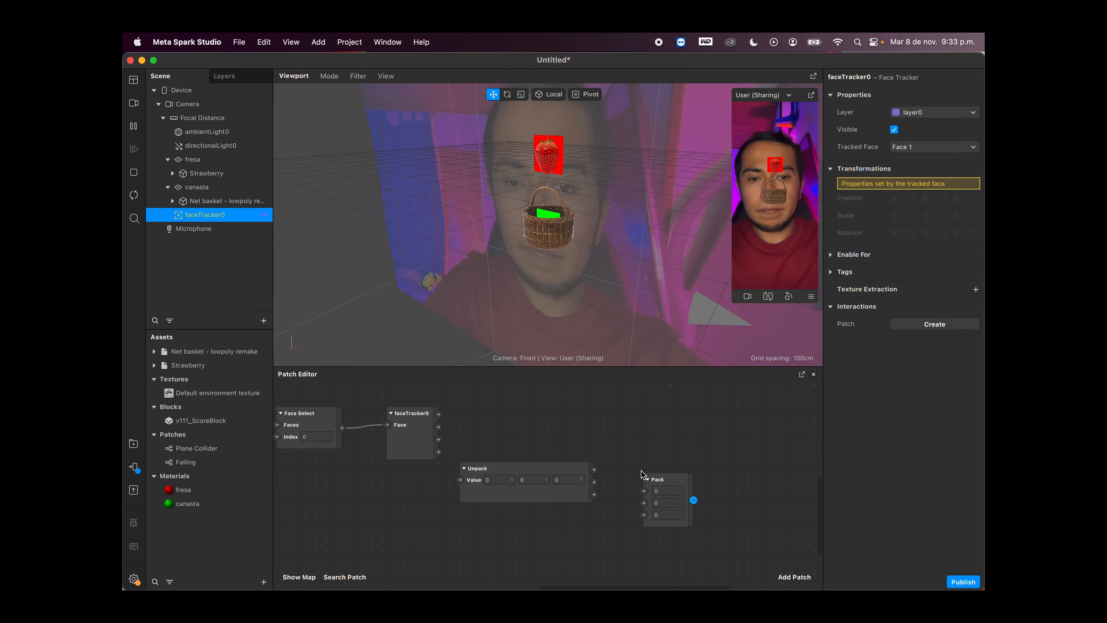
pyautogui.moveTo(648, 486); pyautogui.dragTo(639, 464)
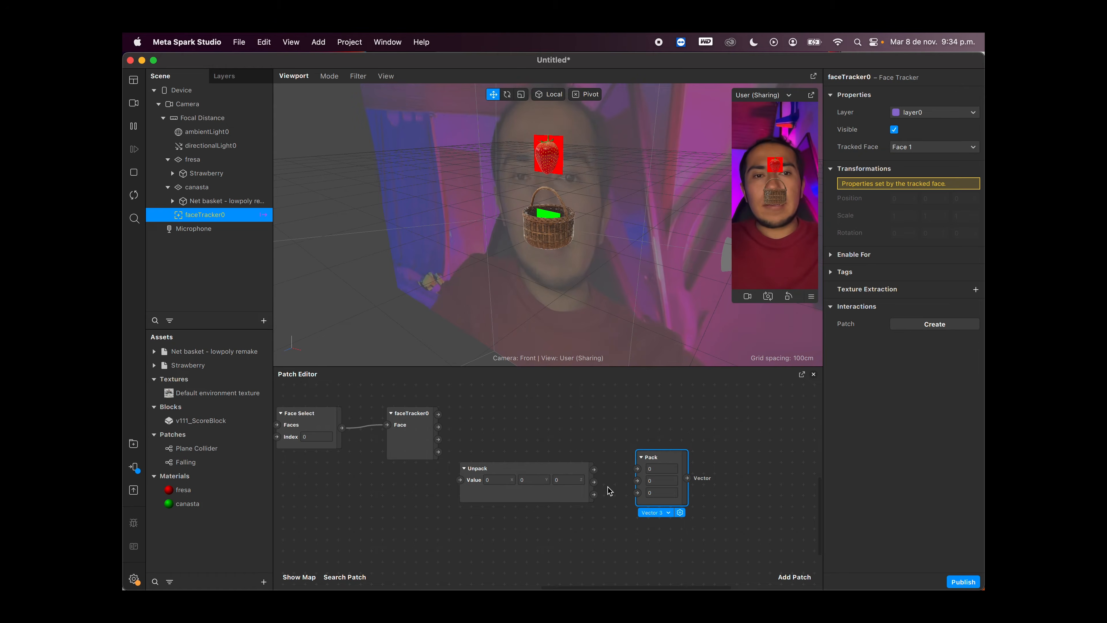
# Step: Connect the face tracker's 3D Rotation output to the Unpack patch's Value input
pyautogui.scroll(3, 531, 495)
pyautogui.scroll(1, 529, 492)
pyautogui.scroll(1, 510, 482)
pyautogui.hscroll(1, 510, 482)
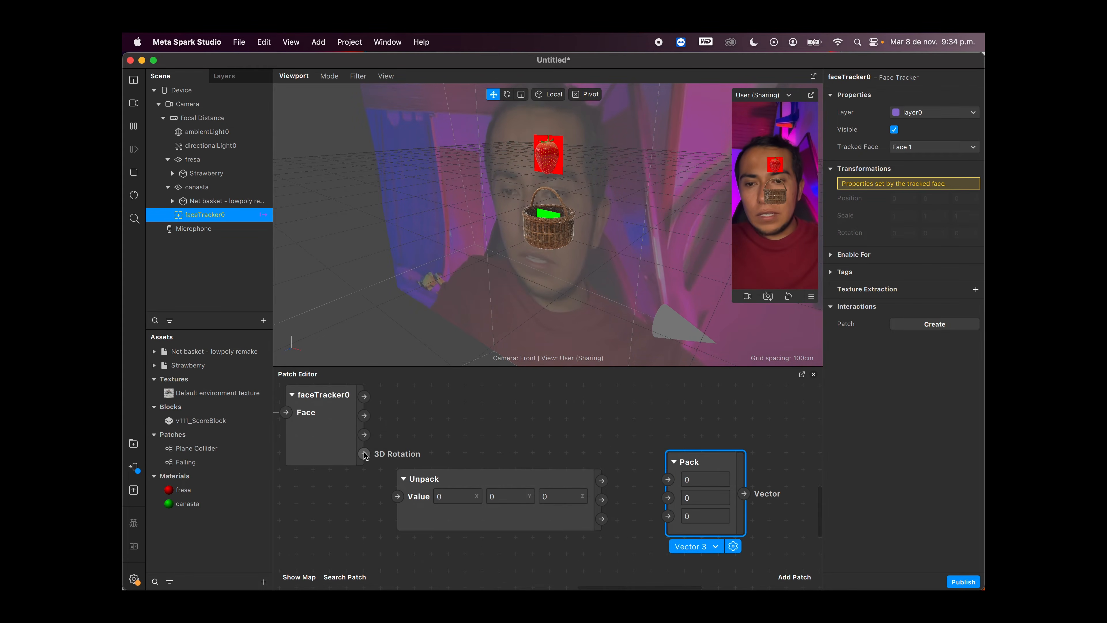
pyautogui.moveTo(364, 453); pyautogui.dragTo(397, 496)
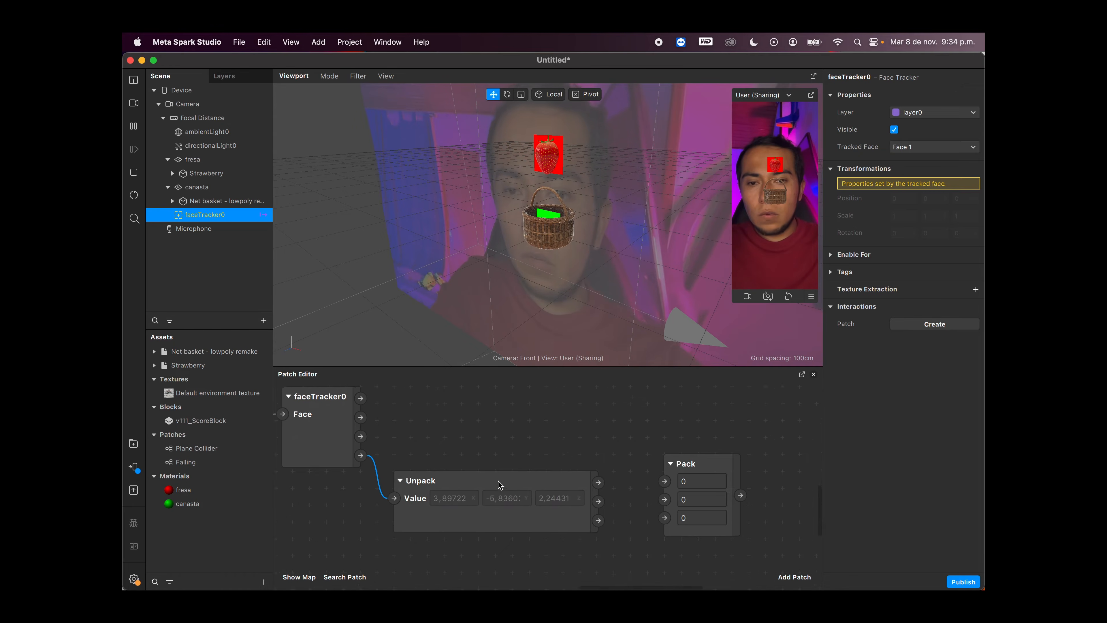
# Step: Connect the Unpack patch's X and Y outputs to the first two Pack inputs and enlarge the Patch Editor
pyautogui.hscroll(2, 499, 484)
pyautogui.scroll(1, 499, 483)
pyautogui.moveTo(536, 501); pyautogui.dragTo(603, 501)
pyautogui.moveTo(538, 522); pyautogui.dragTo(602, 518)
pyautogui.scroll(-3, 631, 489)
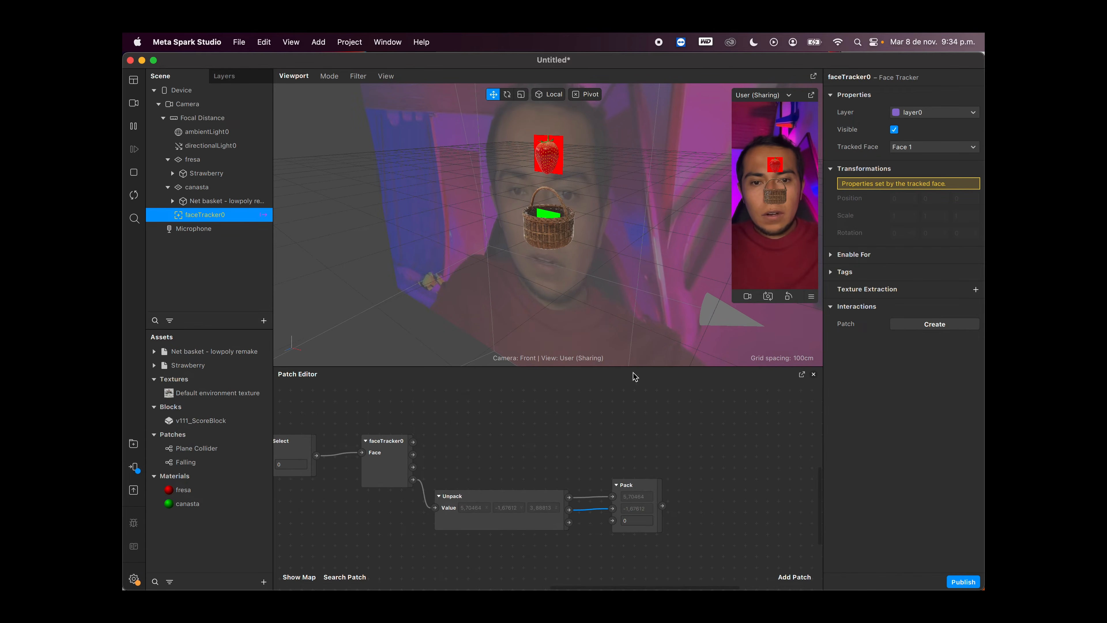
pyautogui.moveTo(633, 368); pyautogui.dragTo(633, 317)
pyautogui.scroll(2, 614, 462)
pyautogui.moveTo(637, 428); pyautogui.dragTo(637, 444)
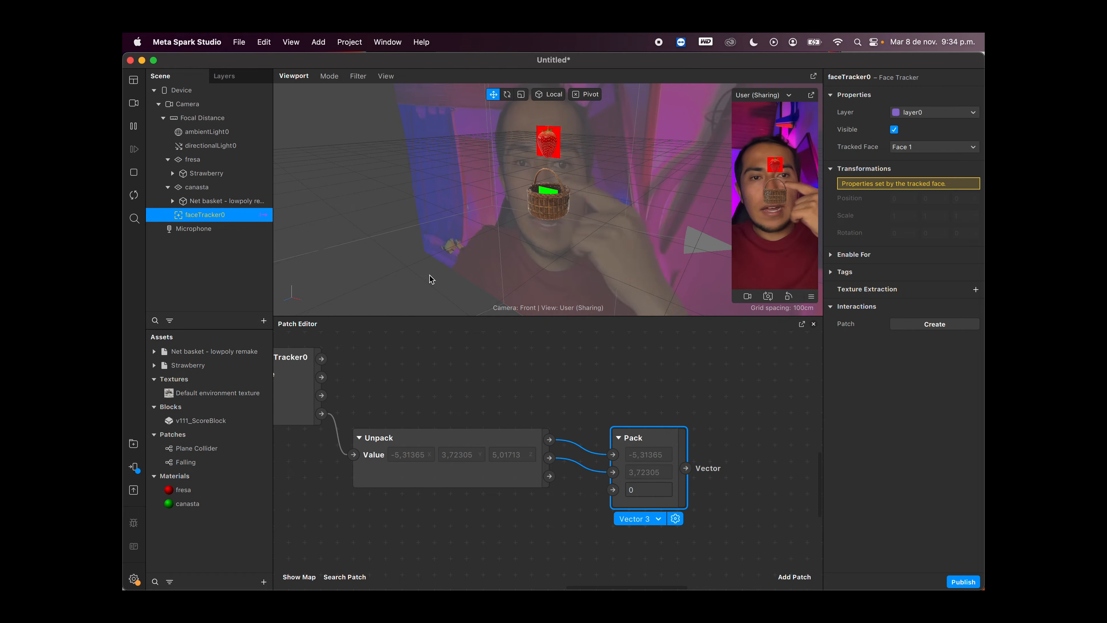
# Step: Create a 3D Position patch for the canasta plane and feed it the Pack patch's Vector output
pyautogui.click(208, 190)
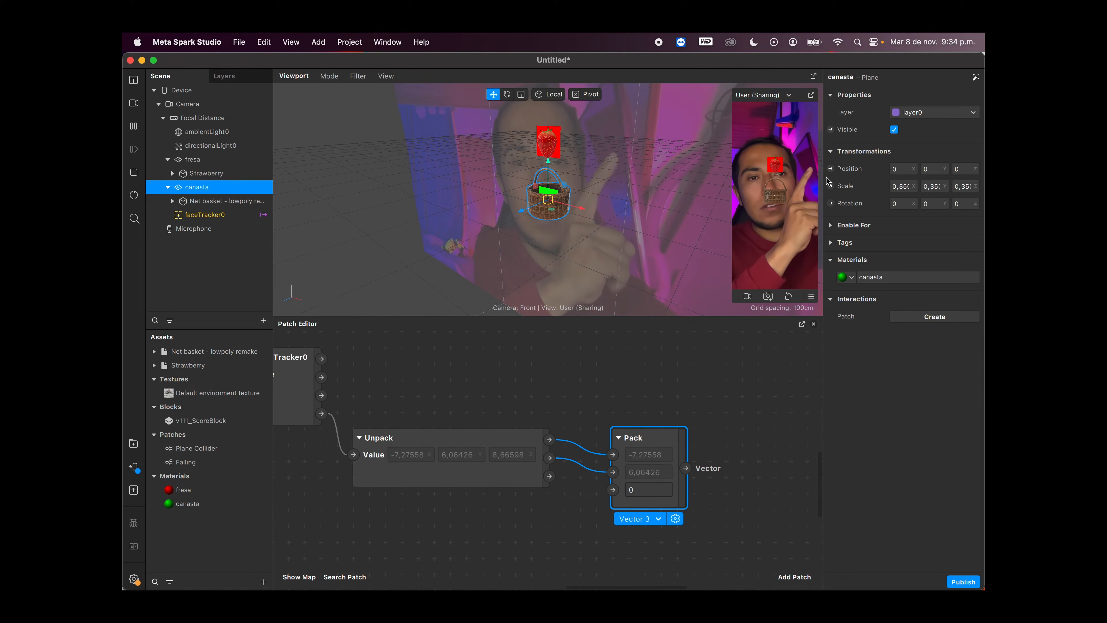
pyautogui.click(830, 168)
pyautogui.moveTo(622, 461); pyautogui.dragTo(780, 426)
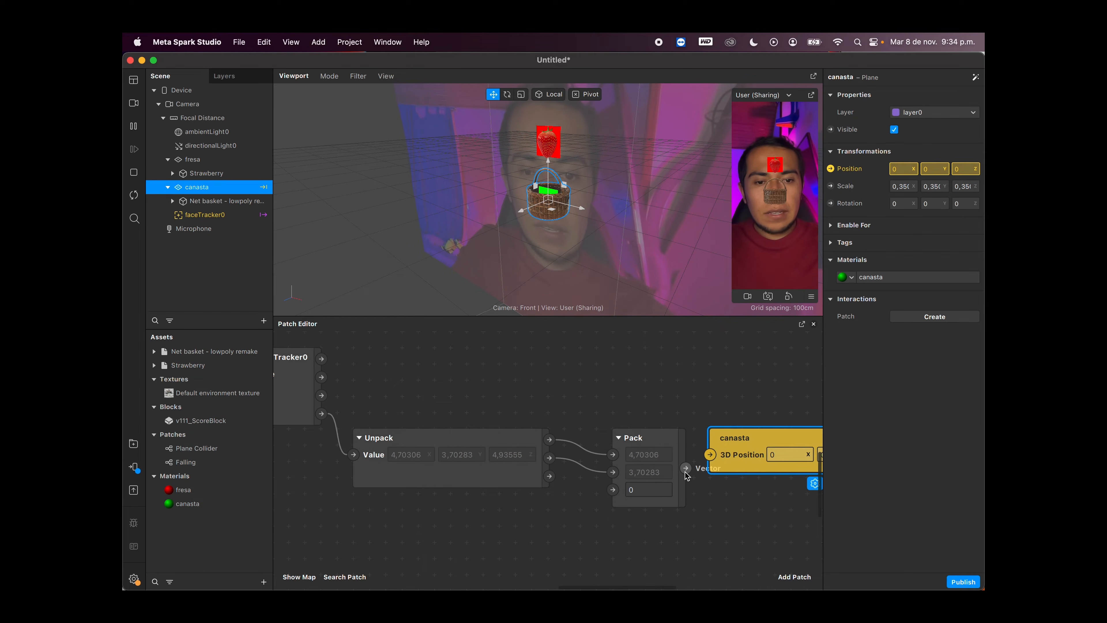
pyautogui.moveTo(686, 468); pyautogui.dragTo(710, 454)
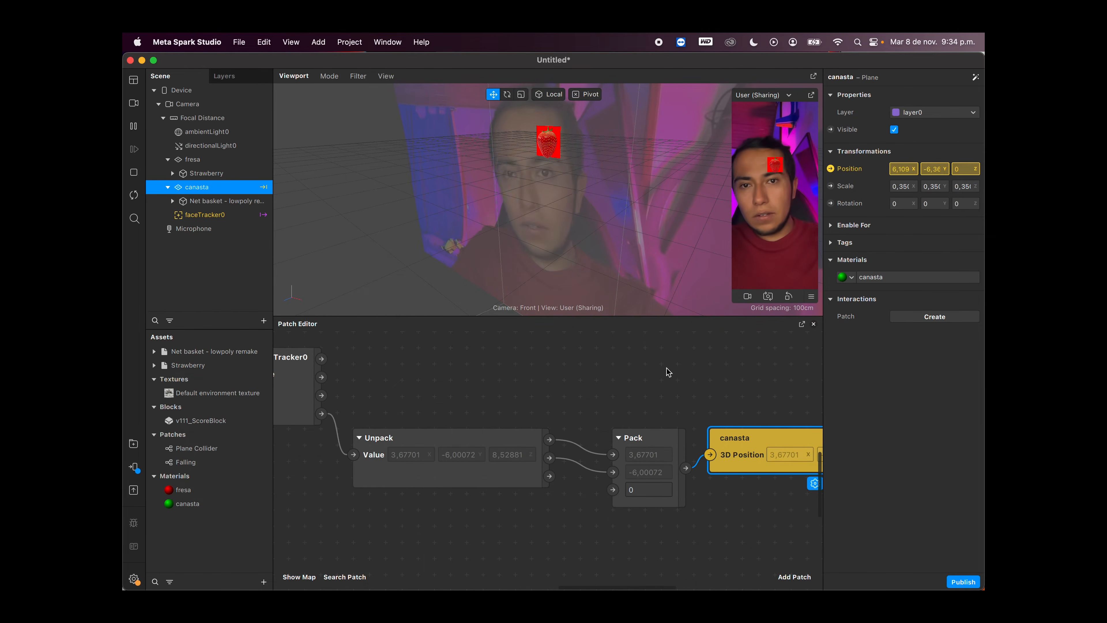
pyautogui.scroll(-5, 580, 268)
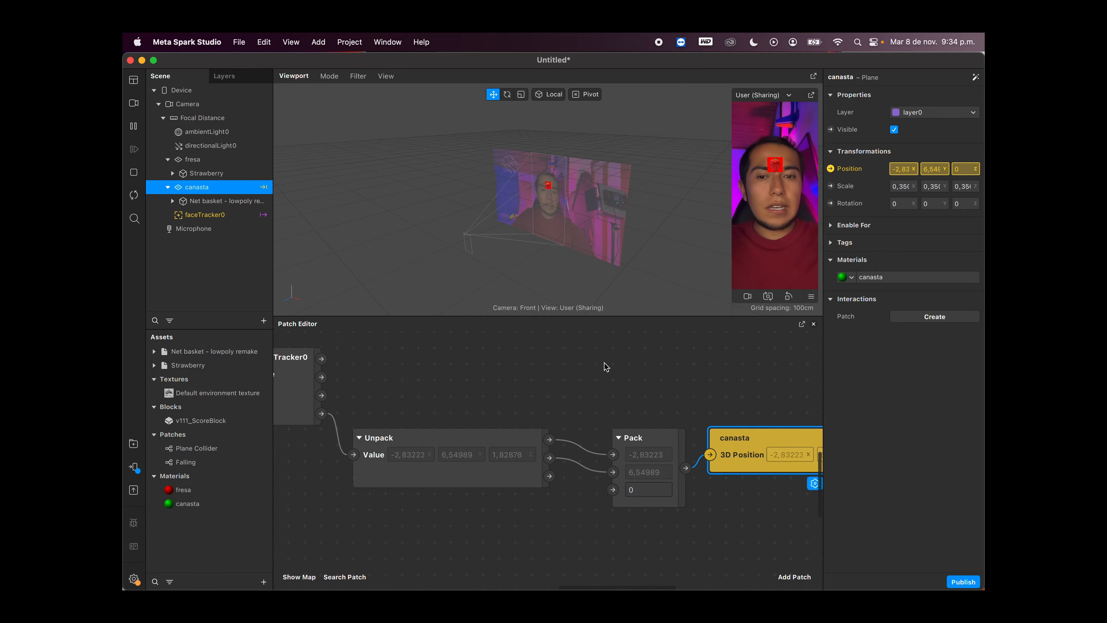
# Step: Replace the Unpack patch's Value input with the face tracker's 3D Position output
pyautogui.hscroll(-3, 606, 366)
pyautogui.scroll(2, 606, 366)
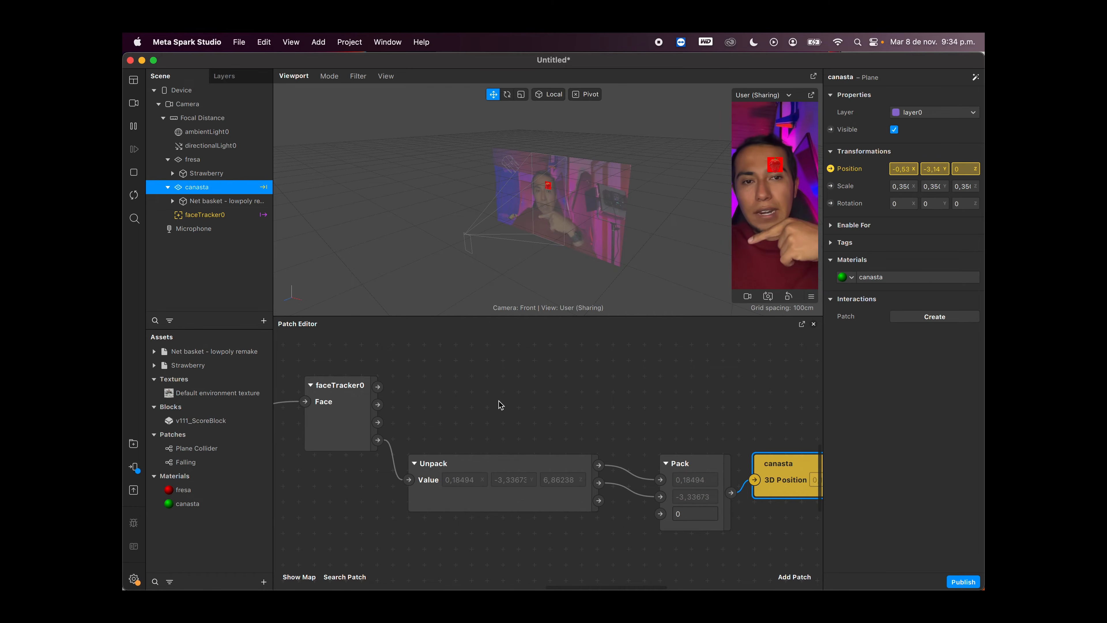
pyautogui.moveTo(443, 465); pyautogui.dragTo(458, 450)
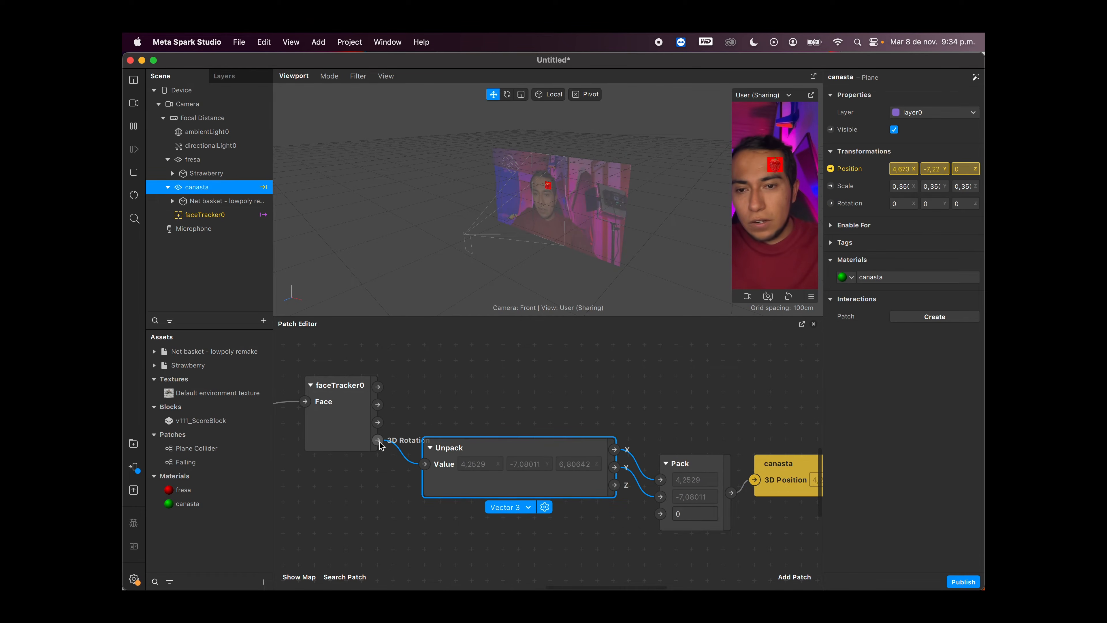
pyautogui.moveTo(356, 433); pyautogui.dragTo(385, 412)
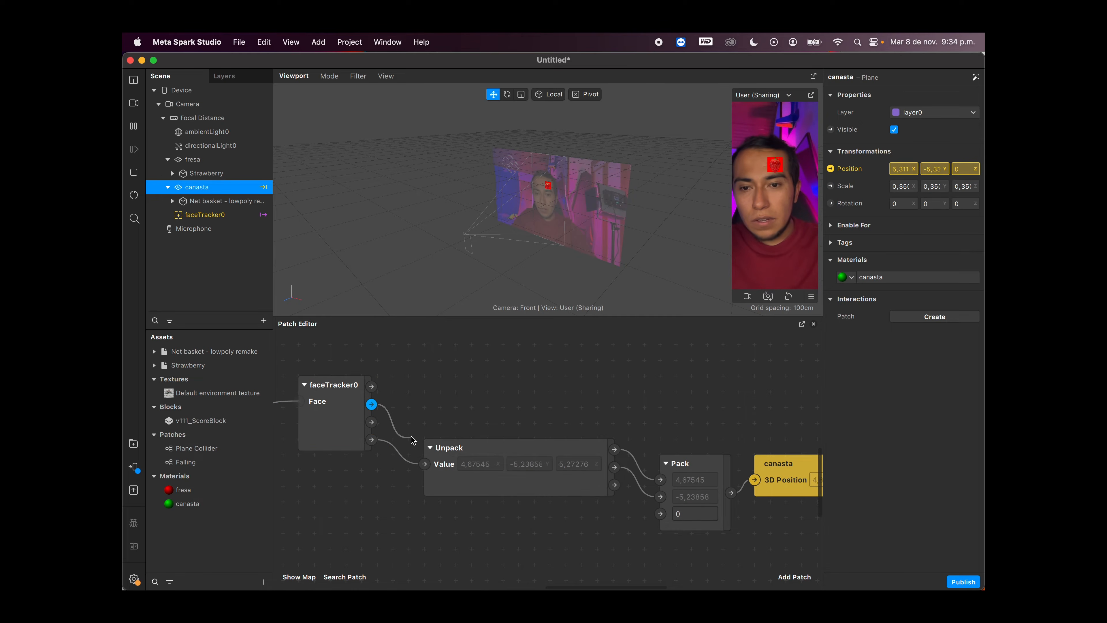
pyautogui.moveTo(422, 461); pyautogui.dragTo(424, 463)
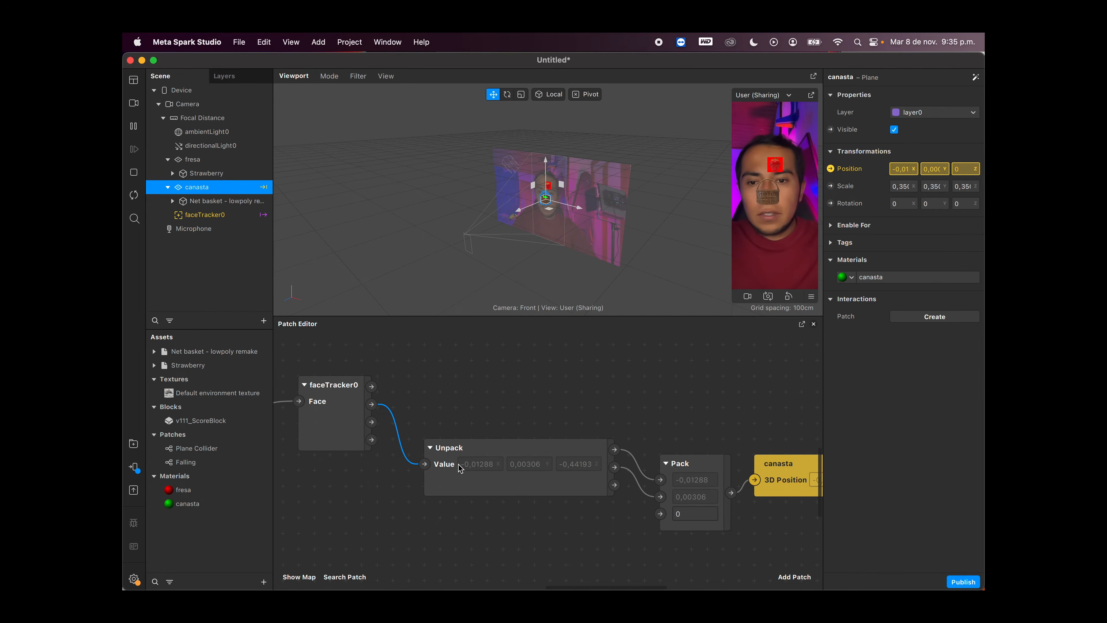
# Step: Rearrange the Unpack, Pack and canasta position patches into a tidy row beside the face tracker patch
pyautogui.moveTo(457, 464); pyautogui.dragTo(445, 413)
pyautogui.hscroll(3, 613, 481)
pyautogui.scroll(-1, 613, 480)
pyautogui.moveTo(756, 411); pyautogui.dragTo(622, 389)
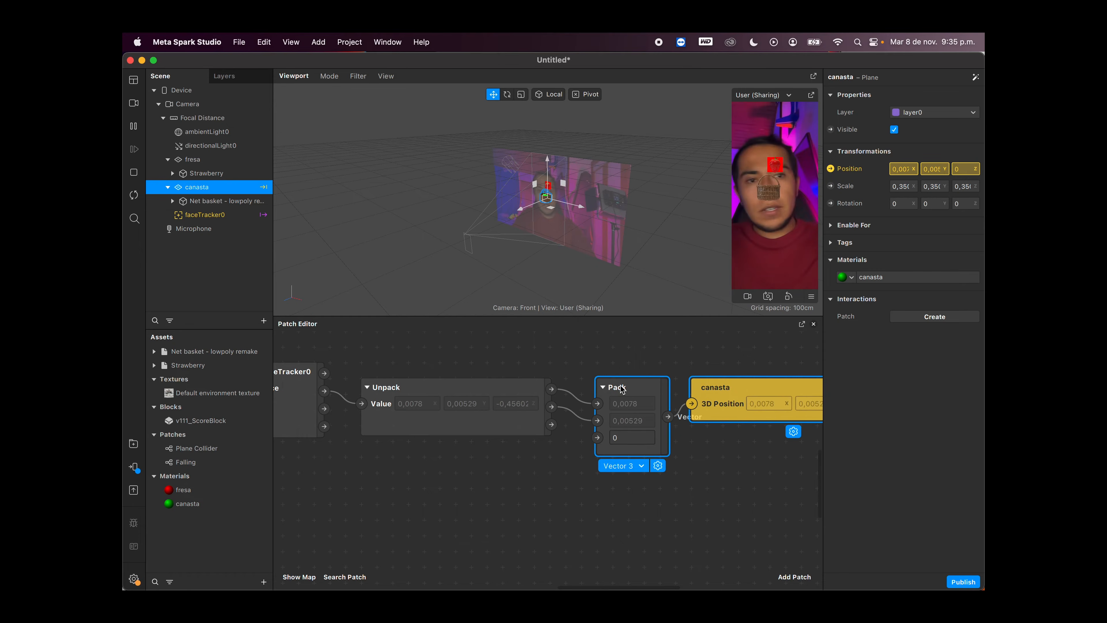
pyautogui.scroll(3, 640, 399)
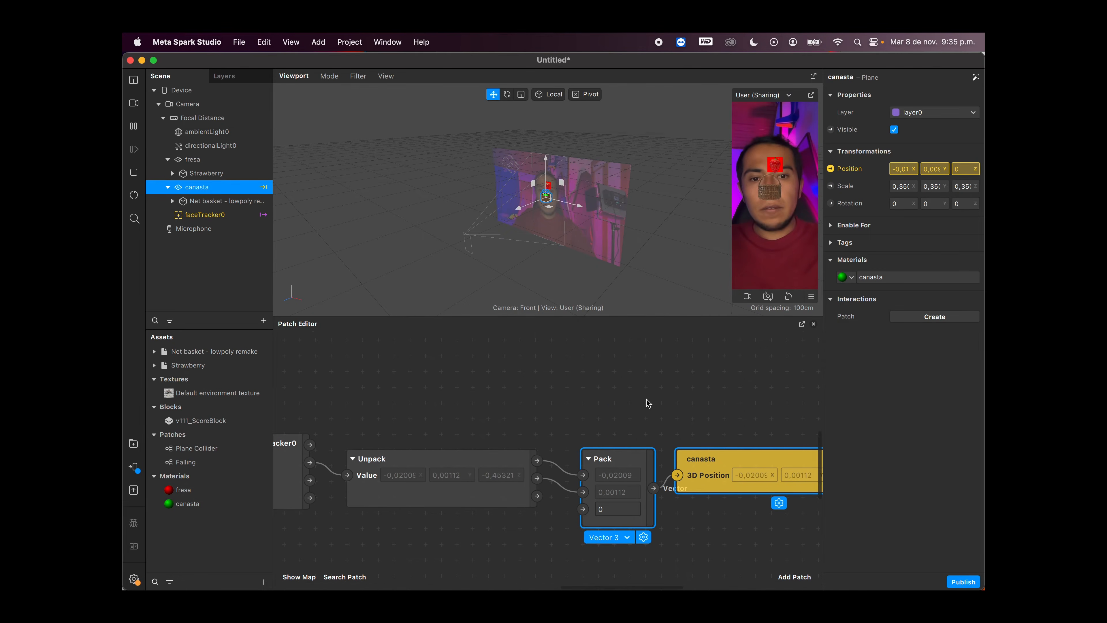
pyautogui.scroll(-2, 647, 402)
pyautogui.hscroll(-1, 647, 402)
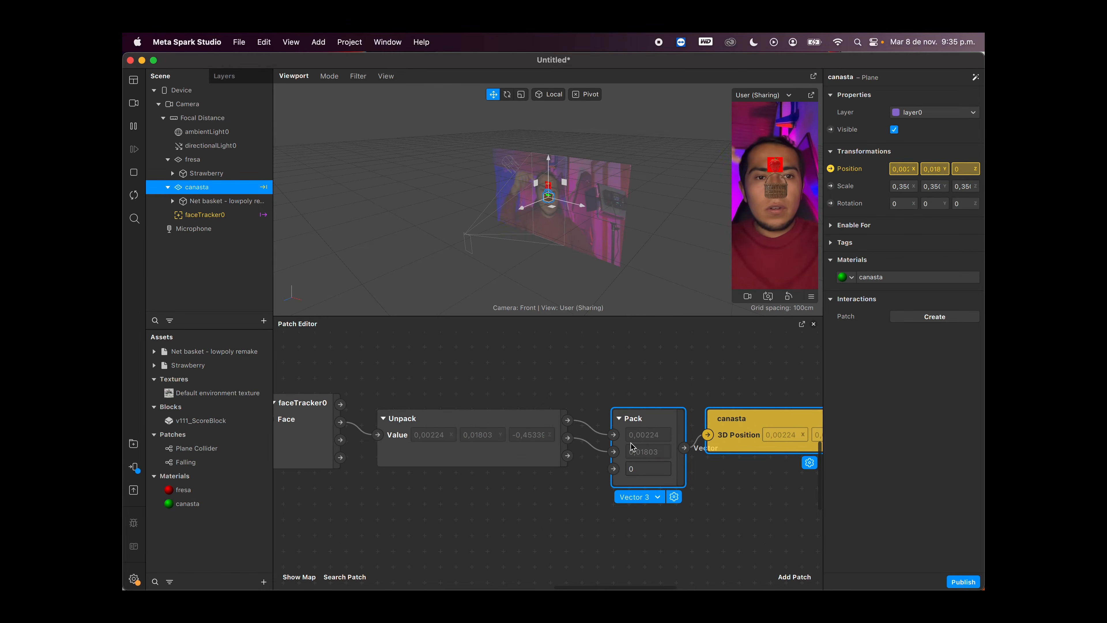
pyautogui.hscroll(-3, 632, 446)
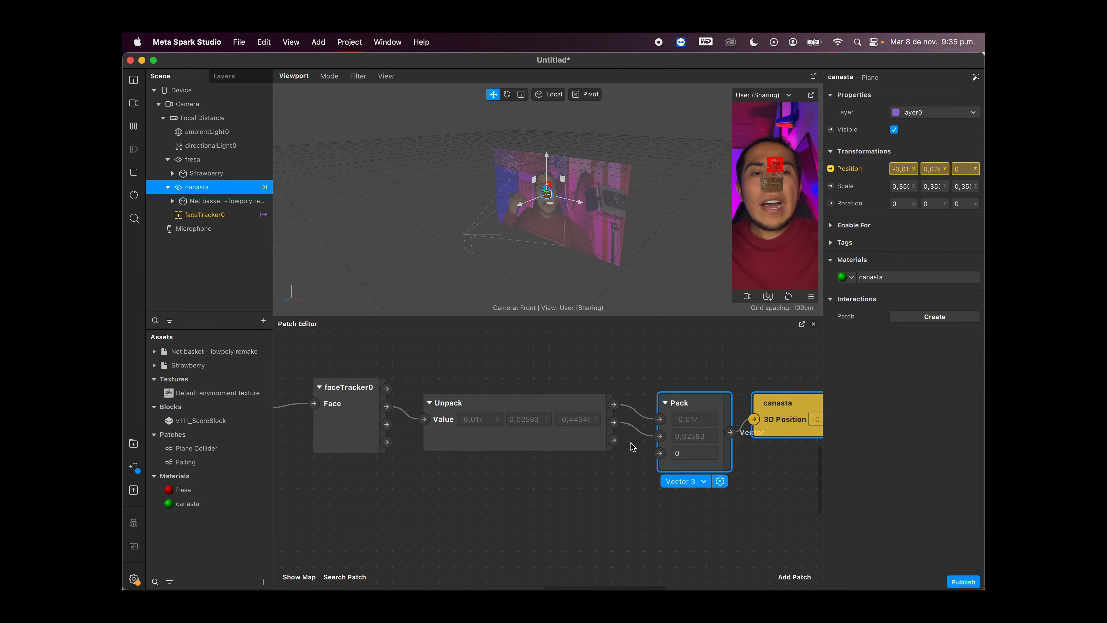
pyautogui.hscroll(-3, 632, 446)
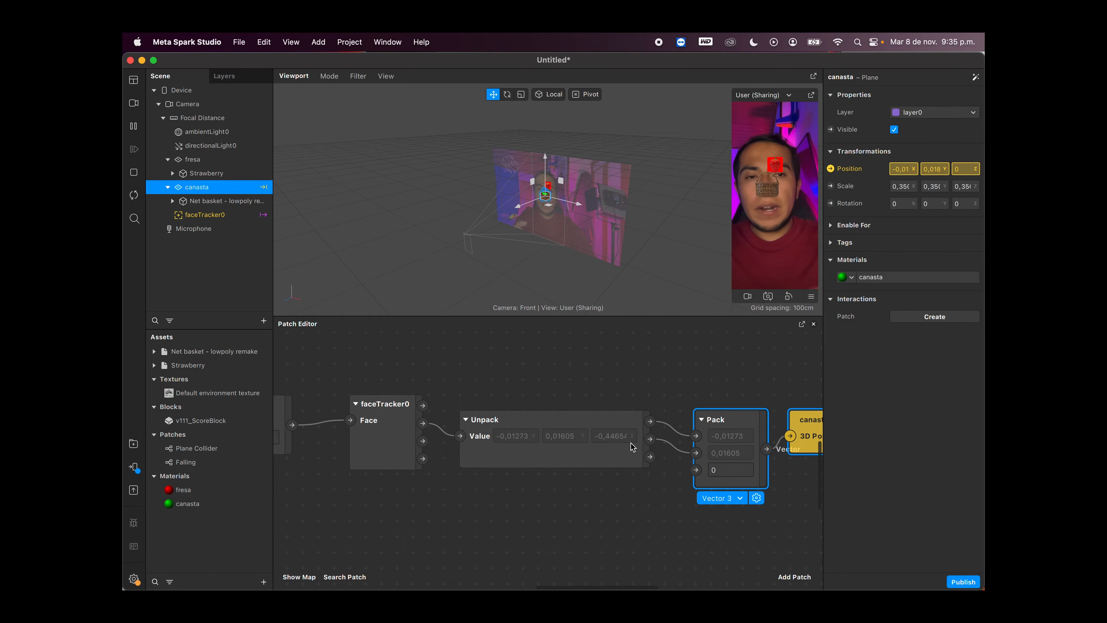
# Step: Add an instance of the v111_ScoreBlock asset to the scene under Focal Distance
pyautogui.scroll(3, 632, 447)
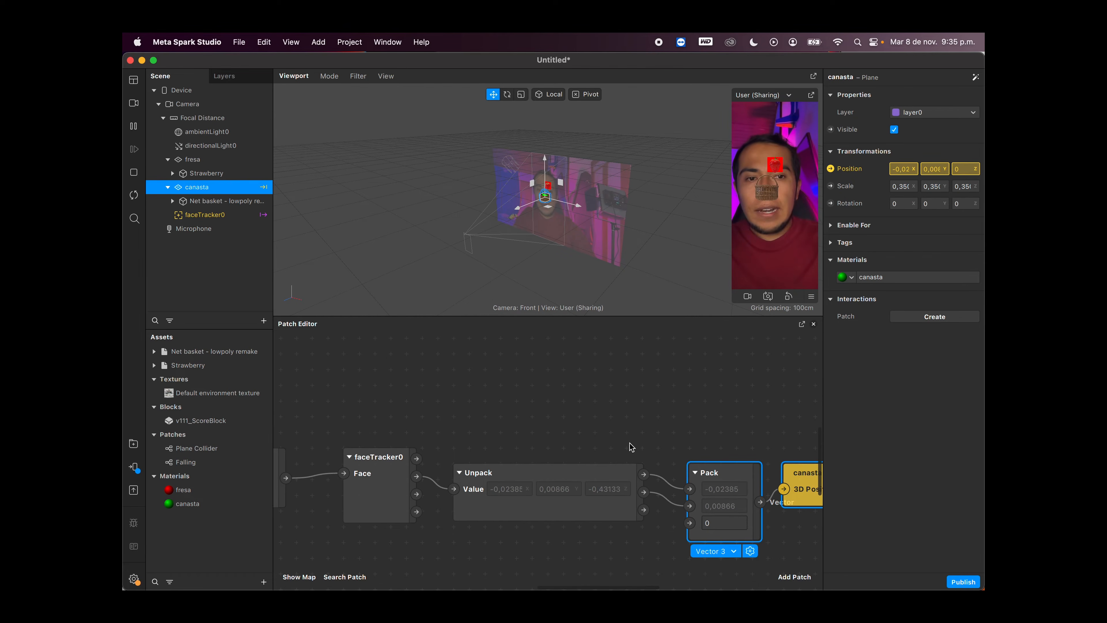
pyautogui.scroll(-2, 632, 447)
pyautogui.scroll(3, 631, 446)
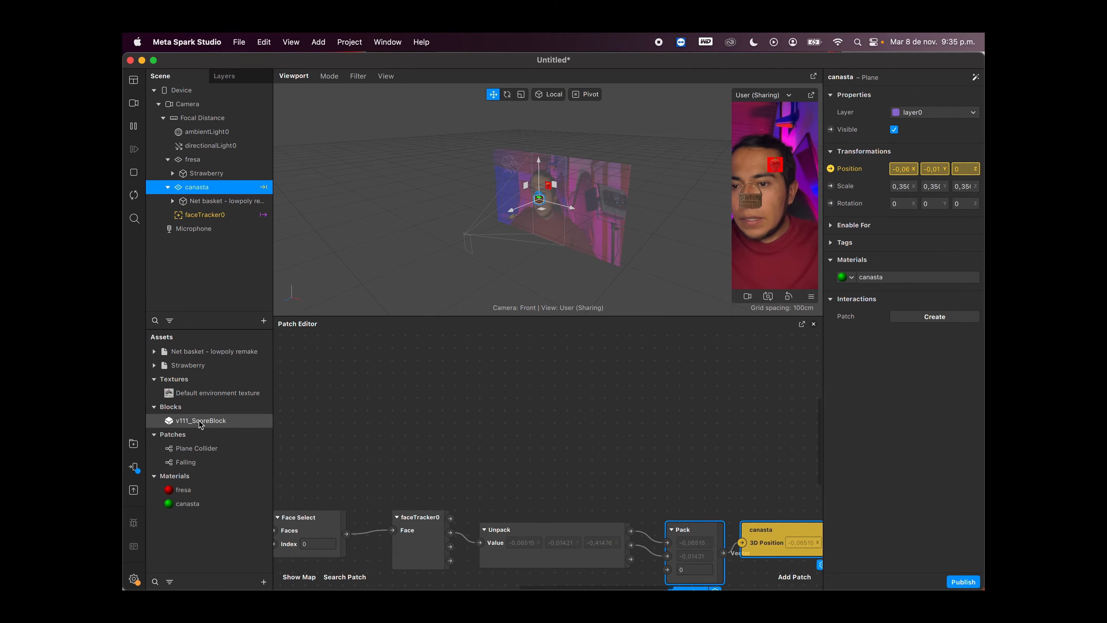
pyautogui.click(213, 421)
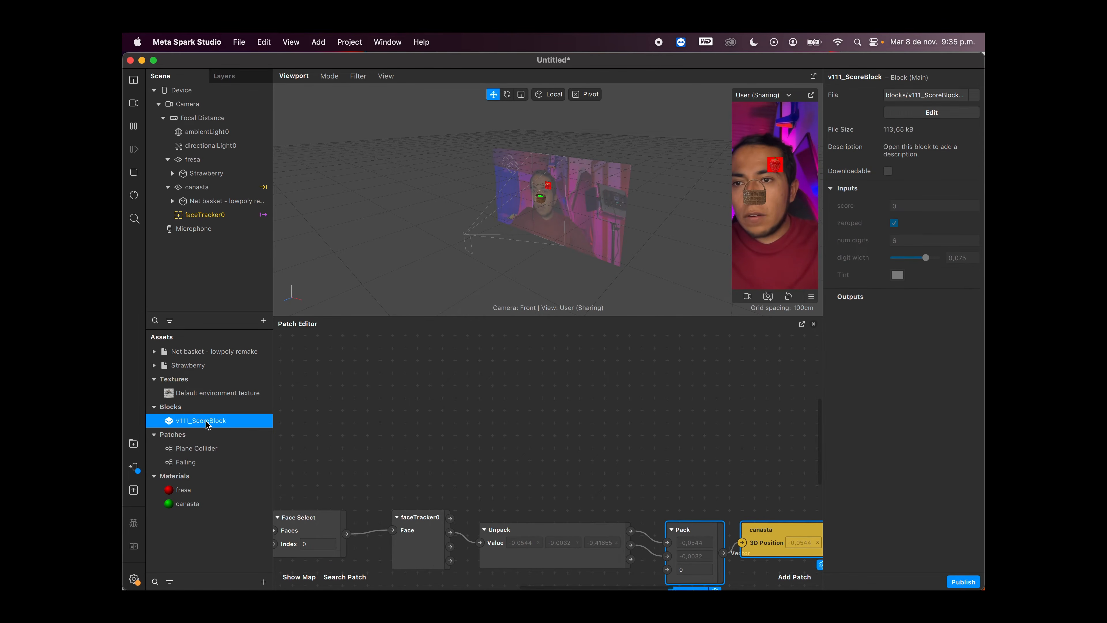
pyautogui.moveTo(207, 425); pyautogui.dragTo(199, 220)
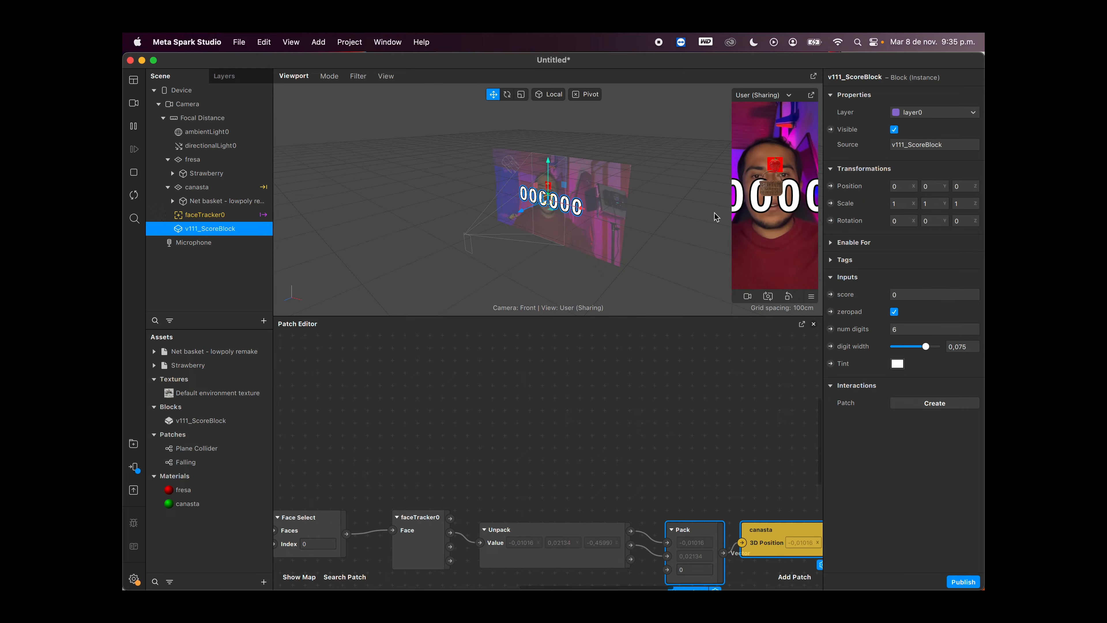
# Step: Scale the score block uniformly to about 0.44 and raise it above the head to a Y position of about 0.189
pyautogui.scroll(5, 552, 185)
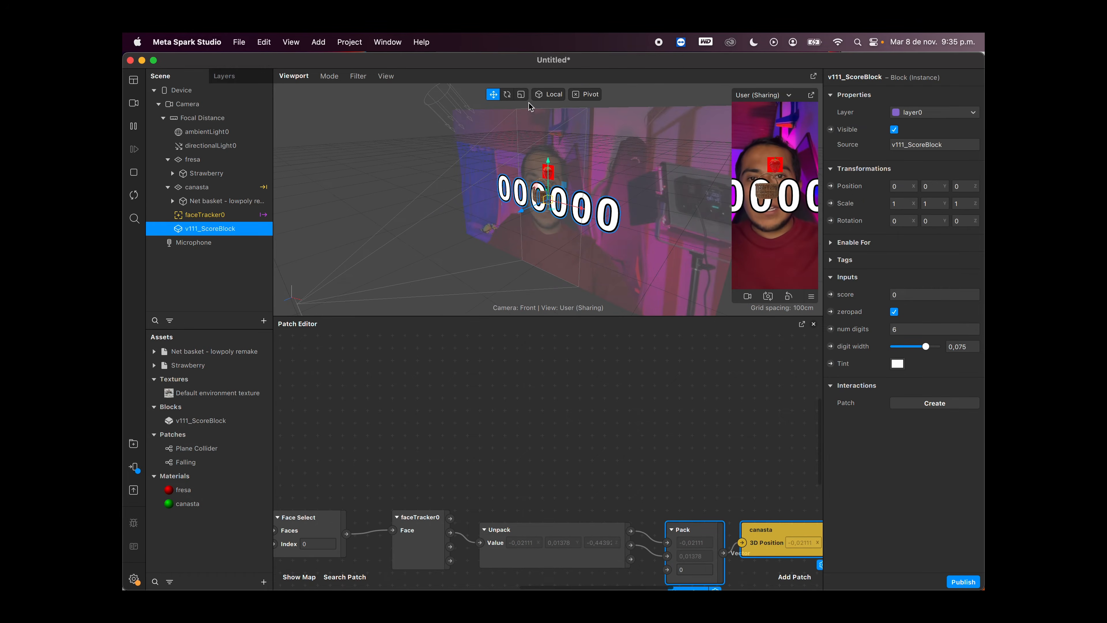
pyautogui.moveTo(546, 200); pyautogui.dragTo(519, 204)
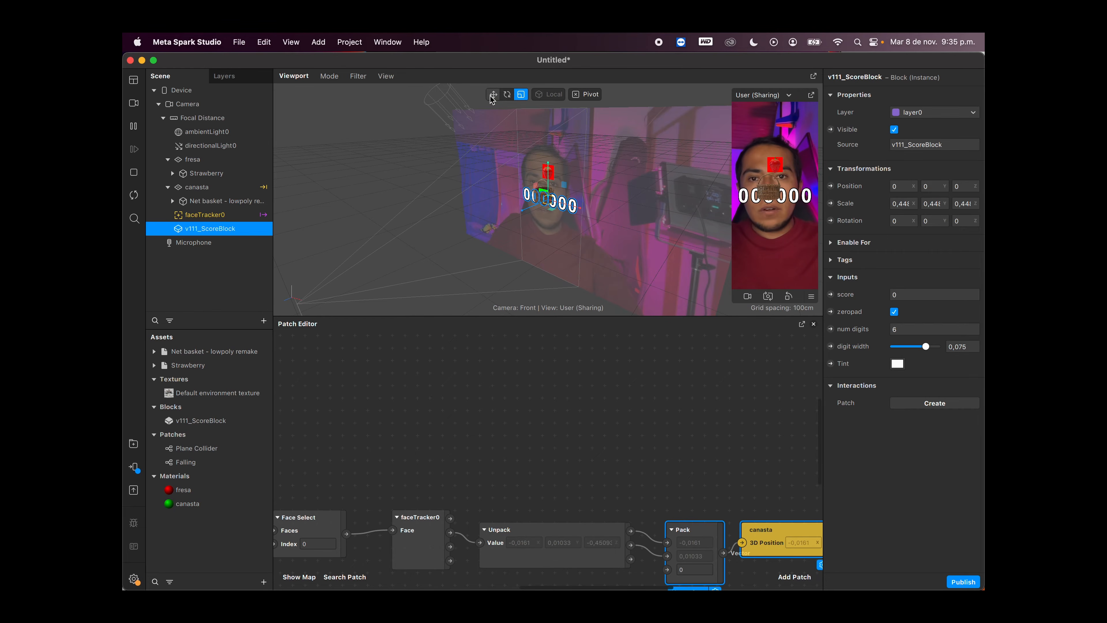
pyautogui.moveTo(550, 171); pyautogui.dragTo(550, 101)
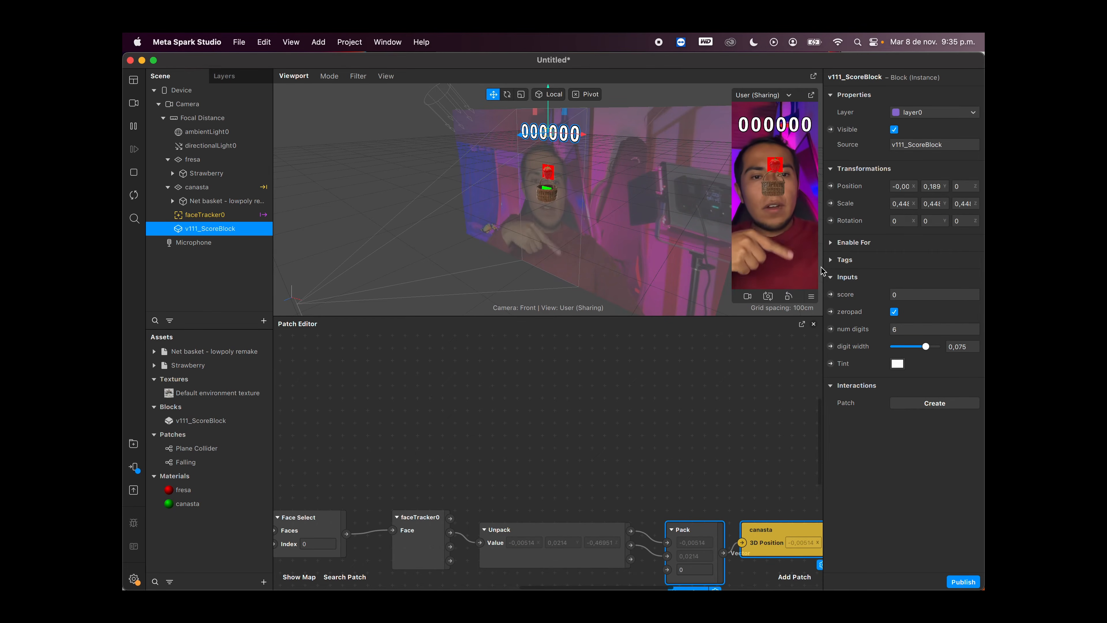
# Step: Turn off zeropad for the score block and create a patch for its score input
pyautogui.click(894, 312)
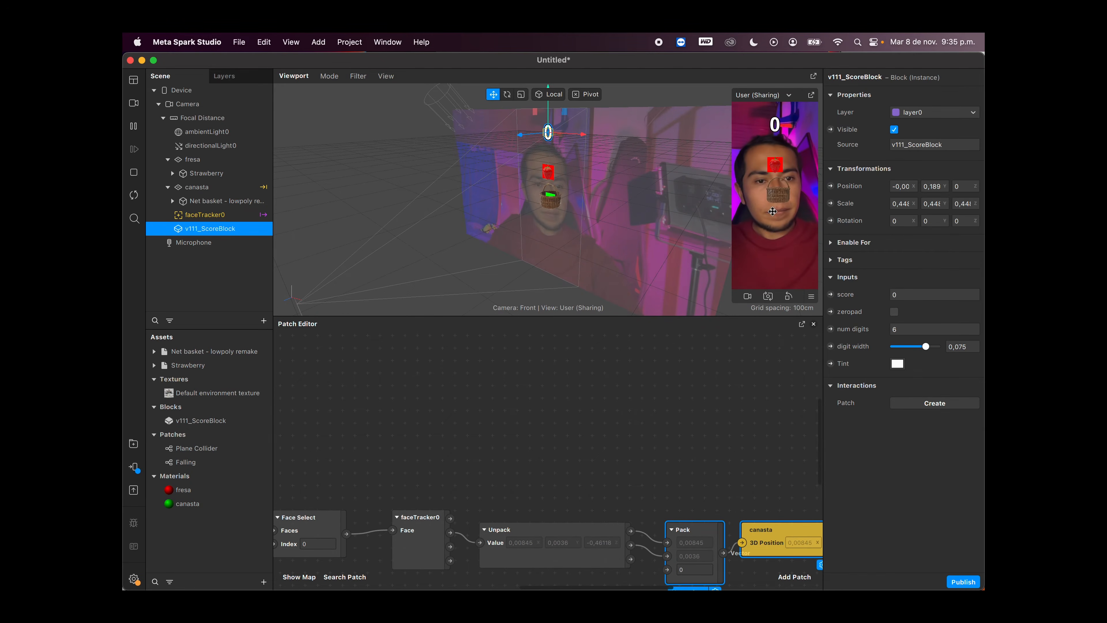
pyautogui.hscroll(3, 722, 393)
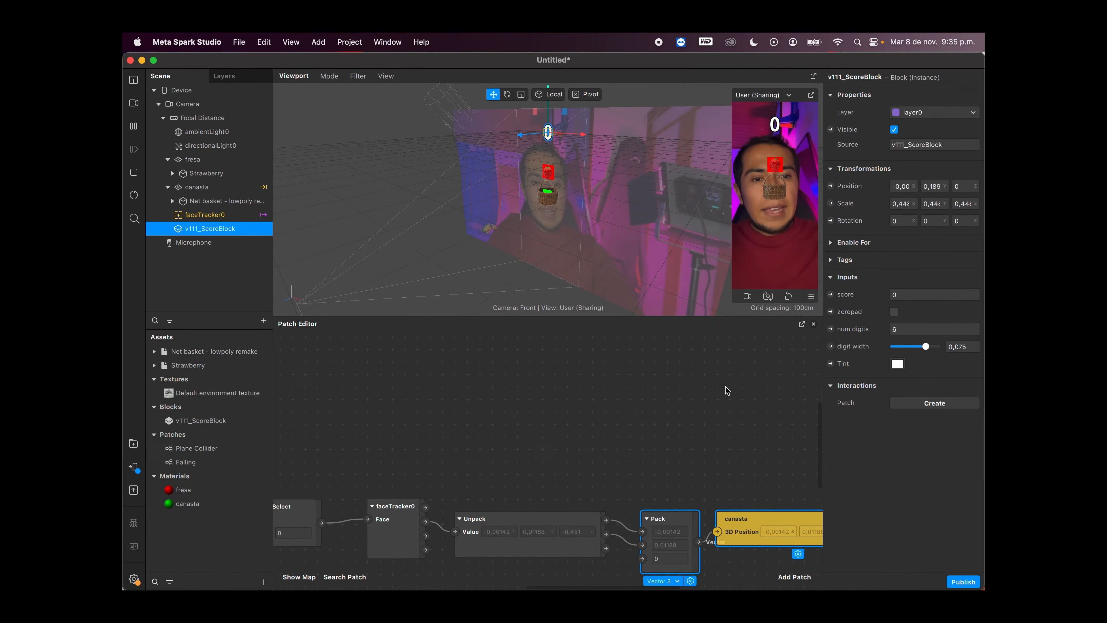
pyautogui.click(830, 295)
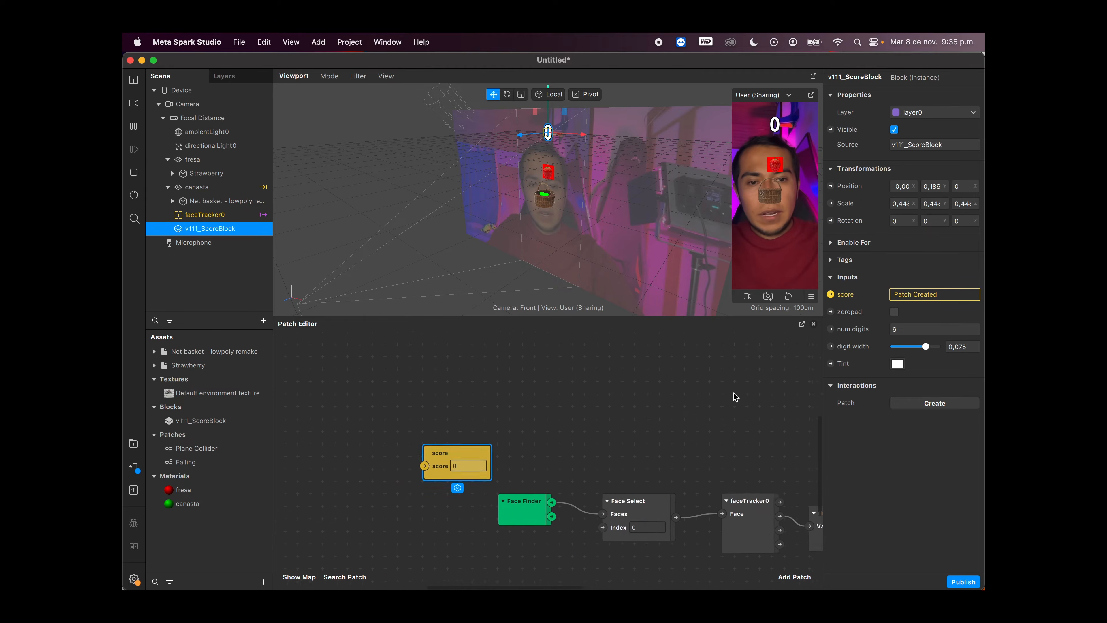
# Step: Move the score patch into the empty area above the canasta position patch
pyautogui.hscroll(10, 770, 390)
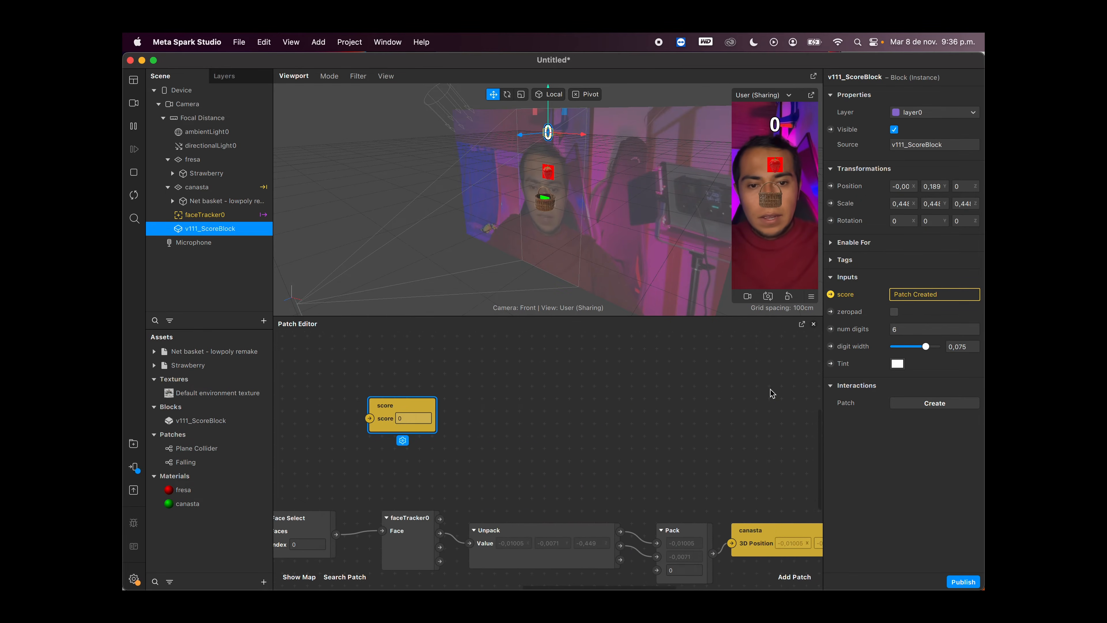
pyautogui.moveTo(379, 416); pyautogui.dragTo(723, 350)
pyautogui.moveTo(711, 442); pyautogui.dragTo(590, 426)
pyautogui.moveTo(601, 349); pyautogui.dragTo(676, 348)
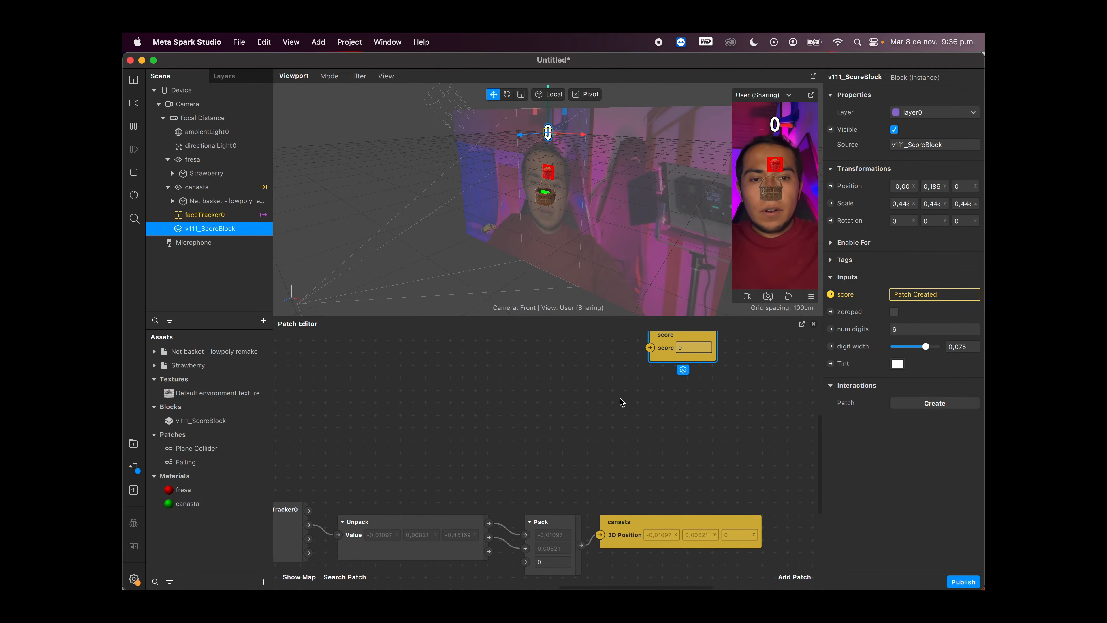
pyautogui.scroll(5, 620, 398)
pyautogui.moveTo(651, 460); pyautogui.dragTo(727, 386)
pyautogui.scroll(-2, 648, 445)
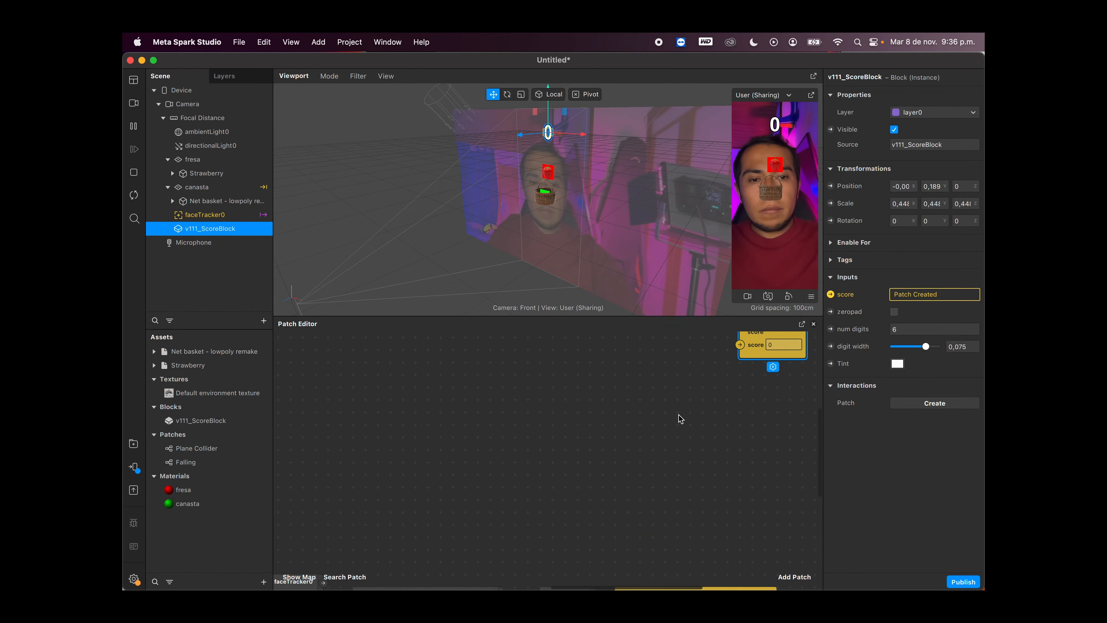
# Step: Add the Plane Collider patch asset to the Patch Editor, below and before the score patch
pyautogui.scroll(-2, 654, 475)
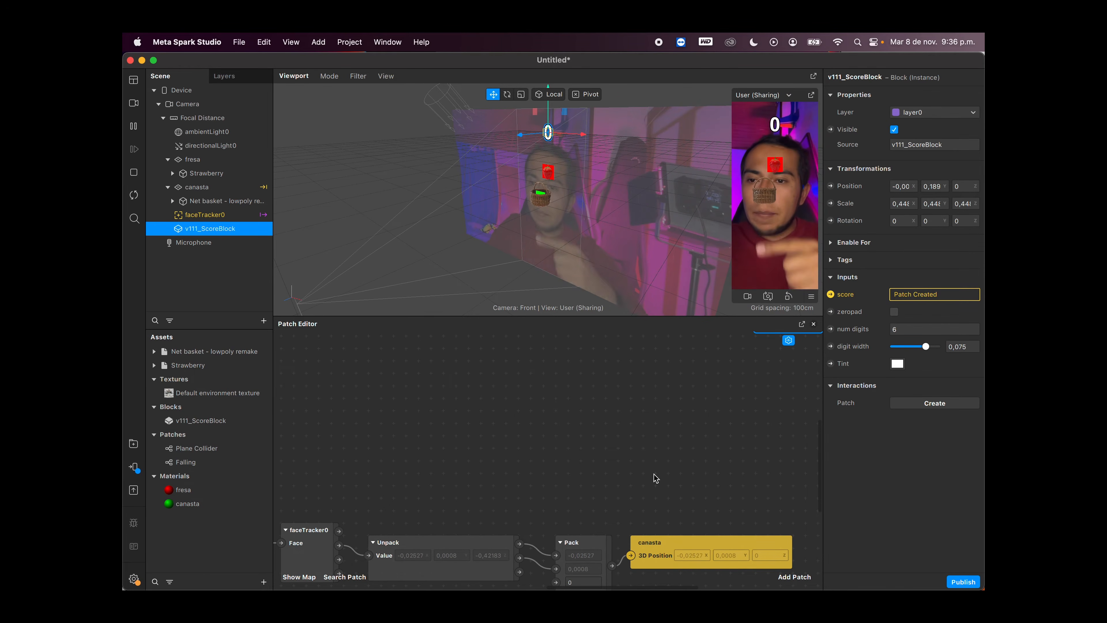
pyautogui.click(206, 453)
pyautogui.moveTo(195, 452); pyautogui.dragTo(637, 394)
pyautogui.hscroll(2, 648, 412)
pyautogui.hscroll(2, 608, 449)
pyautogui.scroll(3, 584, 406)
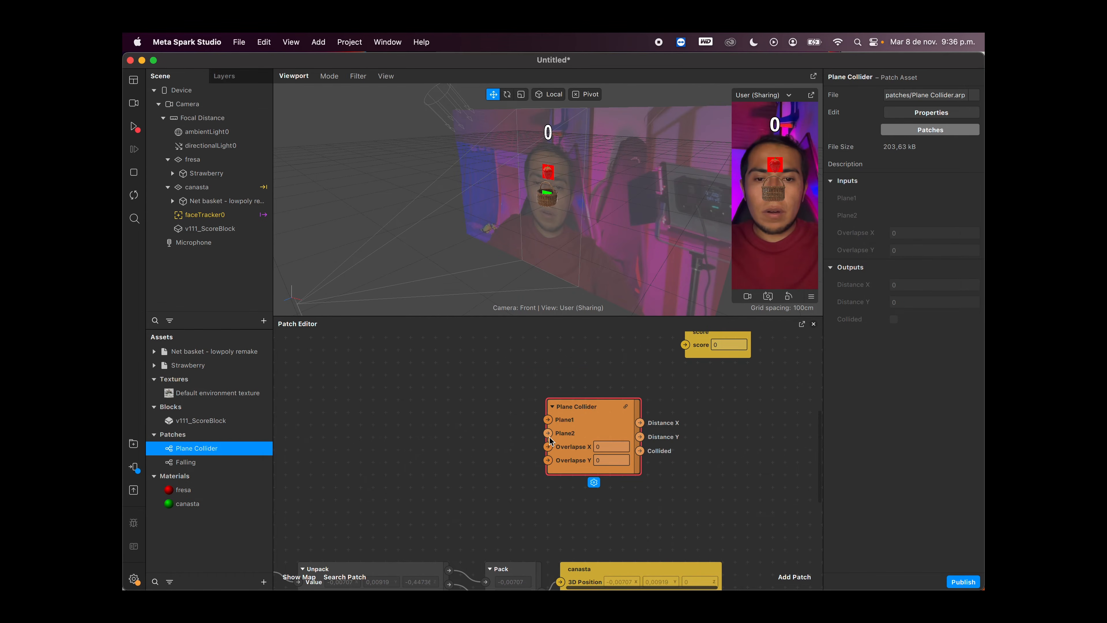
# Step: Add object patches for the fresa and canasta planes to the Patch Editor
pyautogui.click(198, 160)
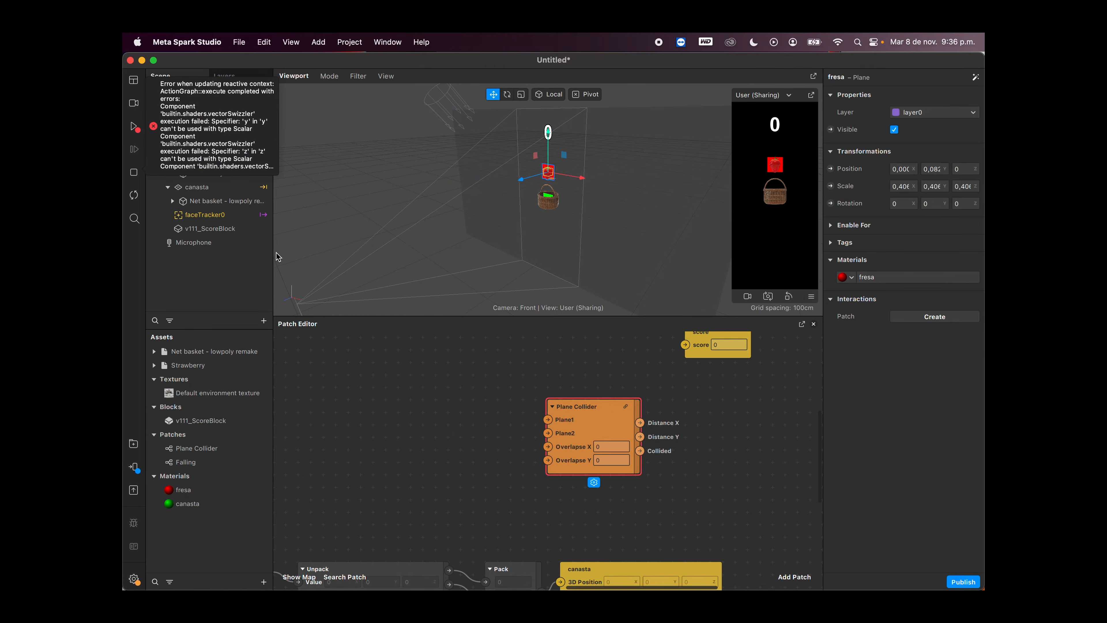
pyautogui.click(329, 392)
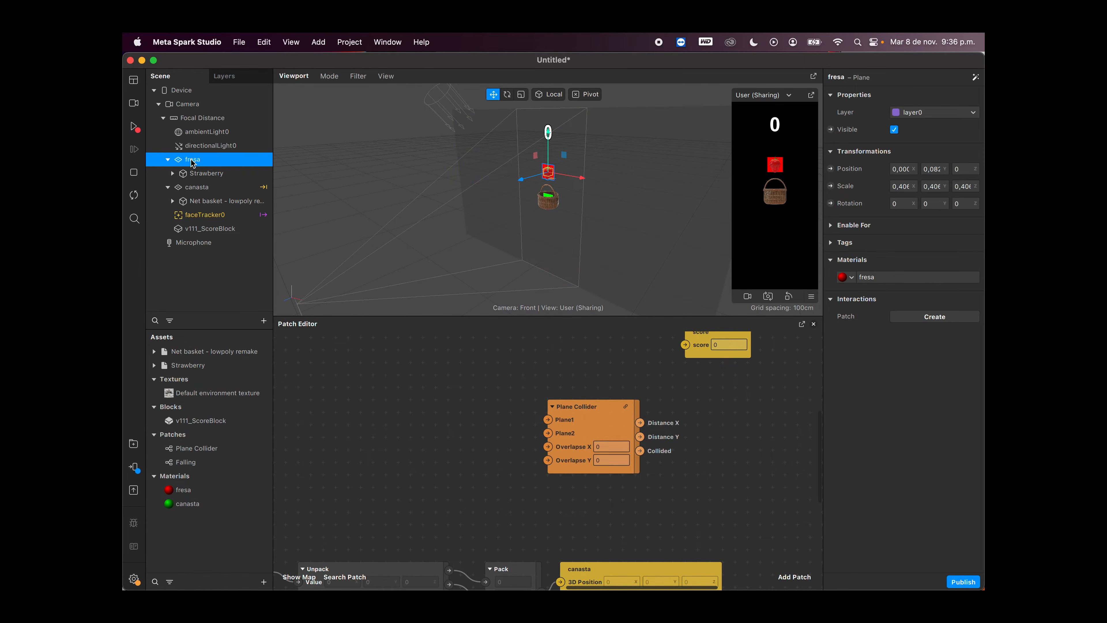
pyautogui.moveTo(192, 161); pyautogui.dragTo(476, 401)
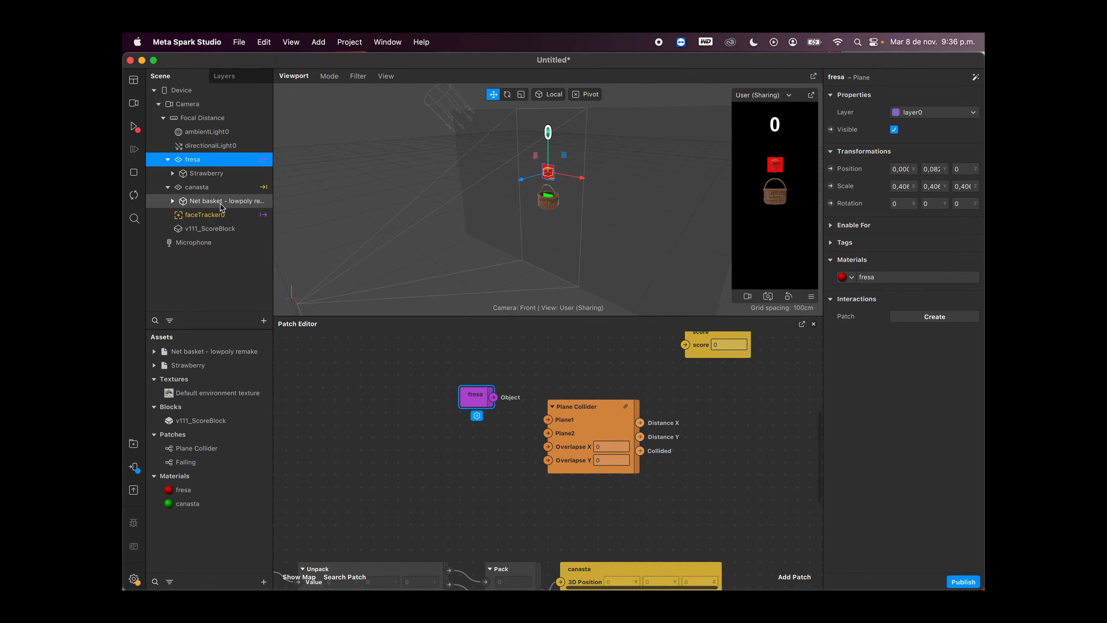
pyautogui.click(209, 192)
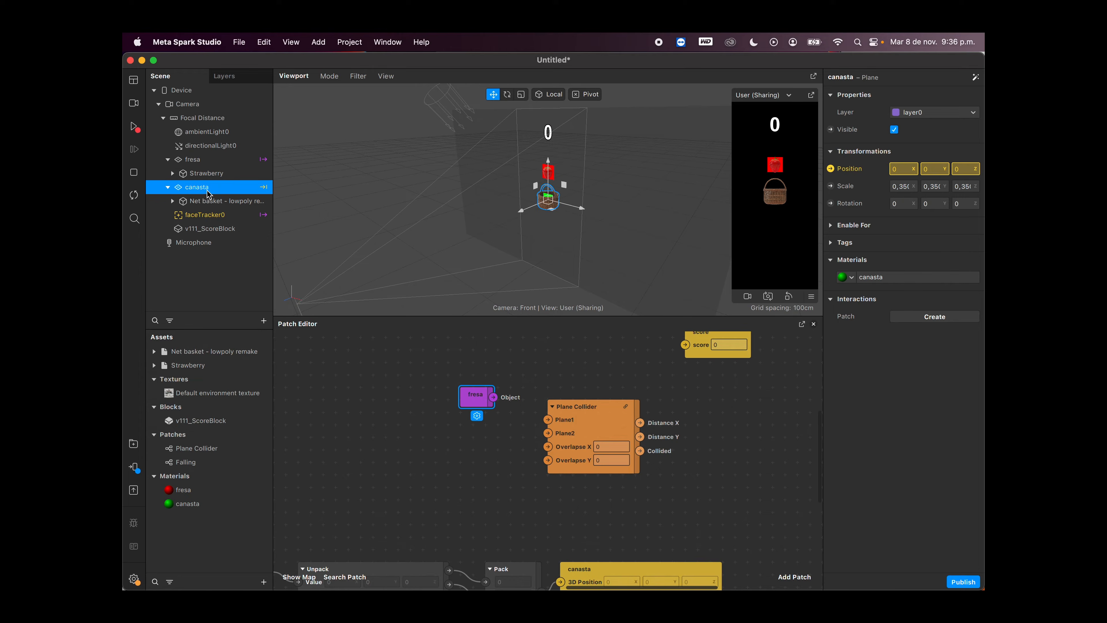
pyautogui.moveTo(215, 216); pyautogui.dragTo(391, 398)
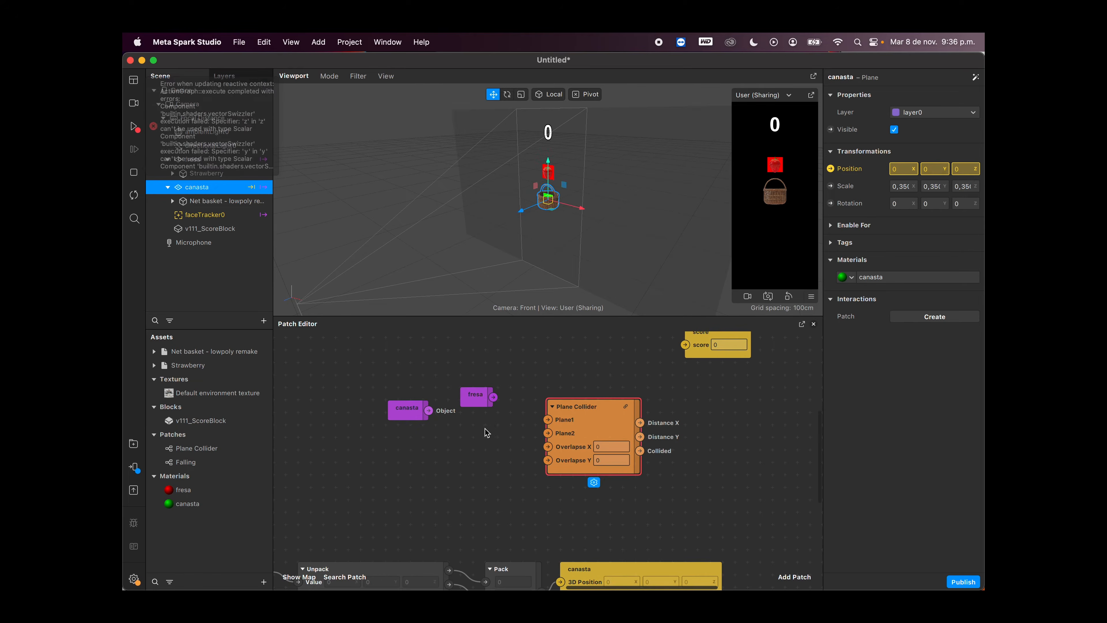
# Step: Line up the two object patches before the Plane Collider and connect fresa to Plane1 and canasta to Plane2
pyautogui.moveTo(478, 397); pyautogui.dragTo(477, 384)
pyautogui.moveTo(407, 405); pyautogui.dragTo(484, 420)
pyautogui.moveTo(582, 409); pyautogui.dragTo(581, 384)
pyautogui.moveTo(492, 385); pyautogui.dragTo(549, 409)
pyautogui.click(475, 423)
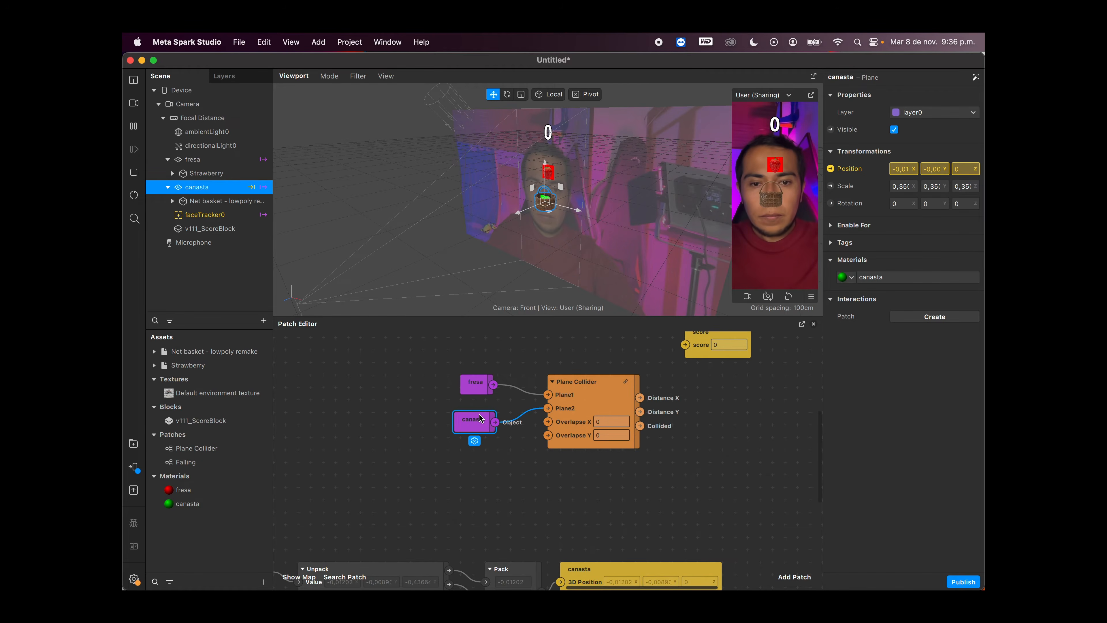
# Step: Move the score patch farther from the Plane Collider to free up space between them
pyautogui.hscroll(3, 654, 433)
pyautogui.scroll(-1, 654, 433)
pyautogui.scroll(2, 652, 433)
pyautogui.hscroll(1, 652, 433)
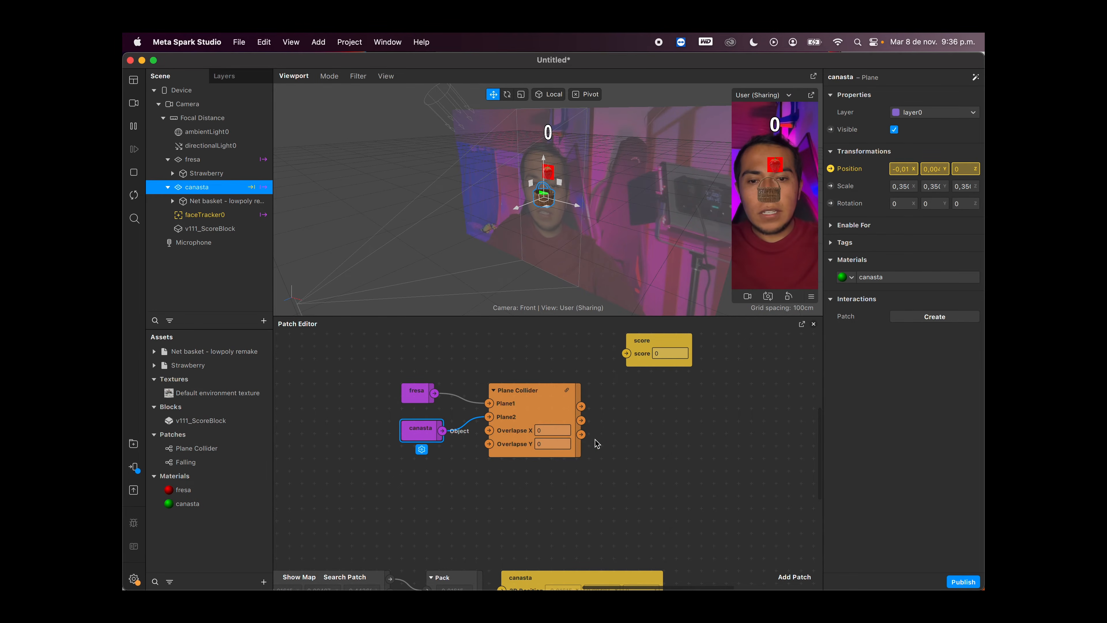
pyautogui.hscroll(-3, 597, 443)
pyautogui.scroll(1, 596, 443)
pyautogui.moveTo(563, 494); pyautogui.dragTo(450, 407)
pyautogui.moveTo(563, 408); pyautogui.dragTo(538, 408)
pyautogui.hscroll(3, 649, 435)
pyautogui.scroll(-1, 649, 435)
pyautogui.moveTo(638, 351); pyautogui.dragTo(750, 375)
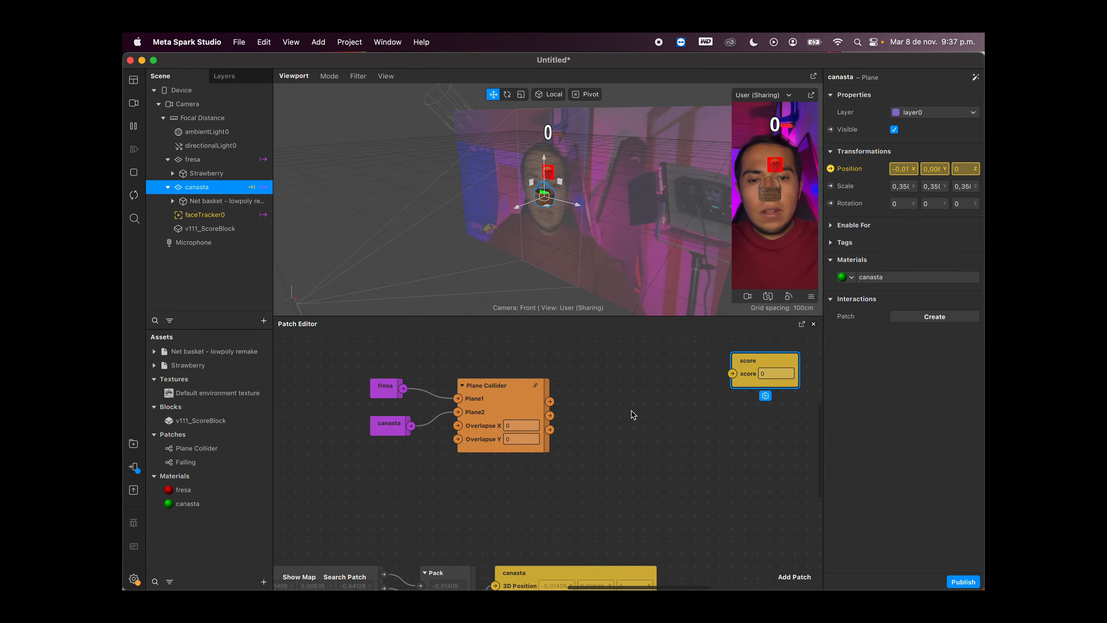
# Step: Add a Counter patch between the Plane Collider and the score patch and set its Maximum Count to 999
pyautogui.rightClick(634, 415)
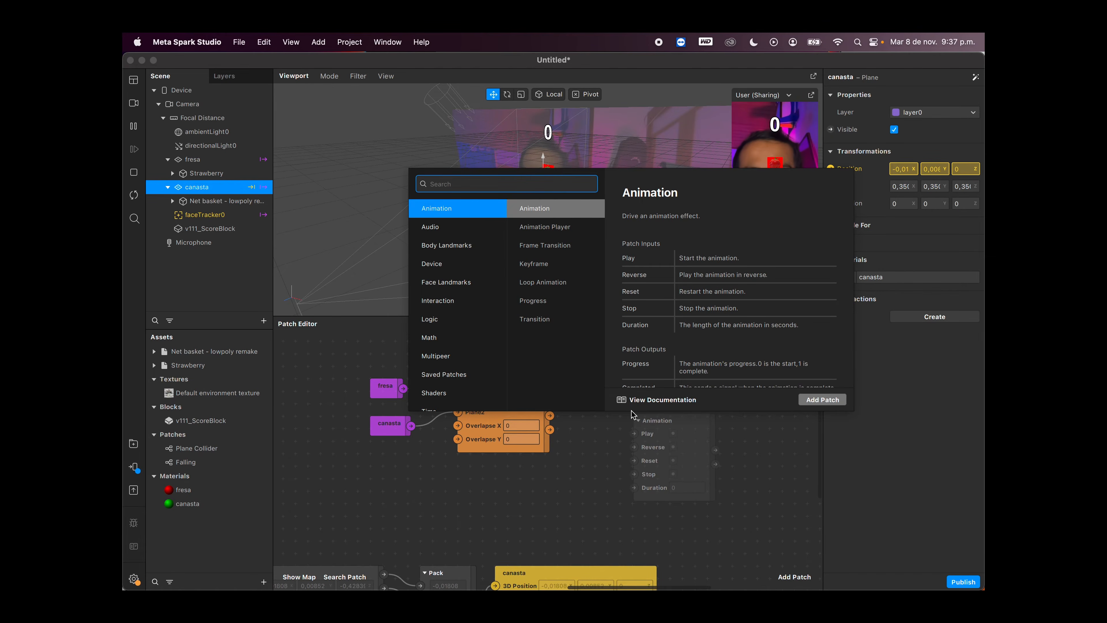
pyautogui.write('cou')
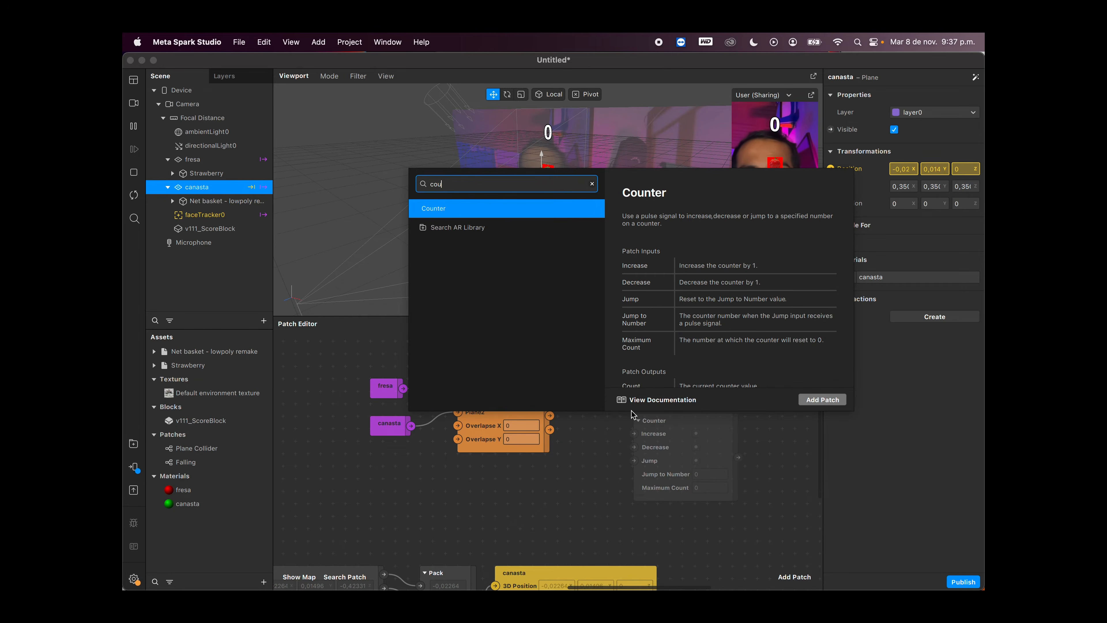
pyautogui.press('Return')
pyautogui.moveTo(659, 425); pyautogui.dragTo(631, 362)
pyautogui.hscroll(2, 750, 407)
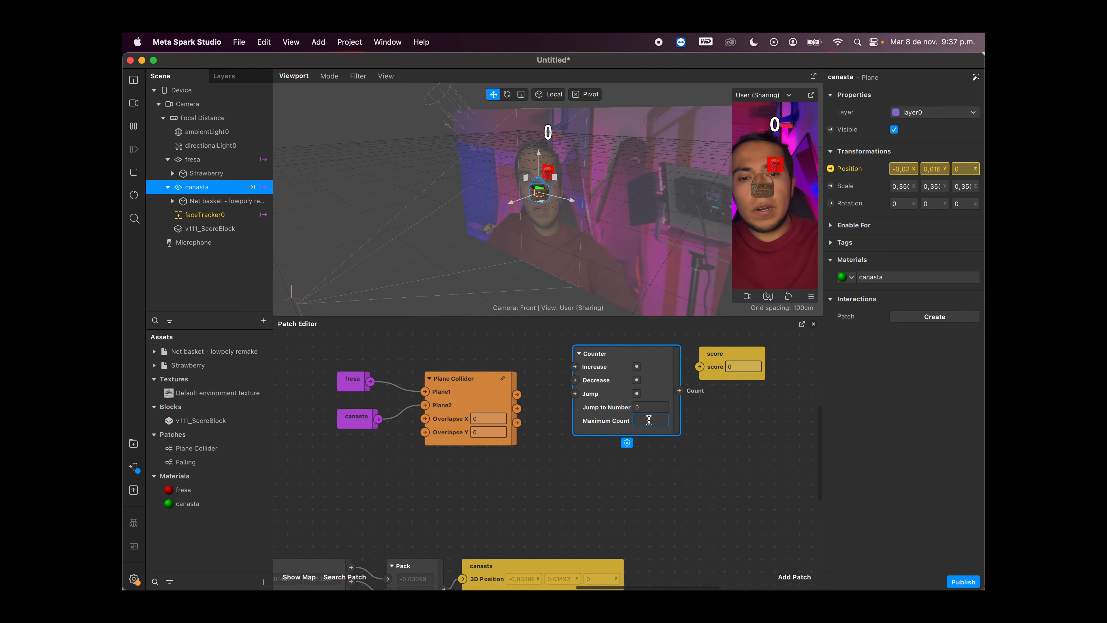
pyautogui.hscroll(5, 799, 395)
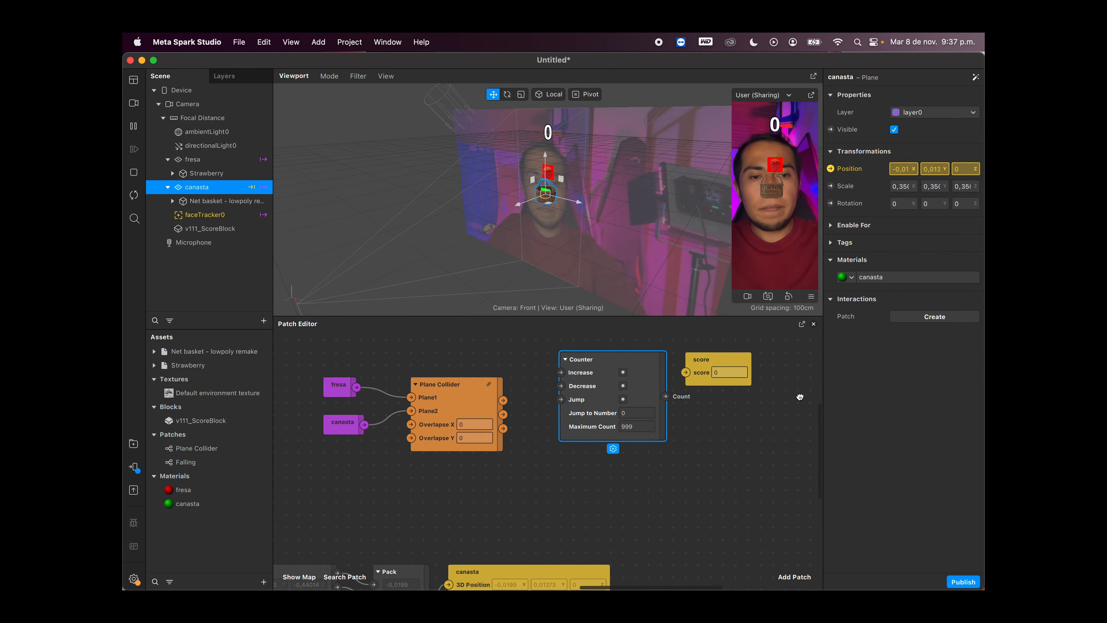
# Step: Space out the score patch and connect the Plane Collider's Collided output through a Pulse patch to the Counter's Increase input
pyautogui.moveTo(650, 383); pyautogui.dragTo(724, 384)
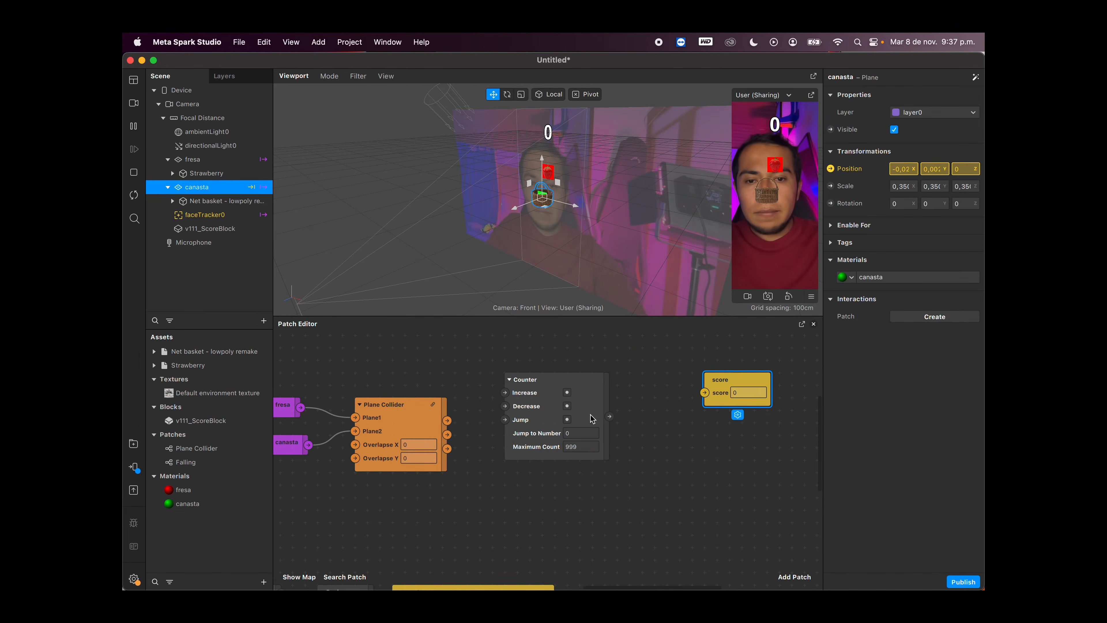
pyautogui.hscroll(-2, 440, 436)
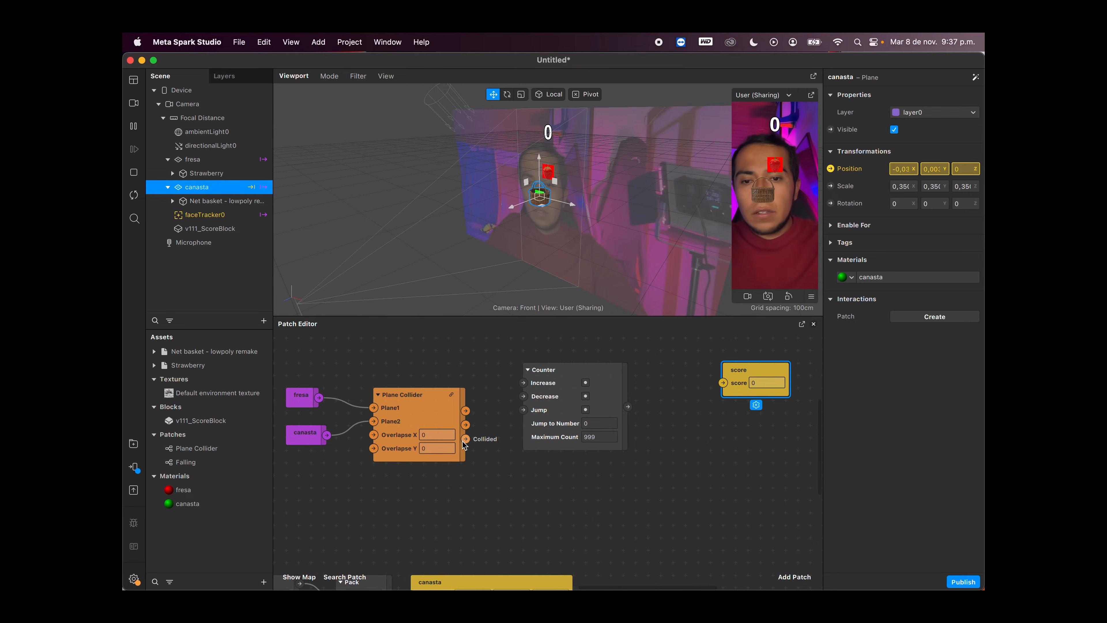
pyautogui.moveTo(465, 439); pyautogui.dragTo(636, 398)
pyautogui.moveTo(538, 395); pyautogui.dragTo(521, 370)
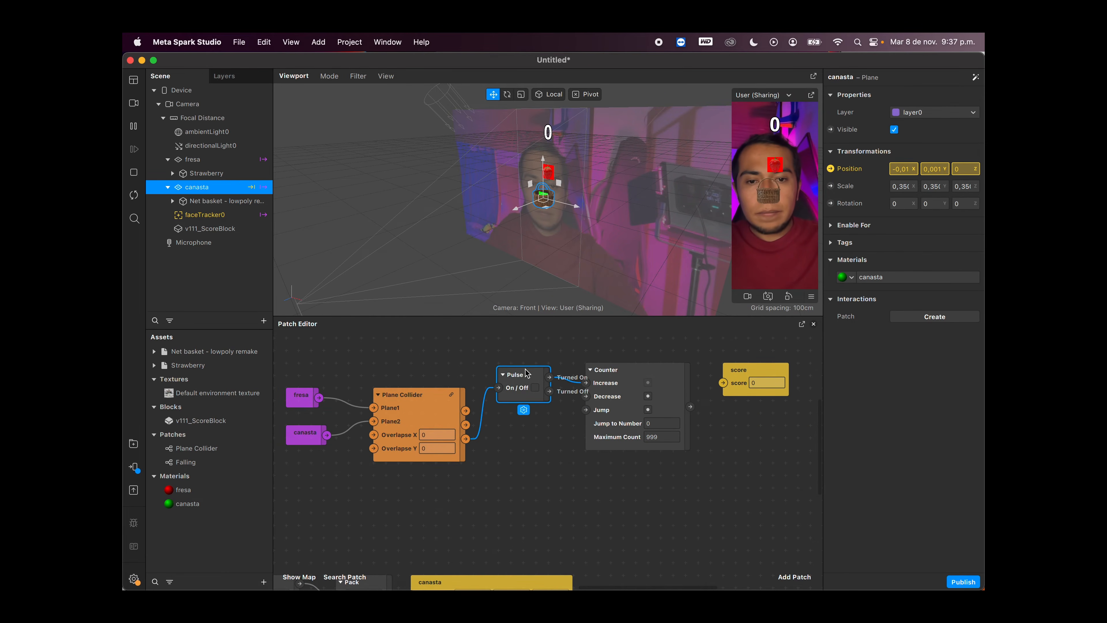
# Step: Connect the Counter's Count output to the score patch and align the score patch with it
pyautogui.hscroll(1, 743, 423)
pyautogui.moveTo(744, 422); pyautogui.dragTo(714, 415)
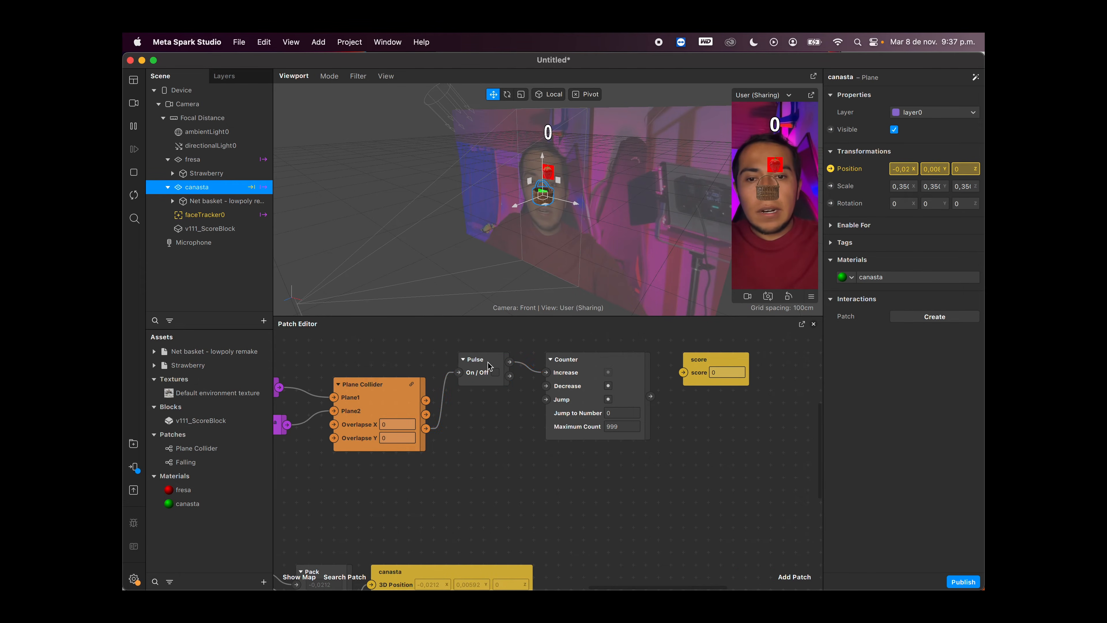
pyautogui.click(488, 366)
pyautogui.click(694, 410)
pyautogui.hscroll(2, 670, 411)
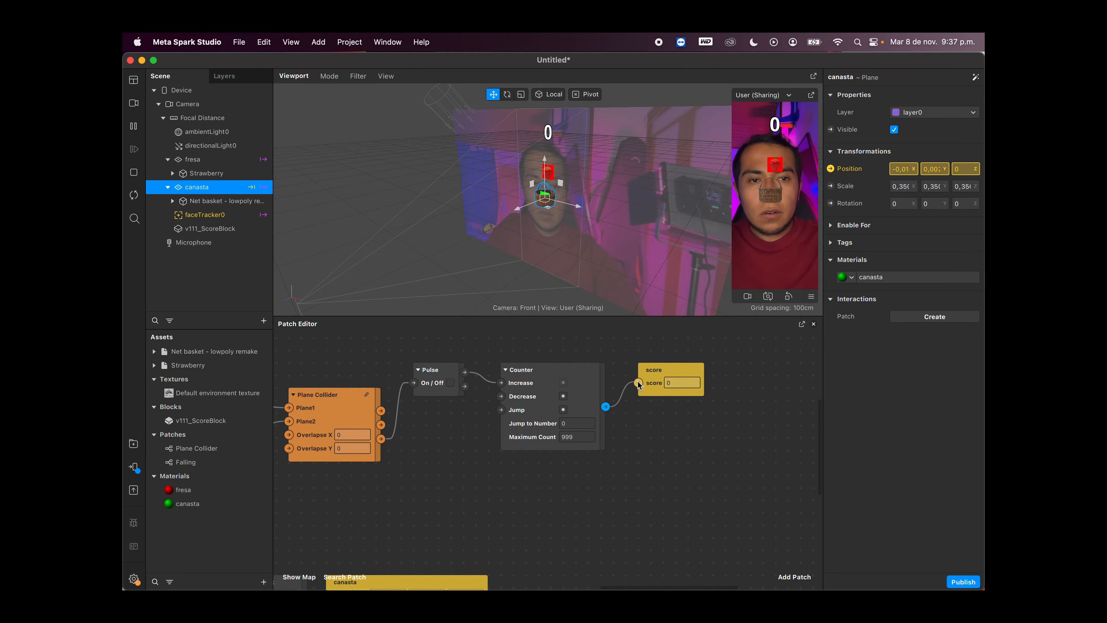
pyautogui.moveTo(638, 384); pyautogui.dragTo(678, 395)
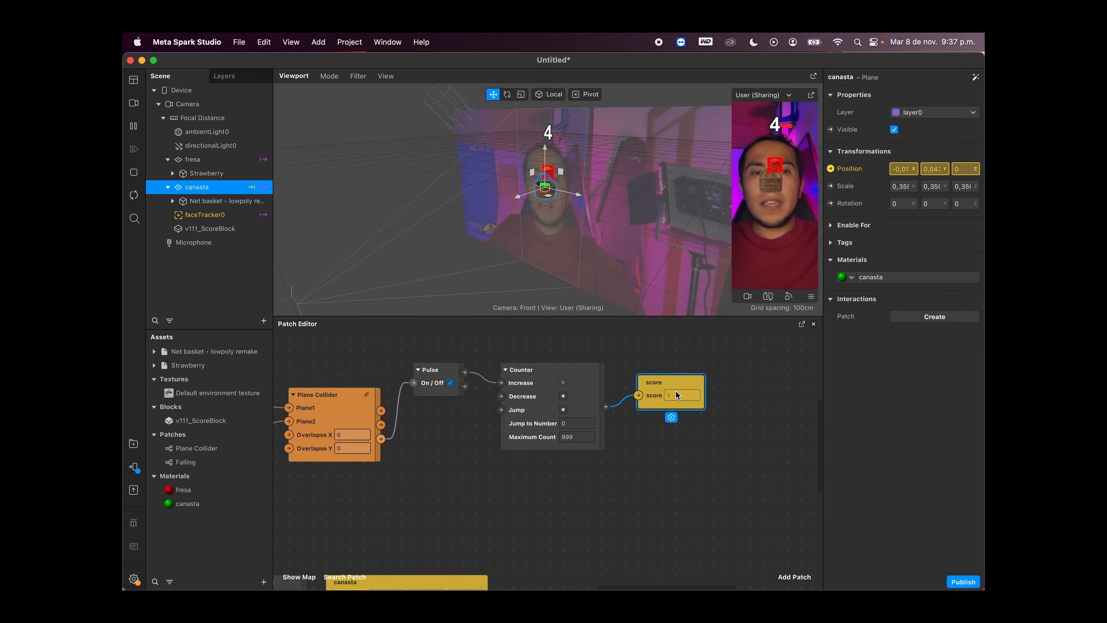
# Step: Move the Pulse patch slightly lower between the Plane Collider and the Counter
pyautogui.hscroll(-4, 642, 480)
pyautogui.scroll(-1, 642, 479)
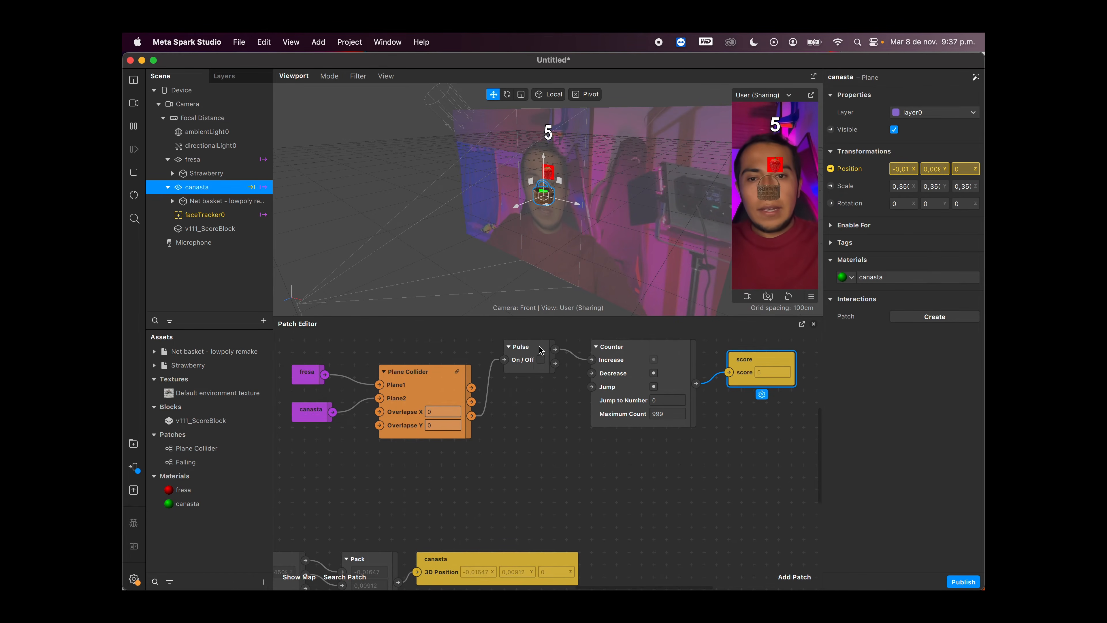
pyautogui.moveTo(532, 345); pyautogui.dragTo(543, 369)
pyautogui.scroll(2, 543, 369)
pyautogui.hscroll(-1, 544, 369)
pyautogui.scroll(2, 545, 372)
pyautogui.hscroll(-1, 545, 372)
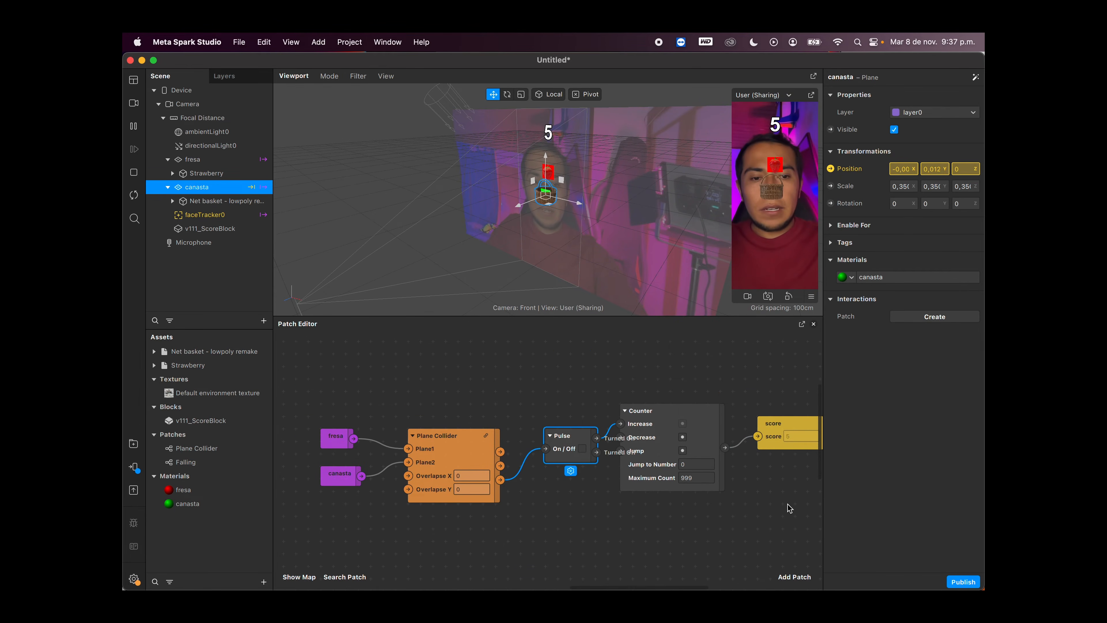
# Step: Move the fresa, canasta, Plane Collider and Pulse patches up so they line up with the Counter patch
pyautogui.moveTo(789, 507); pyautogui.dragTo(319, 409)
pyautogui.moveTo(468, 460); pyautogui.dragTo(456, 386)
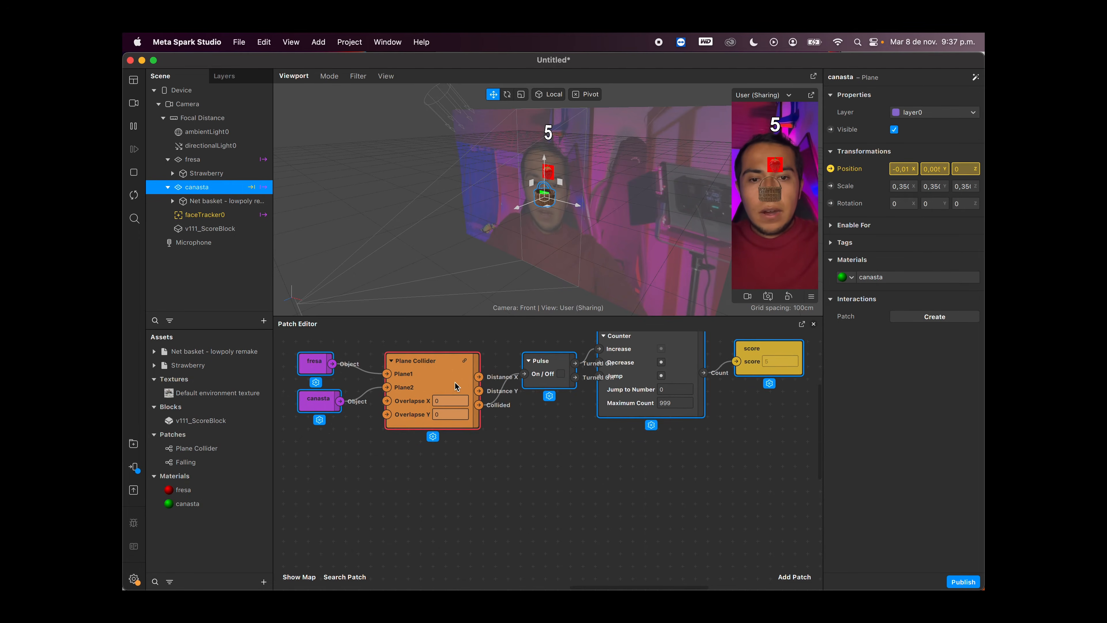
pyautogui.click(575, 451)
pyautogui.scroll(4, 575, 451)
pyautogui.hscroll(-1, 575, 451)
pyautogui.moveTo(570, 468); pyautogui.dragTo(338, 396)
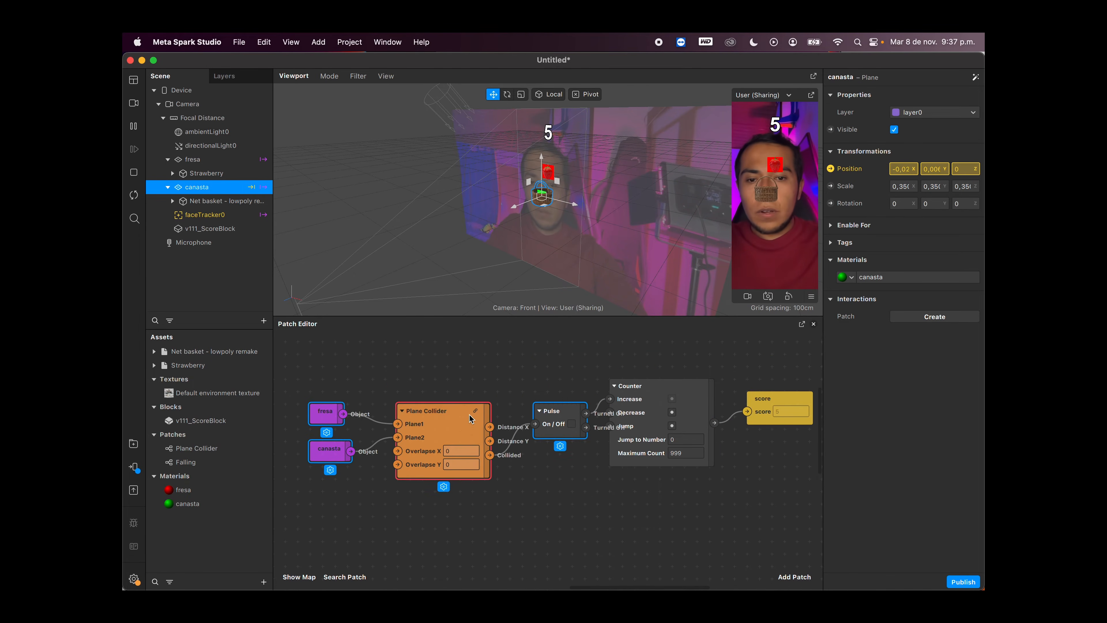
pyautogui.moveTo(471, 419); pyautogui.dragTo(472, 385)
pyautogui.click(544, 463)
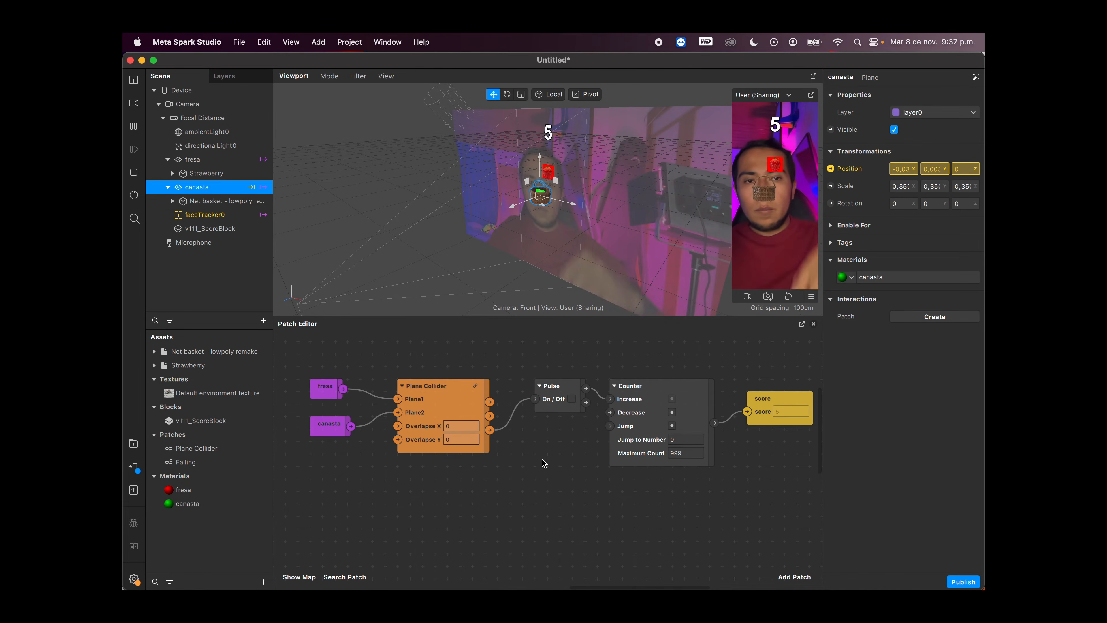
pyautogui.moveTo(543, 463); pyautogui.dragTo(542, 461)
pyautogui.scroll(-2, 542, 461)
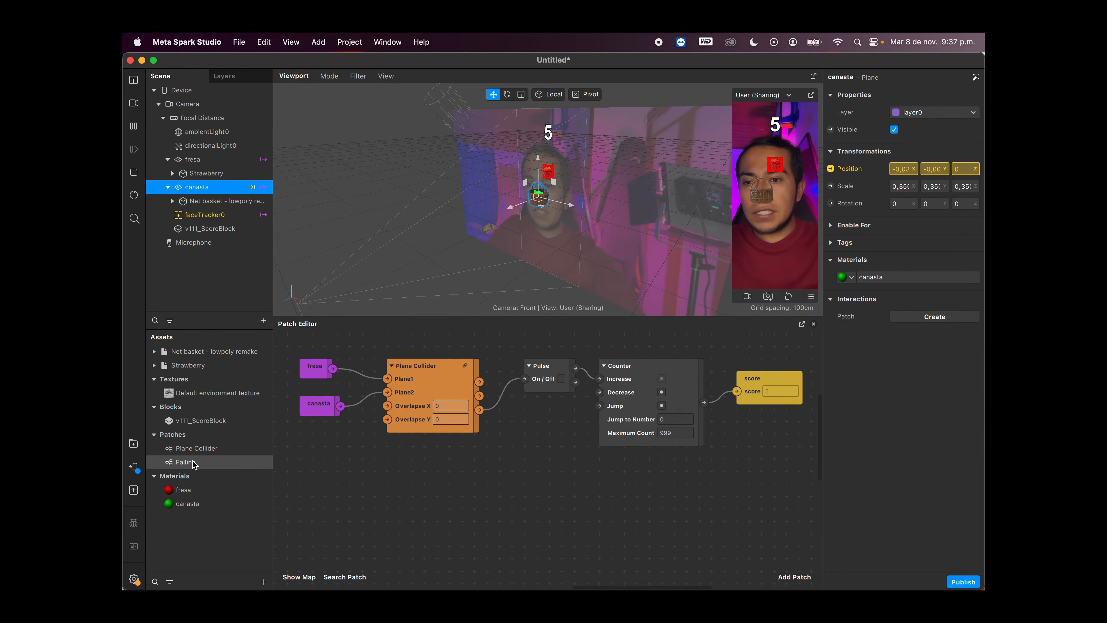
# Step: Add the Falling patch asset to the patch graph, below the Plane Collider
pyautogui.moveTo(193, 465); pyautogui.dragTo(317, 475)
pyautogui.moveTo(384, 479); pyautogui.dragTo(426, 427)
pyautogui.hscroll(2, 507, 477)
pyautogui.scroll(-1, 506, 476)
pyautogui.scroll(-2, 629, 448)
pyautogui.hscroll(1, 629, 448)
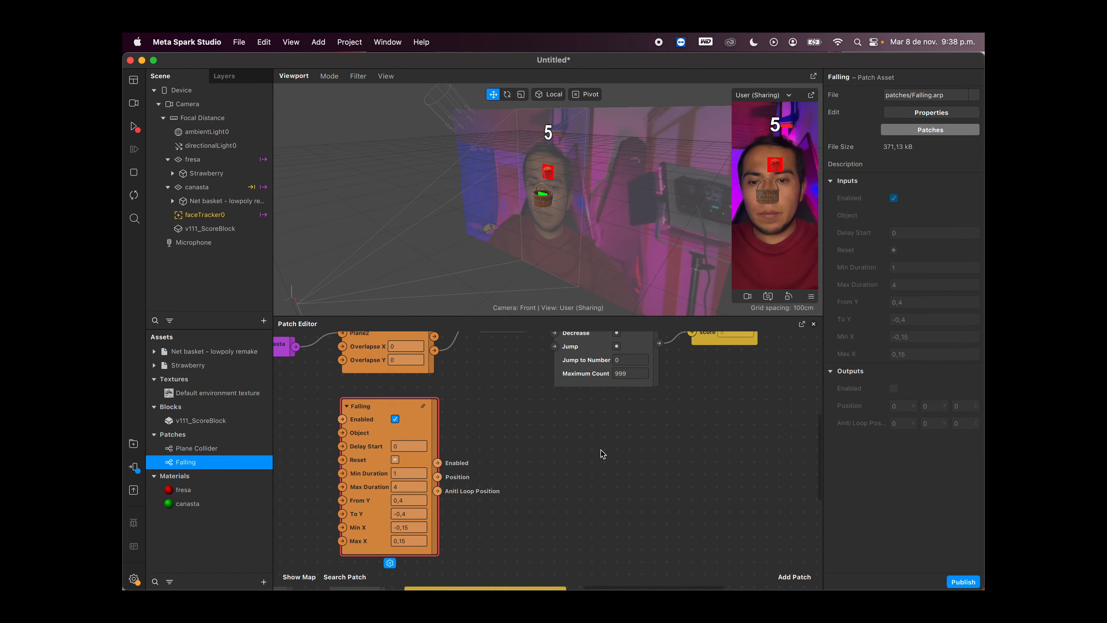
# Step: Connect the fresa patch's Object output to the Falling patch's Object input
pyautogui.hscroll(-5, 601, 454)
pyautogui.scroll(1, 602, 453)
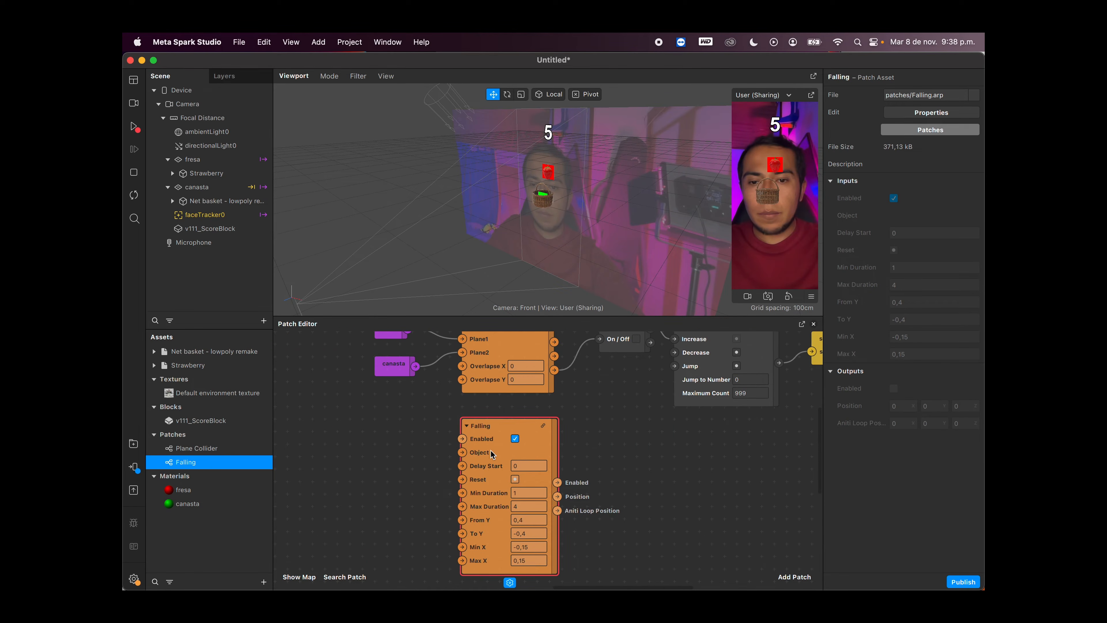
pyautogui.scroll(1, 491, 454)
pyautogui.hscroll(-1, 491, 453)
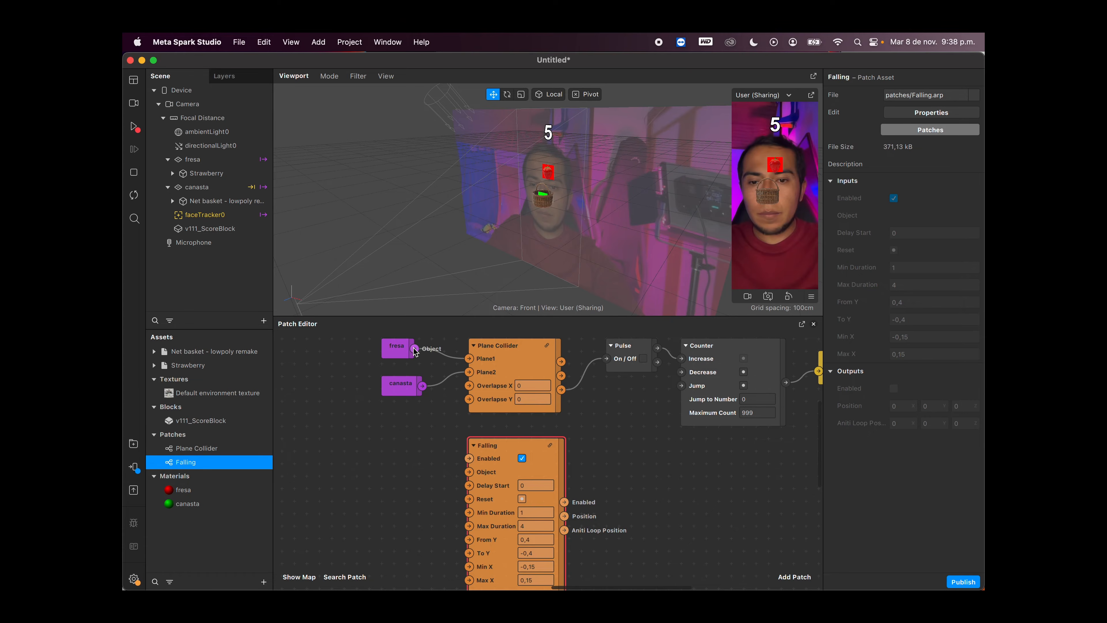
pyautogui.moveTo(414, 349); pyautogui.dragTo(472, 474)
pyautogui.hscroll(1, 508, 479)
pyautogui.scroll(-1, 508, 480)
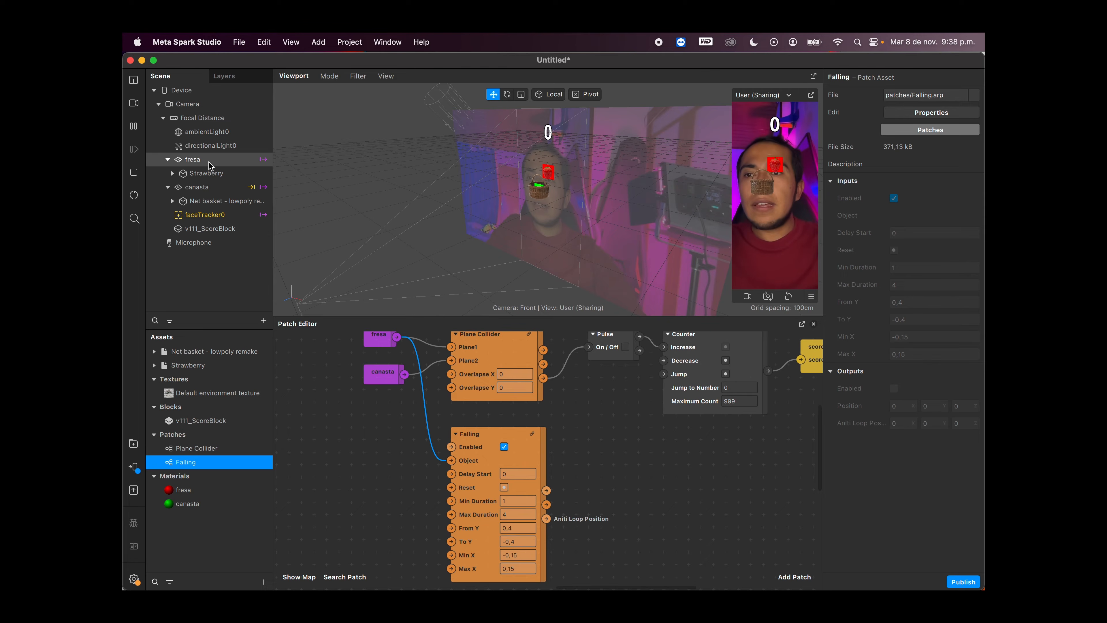
# Step: Create a 3D Position patch for the fresa plane beside Falling and connect Falling's Position output to it
pyautogui.click(194, 159)
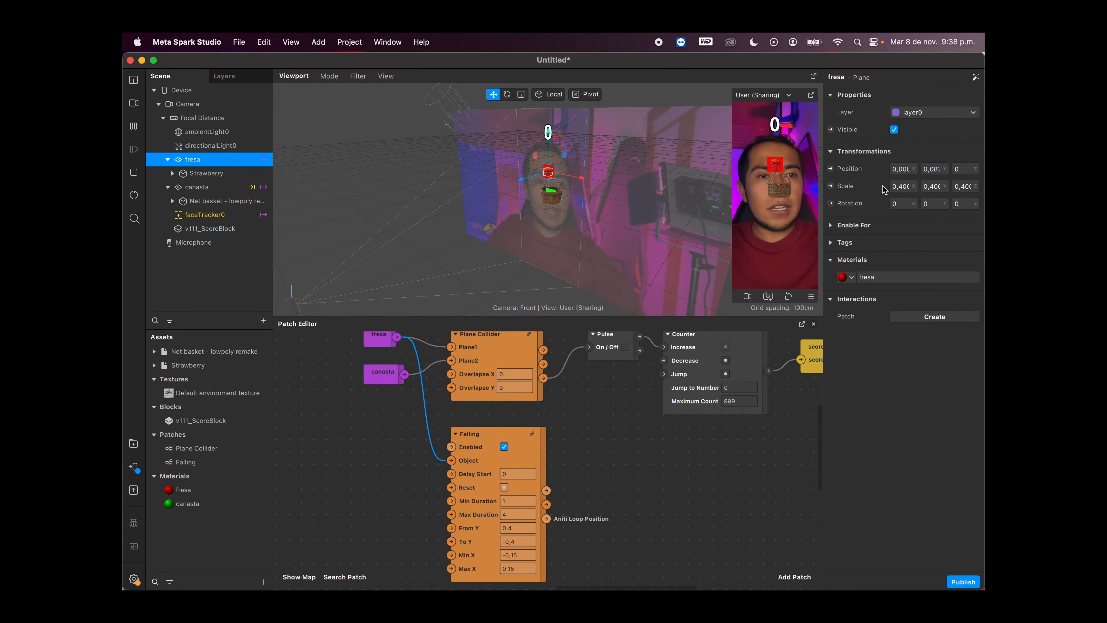
pyautogui.click(830, 168)
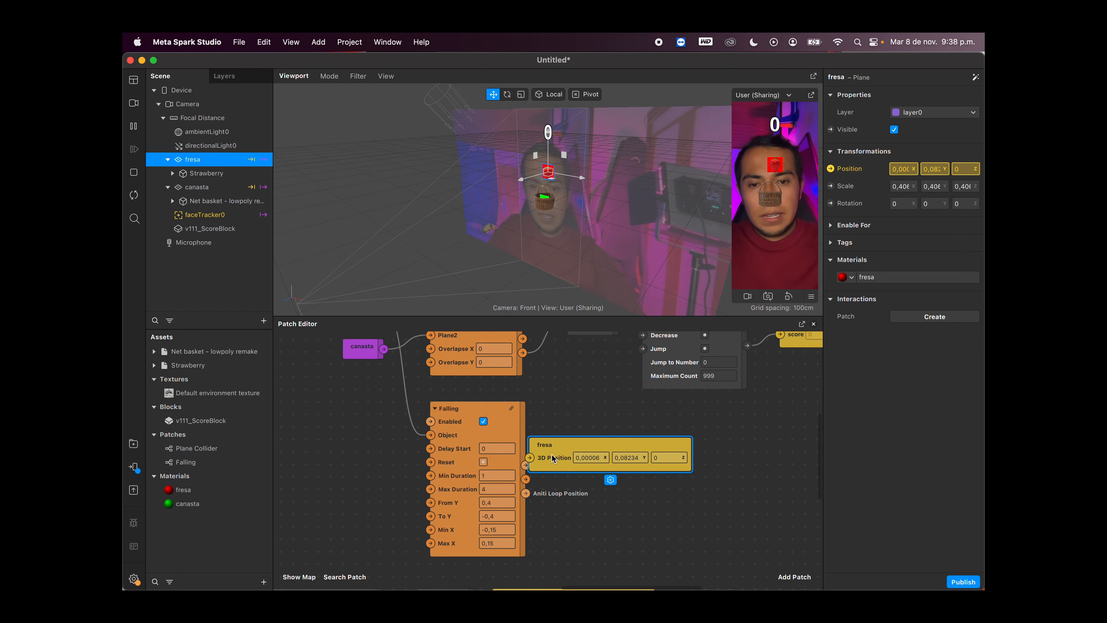
pyautogui.moveTo(553, 458); pyautogui.dragTo(603, 471)
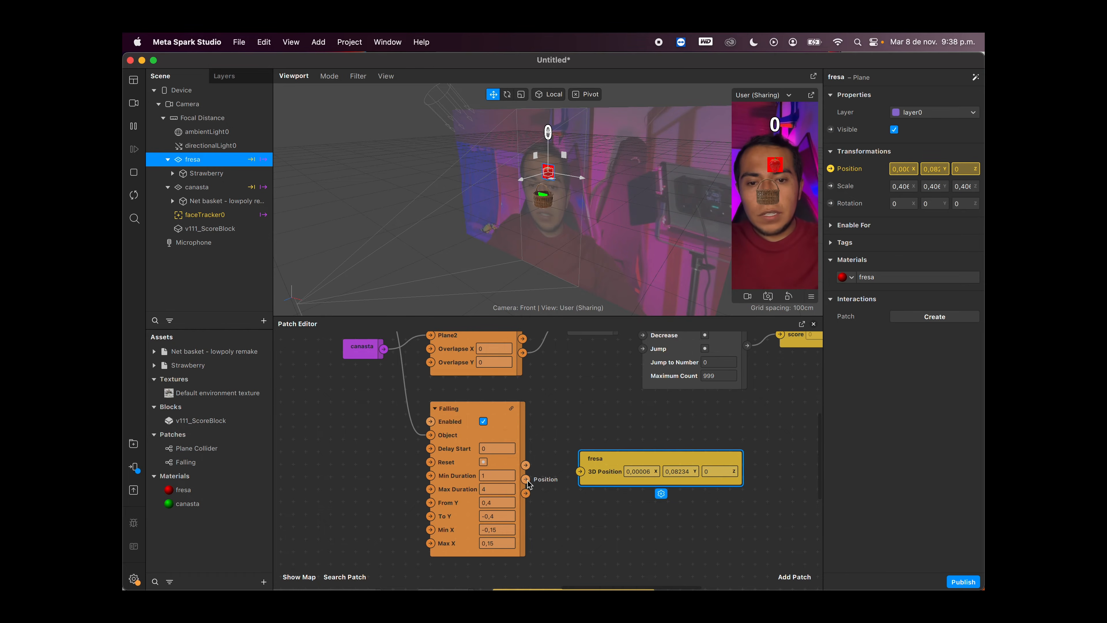
pyautogui.moveTo(526, 479); pyautogui.dragTo(581, 469)
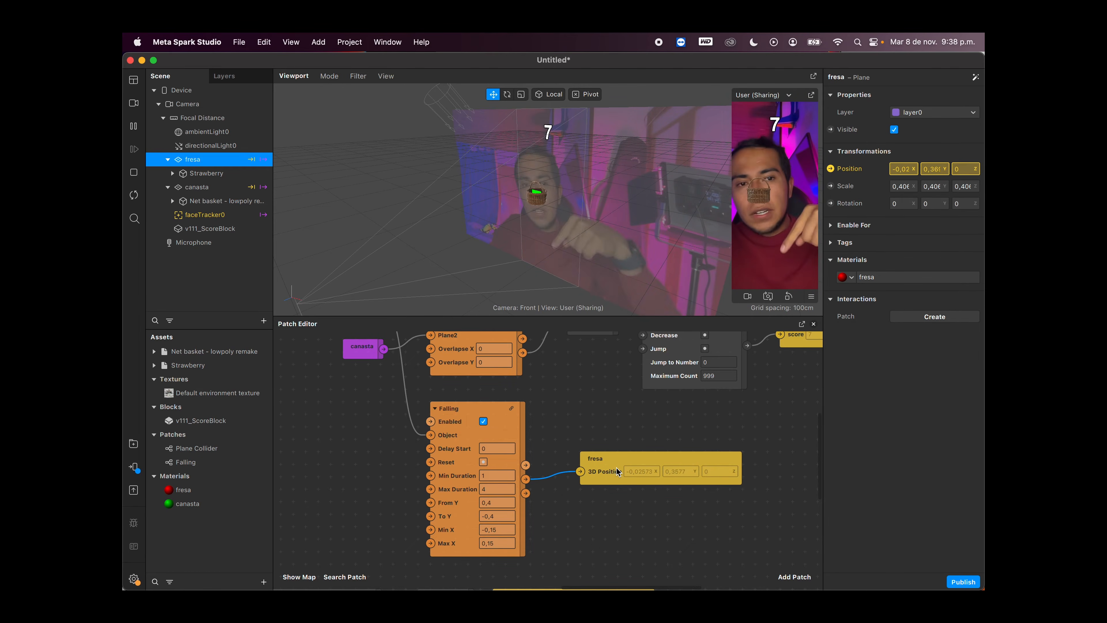
# Step: Connect the Plane Collider's Collided output to Falling's Reset input through a second Pulse patch placed below the first one
pyautogui.scroll(3, 616, 471)
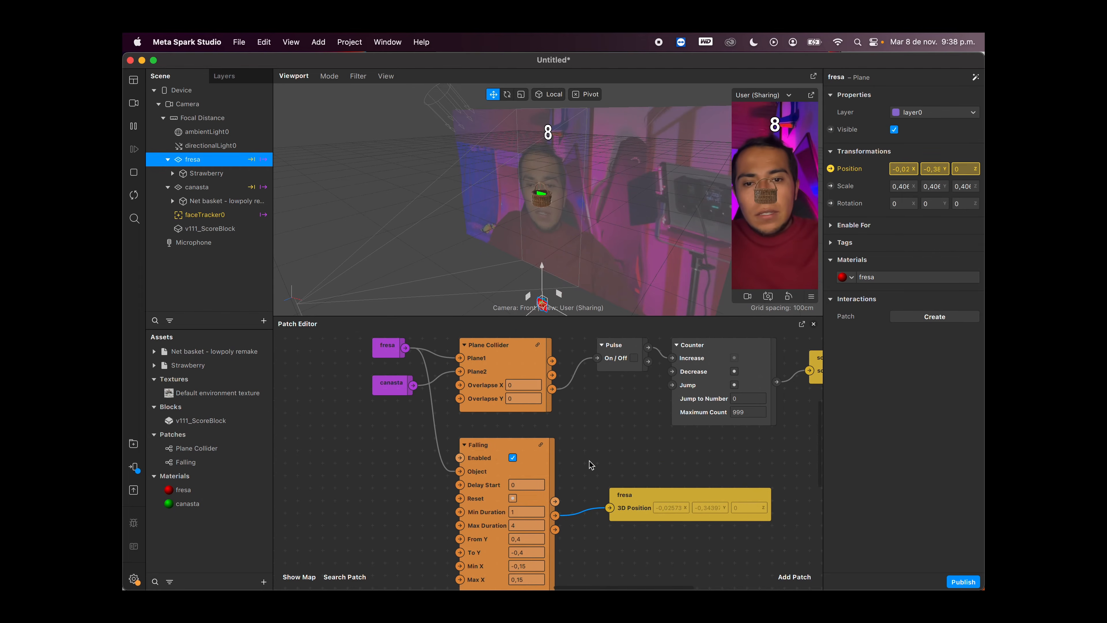
pyautogui.scroll(2, 548, 376)
pyautogui.click(547, 371)
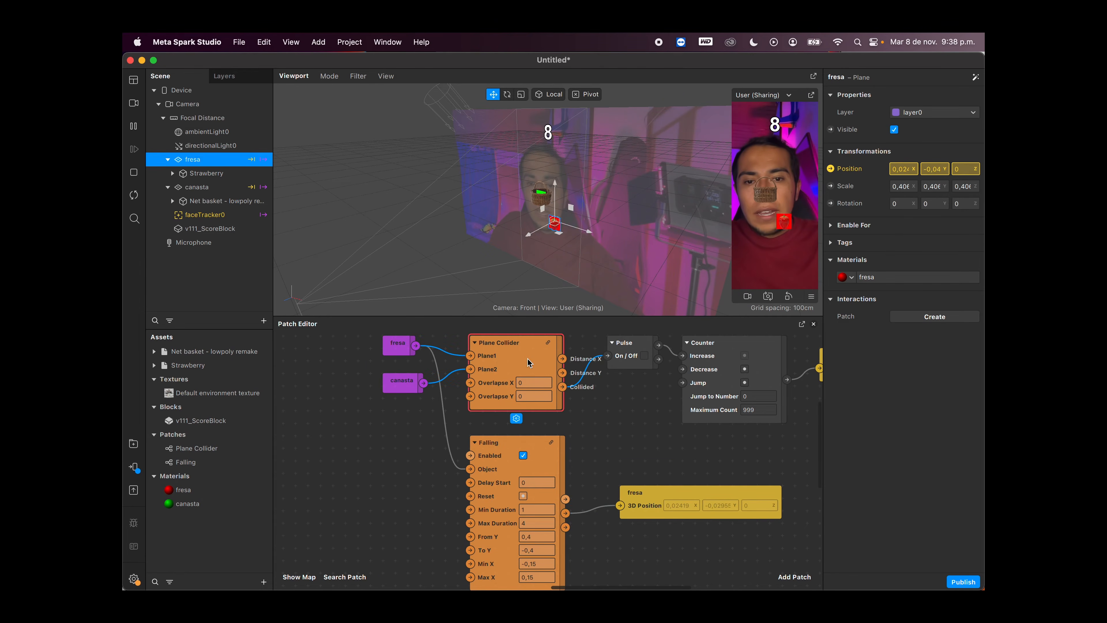
pyautogui.scroll(-2, 523, 475)
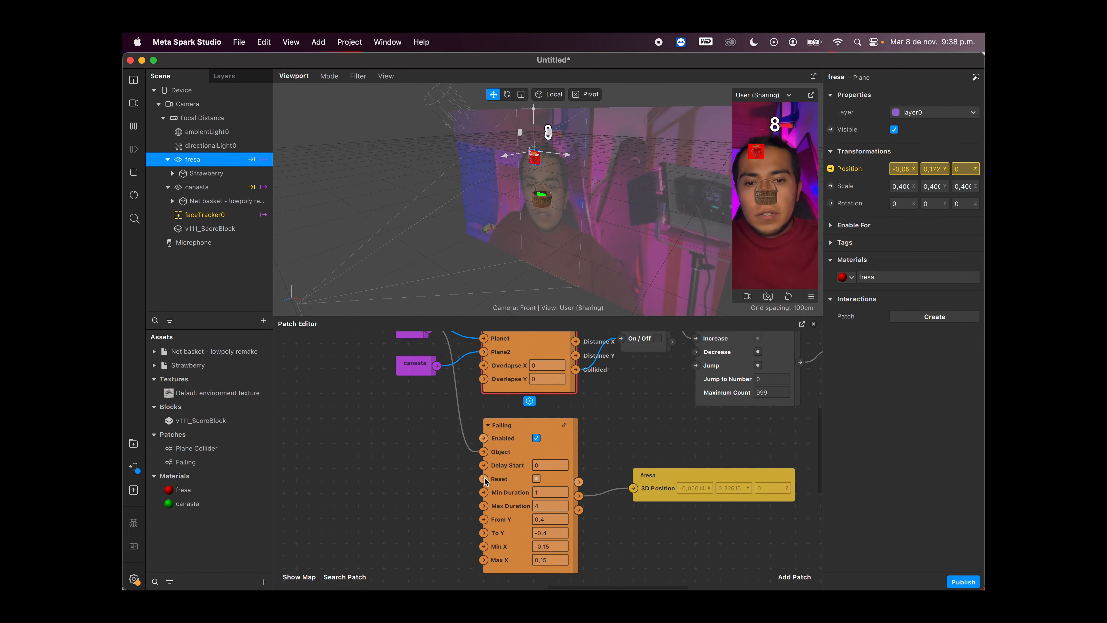
pyautogui.scroll(2, 573, 405)
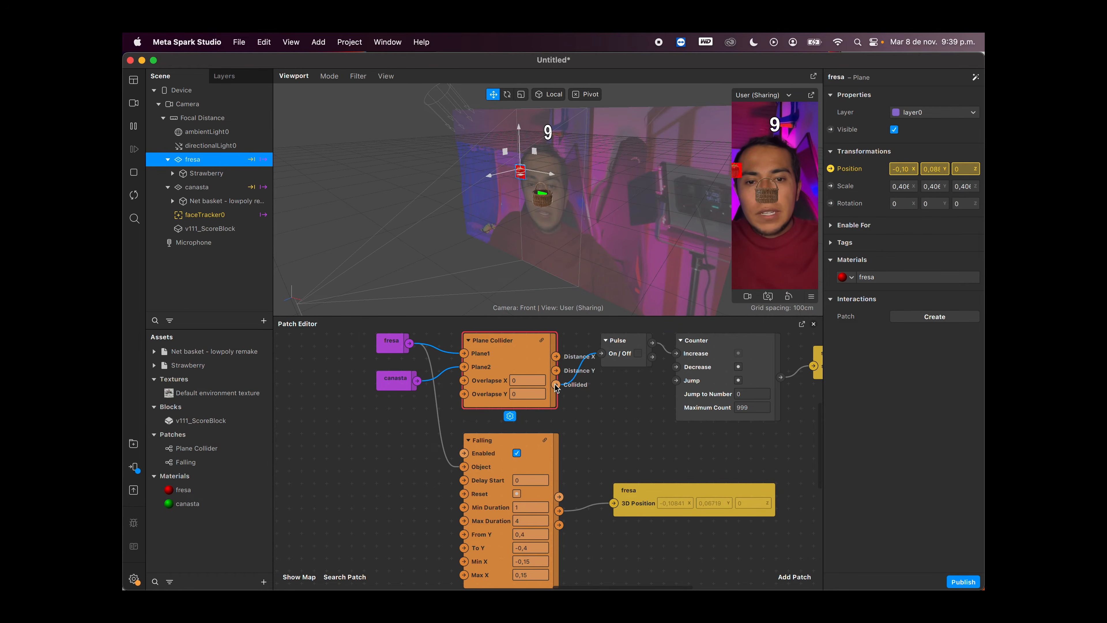
pyautogui.moveTo(556, 385); pyautogui.dragTo(464, 493)
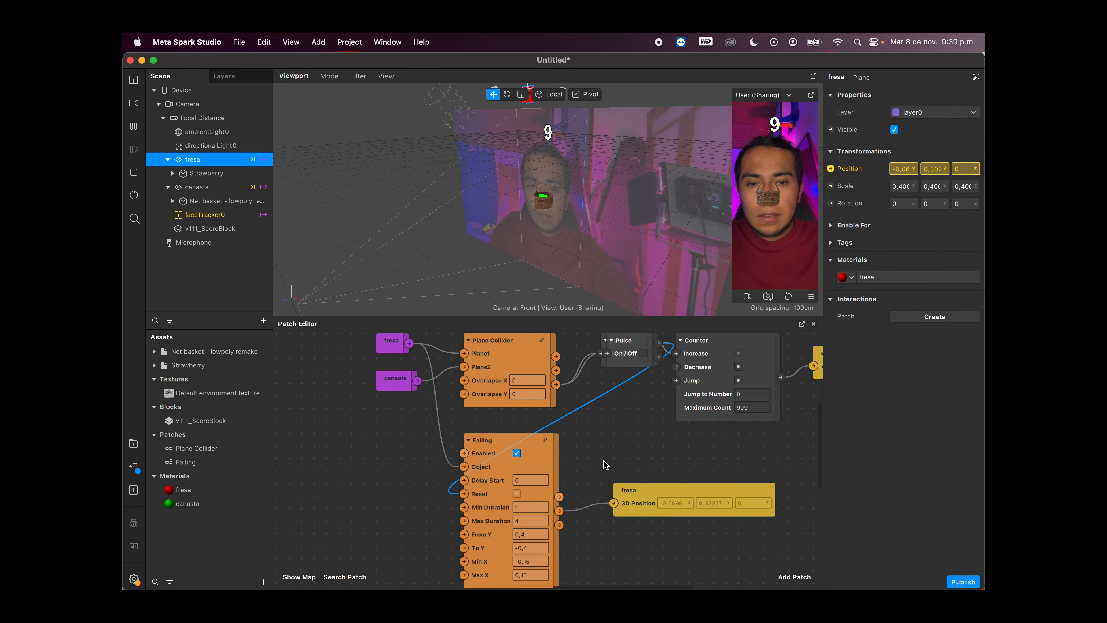
pyautogui.moveTo(628, 362); pyautogui.dragTo(624, 400)
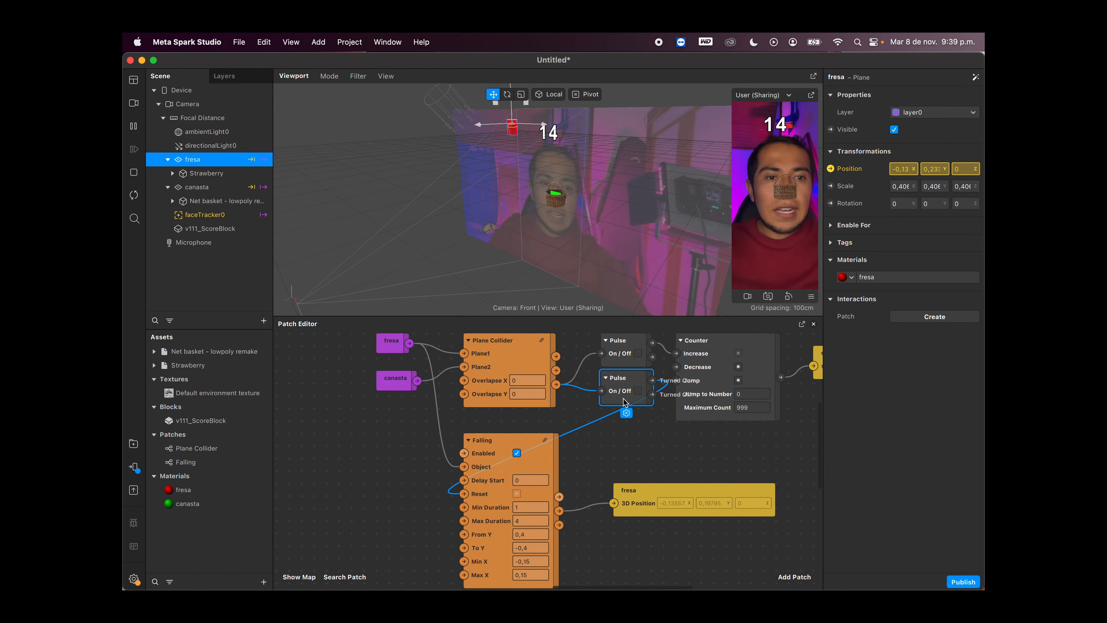
pyautogui.click(811, 298)
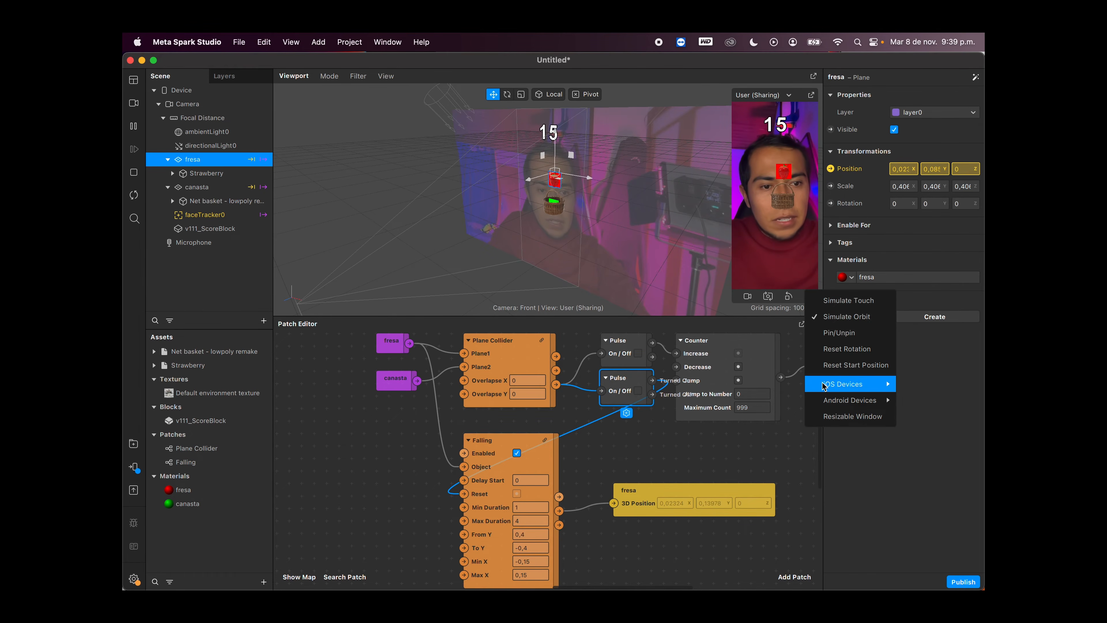
pyautogui.moveTo(843, 384)
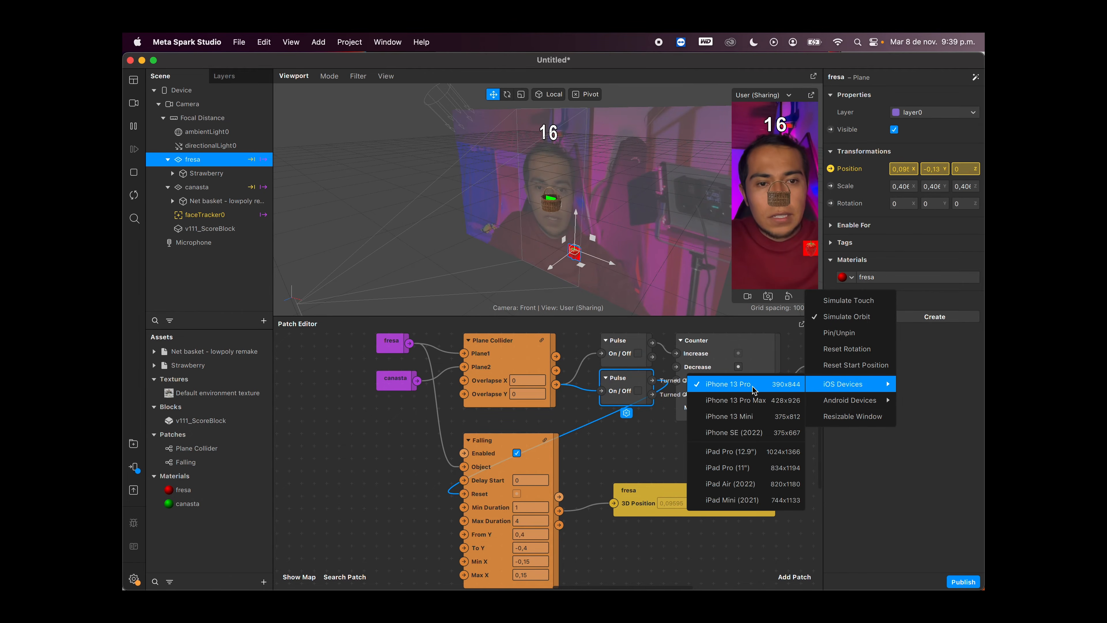
pyautogui.click(657, 432)
# Step: Set the Falling patch's Min X to -0,1 and Max X to 0,1
pyautogui.scroll(-2, 657, 432)
pyautogui.hscroll(-2, 657, 432)
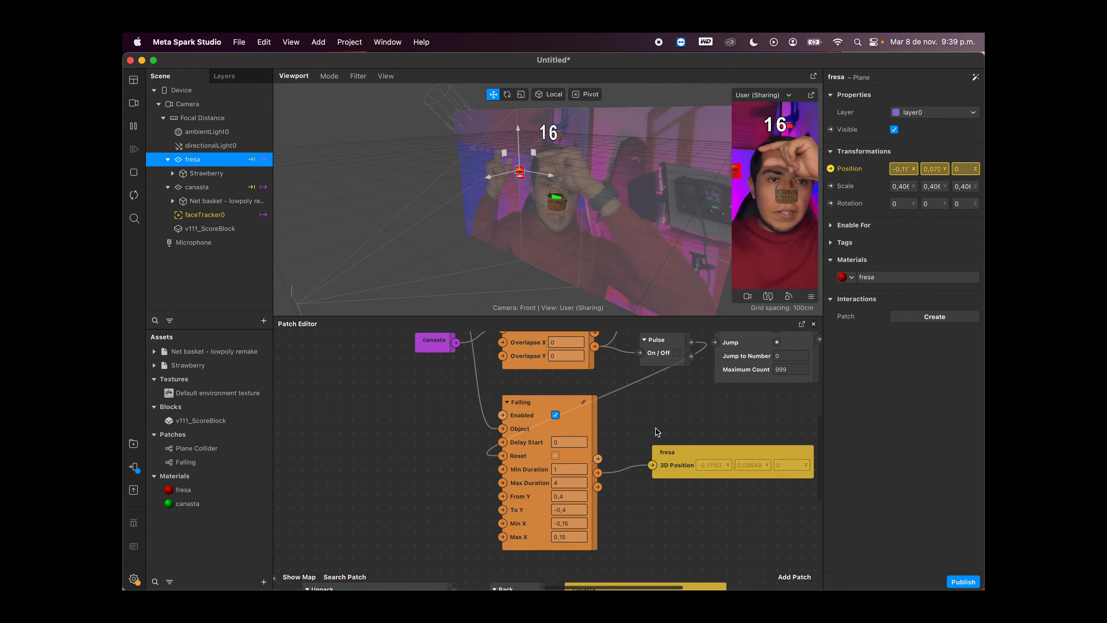
pyautogui.scroll(-2, 576, 497)
pyautogui.hscroll(-2, 577, 497)
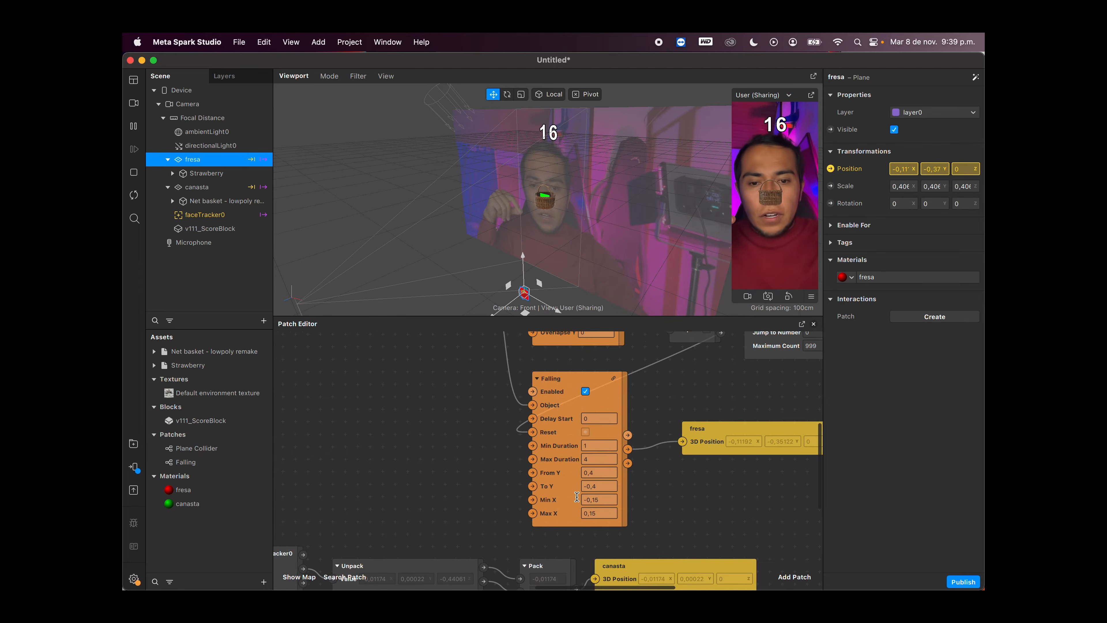
pyautogui.scroll(2, 576, 497)
pyautogui.click(609, 500)
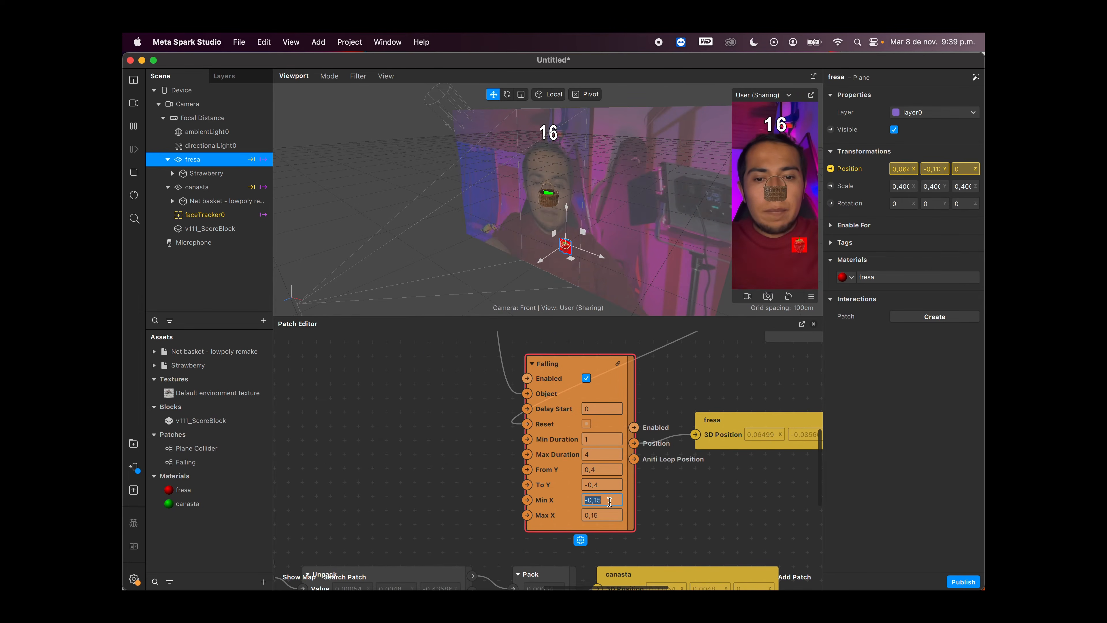
pyautogui.click(609, 502)
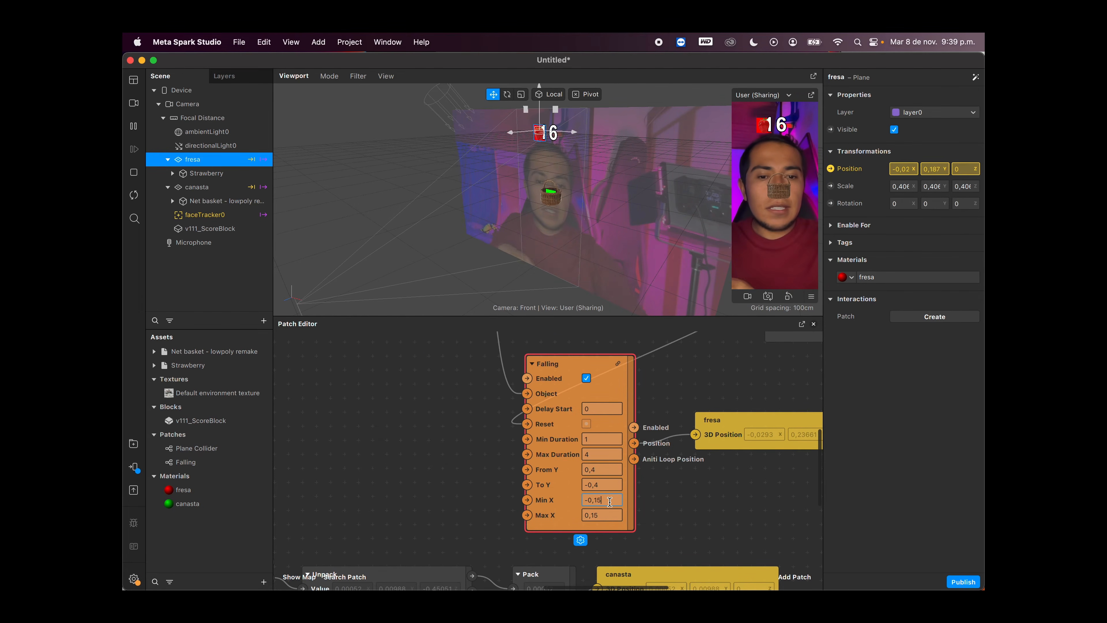
pyautogui.click(607, 513)
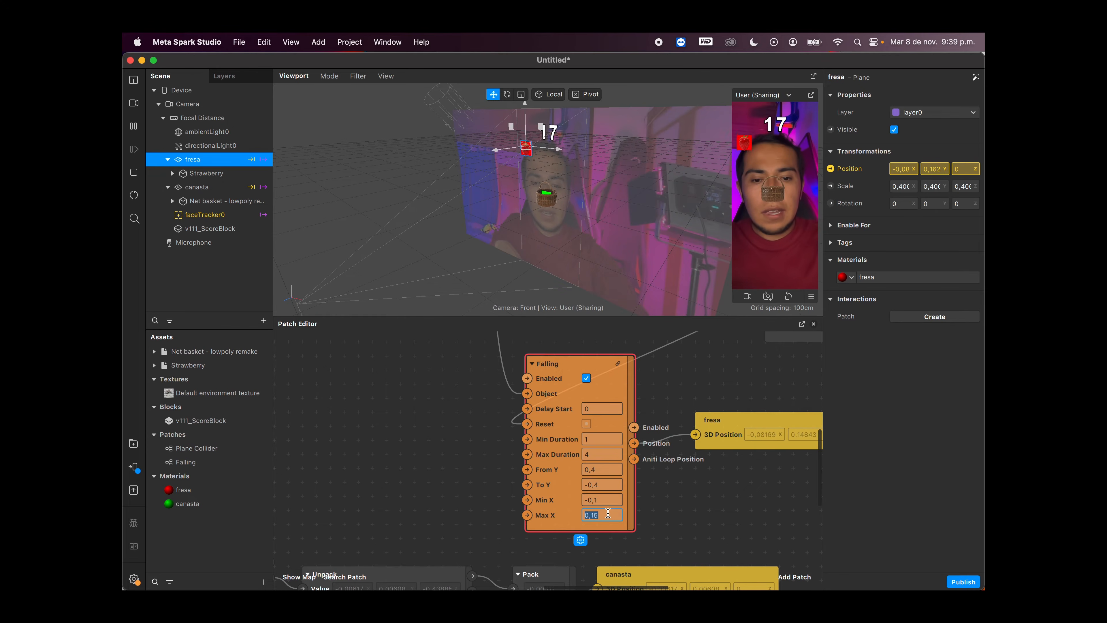
pyautogui.write('0,1')
pyautogui.press('Return')
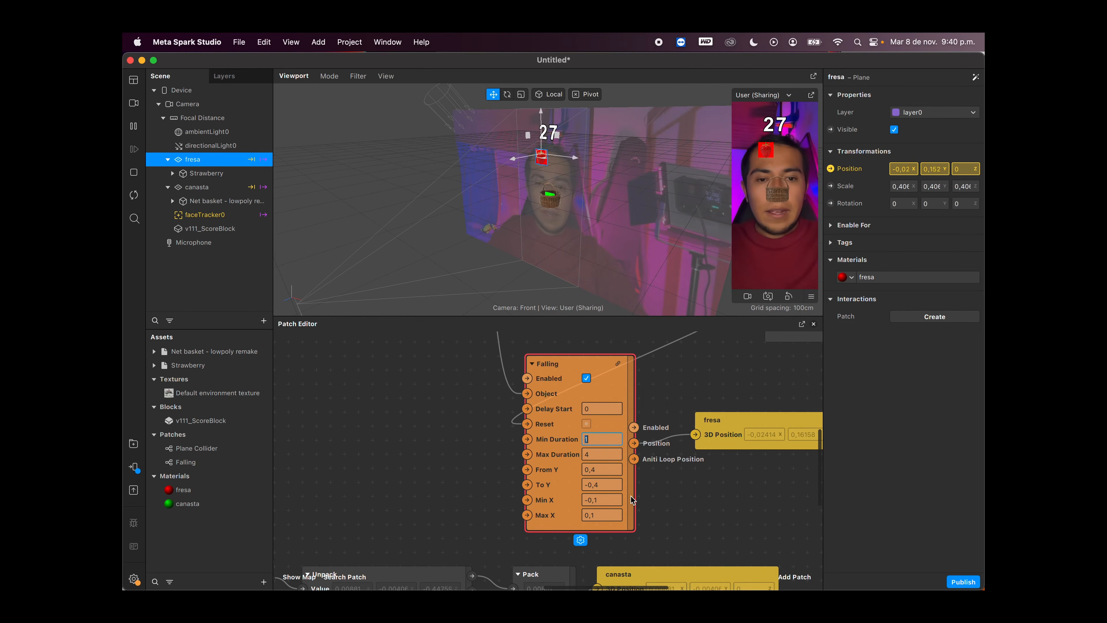
pyautogui.click(670, 502)
# Step: Add a 3D Text object under Focal Distance in the scene
pyautogui.scroll(-3, 670, 501)
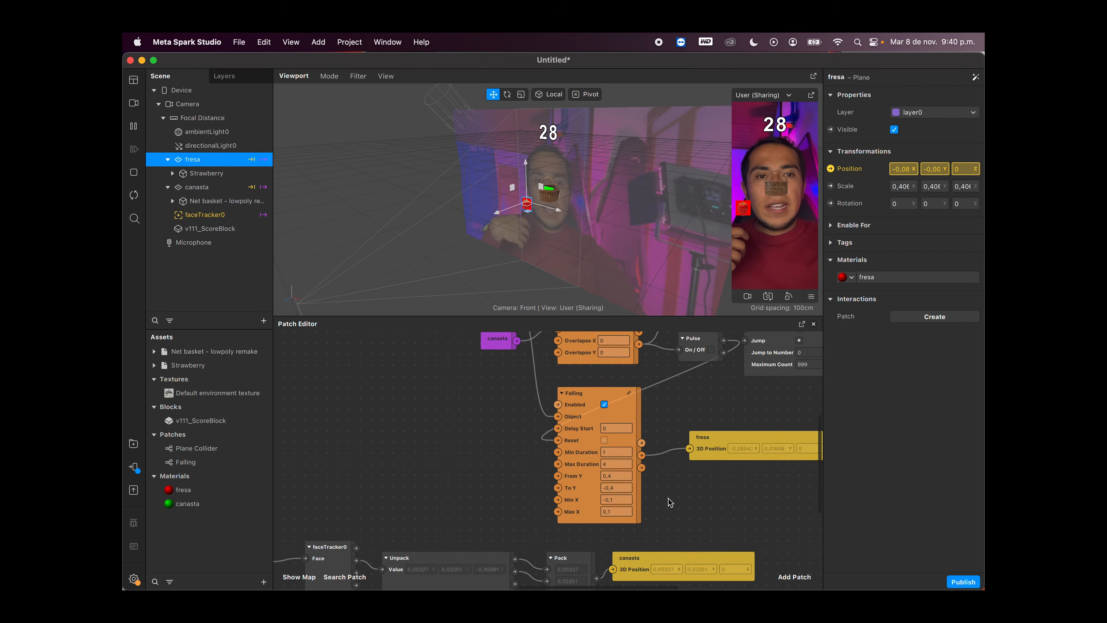
pyautogui.hscroll(10, 669, 501)
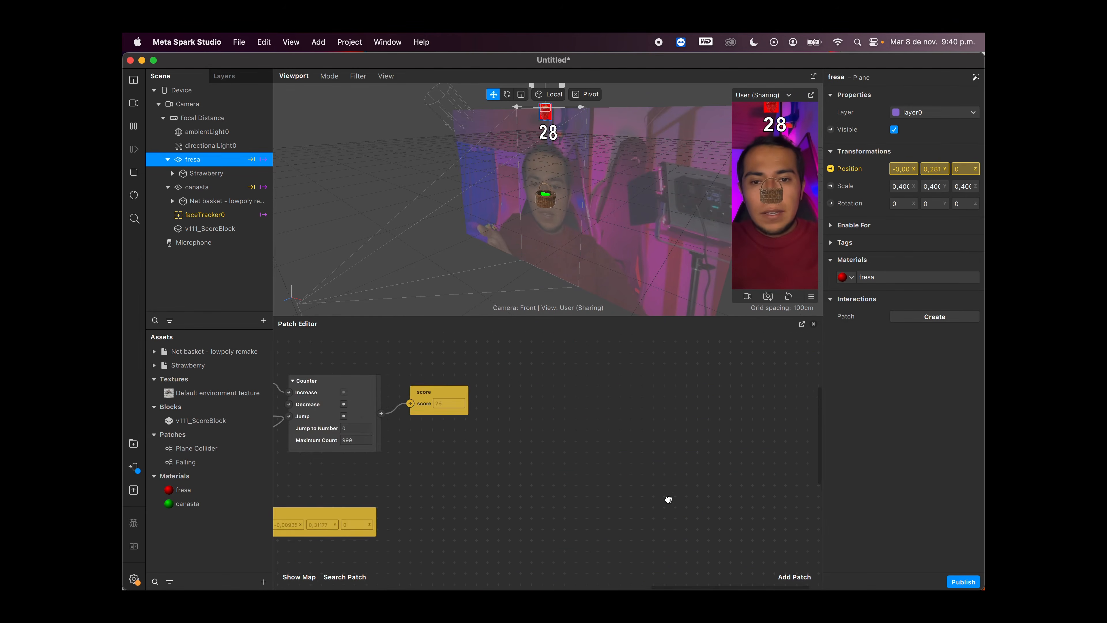
pyautogui.hscroll(-10, 668, 500)
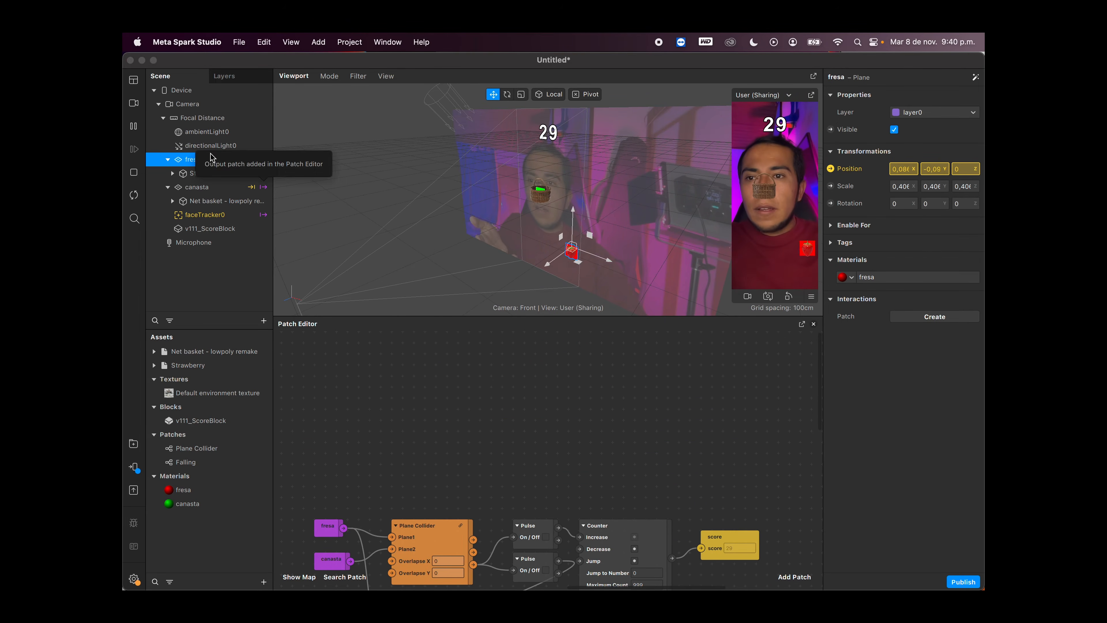
pyautogui.click(190, 119)
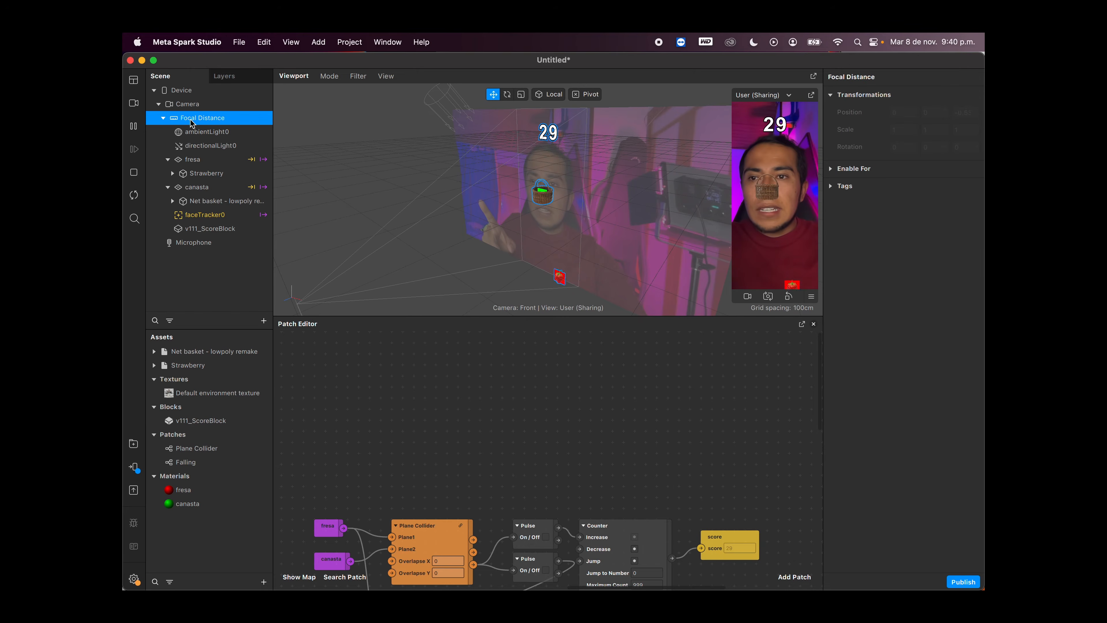
pyautogui.rightClick(195, 122)
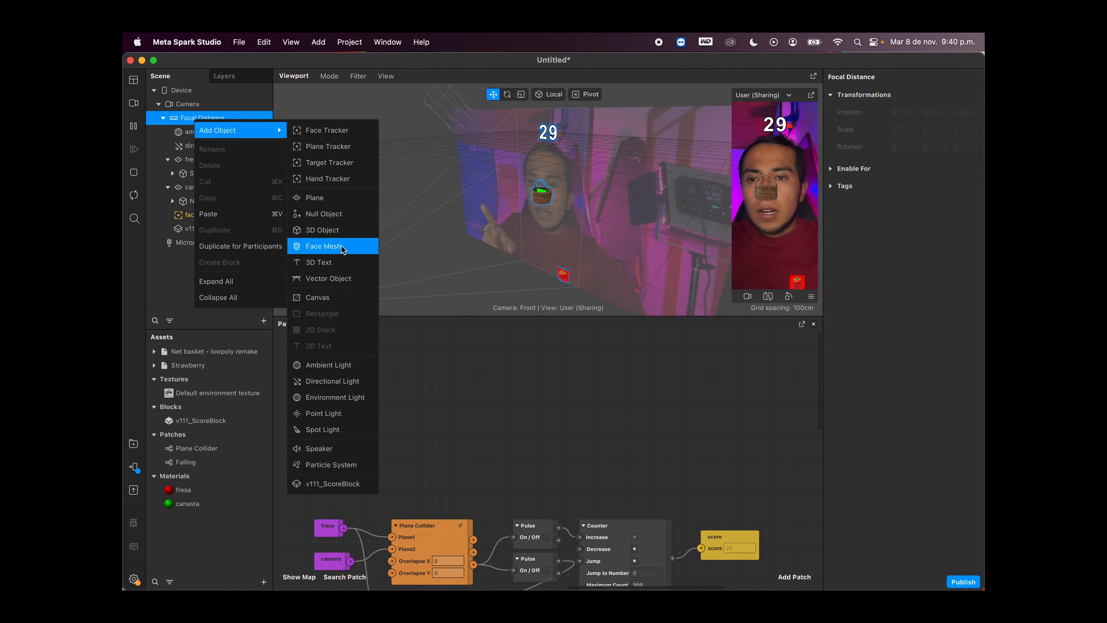
pyautogui.click(339, 262)
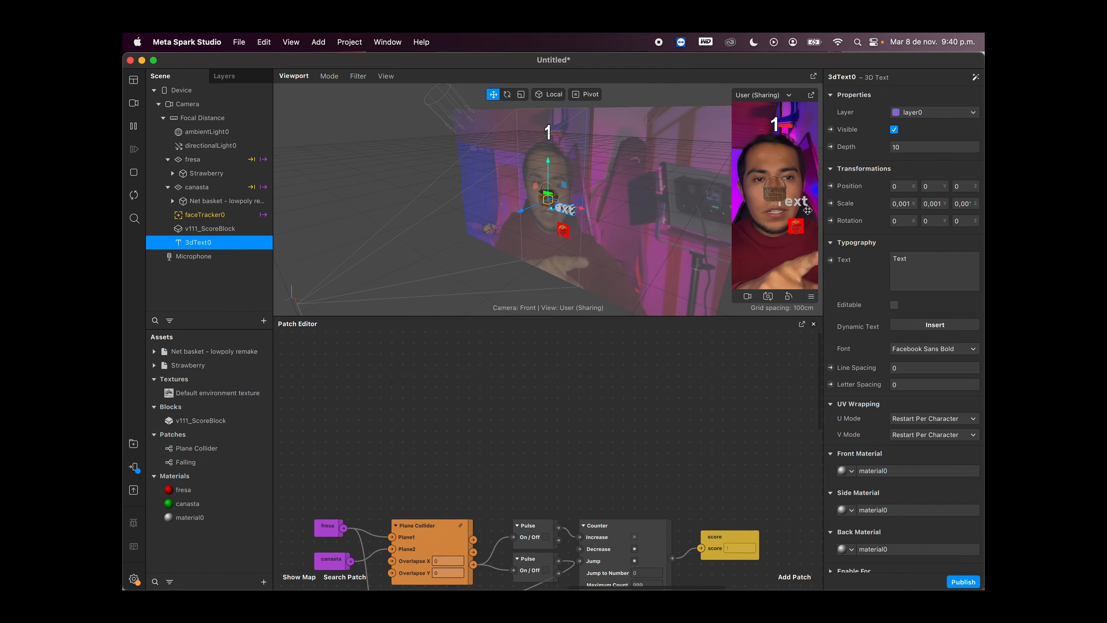
# Step: Move the 3D text to the upper left of the preview beside the score, at about 0,215 in Y, and scale it down
pyautogui.moveTo(548, 161); pyautogui.dragTo(551, 85)
pyautogui.moveTo(583, 132); pyautogui.dragTo(530, 126)
pyautogui.click(521, 95)
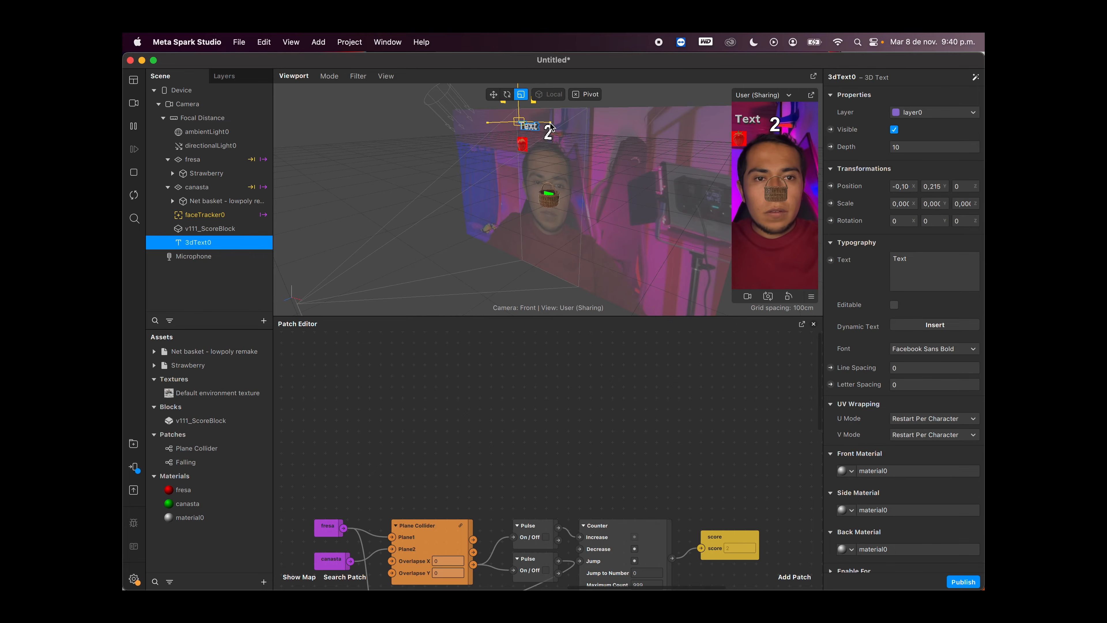
pyautogui.press('w')
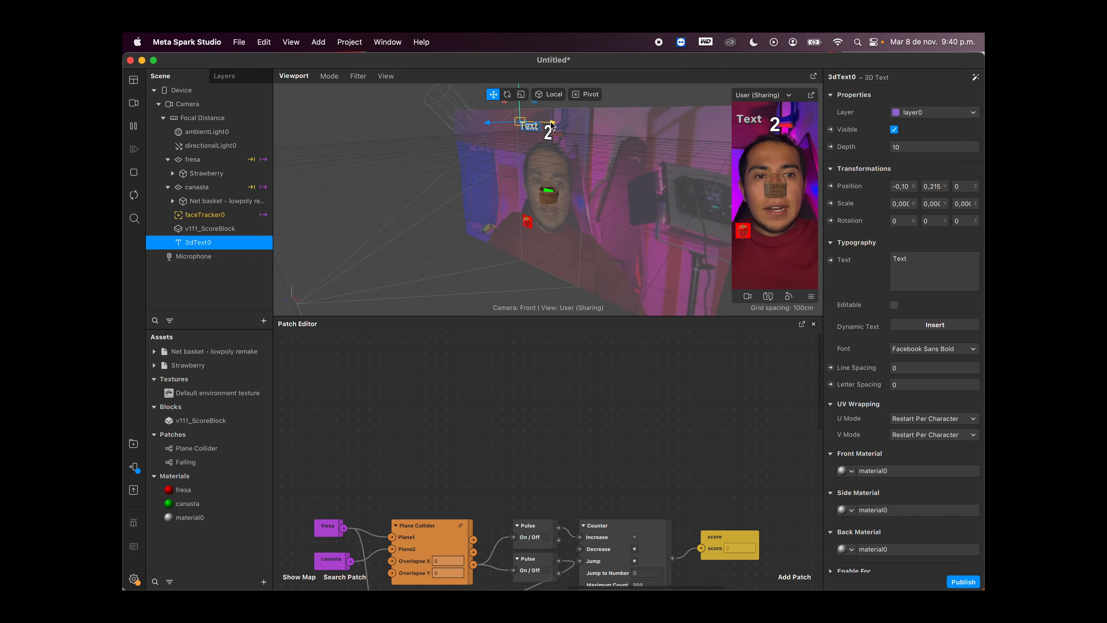
# Step: Replace the 3D text's content with "nivel 1"
pyautogui.click(923, 266)
pyautogui.press('BackSpace')
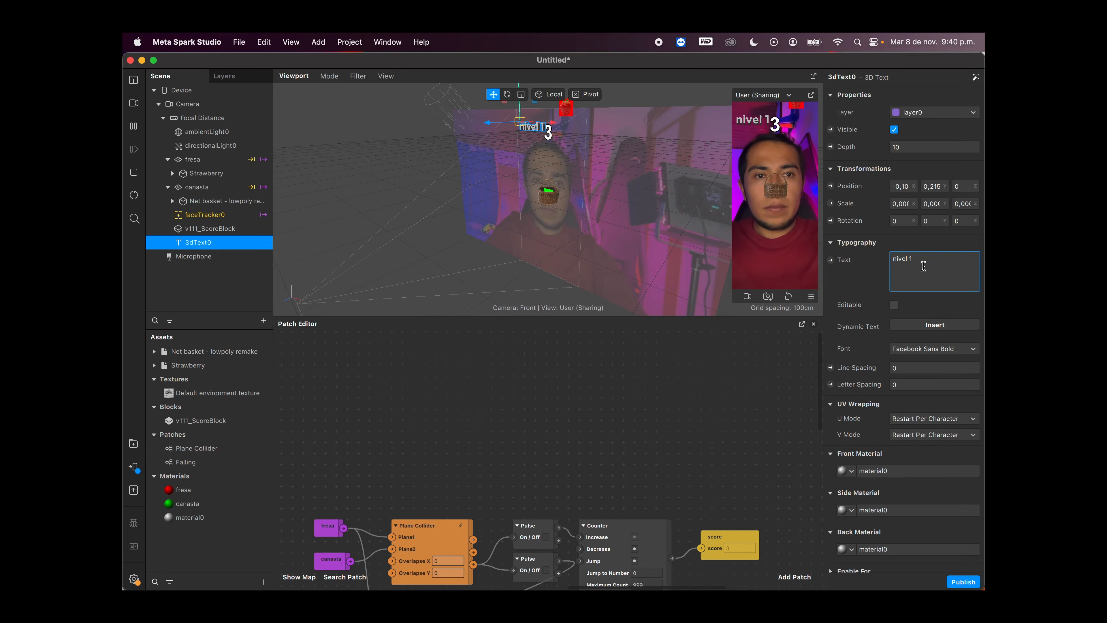
# Step: Raise the "nivel 1" 3D text above the score, to about 0,23 in Y
pyautogui.click(684, 158)
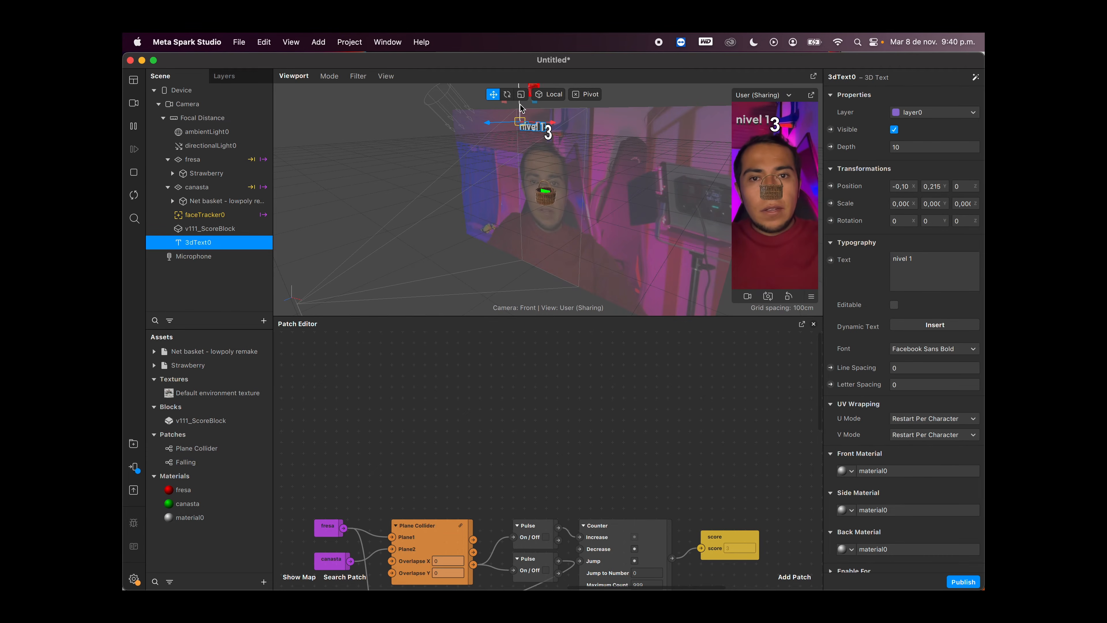
pyautogui.moveTo(520, 108); pyautogui.dragTo(520, 98)
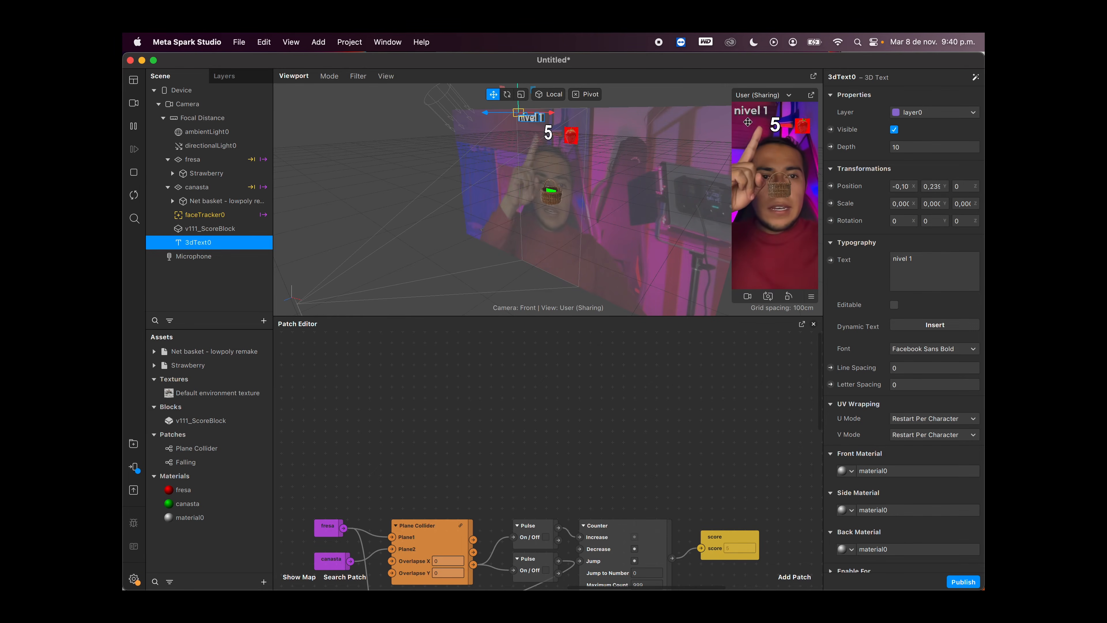
# Step: Set the diffuse color of material0, used by the level text, to the Apple palette's Green
pyautogui.scroll(-3, 876, 431)
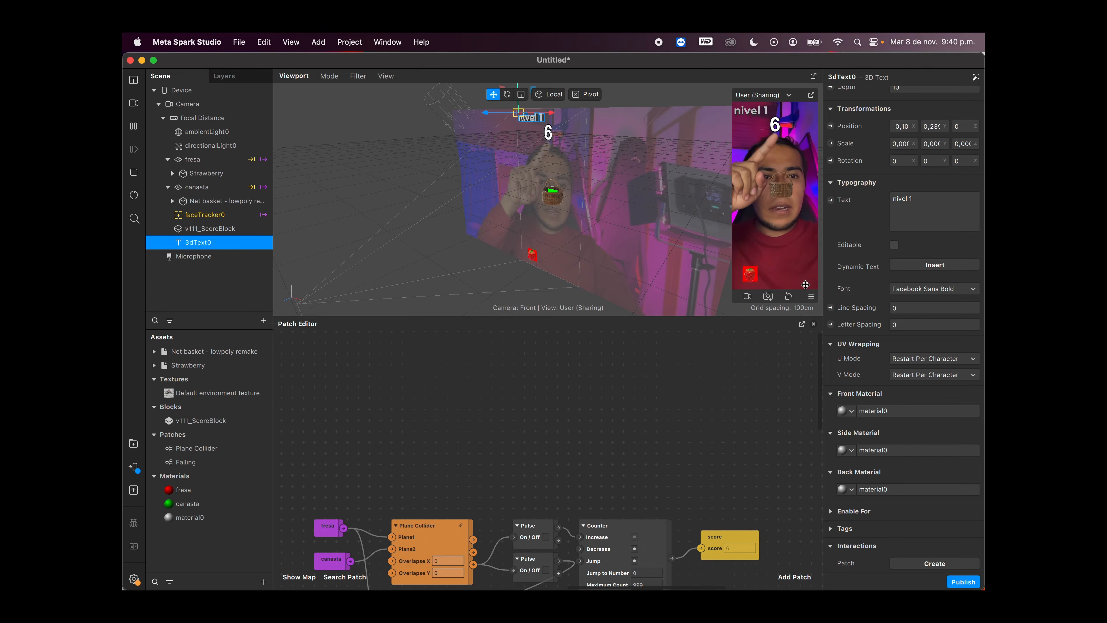
pyautogui.click(190, 519)
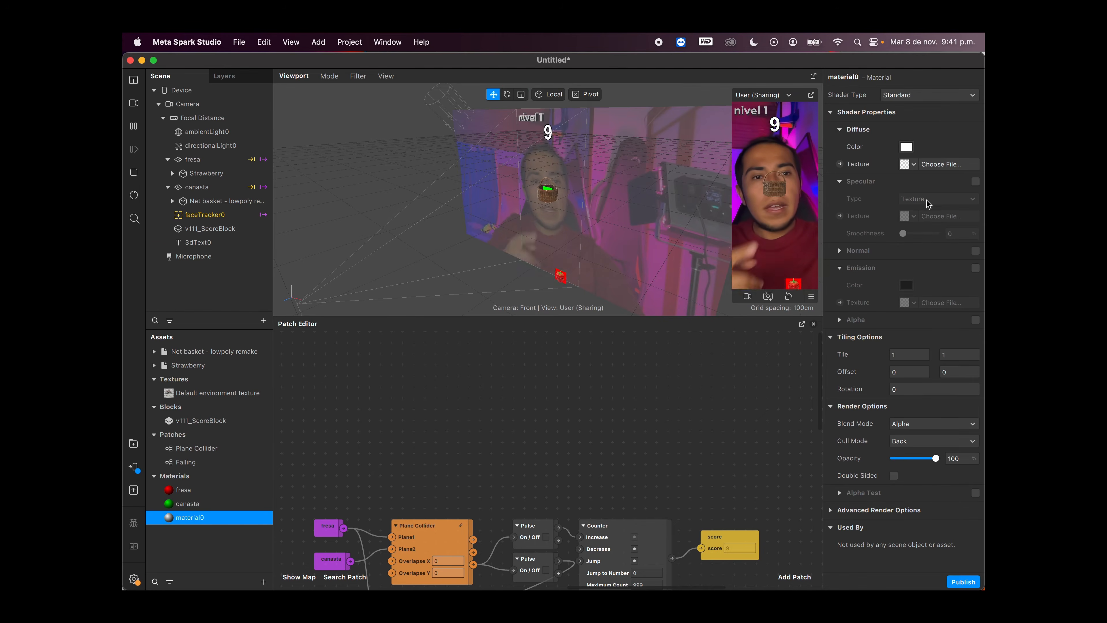
pyautogui.click(906, 148)
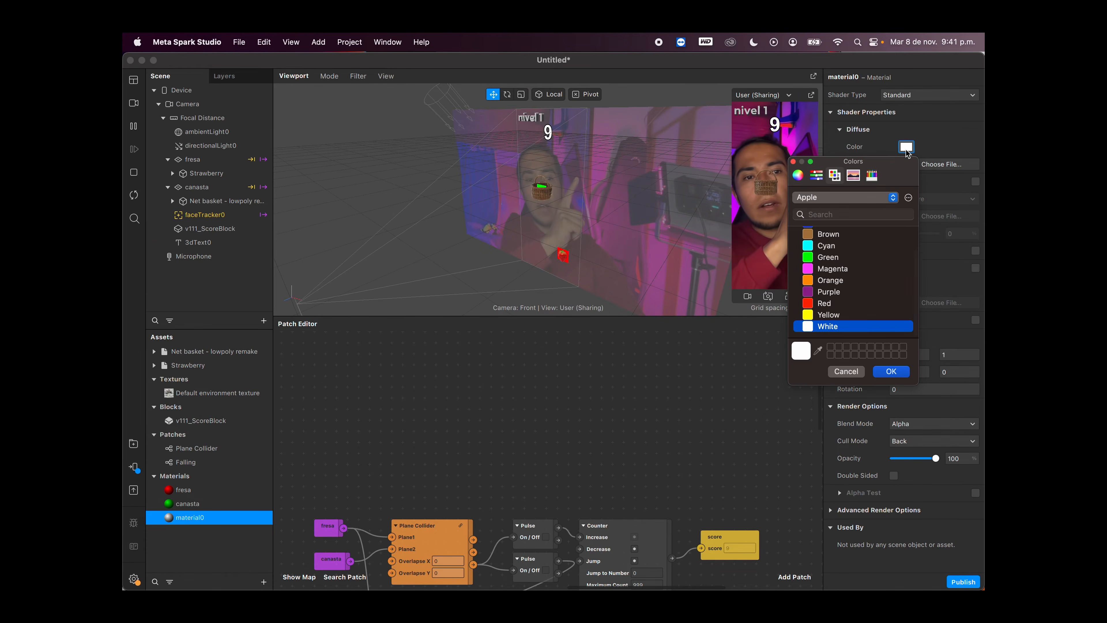
pyautogui.click(832, 257)
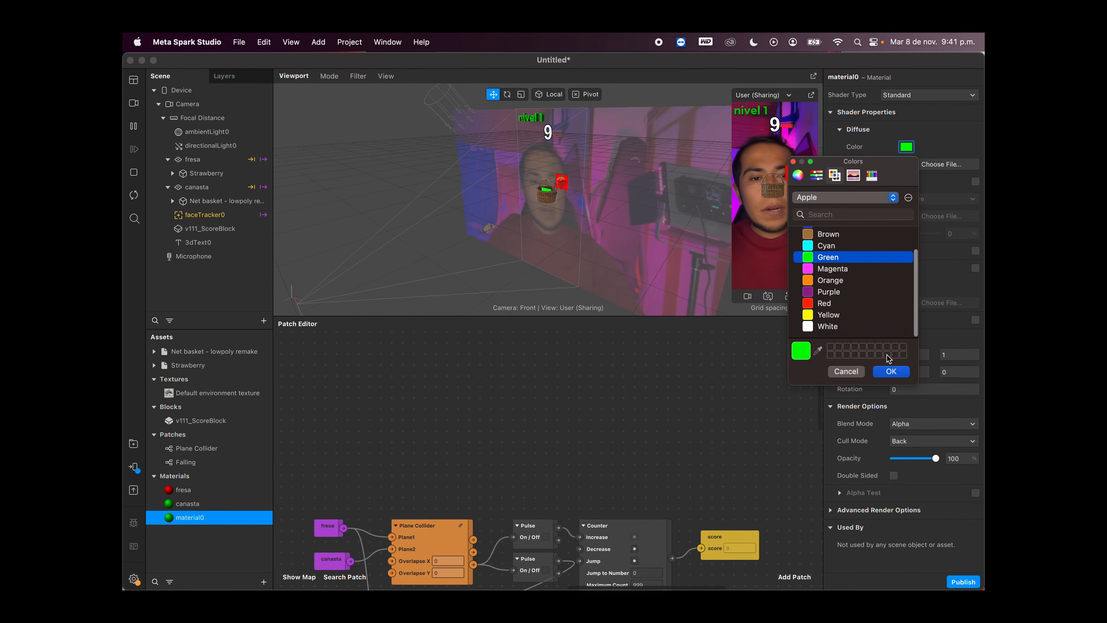
pyautogui.click(890, 371)
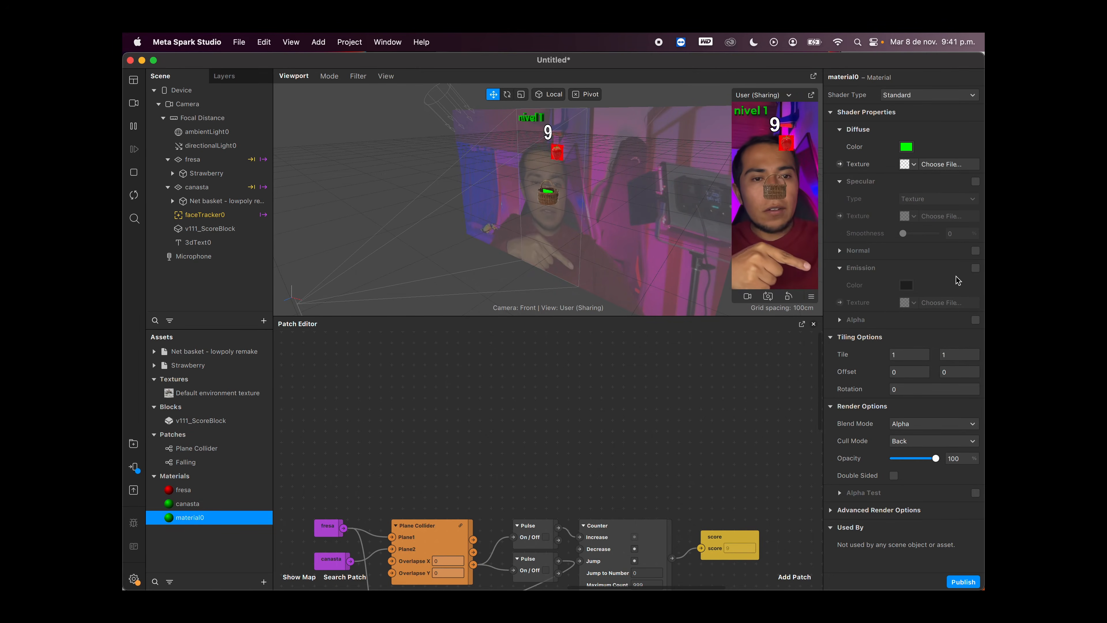
# Step: Enable Emission on material0 and set its emission color to a dark gray
pyautogui.click(975, 268)
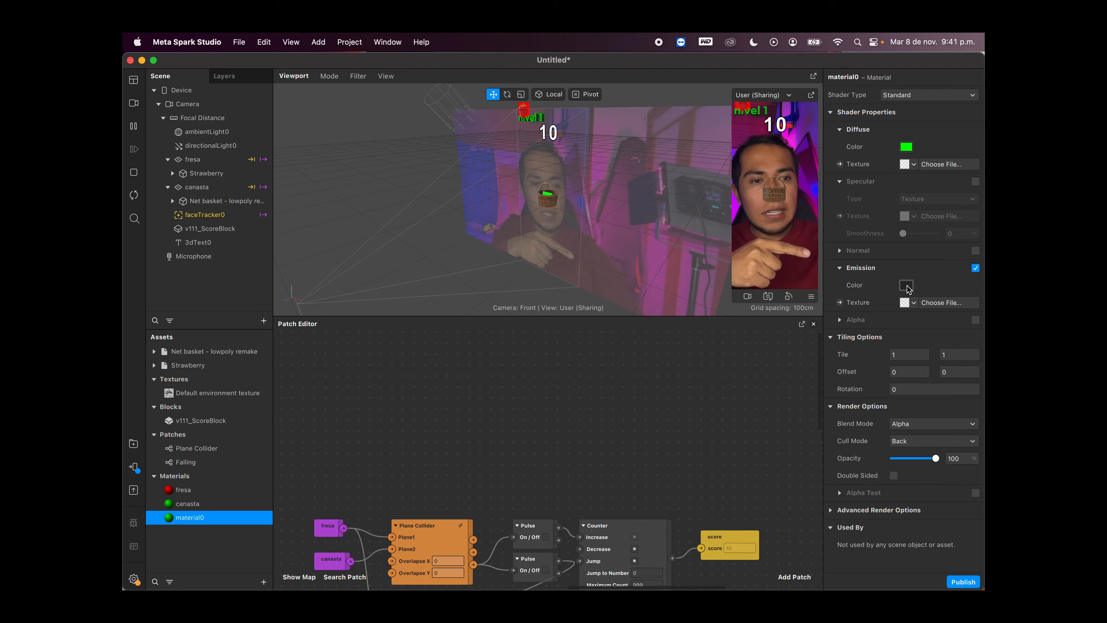
pyautogui.click(906, 284)
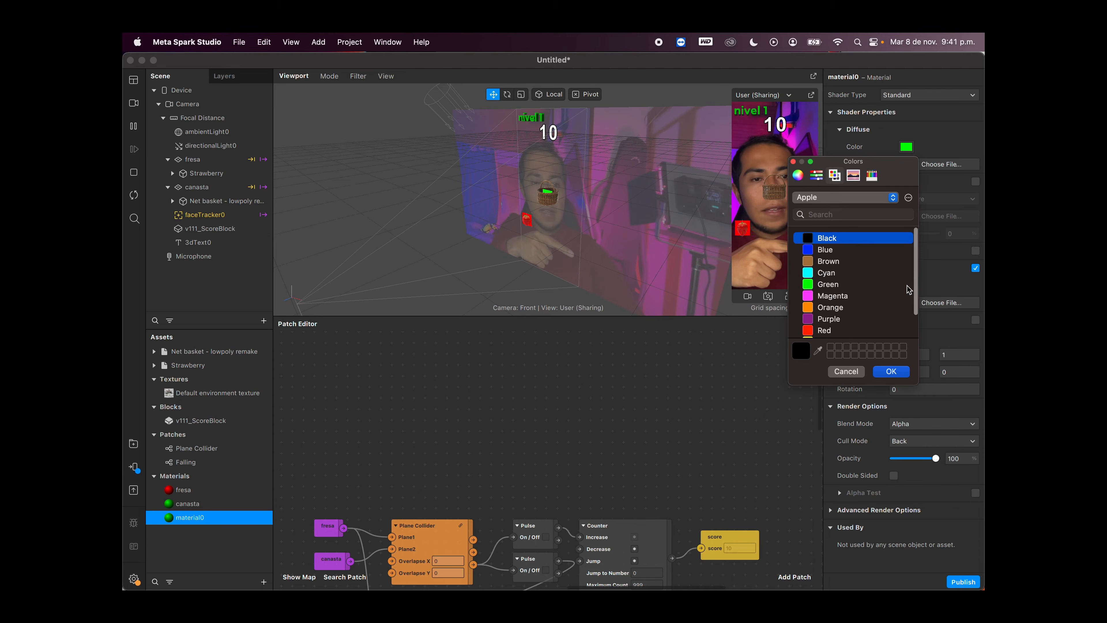
pyautogui.click(799, 178)
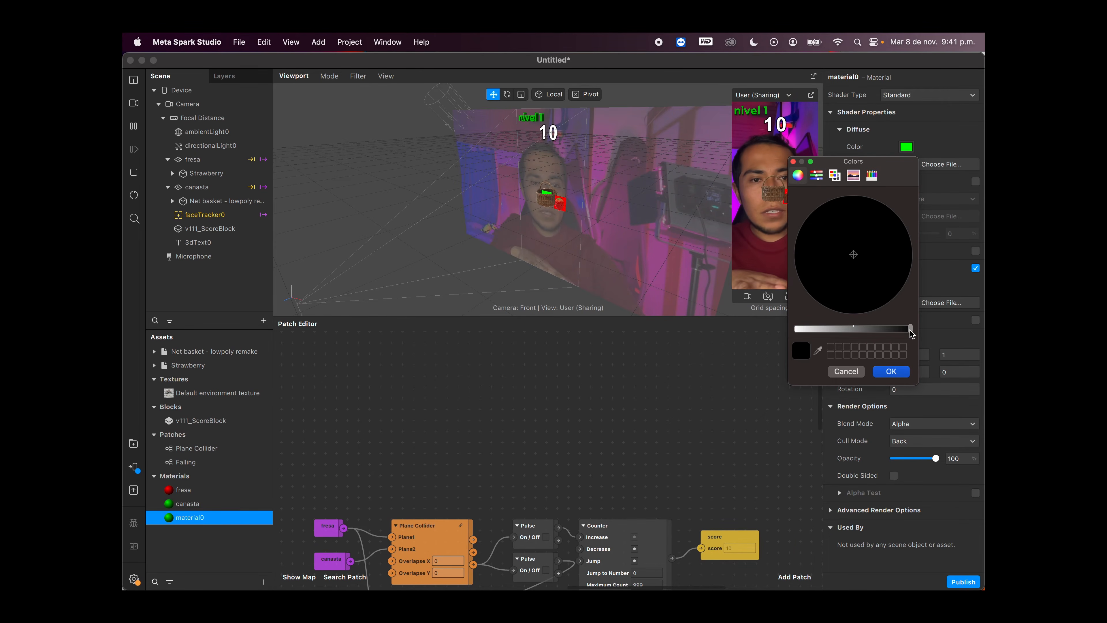
pyautogui.moveTo(911, 329); pyautogui.dragTo(868, 330)
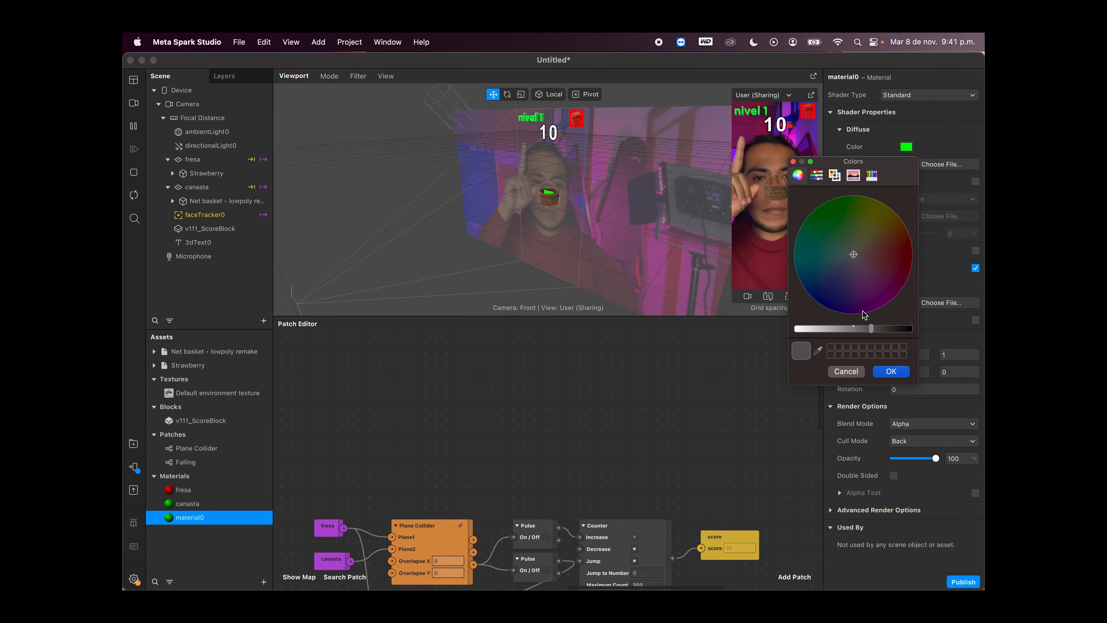
pyautogui.click(890, 371)
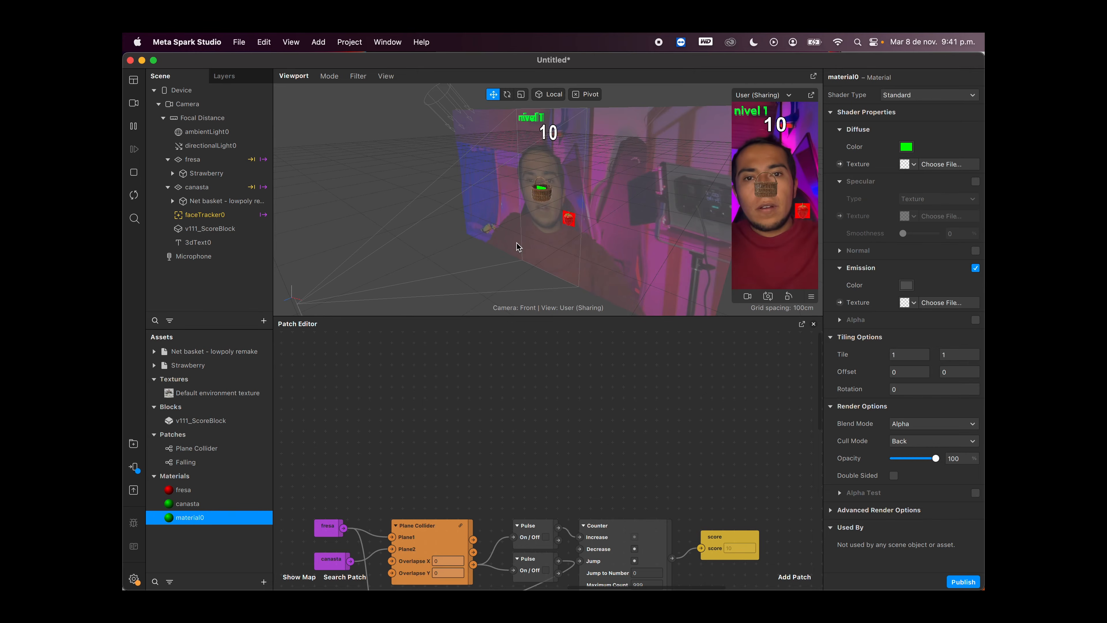
# Step: Lower the score block slightly beneath the level text, to about 0,176 in Y
pyautogui.click(548, 133)
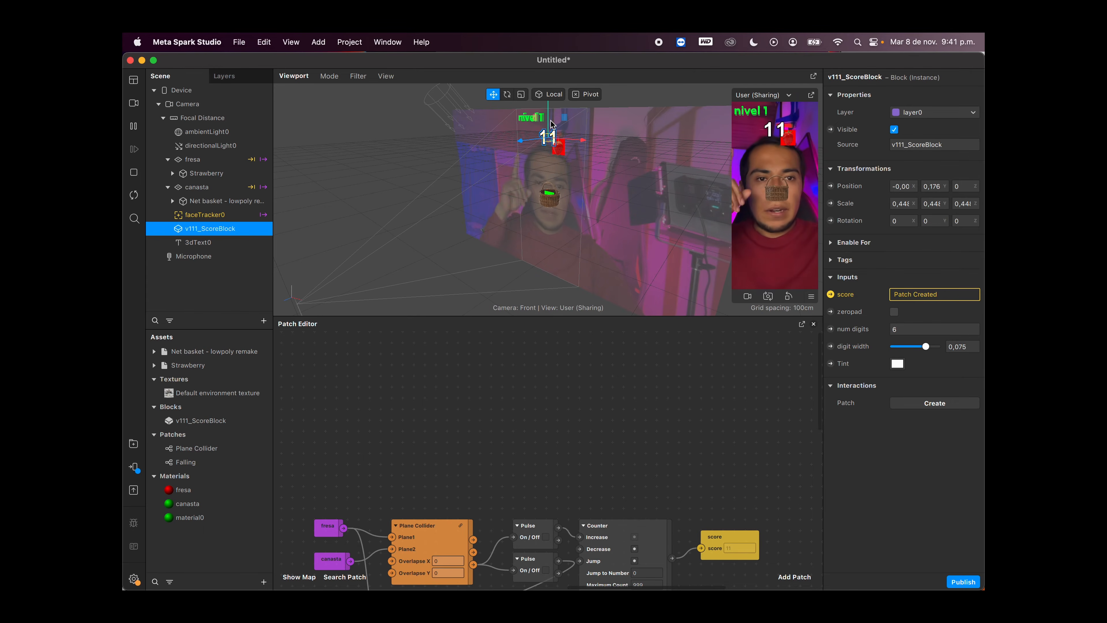
pyautogui.moveTo(646, 417); pyautogui.dragTo(671, 394)
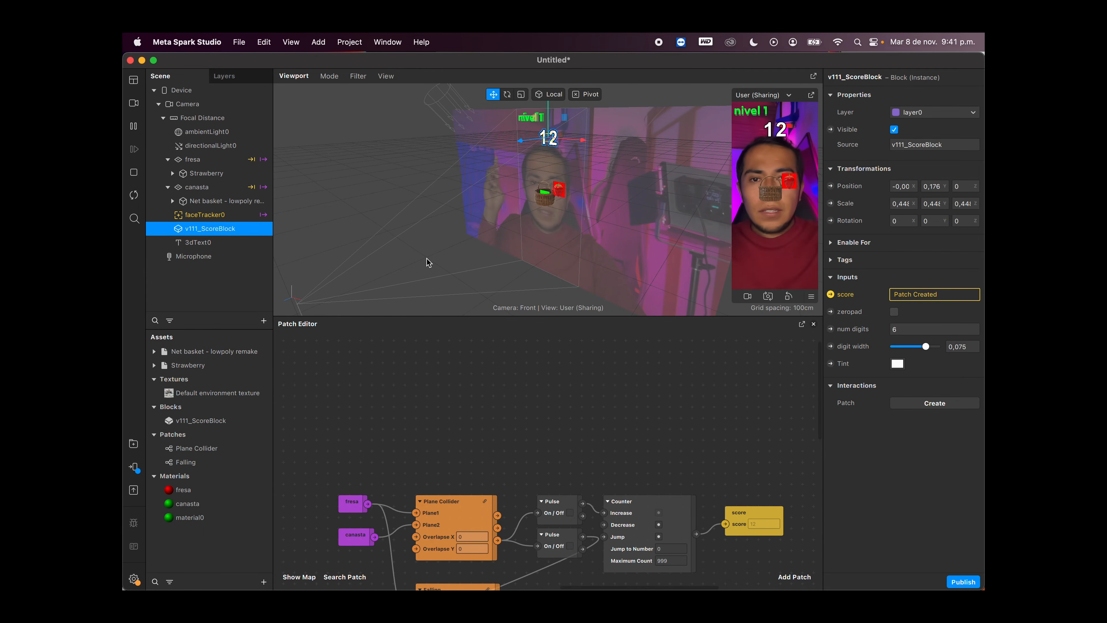
# Step: Rename the 3D text object in the scene as nivel1
pyautogui.click(235, 242)
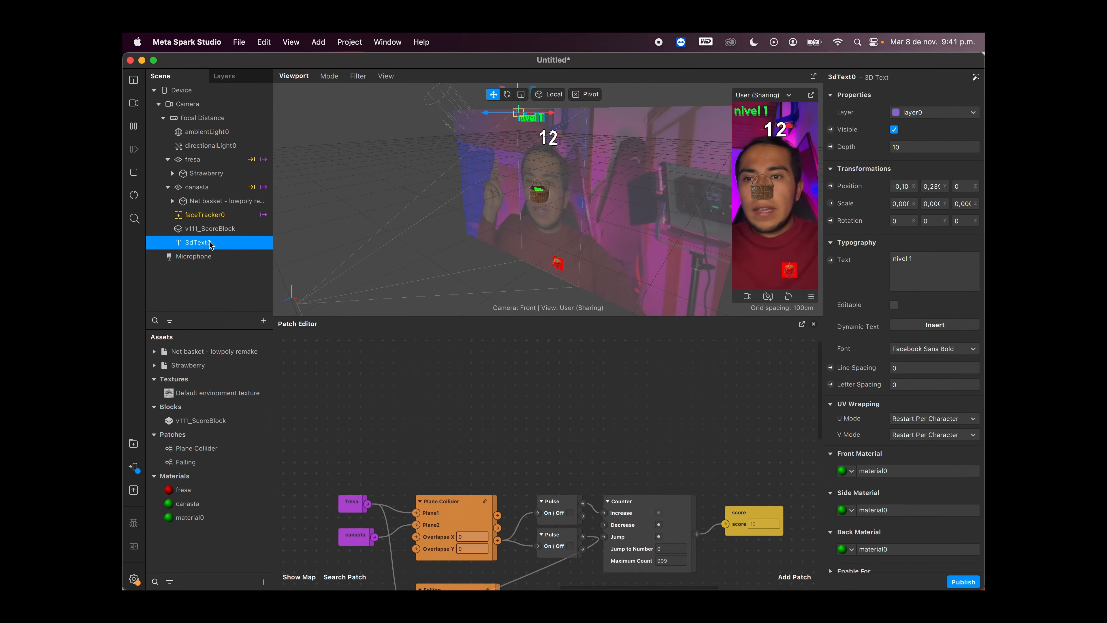
pyautogui.doubleClick(240, 248)
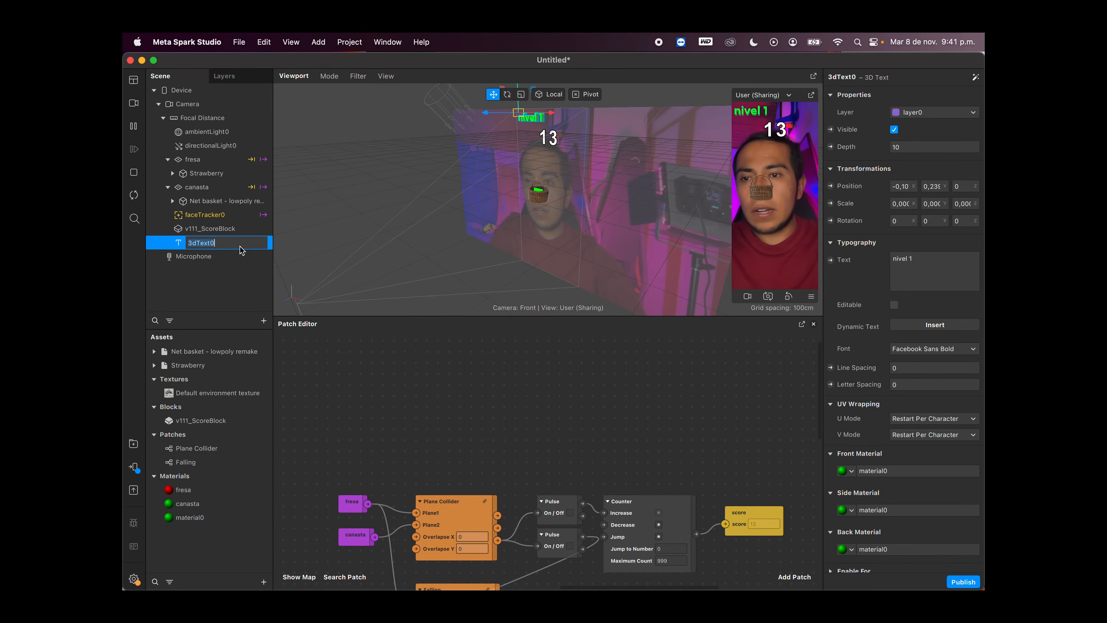
pyautogui.write('nie')
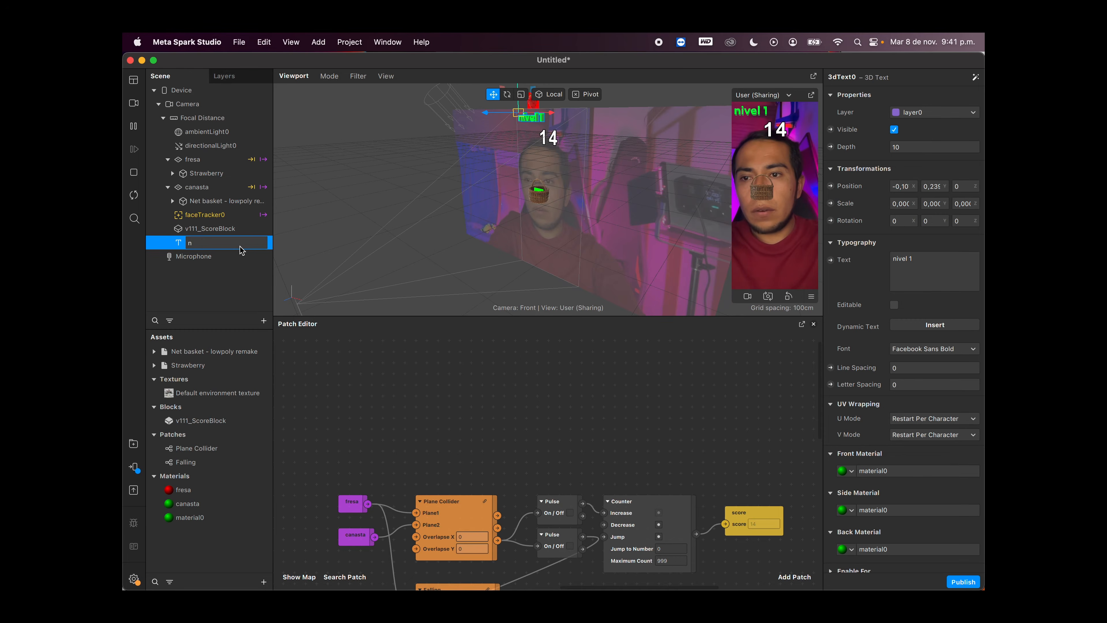
pyautogui.press('Return')
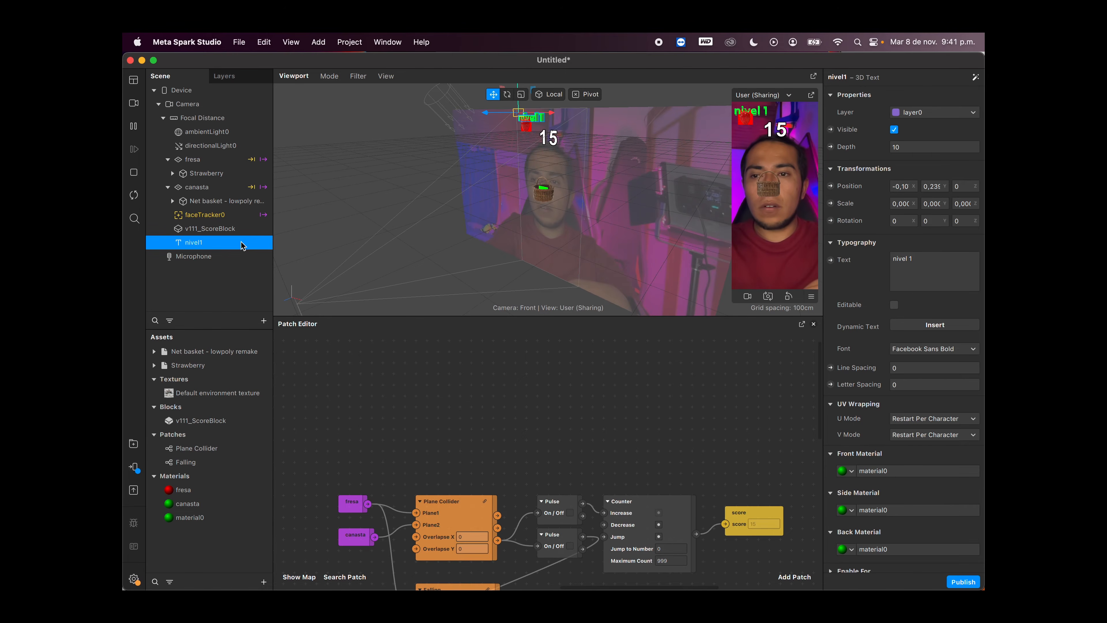
# Step: Duplicate the nivel1 text, and duplicate that copy once more, for three 3D text objects in total
pyautogui.press('super+d')
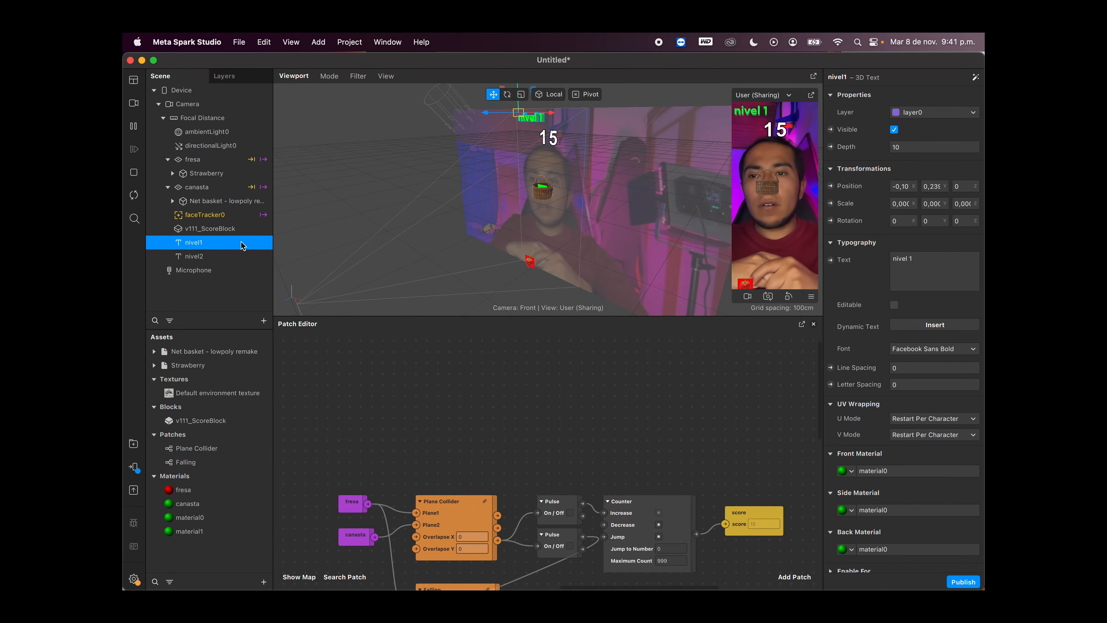
pyautogui.click(234, 260)
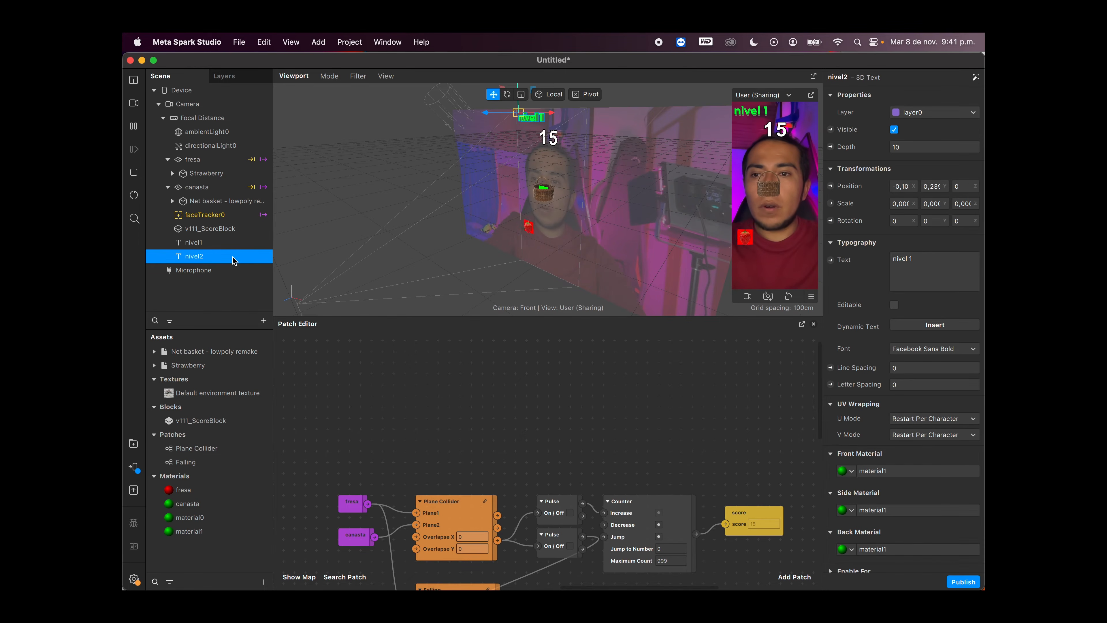
pyautogui.press('super+d')
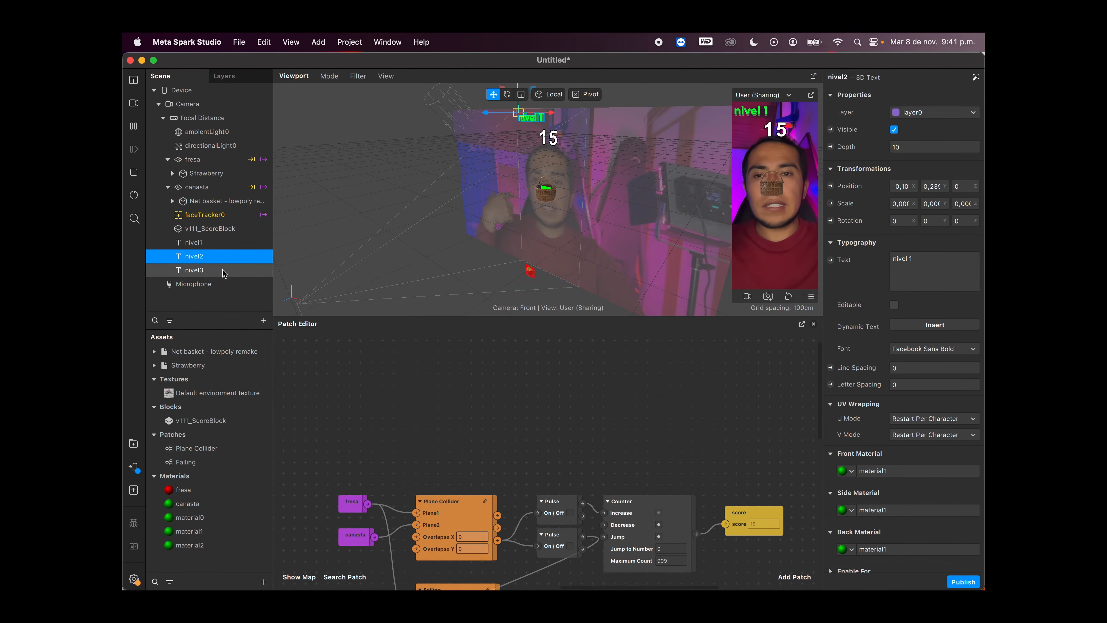
# Step: Rename the third 3D text object as Win
pyautogui.click(223, 271)
pyautogui.click(223, 271)
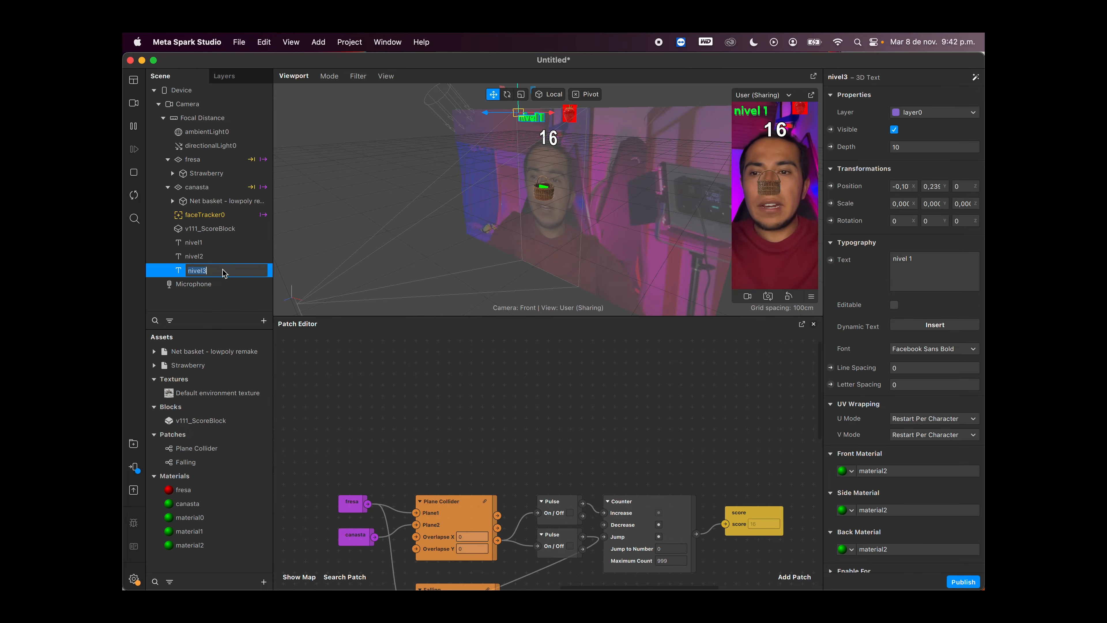
pyautogui.write('W')
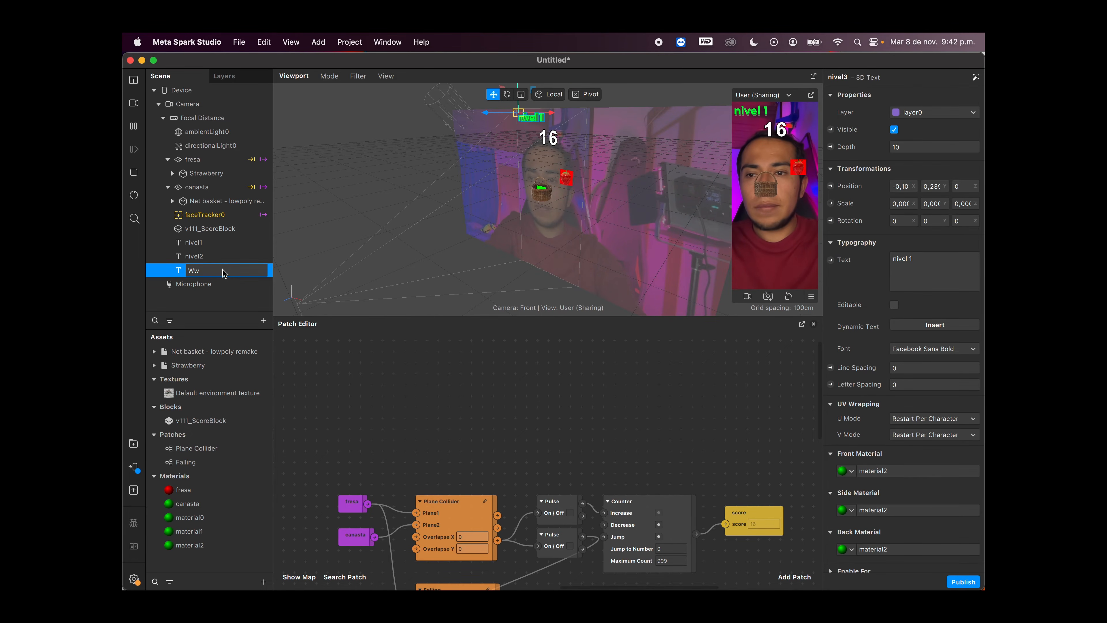
pyautogui.write('in')
pyautogui.press('Return')
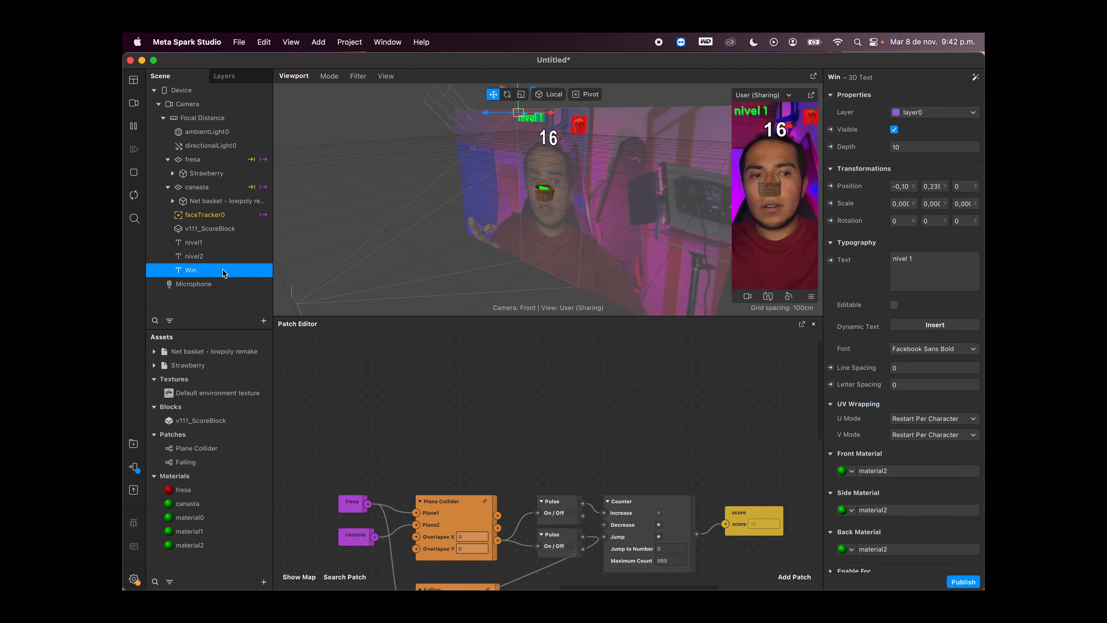
# Step: Replace the text content of the Win object with "Win"
pyautogui.click(938, 266)
pyautogui.press('BackSpace')
pyautogui.press('BackSpace')
pyautogui.press('BackSpace')
pyautogui.press('BackSpace')
pyautogui.press('BackSpace')
pyautogui.press('BackSpace')
pyautogui.press('BackSpace')
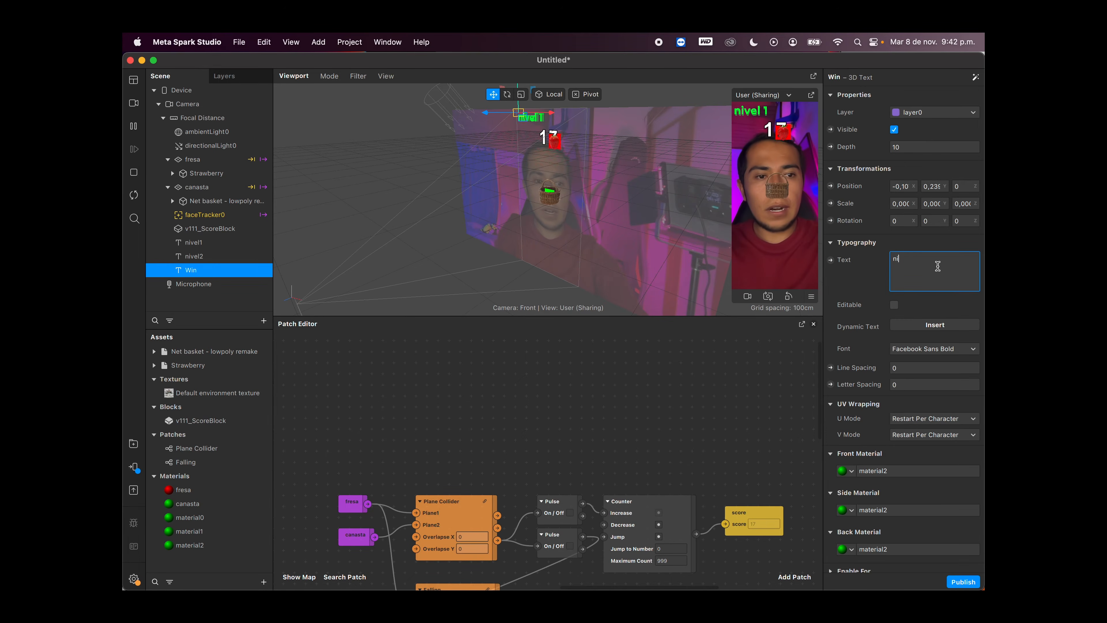
pyautogui.write('Win')
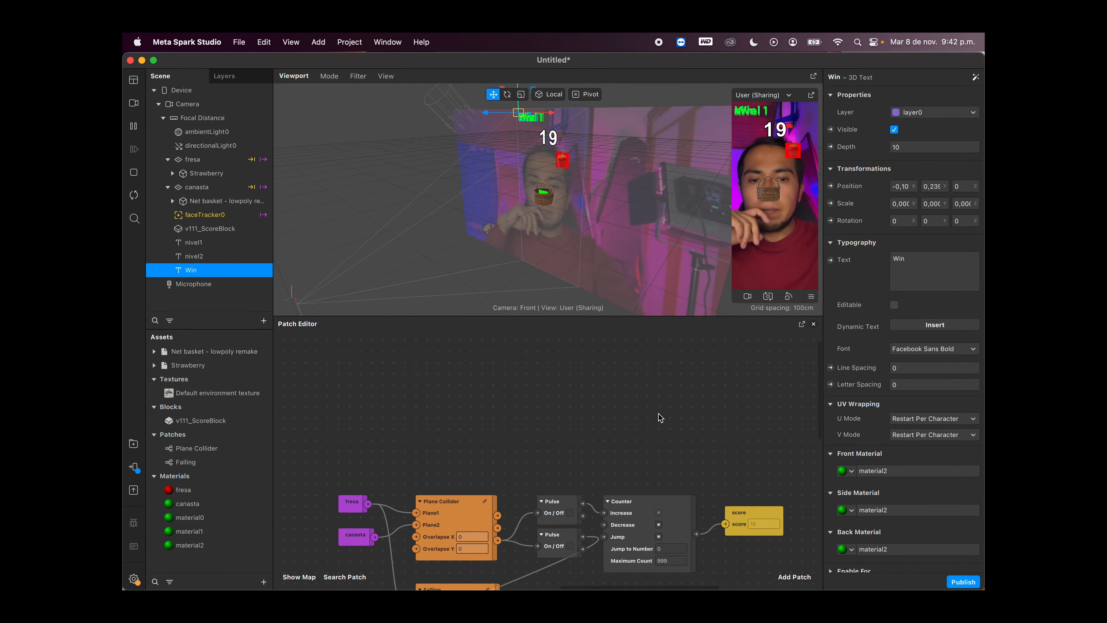
# Step: Add an Equals patch in the empty area above and beyond the score patch
pyautogui.moveTo(704, 395); pyautogui.dragTo(658, 415)
pyautogui.hscroll(2, 658, 415)
pyautogui.scroll(-1, 658, 415)
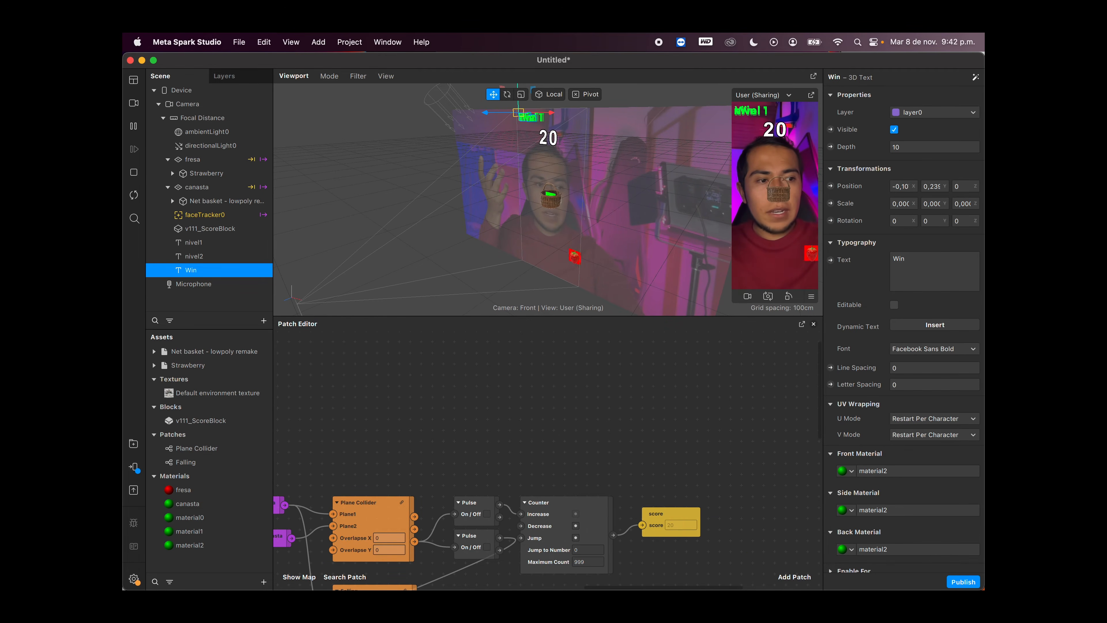
pyautogui.hscroll(3, 723, 471)
pyautogui.scroll(-1, 724, 470)
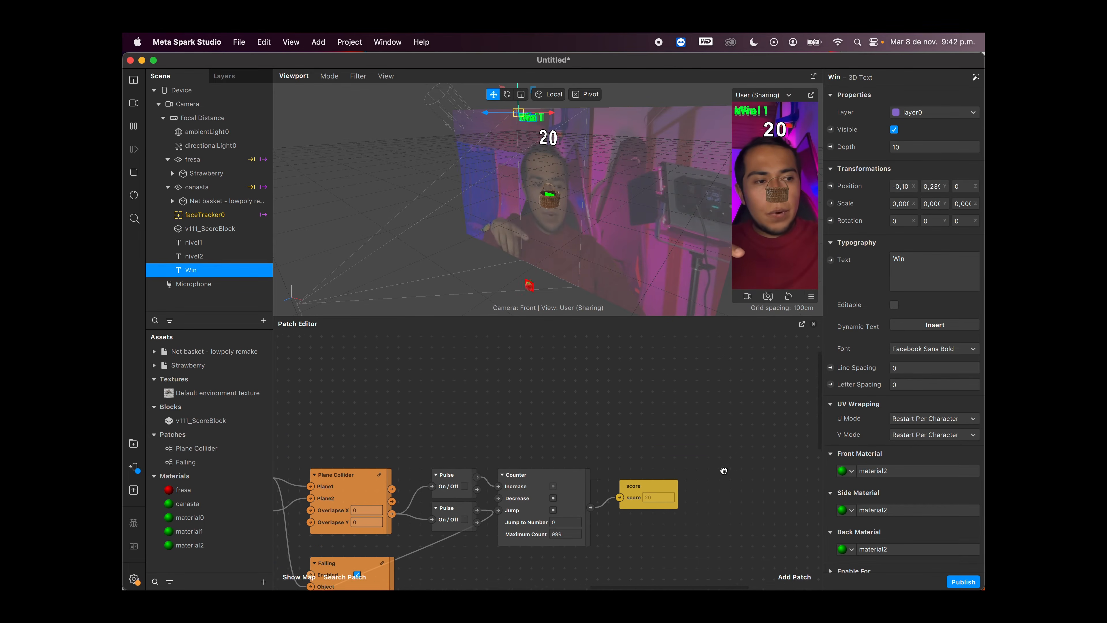
pyautogui.hscroll(-3, 660, 431)
pyautogui.scroll(-1, 660, 431)
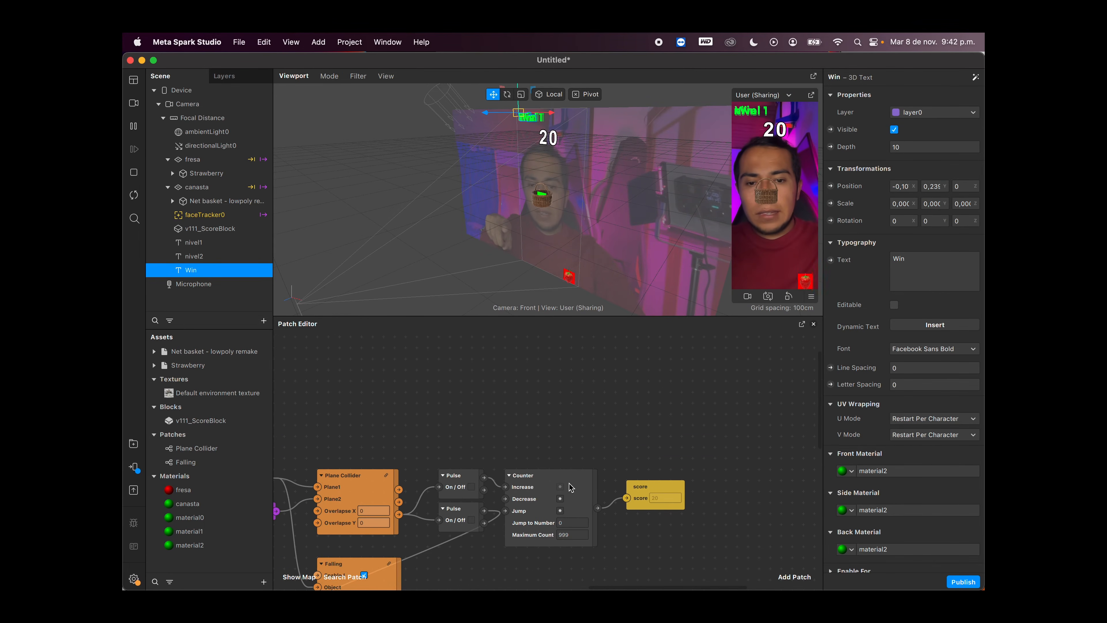
pyautogui.hscroll(2, 680, 362)
pyautogui.scroll(1, 680, 362)
pyautogui.doubleClick(661, 372)
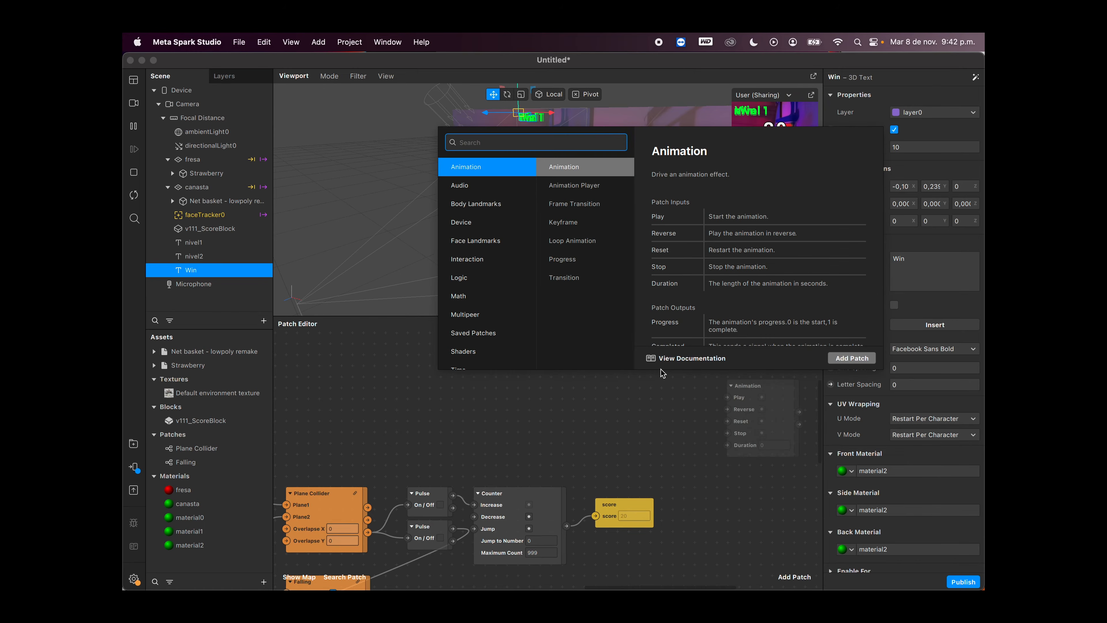
pyautogui.write('equ')
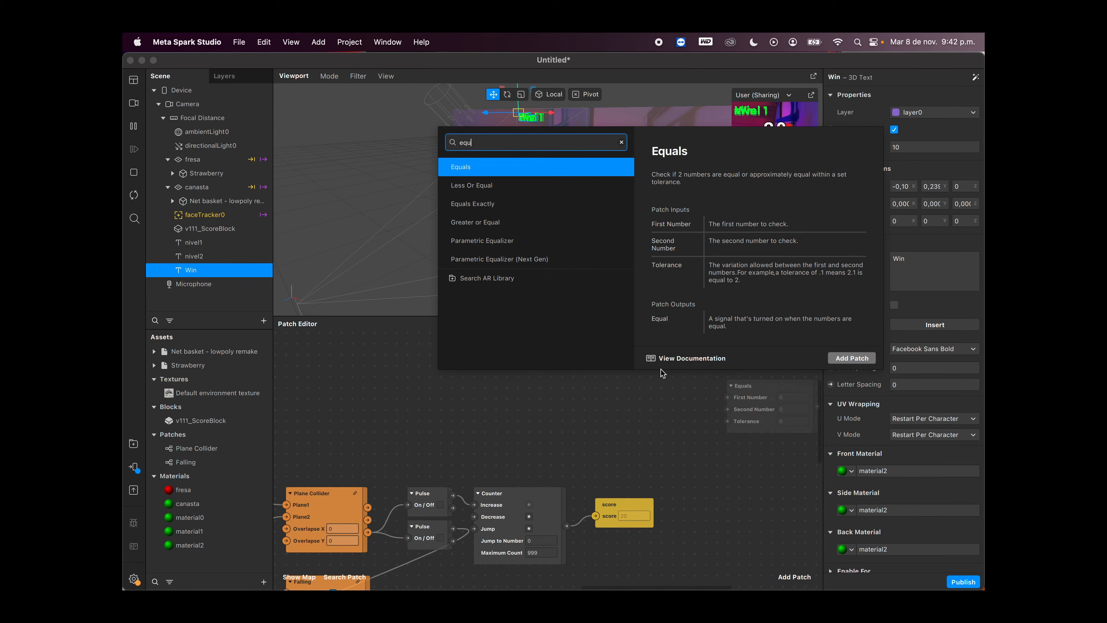
pyautogui.press('Return')
# Step: Paste two more copies of the Equals patch and arrange all three in a vertical column
pyautogui.hscroll(4, 705, 393)
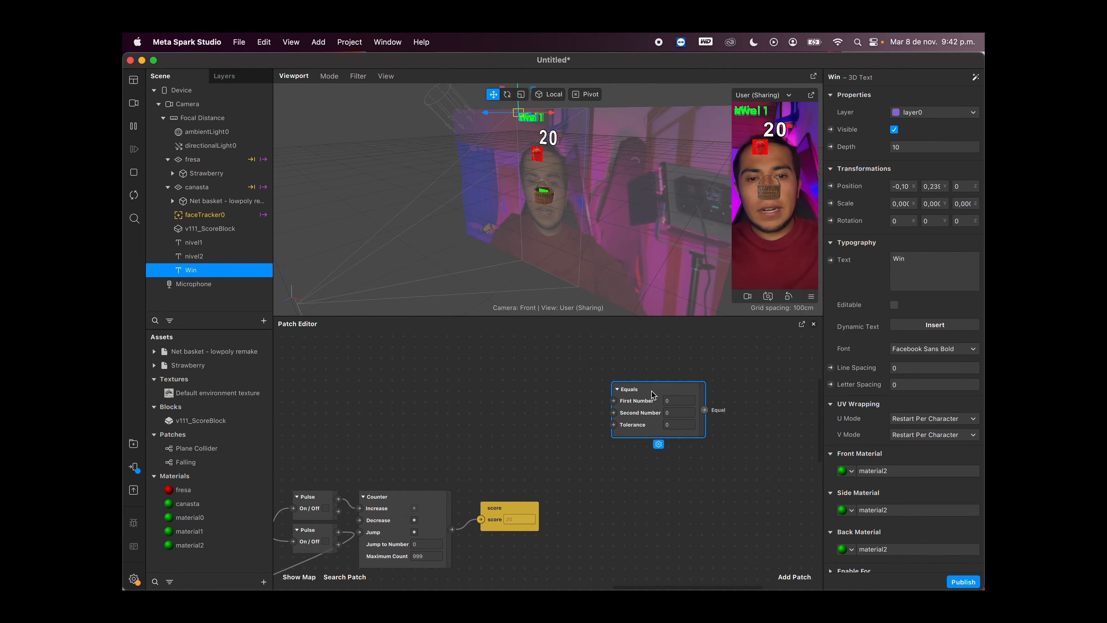
pyautogui.scroll(1, 654, 366)
pyautogui.hscroll(2, 652, 362)
pyautogui.scroll(2, 641, 375)
pyautogui.press('super+v')
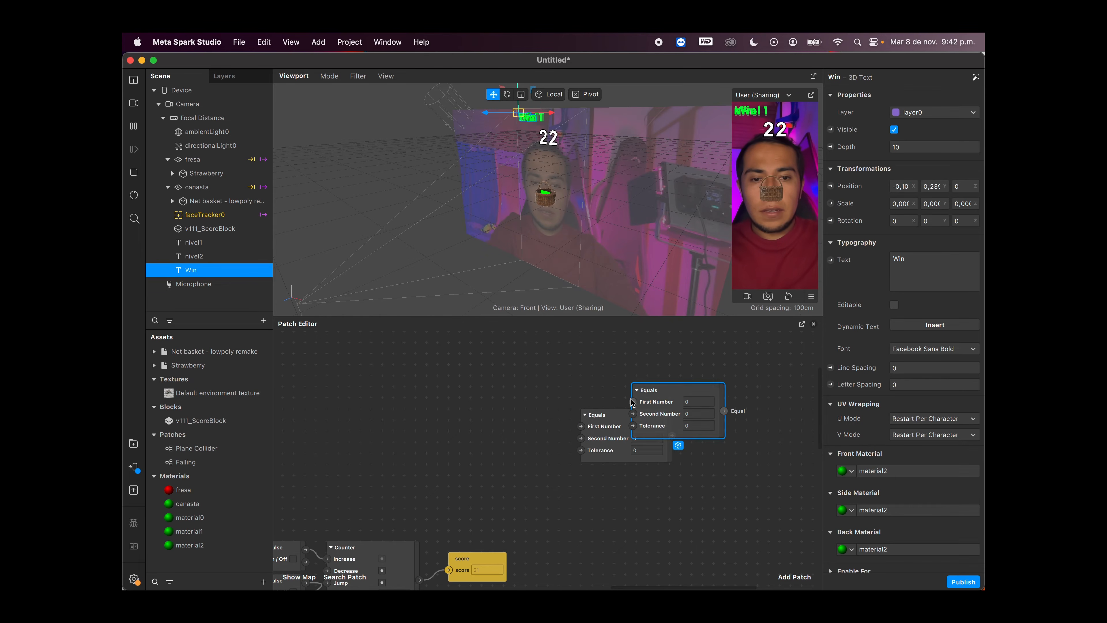
pyautogui.press('super+v')
pyautogui.moveTo(681, 426); pyautogui.dragTo(634, 521)
pyautogui.moveTo(599, 413); pyautogui.dragTo(611, 358)
pyautogui.moveTo(664, 420); pyautogui.dragTo(625, 460)
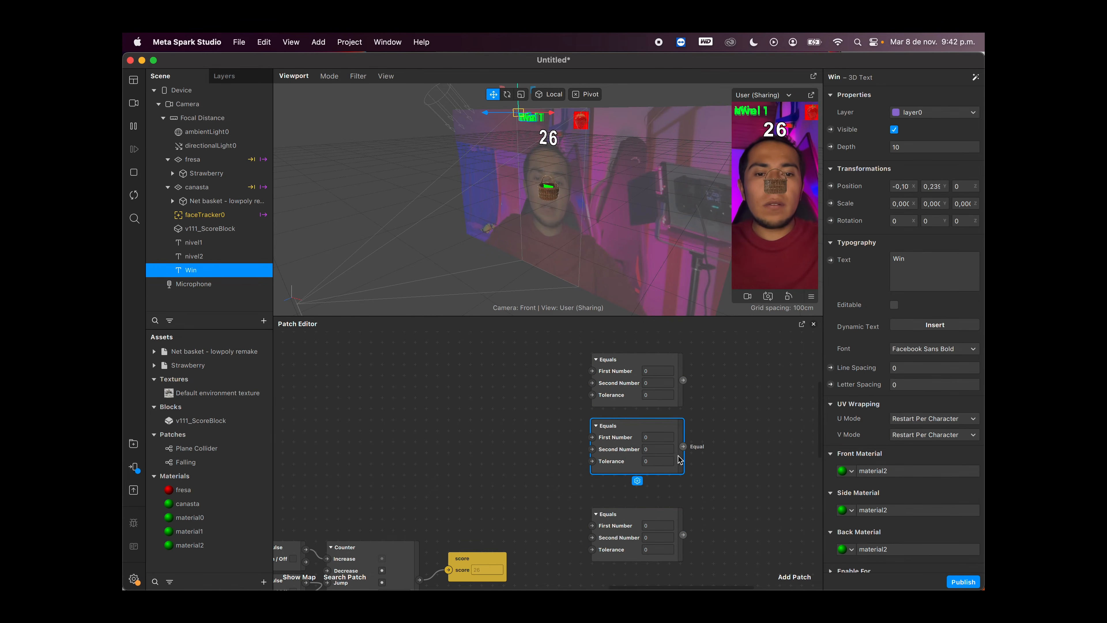
# Step: Move the lowest Equals patch up so the three Equals patches are evenly spaced in their column
pyautogui.doubleClick(712, 459)
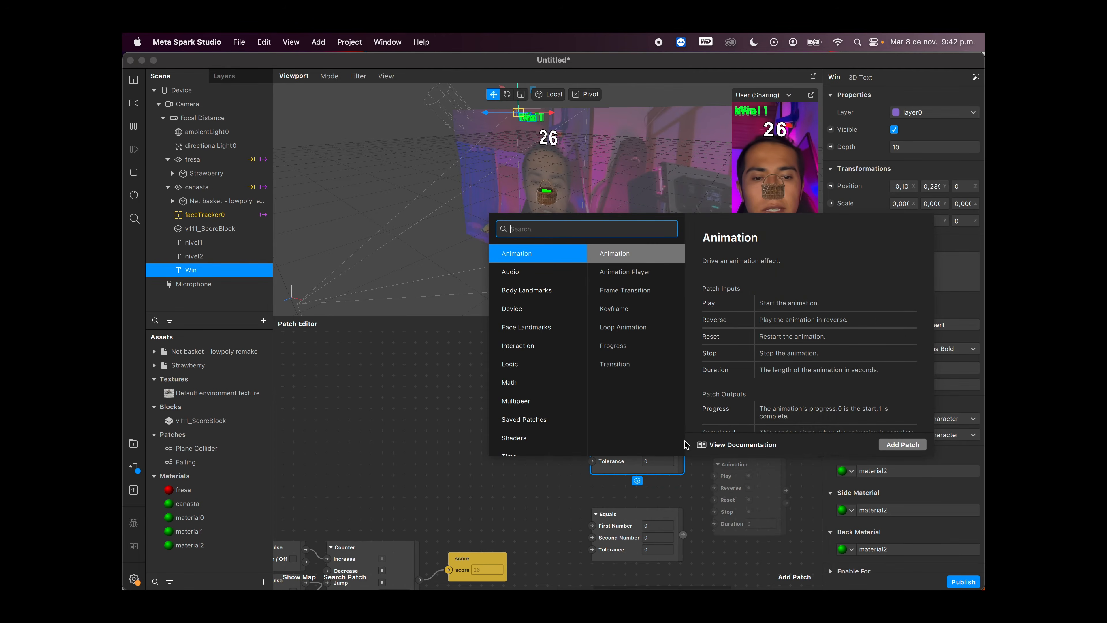
pyautogui.click(701, 478)
pyautogui.moveTo(627, 509); pyautogui.dragTo(628, 487)
pyautogui.click(624, 383)
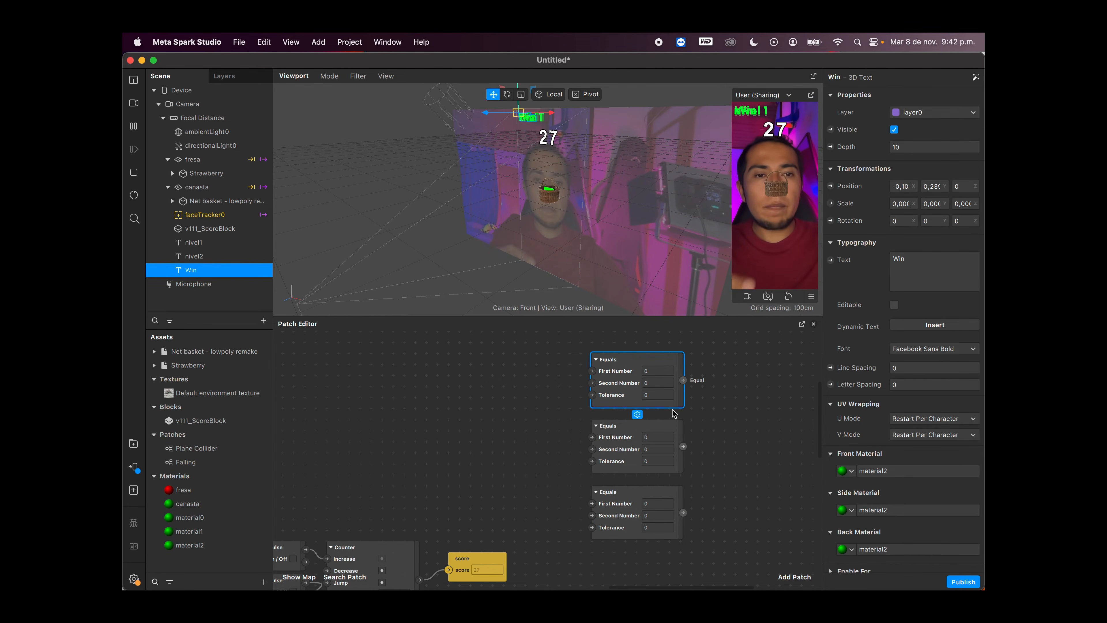
# Step: Set the middle Equals patch's Second Number to 5 and the lowest Equals patch's First Number to 10
pyautogui.scroll(-2, 696, 469)
pyautogui.scroll(2, 697, 473)
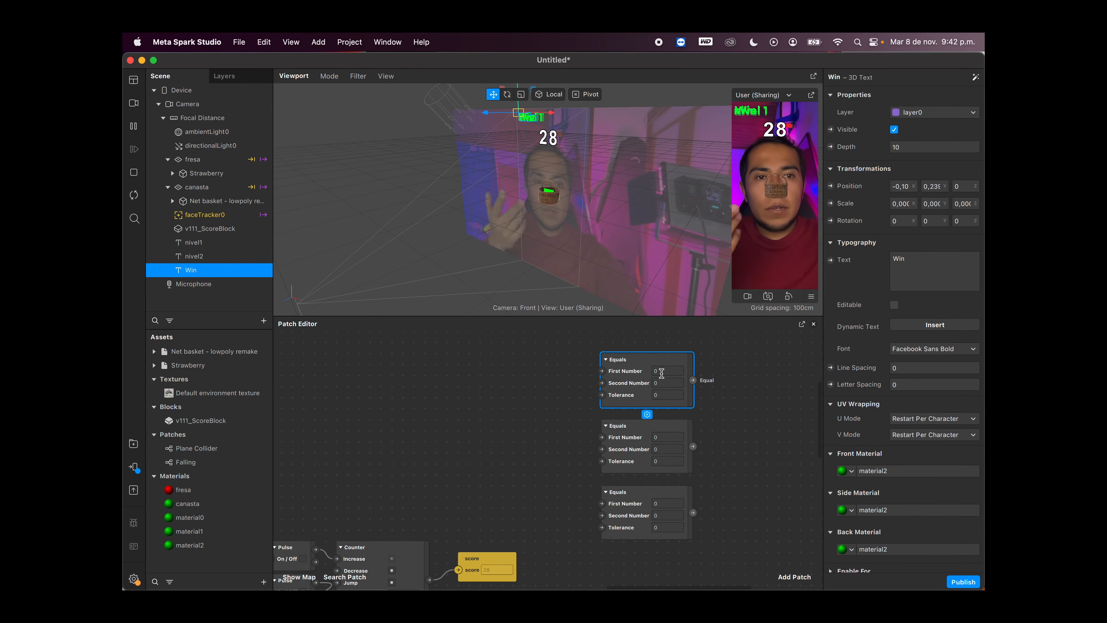
pyautogui.click(662, 447)
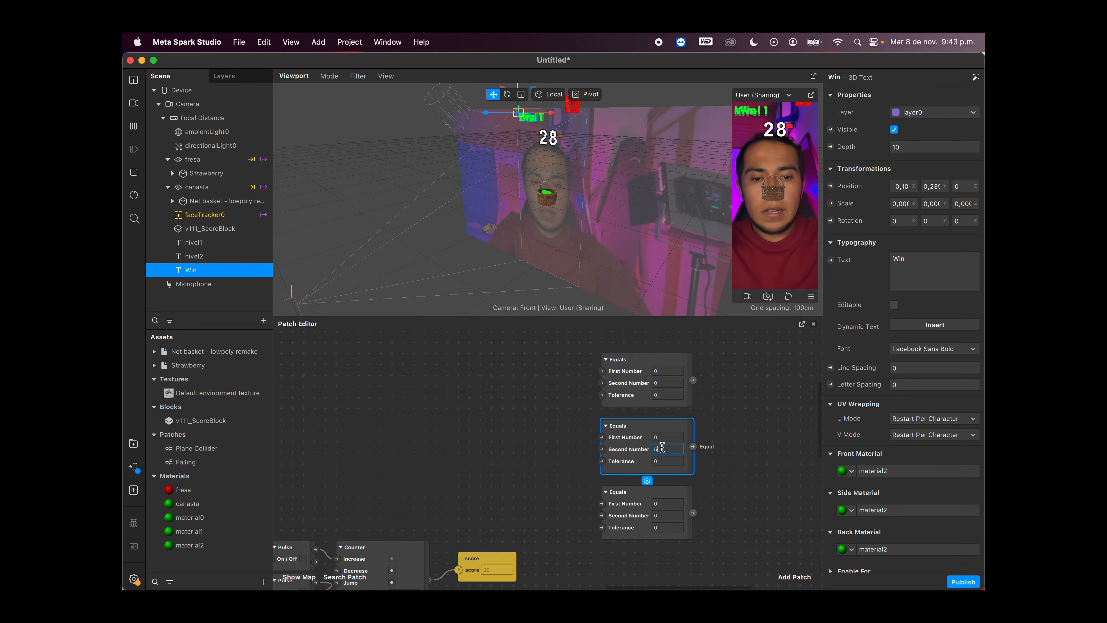
pyautogui.click(663, 504)
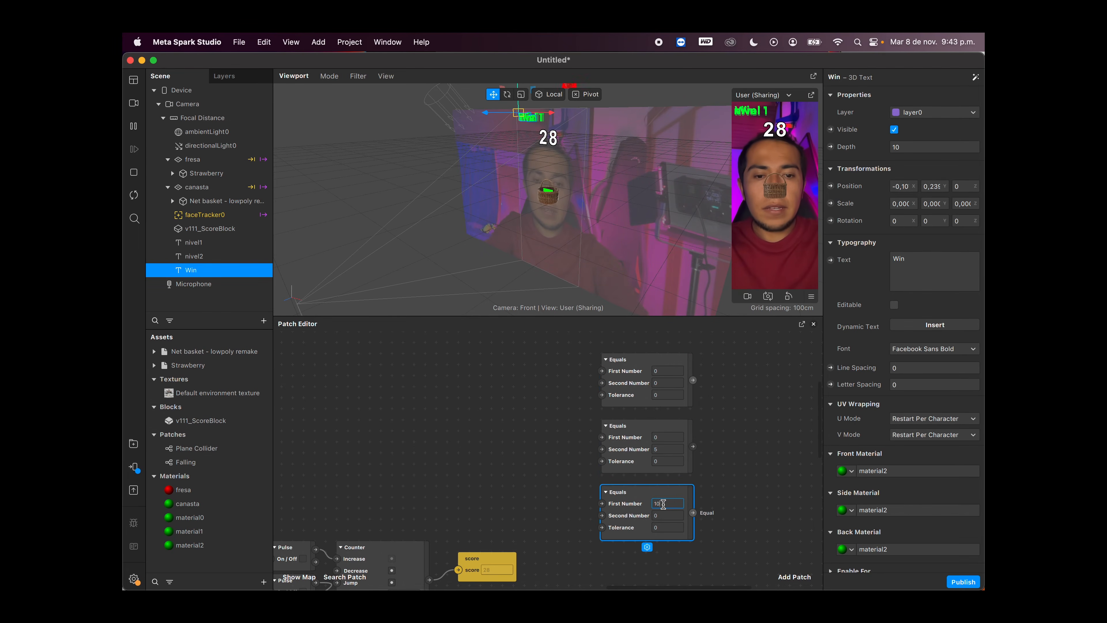
pyautogui.press('Return')
# Step: Connect the Counter patch's Count output to the Second Number input of the top Equals patch
pyautogui.hscroll(-1, 678, 499)
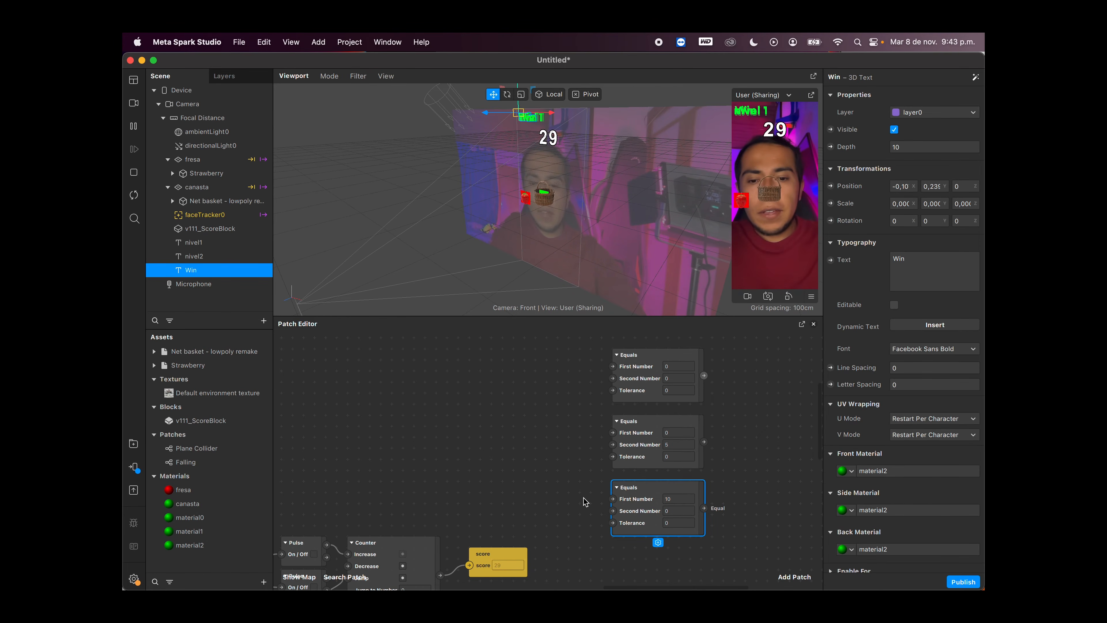
pyautogui.scroll(-2, 584, 502)
pyautogui.moveTo(452, 517); pyautogui.dragTo(456, 502)
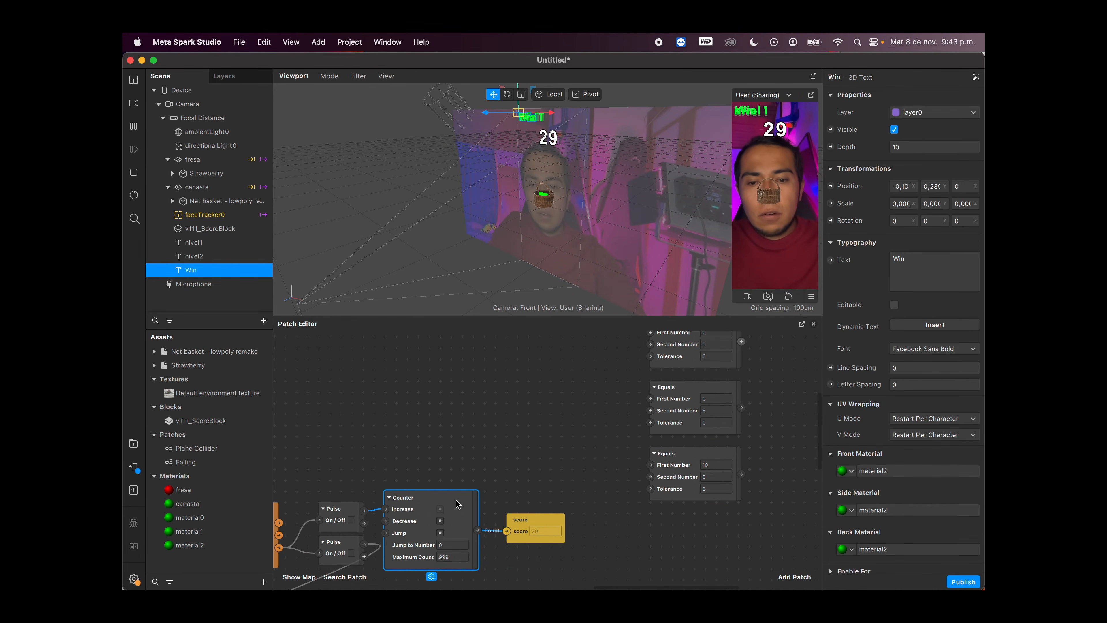
pyautogui.scroll(2, 566, 463)
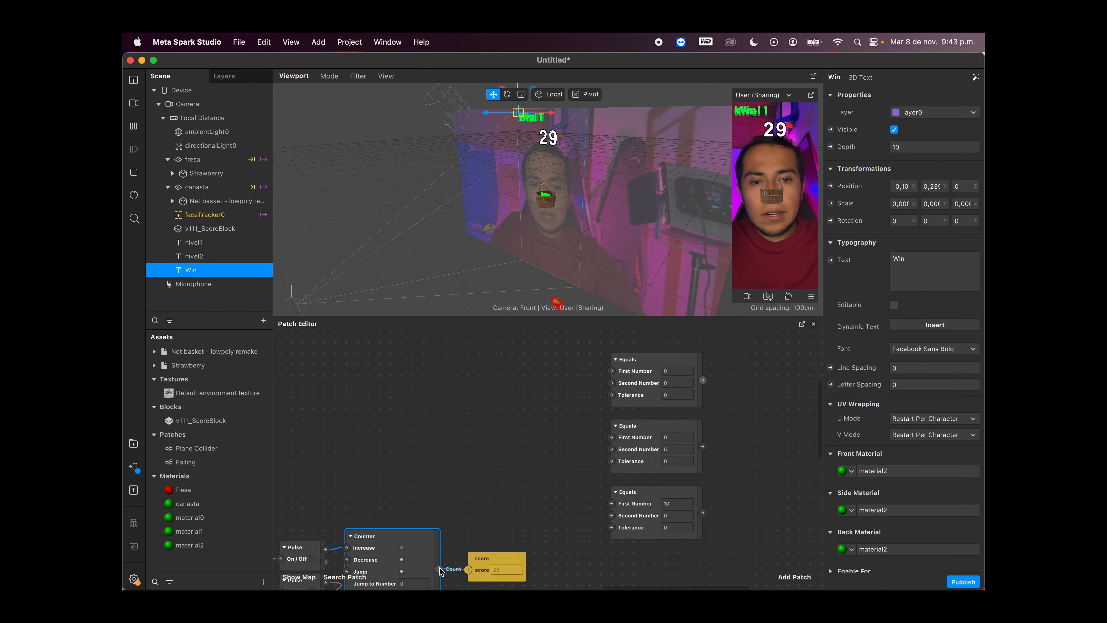
pyautogui.moveTo(439, 569); pyautogui.dragTo(613, 383)
pyautogui.scroll(-2, 603, 446)
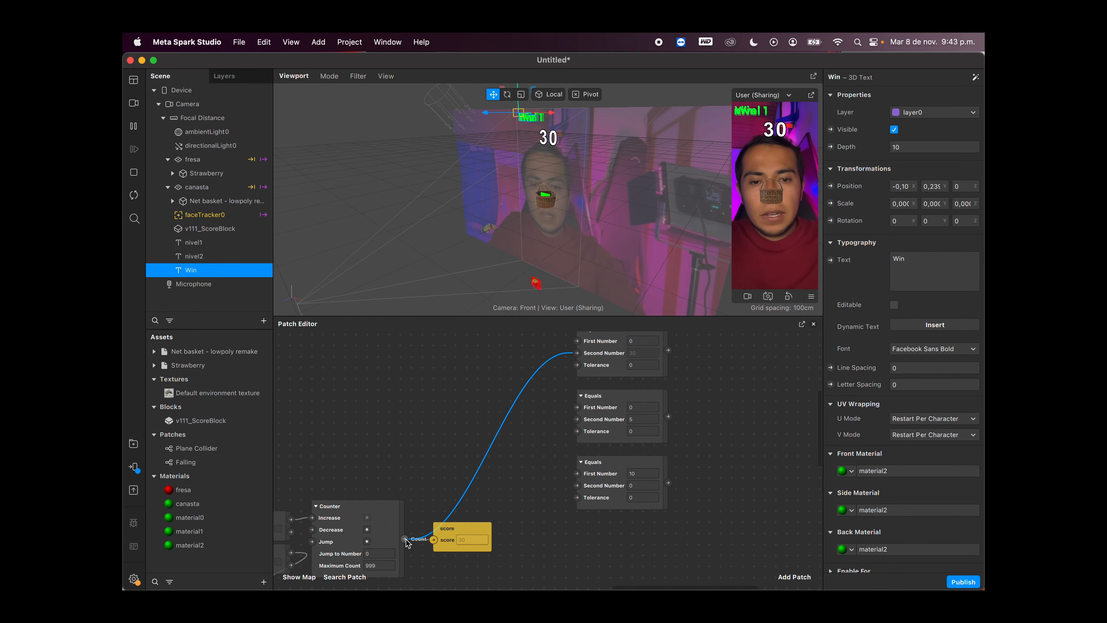
# Step: Connect the Counter's output to the middle Equals patch's First Number and move the top Equals patch's connection to its First Number
pyautogui.moveTo(405, 542); pyautogui.dragTo(640, 413)
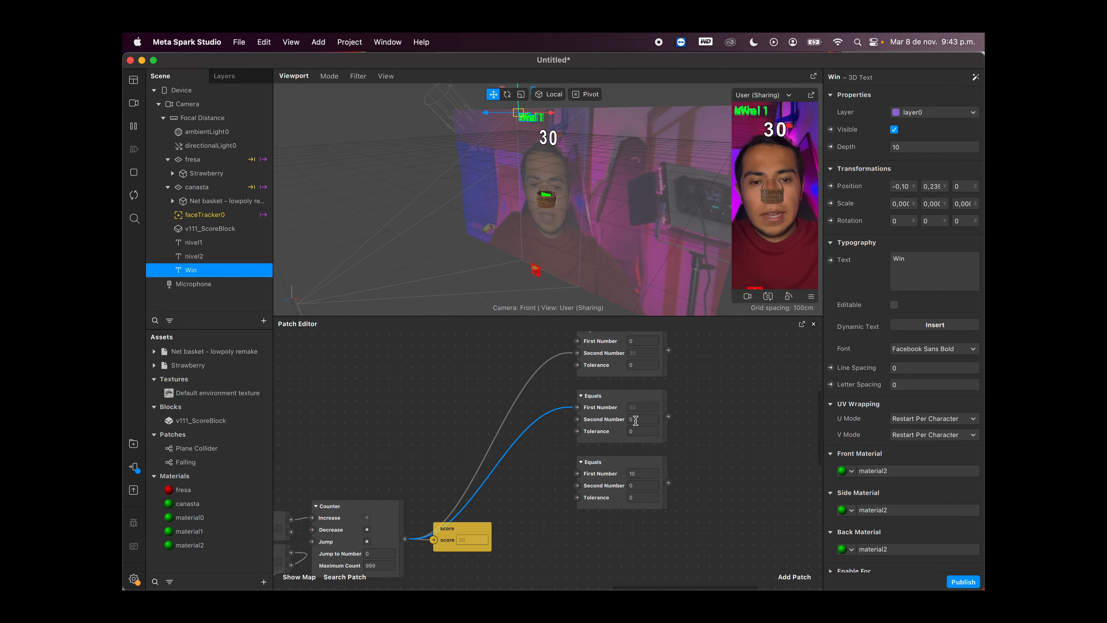
pyautogui.click(615, 420)
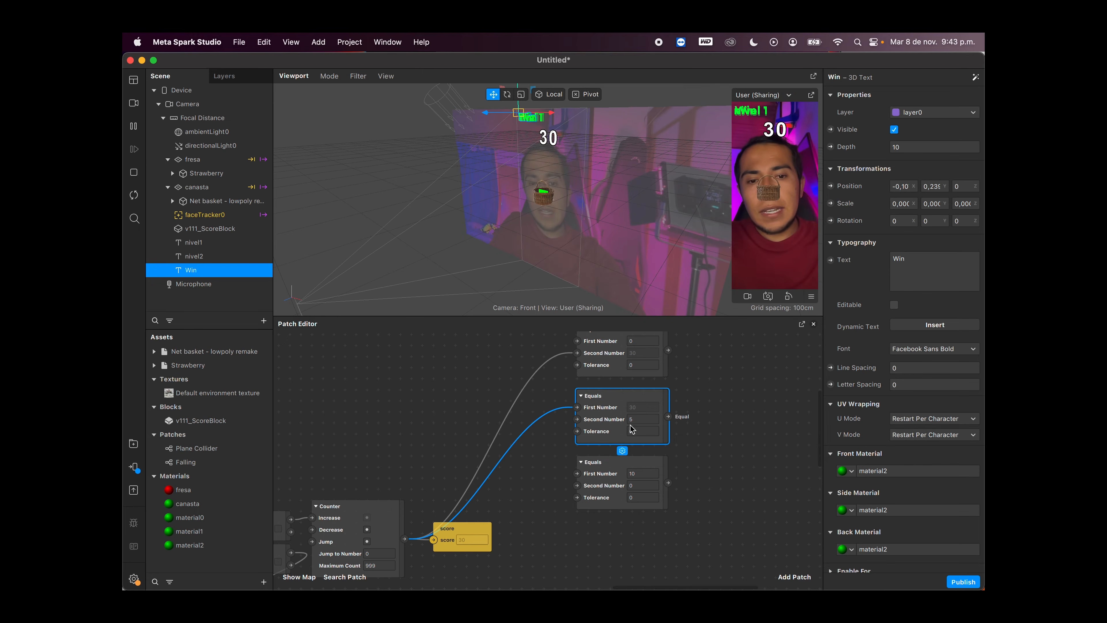
pyautogui.scroll(3, 536, 427)
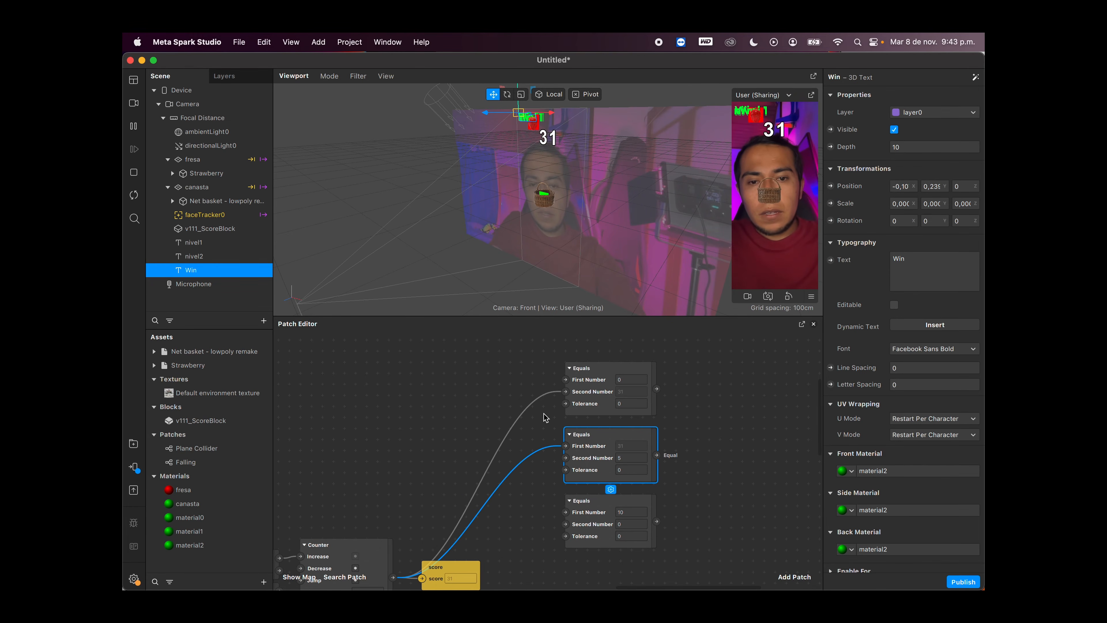
pyautogui.moveTo(565, 393); pyautogui.dragTo(564, 380)
# Step: Connect the Counter's output to the lowest Equals patch's First Number and set that patch's Second Number to 10
pyautogui.scroll(-3, 537, 496)
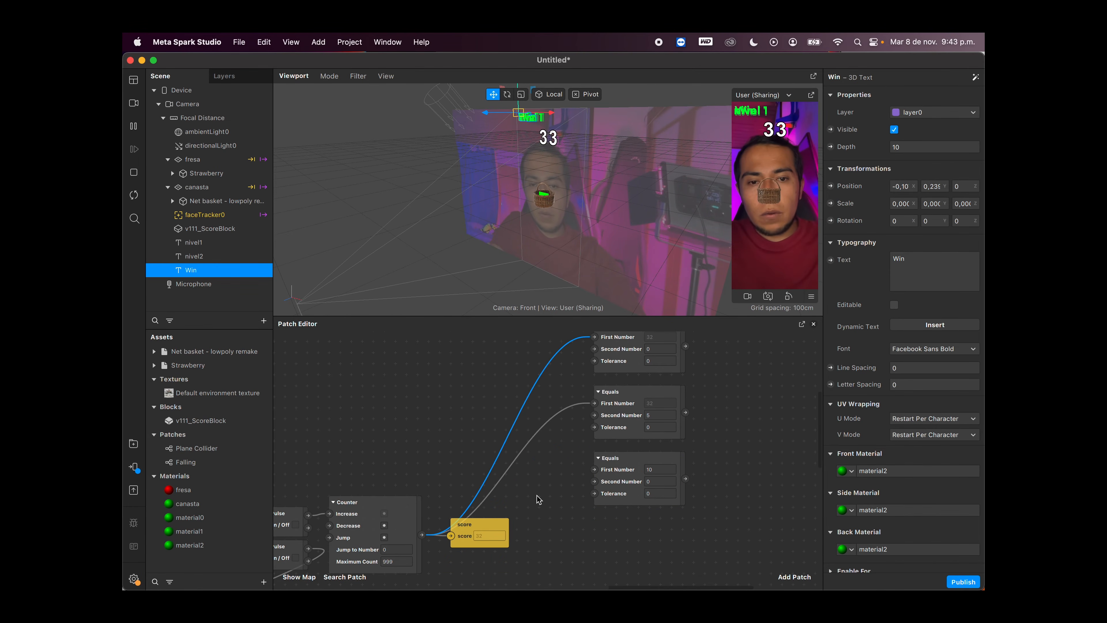
pyautogui.moveTo(422, 535); pyautogui.dragTo(606, 470)
pyautogui.click(655, 481)
pyautogui.press('BackSpace')
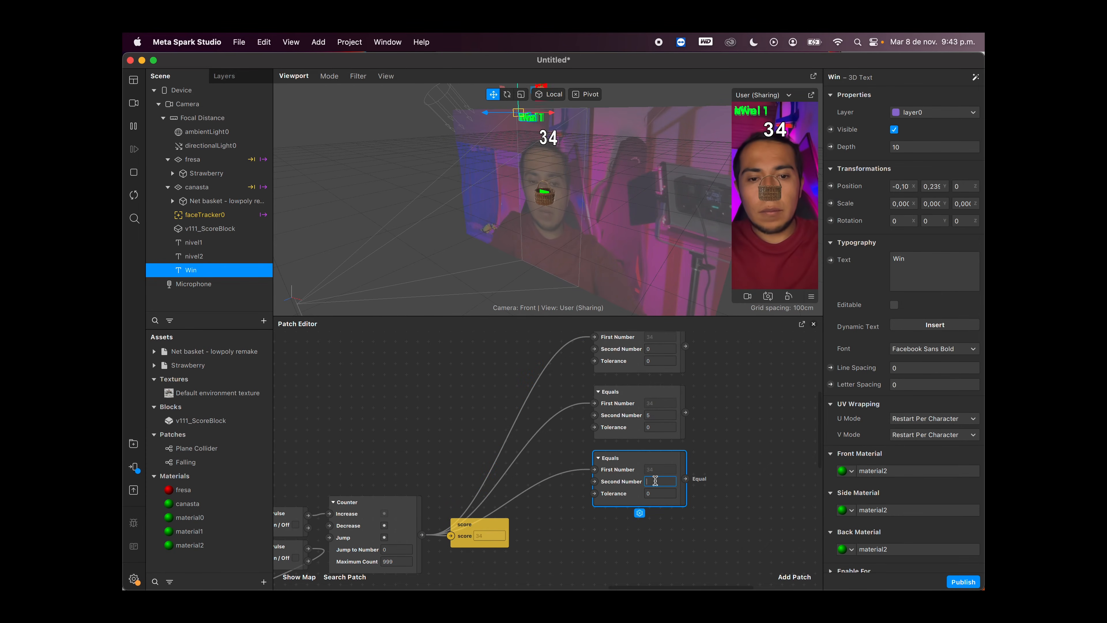
pyautogui.write('10')
# Step: Check the Second Number comparison values of the three Equals patches
pyautogui.scroll(2, 655, 480)
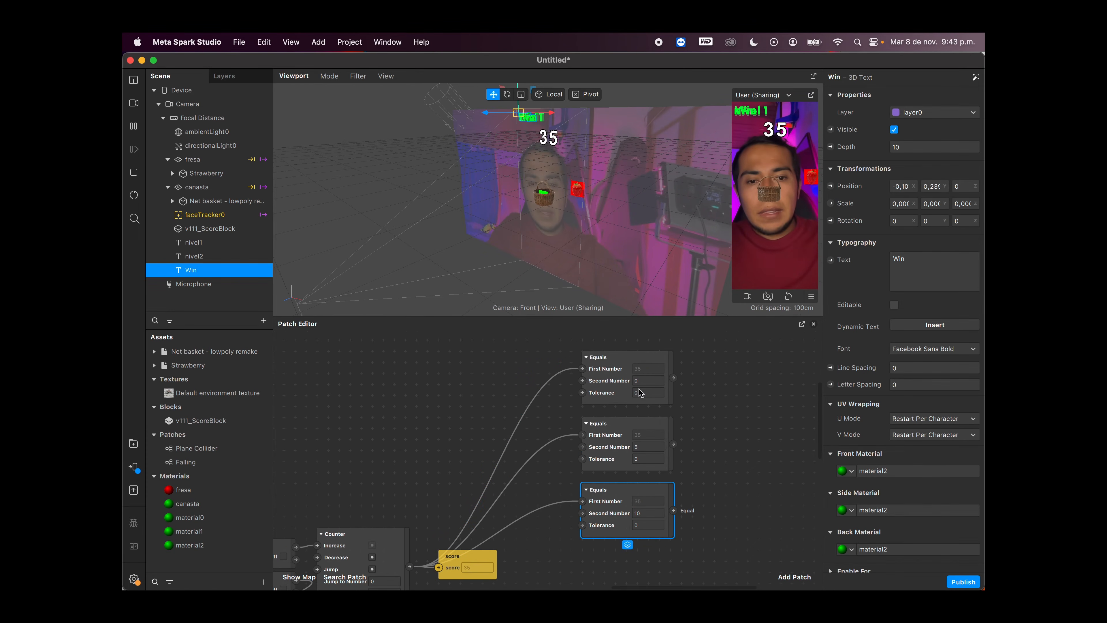
pyautogui.hscroll(-2, 441, 535)
pyautogui.scroll(-2, 441, 536)
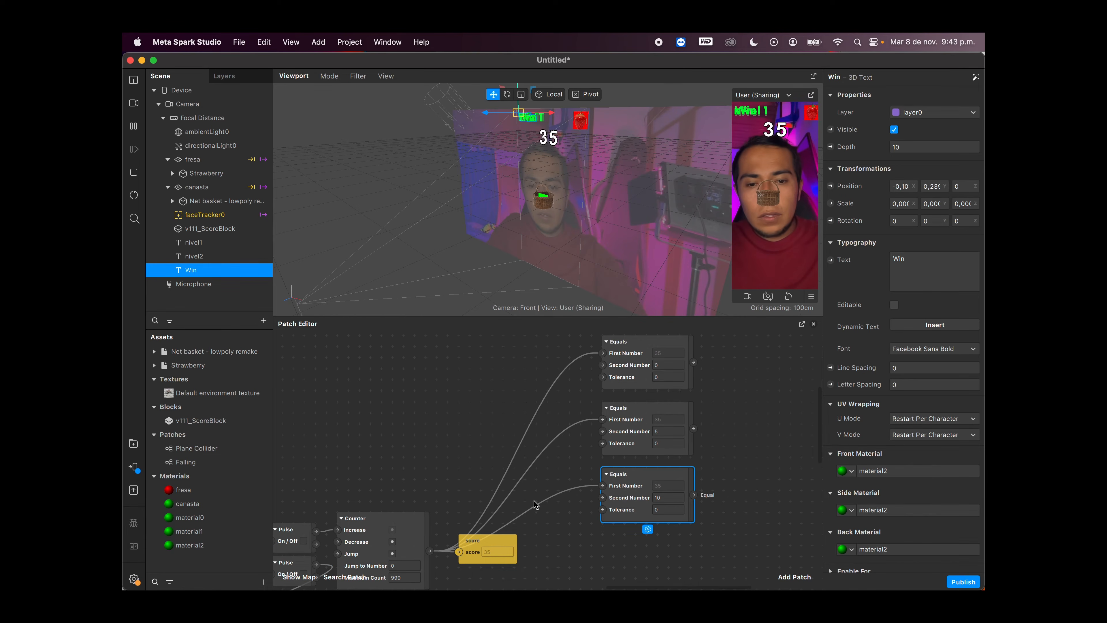
pyautogui.click(665, 369)
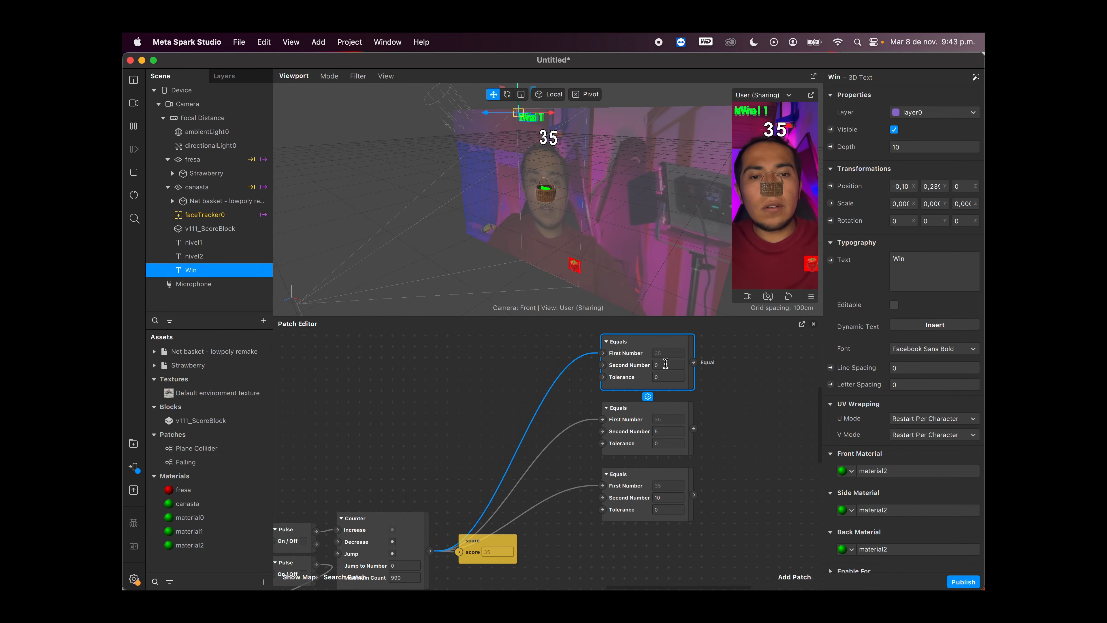
pyautogui.click(666, 363)
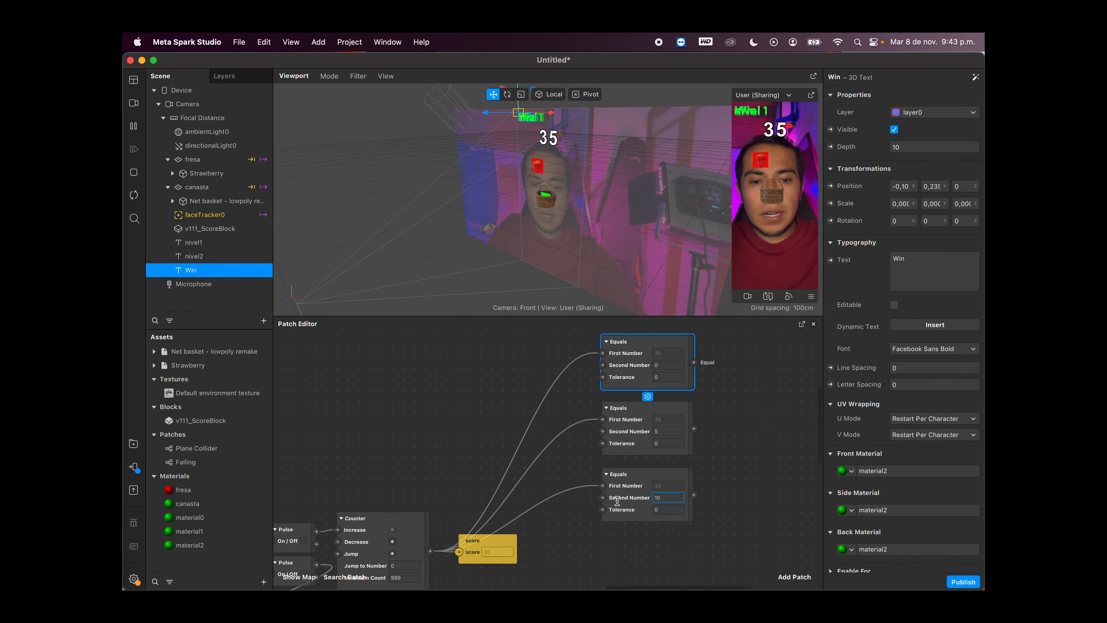
pyautogui.click(736, 482)
# Step: Add an Animation patch beyond the Equals column and place it level with the top Equals patch
pyautogui.scroll(1, 736, 483)
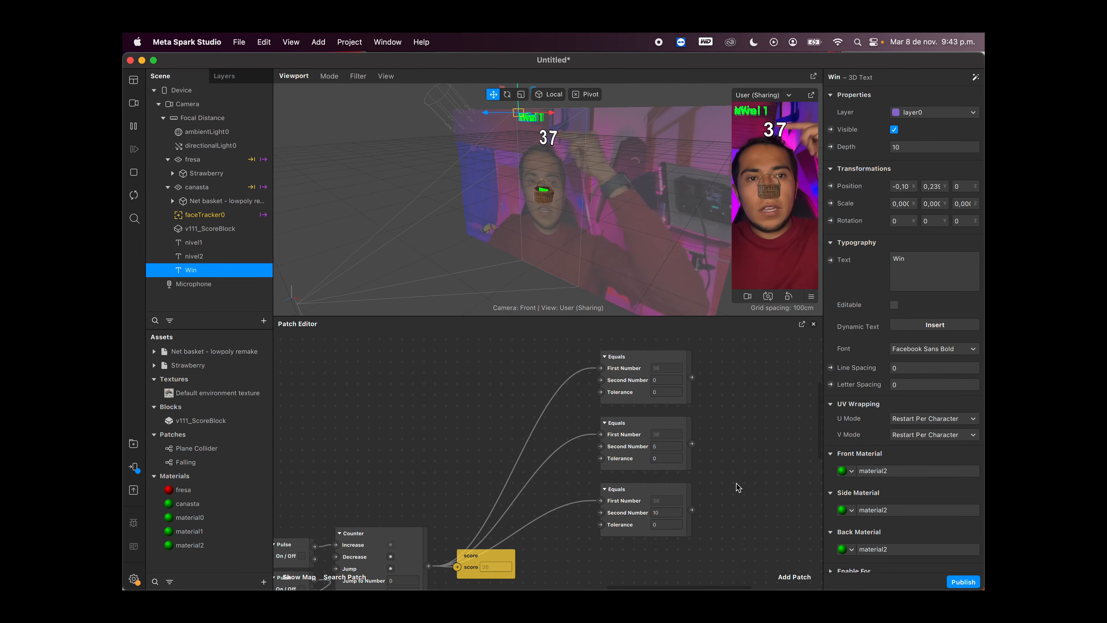
pyautogui.hscroll(5, 737, 487)
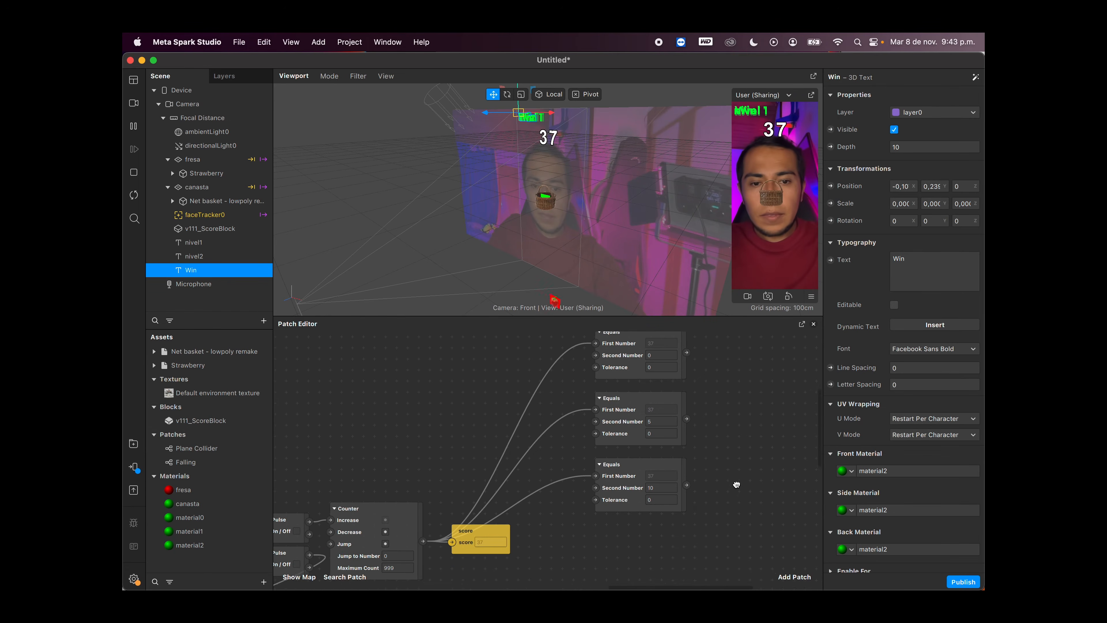
pyautogui.hscroll(3, 662, 448)
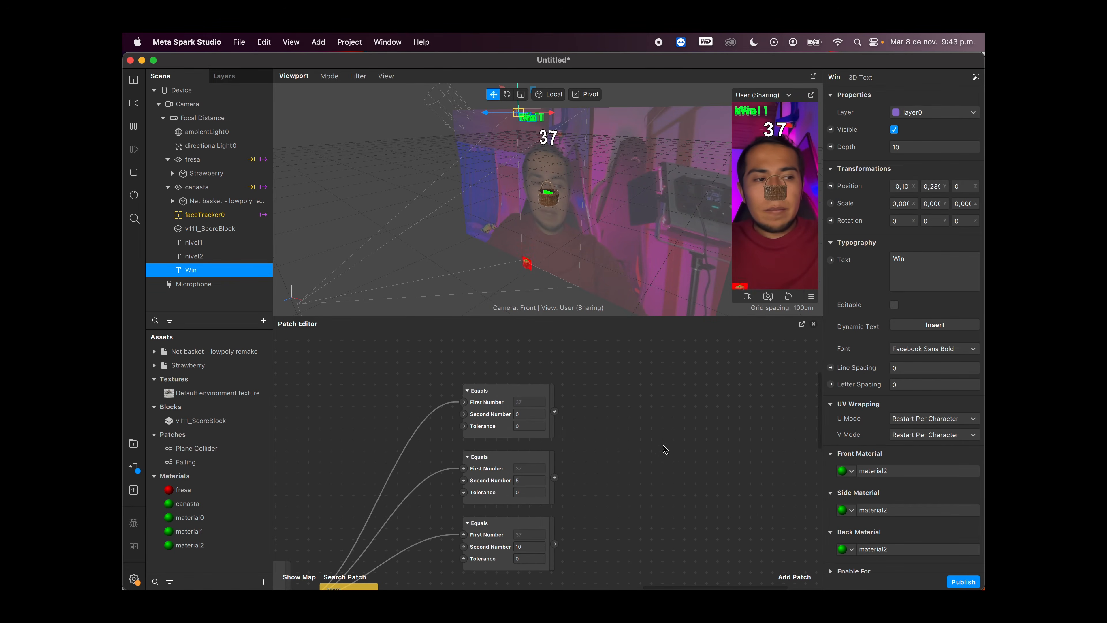
pyautogui.doubleClick(600, 402)
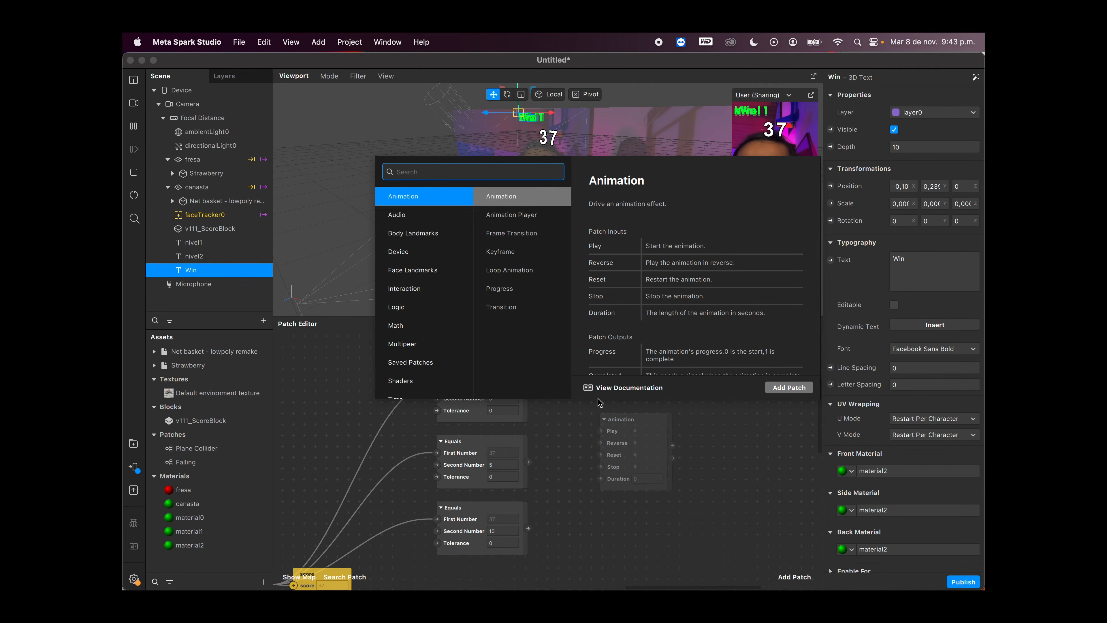
pyautogui.press('Return')
pyautogui.moveTo(619, 419); pyautogui.dragTo(630, 354)
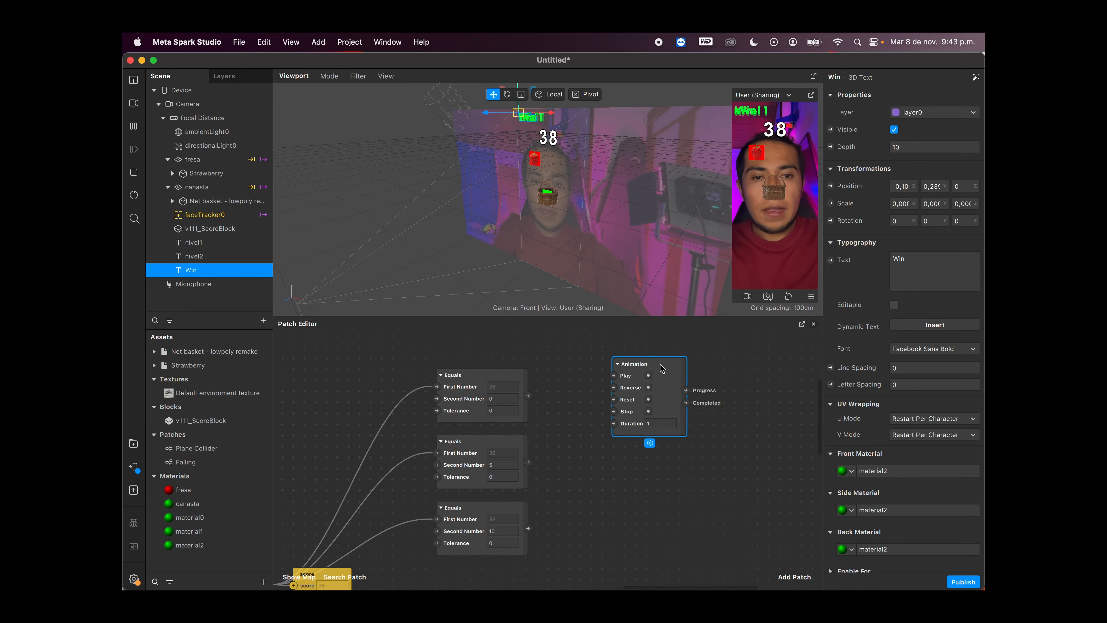
# Step: Add a Transition patch and place it directly beside the Animation patch on the output side
pyautogui.hscroll(2, 699, 386)
pyautogui.doubleClick(701, 387)
pyautogui.write('tra')
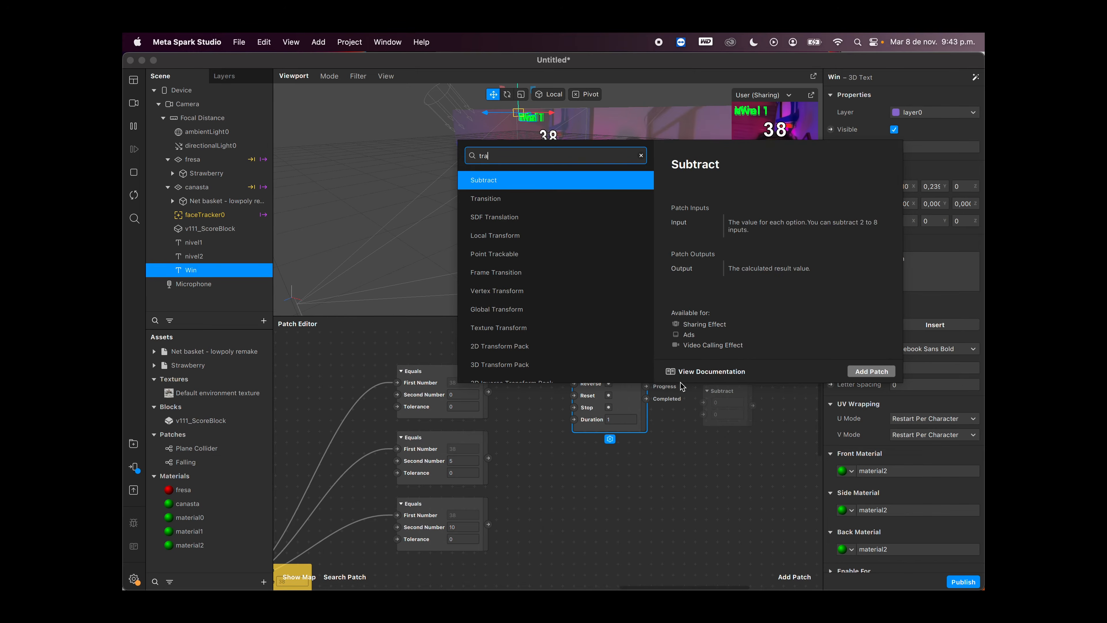
pyautogui.press('Down')
pyautogui.press('Return')
pyautogui.moveTo(704, 390); pyautogui.dragTo(675, 359)
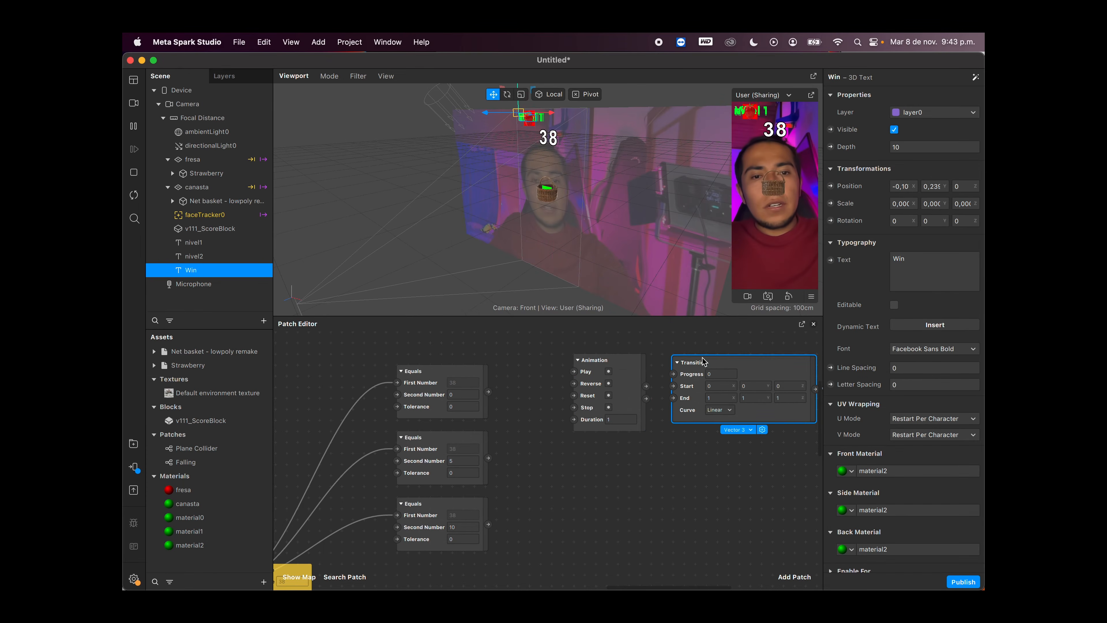
# Step: Set the Animation patch's Duration to 0,5
pyautogui.hscroll(2, 685, 406)
pyautogui.scroll(-1, 685, 407)
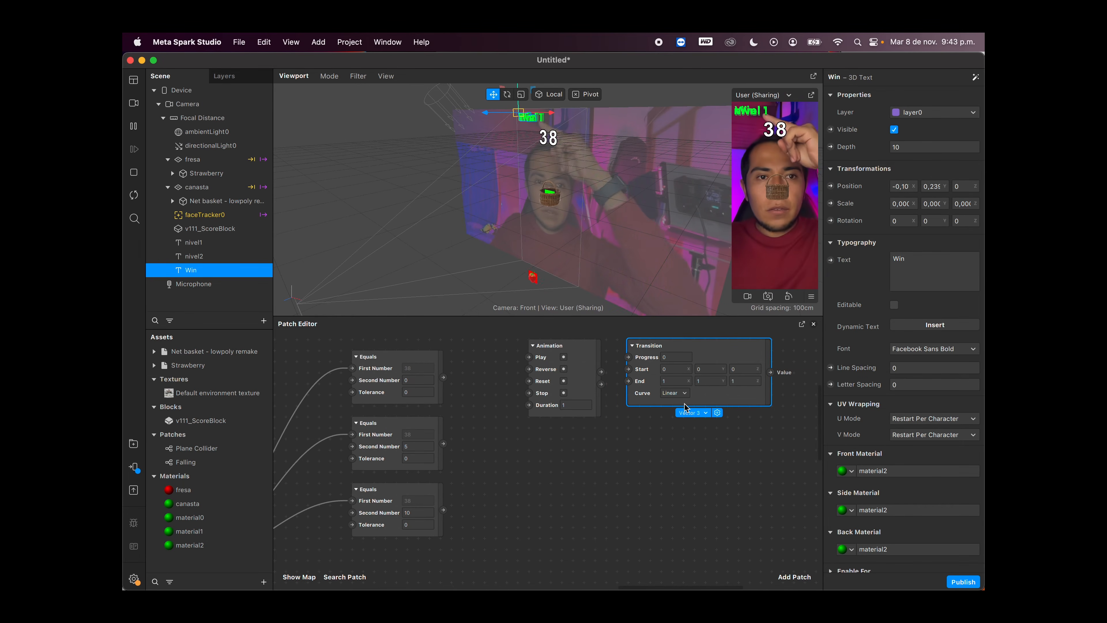
pyautogui.click(579, 404)
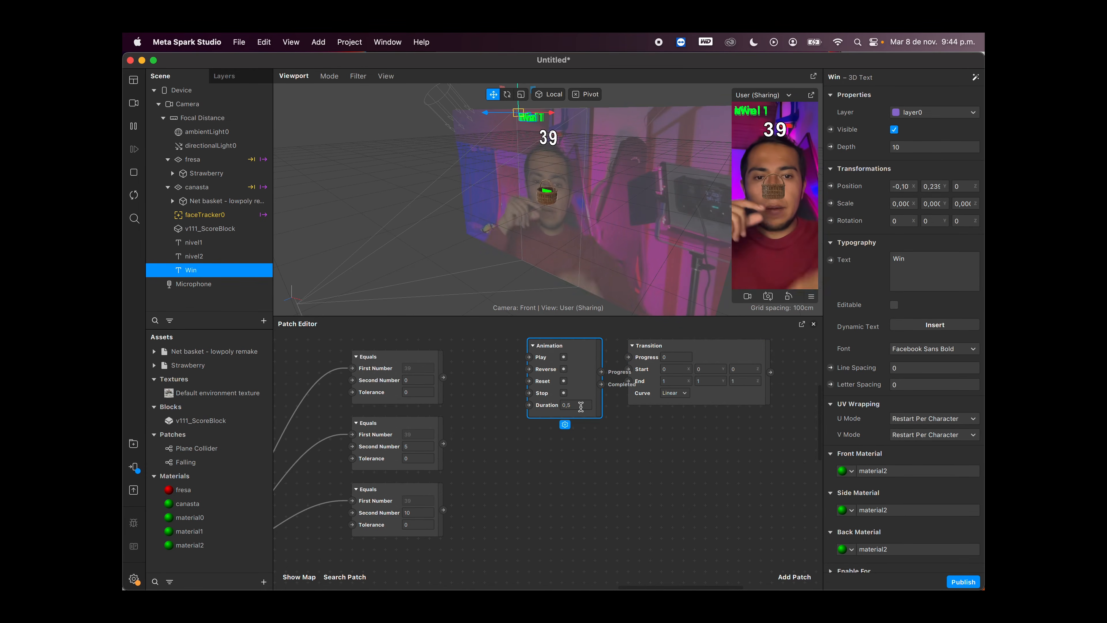
# Step: Copy the nivel1 text's X scale and use it, 0,00096, for all three End values of the Transition patch
pyautogui.hscroll(5, 557, 422)
pyautogui.scroll(3, 557, 422)
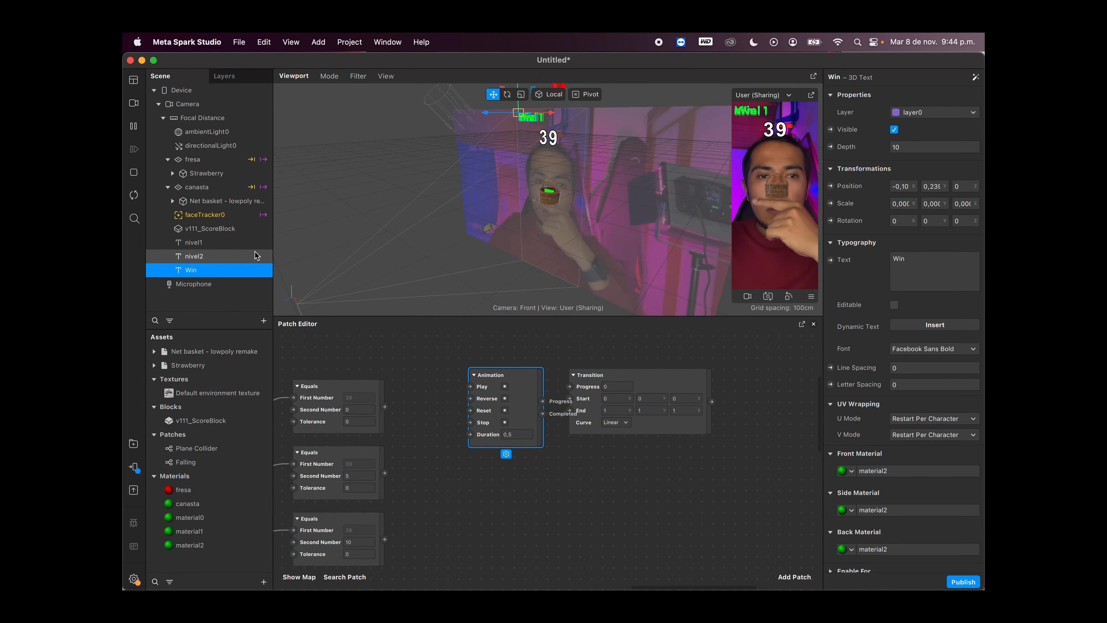
pyautogui.click(216, 242)
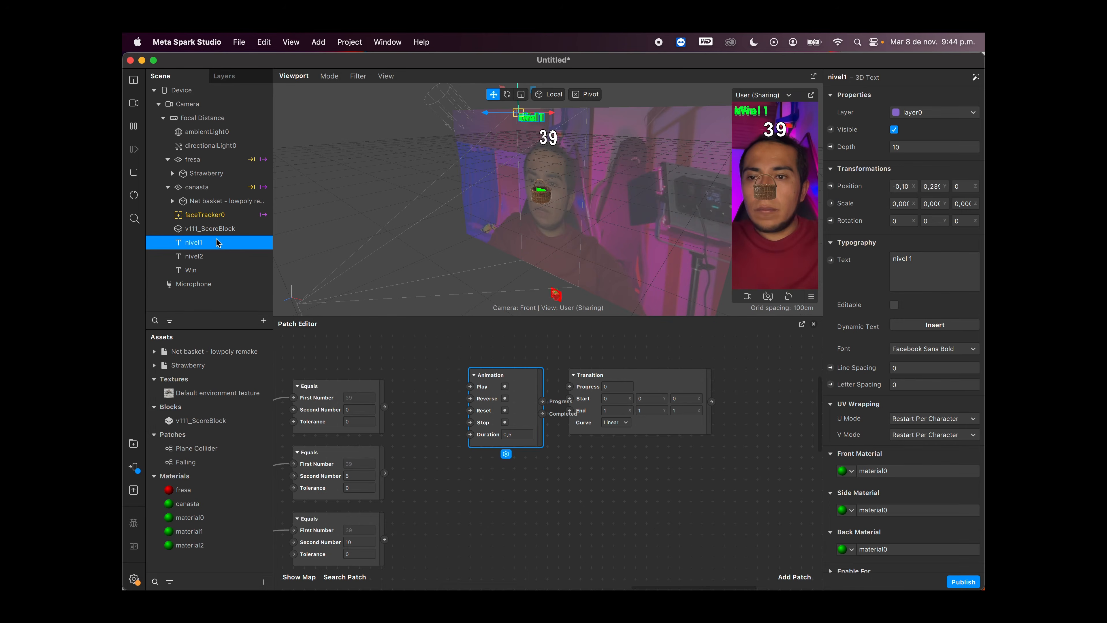
pyautogui.click(901, 204)
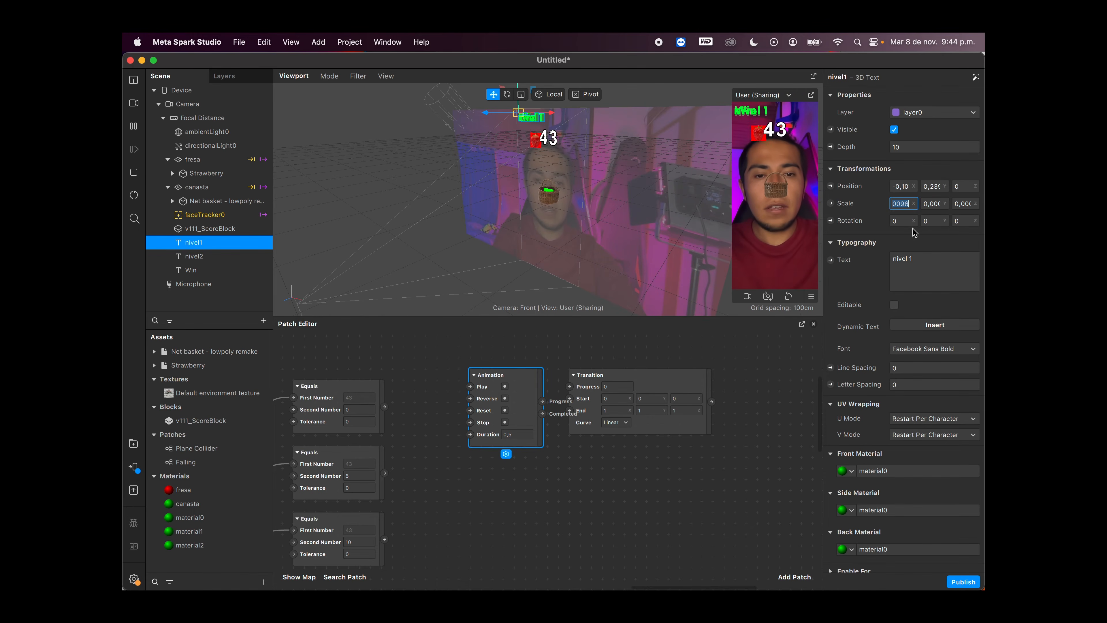
pyautogui.click(614, 410)
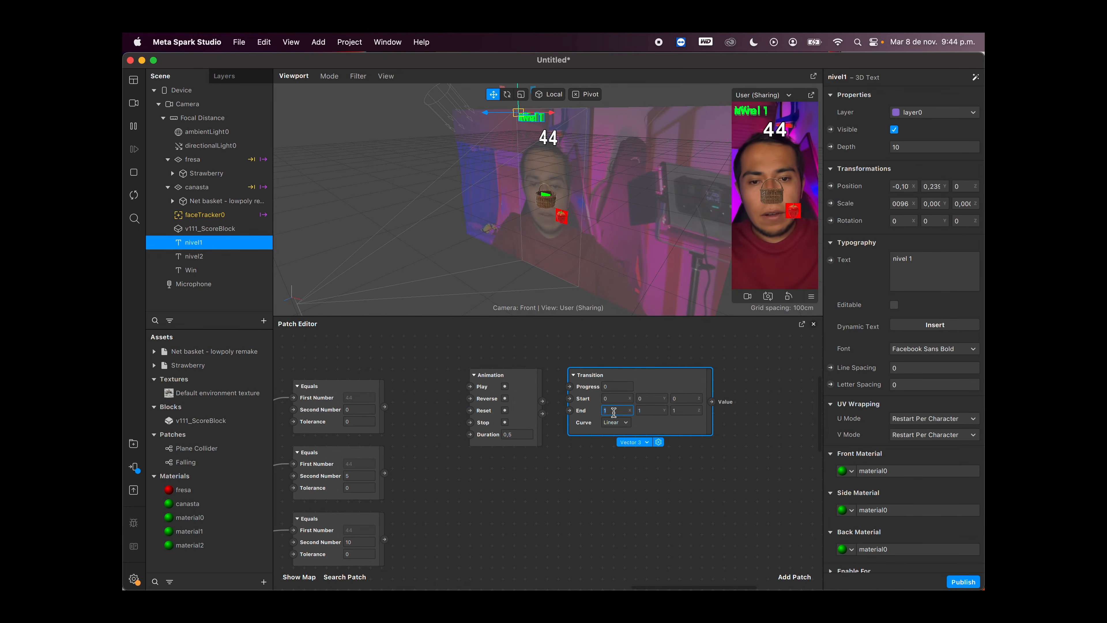
pyautogui.click(648, 407)
pyautogui.write('0,00096')
pyautogui.click(680, 410)
pyautogui.write('0,00096')
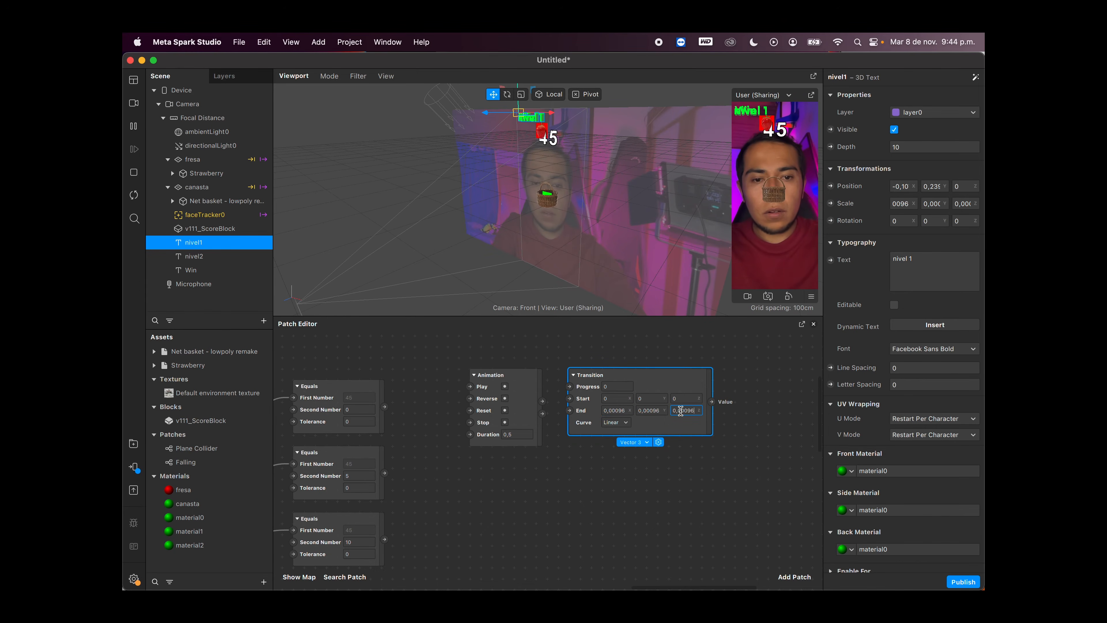
pyautogui.click(724, 433)
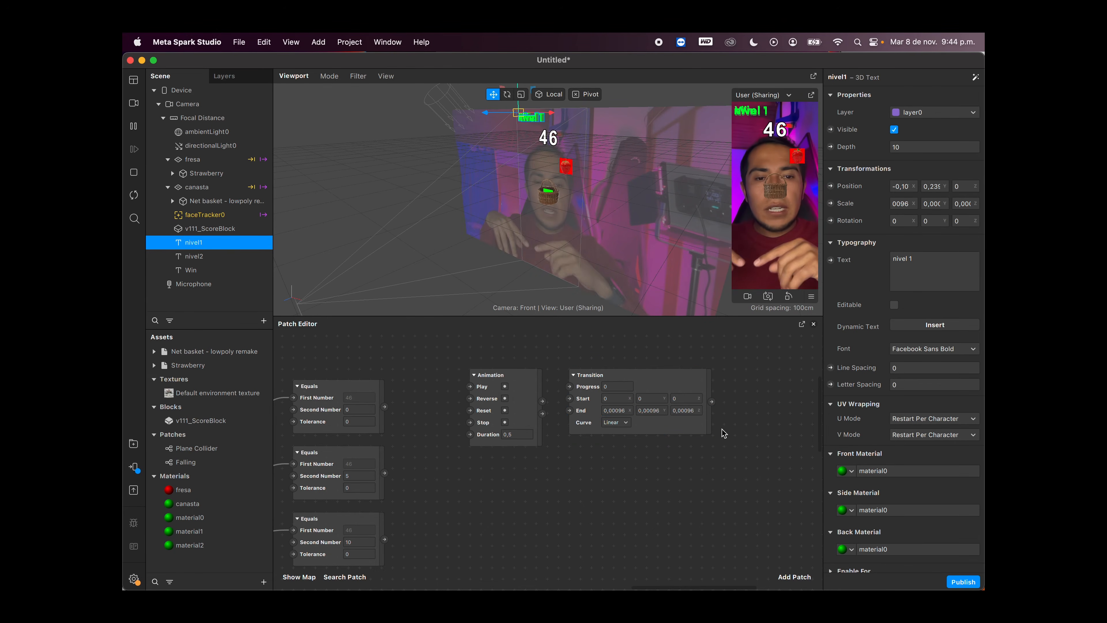
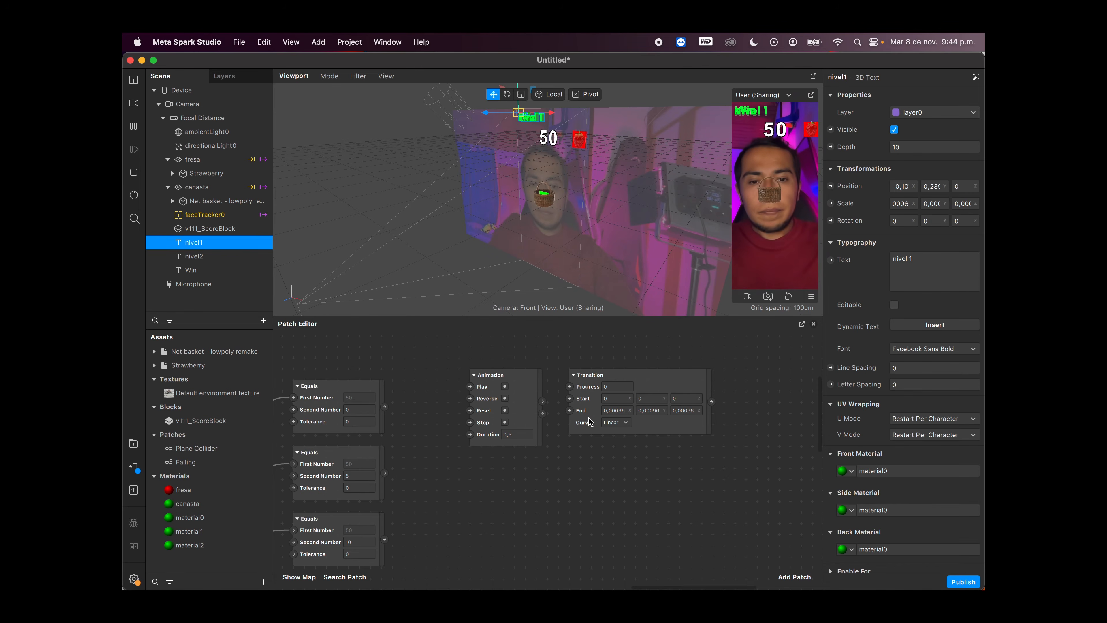
# Step: Connect the top Equals patch through a Pulse to the Animation's Play input, and link the Animation's progress output to the Transition's Progress
pyautogui.hscroll(-3, 556, 412)
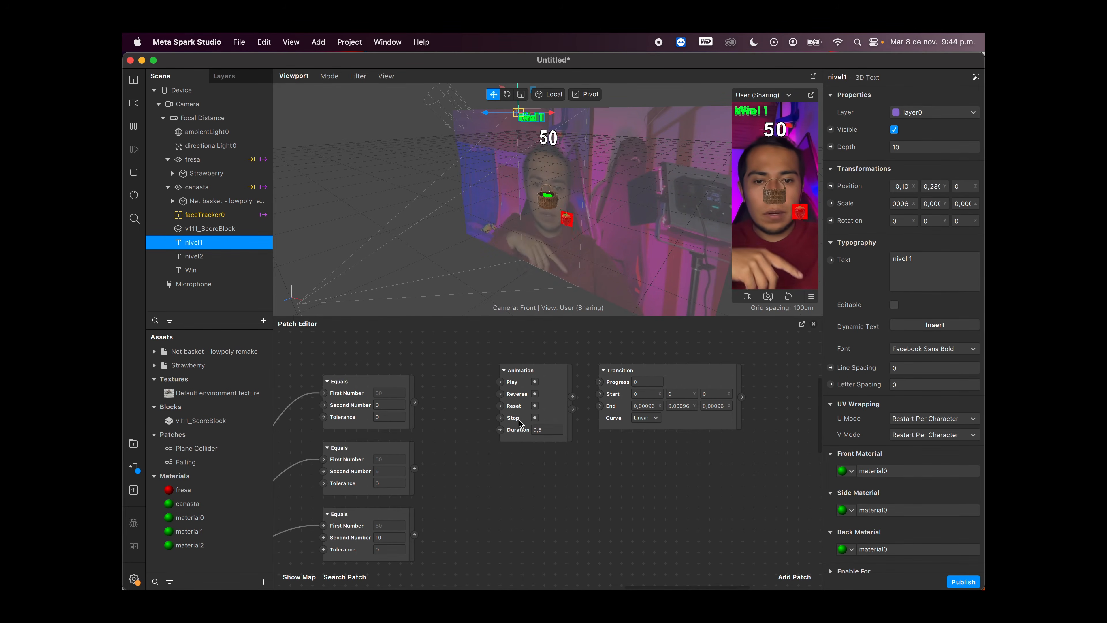
pyautogui.moveTo(414, 401); pyautogui.dragTo(460, 378)
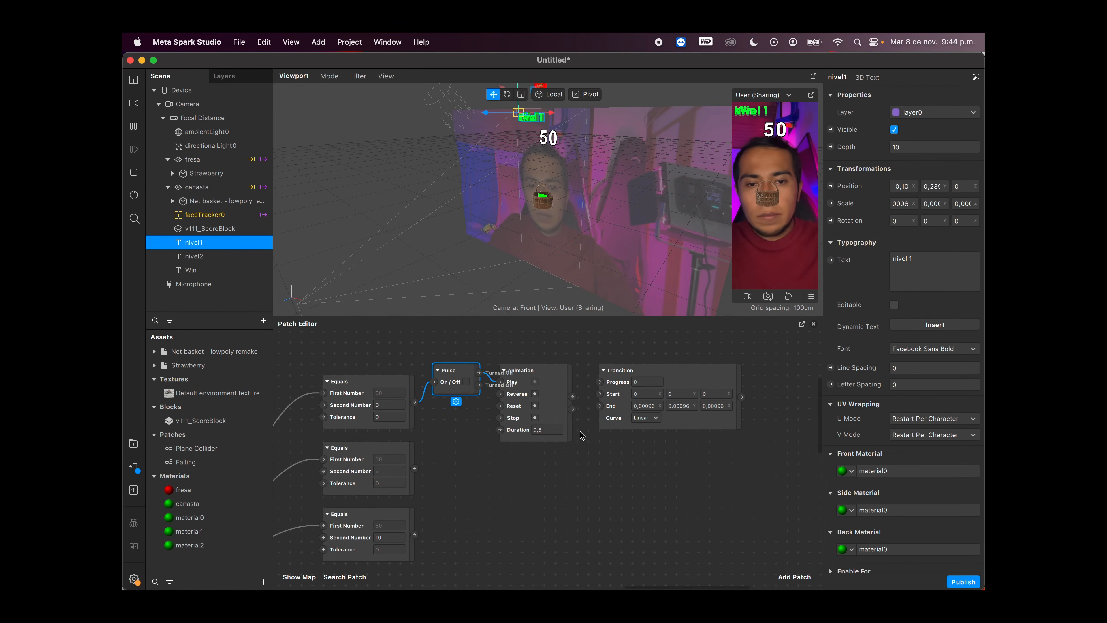
pyautogui.moveTo(572, 396); pyautogui.dragTo(595, 386)
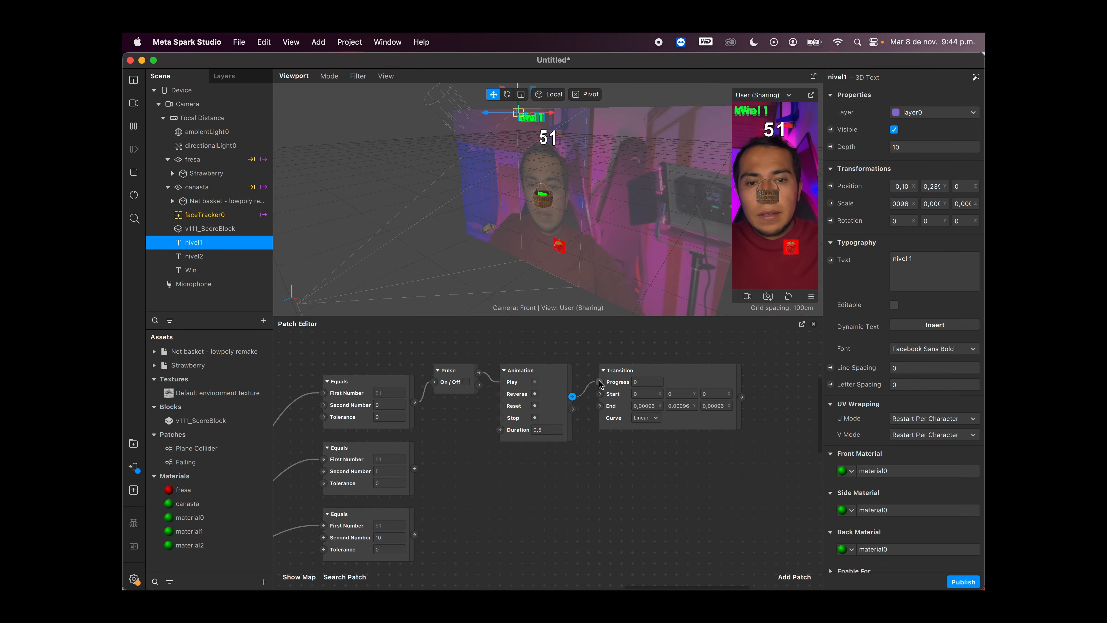
# Step: Create a 3D Scale patch for the nivel1 text, place it beyond the Transition, and connect the Transition's Value to it
pyautogui.hscroll(3, 678, 430)
pyautogui.click(645, 371)
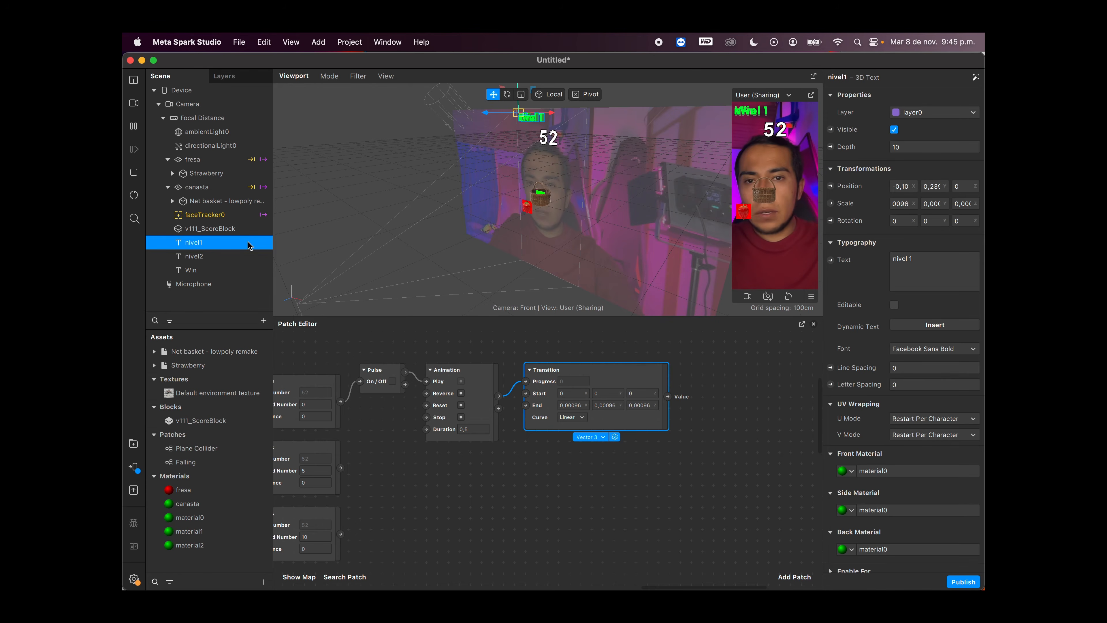
pyautogui.click(830, 203)
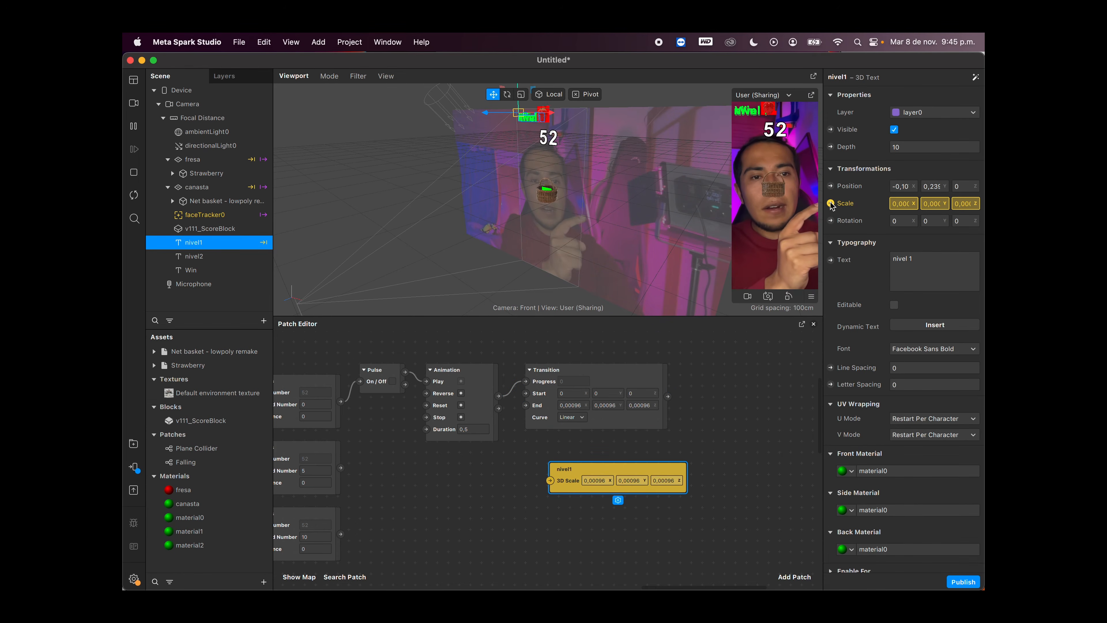
pyautogui.moveTo(570, 471); pyautogui.dragTo(680, 392)
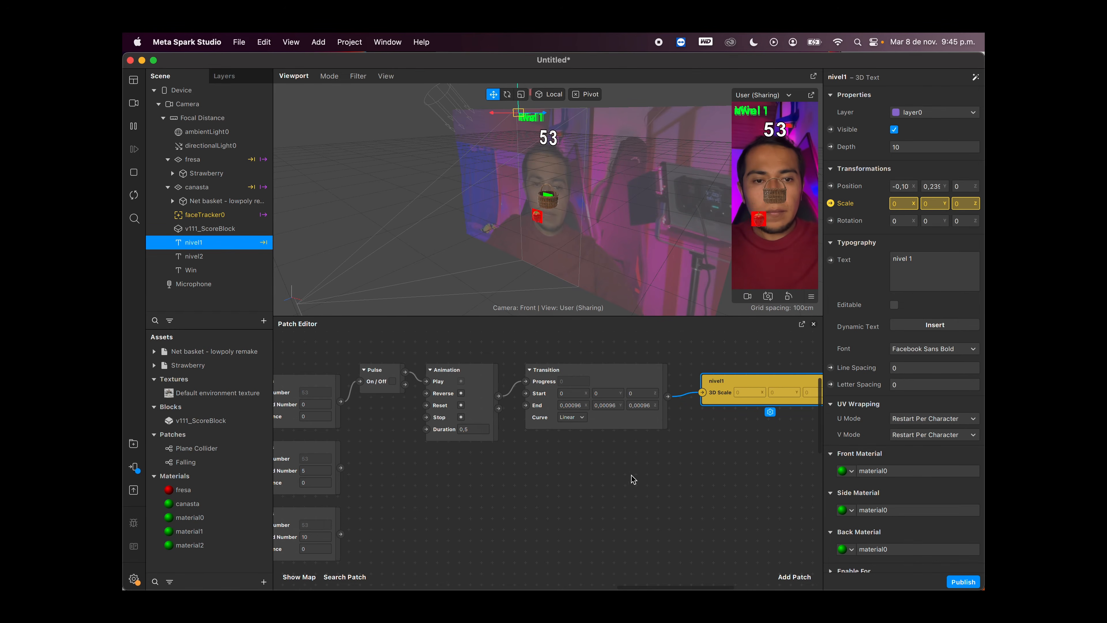
# Step: Duplicate the Pulse, Animation and Transition patches and place the copies below the originals
pyautogui.hscroll(-3, 630, 477)
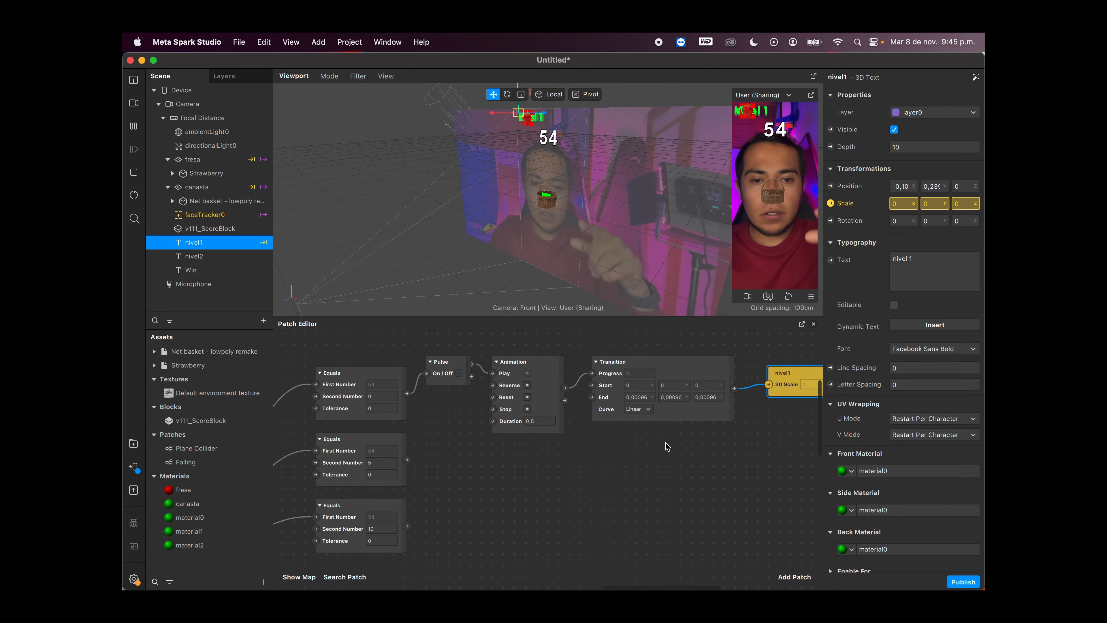
pyautogui.moveTo(581, 426); pyautogui.dragTo(462, 374)
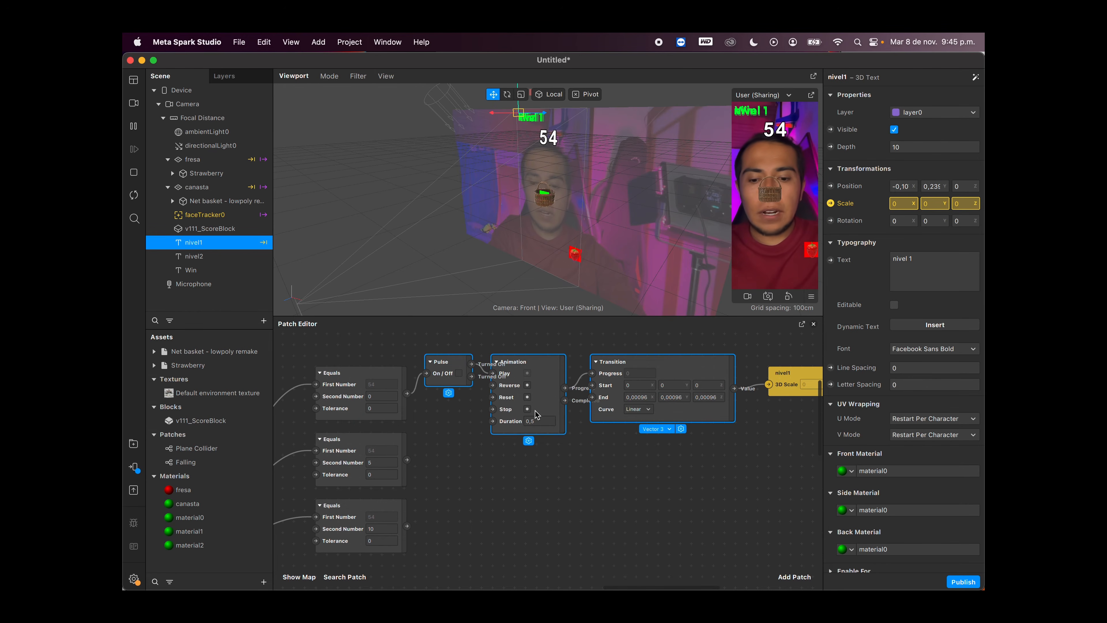
pyautogui.press('super+c')
pyautogui.press('super+v')
pyautogui.moveTo(641, 427); pyautogui.dragTo(554, 463)
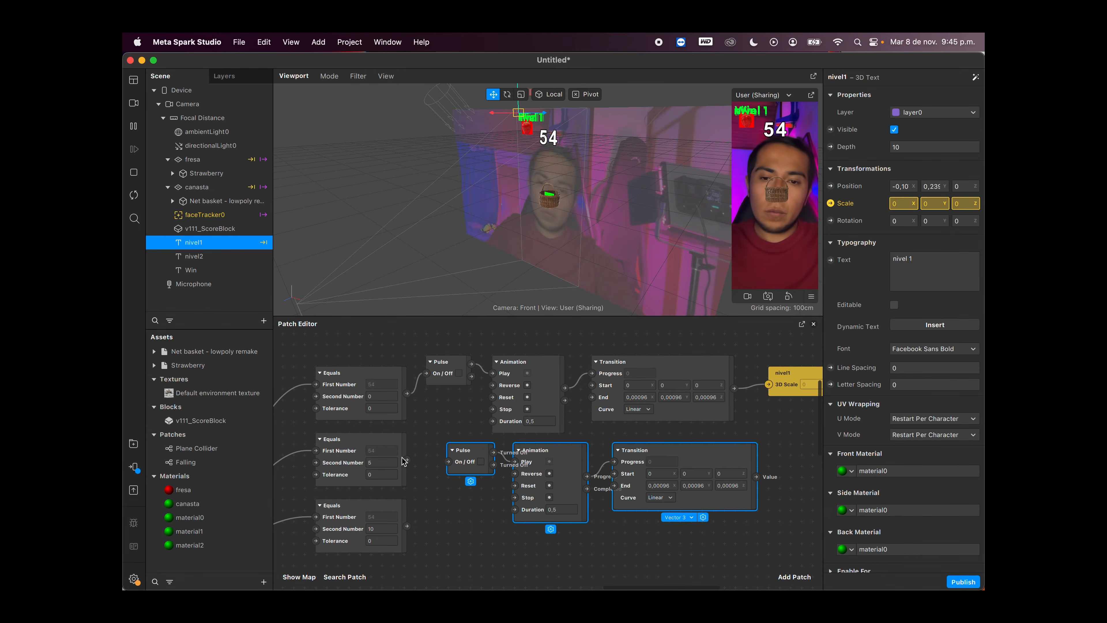
# Step: Connect the middle Equals patch to the copied Pulse and align the copied patches directly under the originals
pyautogui.moveTo(408, 460); pyautogui.dragTo(448, 462)
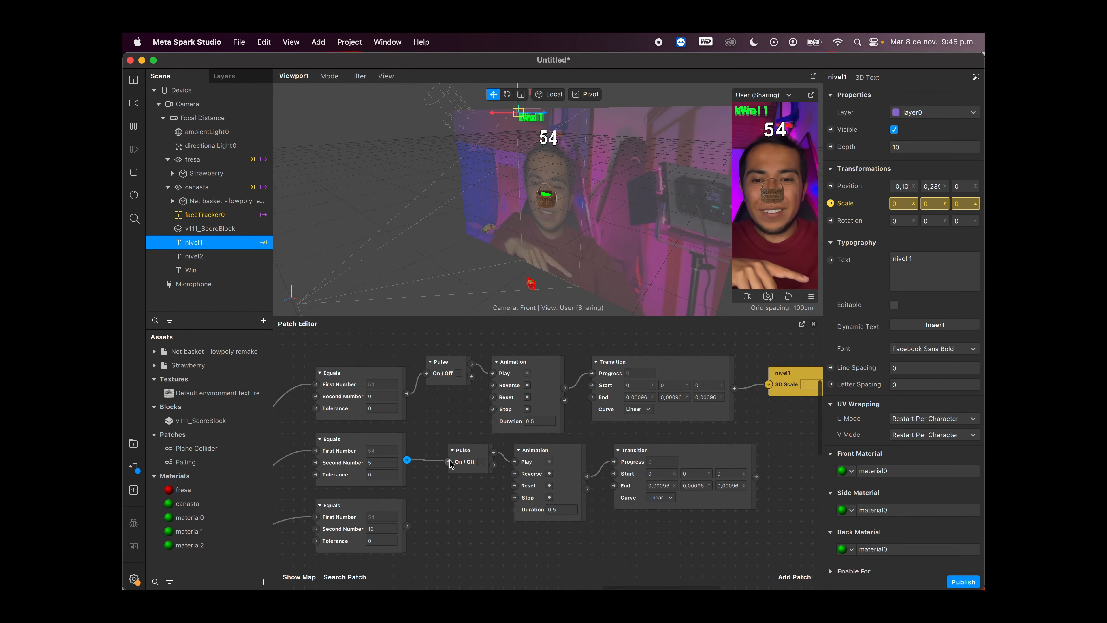
pyautogui.hscroll(-1, 477, 477)
pyautogui.scroll(-1, 477, 477)
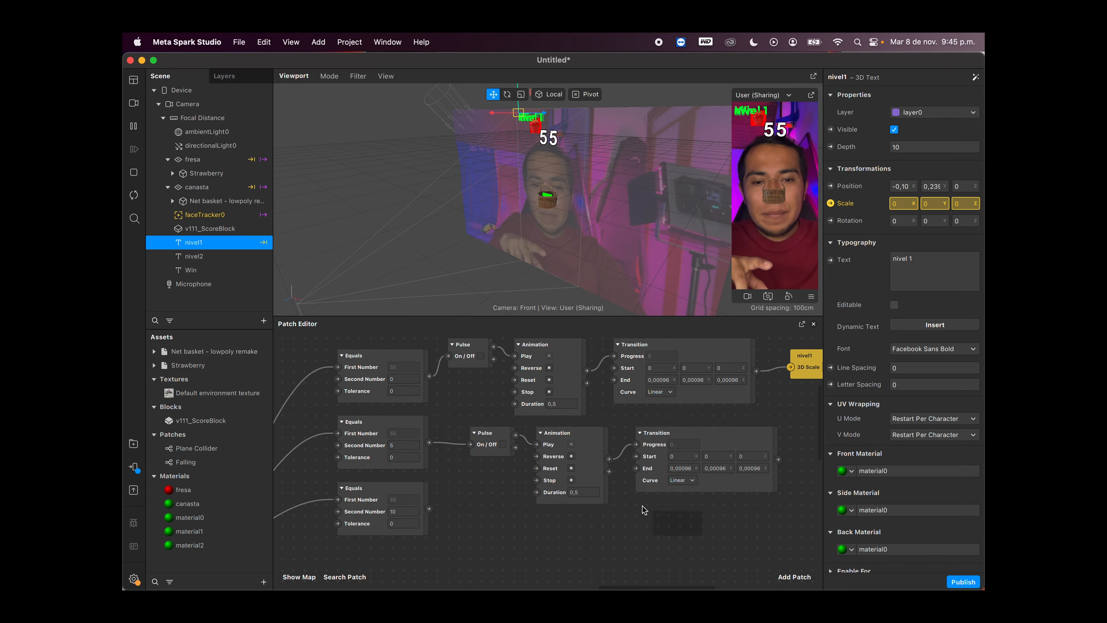
pyautogui.moveTo(643, 510); pyautogui.dragTo(479, 429)
pyautogui.moveTo(584, 437); pyautogui.dragTo(561, 437)
pyautogui.click(596, 421)
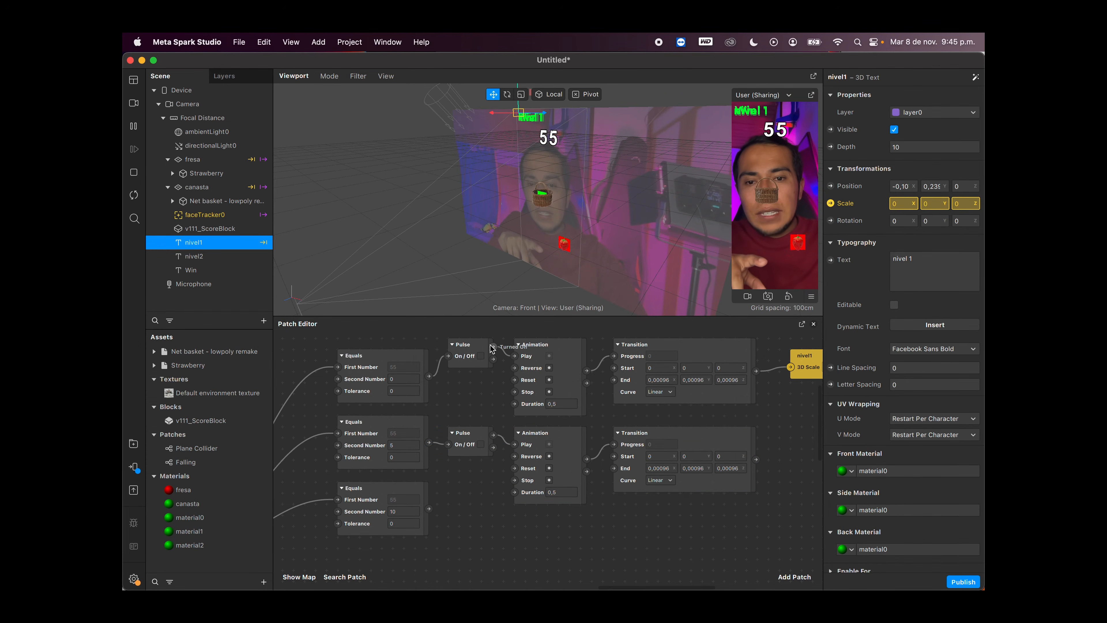
# Step: Connect the second Pulse's Turned On output to the first Animation's Reverse input
pyautogui.hscroll(-1, 488, 414)
pyautogui.scroll(1, 487, 414)
pyautogui.click(417, 447)
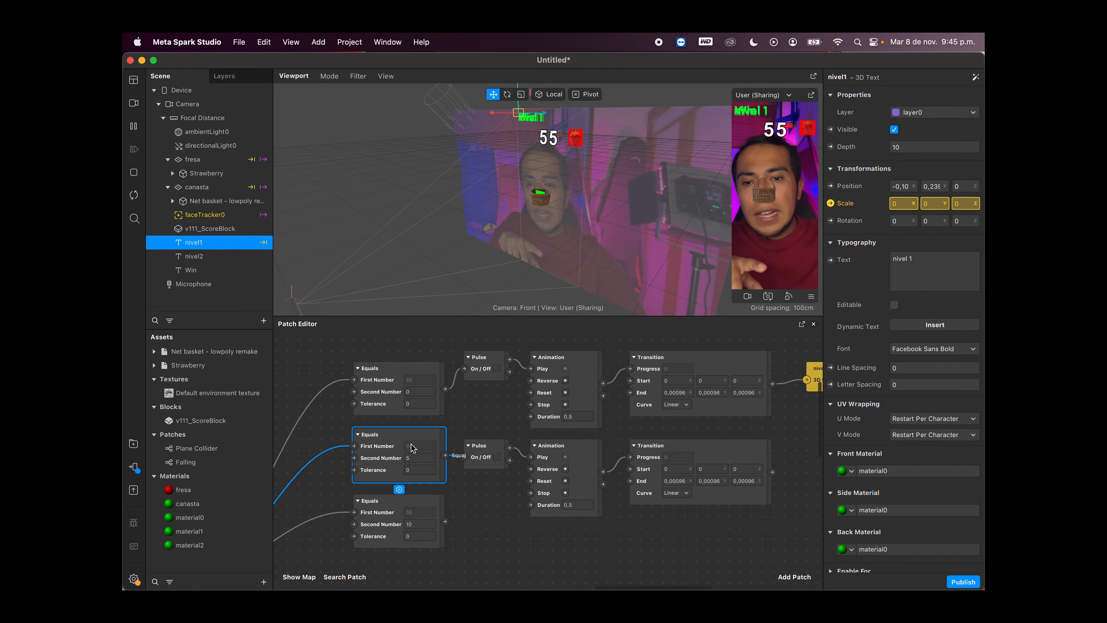
pyautogui.click(481, 453)
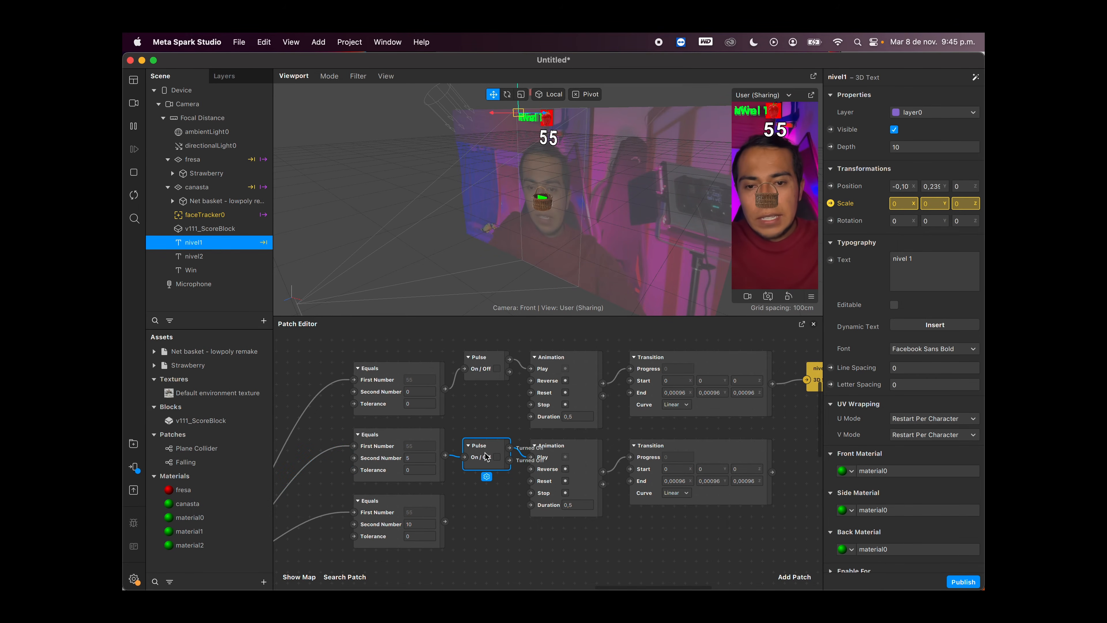
pyautogui.moveTo(509, 447); pyautogui.dragTo(530, 380)
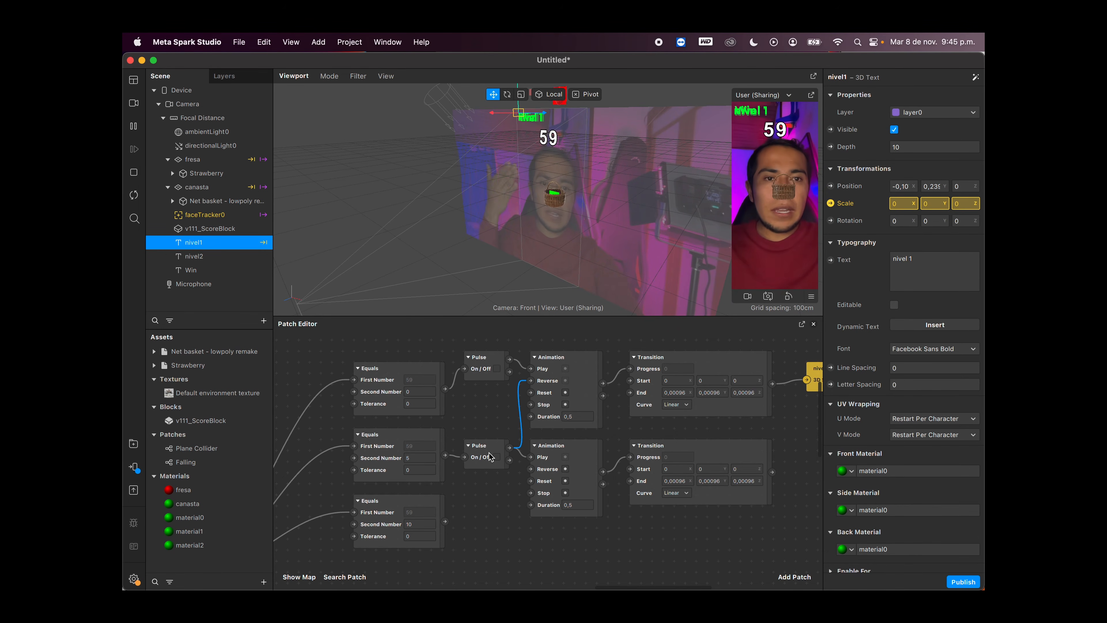
# Step: Restart the effect preview to check the nivel1 label's scale animation
pyautogui.hscroll(2, 526, 472)
pyautogui.scroll(-1, 526, 473)
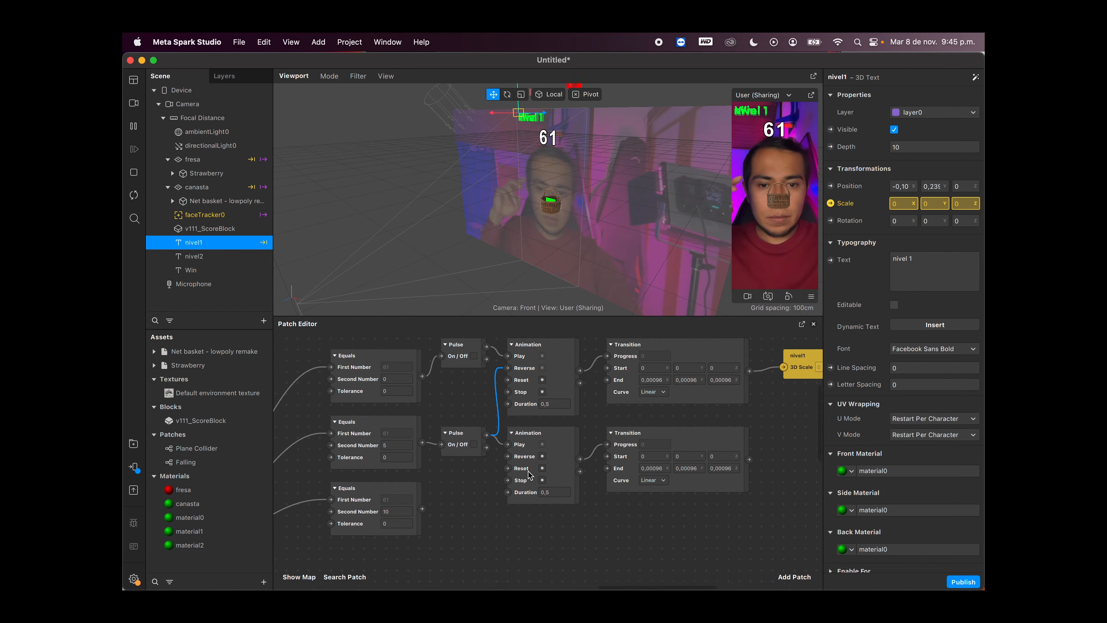
pyautogui.click(133, 194)
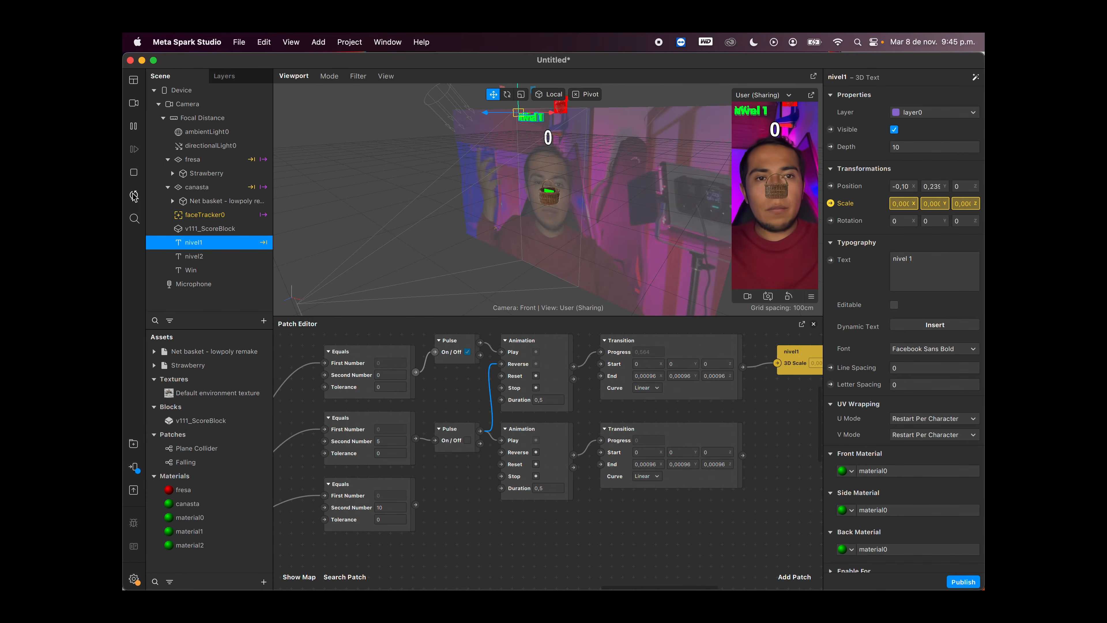
pyautogui.hscroll(-2, 579, 392)
pyautogui.scroll(-1, 579, 392)
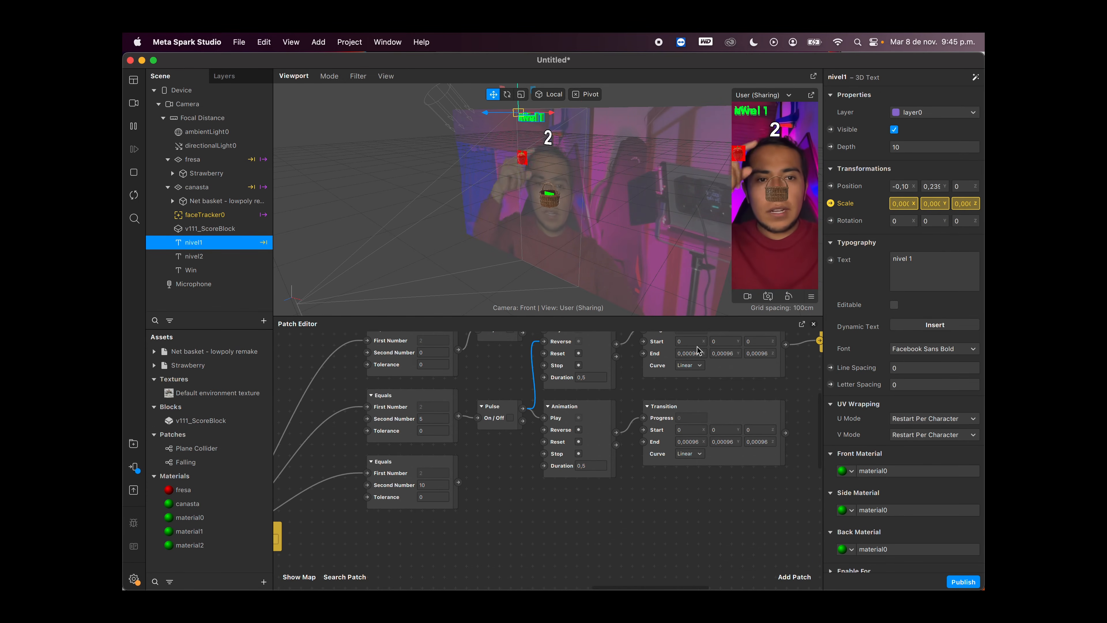
# Step: Create a 3D Scale patch for the nivel2 text, place it beyond the second Transition, and connect that Transition's Value to it
pyautogui.hscroll(2, 696, 362)
pyautogui.scroll(1, 695, 362)
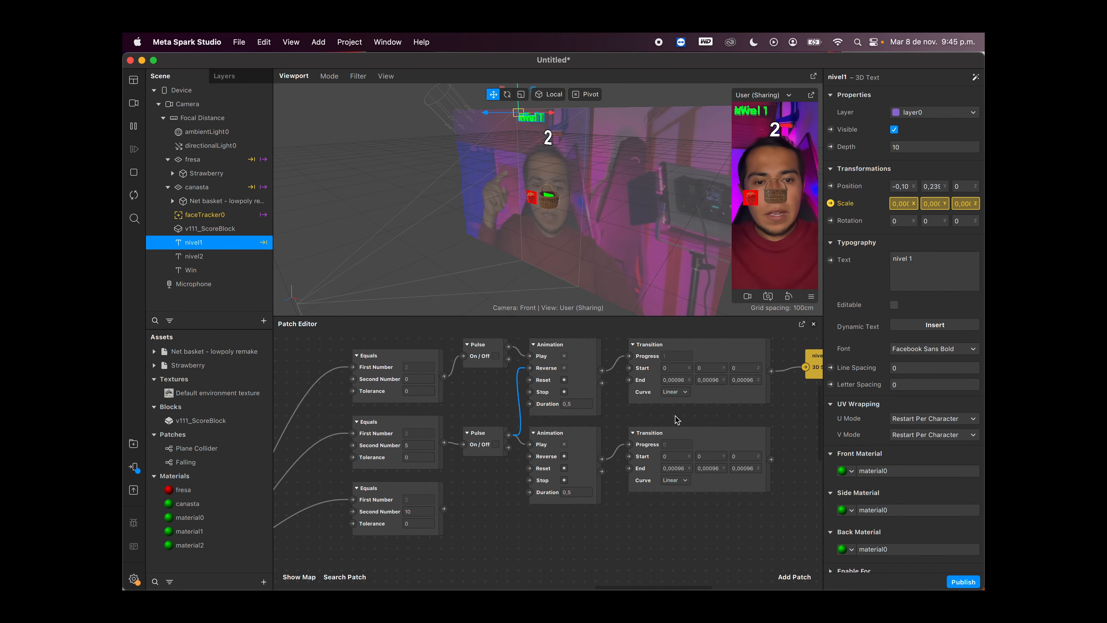
pyautogui.click(243, 257)
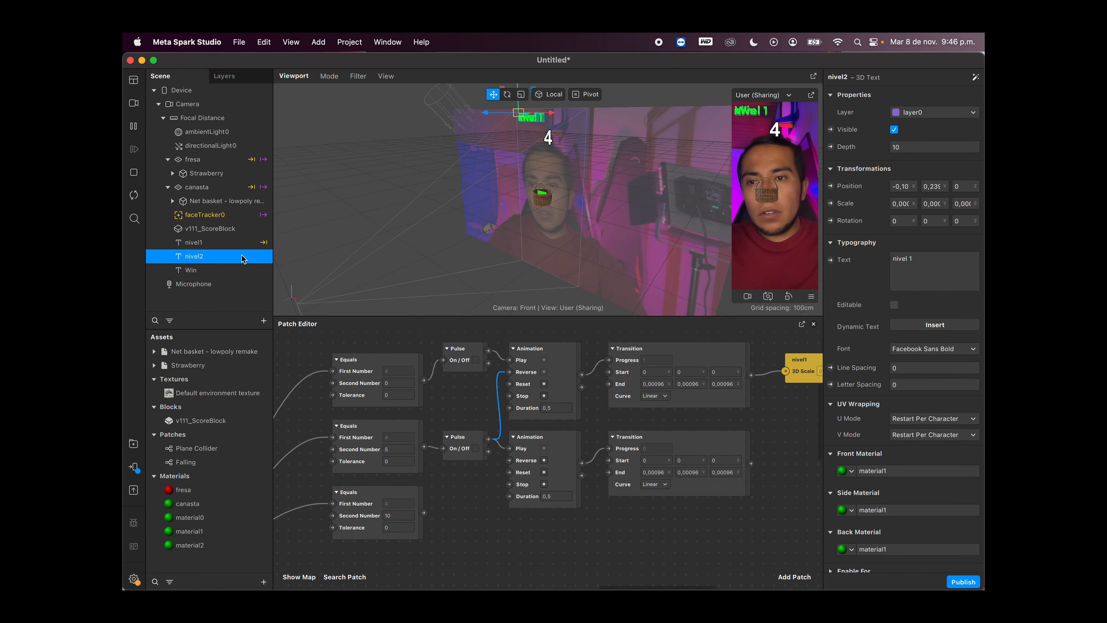
pyautogui.click(830, 203)
pyautogui.hscroll(3, 545, 436)
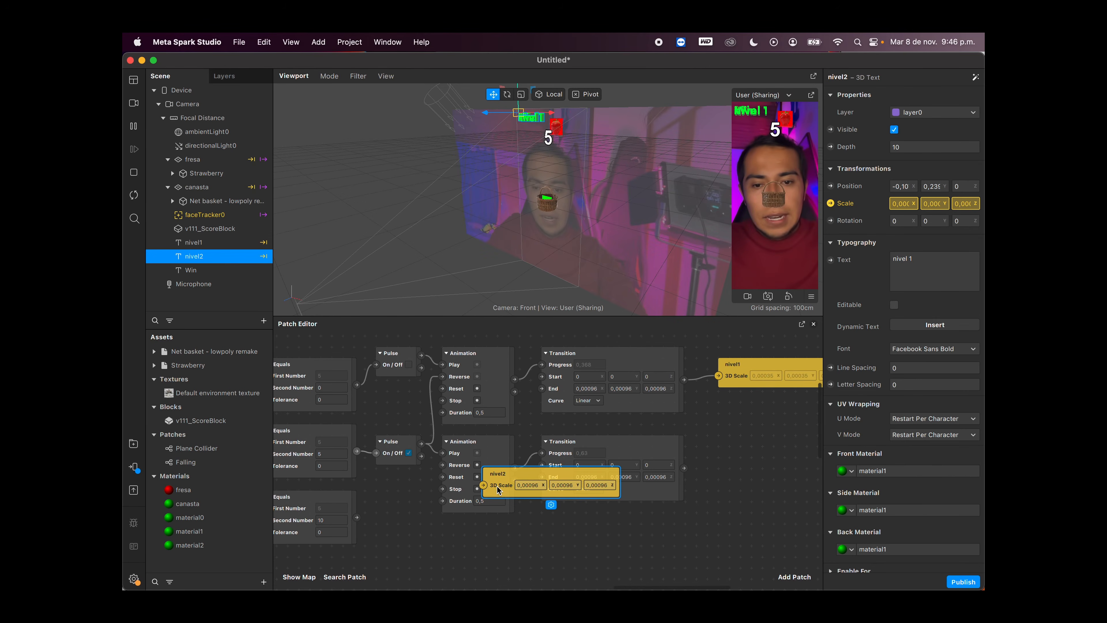
pyautogui.moveTo(506, 485); pyautogui.dragTo(707, 463)
pyautogui.scroll(-3, 715, 481)
pyautogui.hscroll(-3, 715, 482)
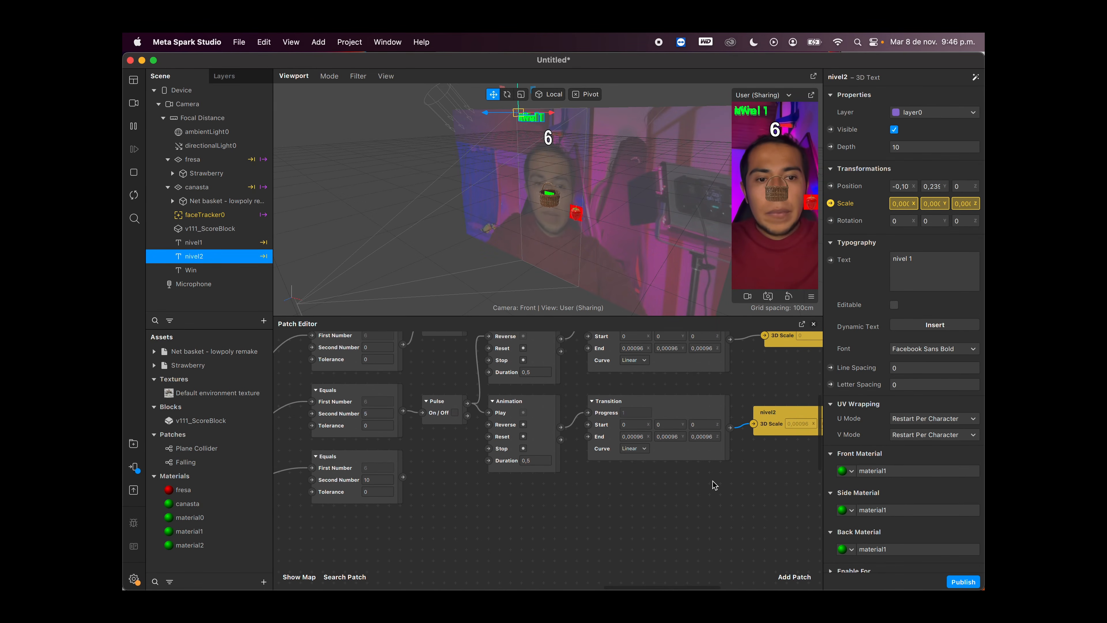
# Step: Duplicate the second Pulse, Animation and Transition set below it and connect the bottom Equals patch to the new Pulse
pyautogui.moveTo(669, 477); pyautogui.dragTo(458, 408)
pyautogui.press('super+c')
pyautogui.press('super+v')
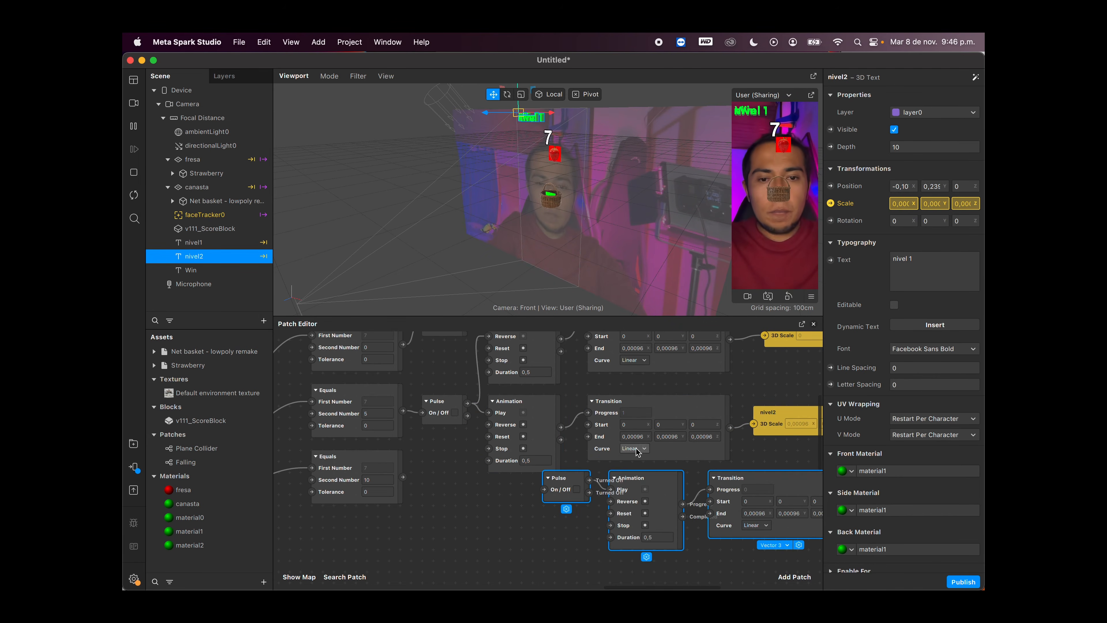
pyautogui.moveTo(638, 485); pyautogui.dragTo(542, 497)
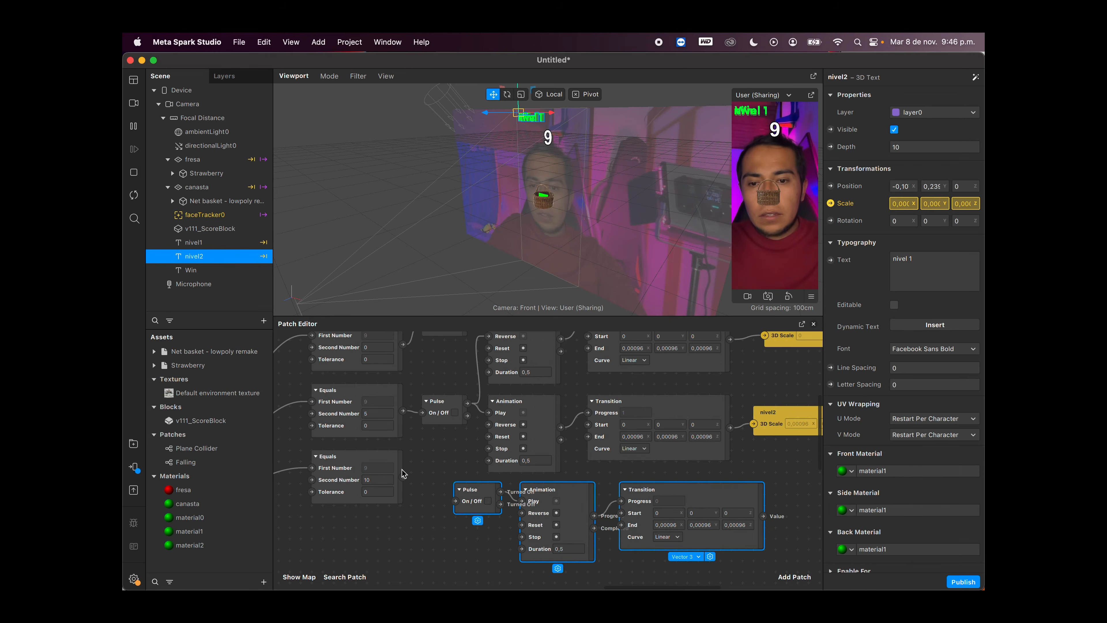
pyautogui.moveTo(404, 477); pyautogui.dragTo(454, 501)
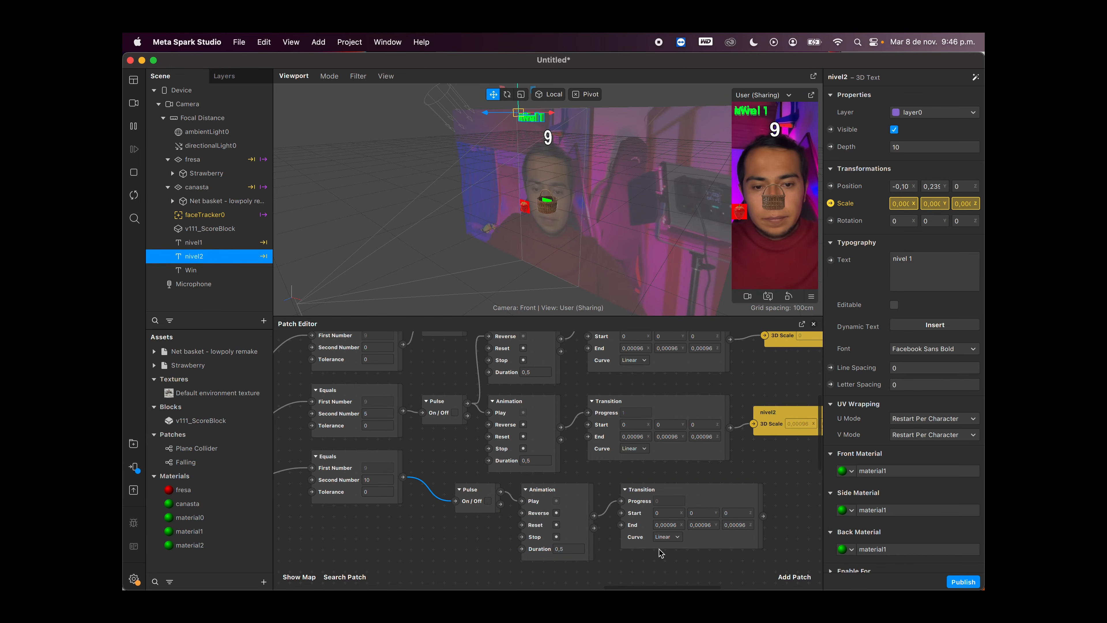
# Step: Align the third patch set under the ones above and connect its Pulse's Turned On output to the second Animation's Reverse
pyautogui.moveTo(660, 558); pyautogui.dragTo(494, 505)
pyautogui.moveTo(579, 493); pyautogui.dragTo(547, 493)
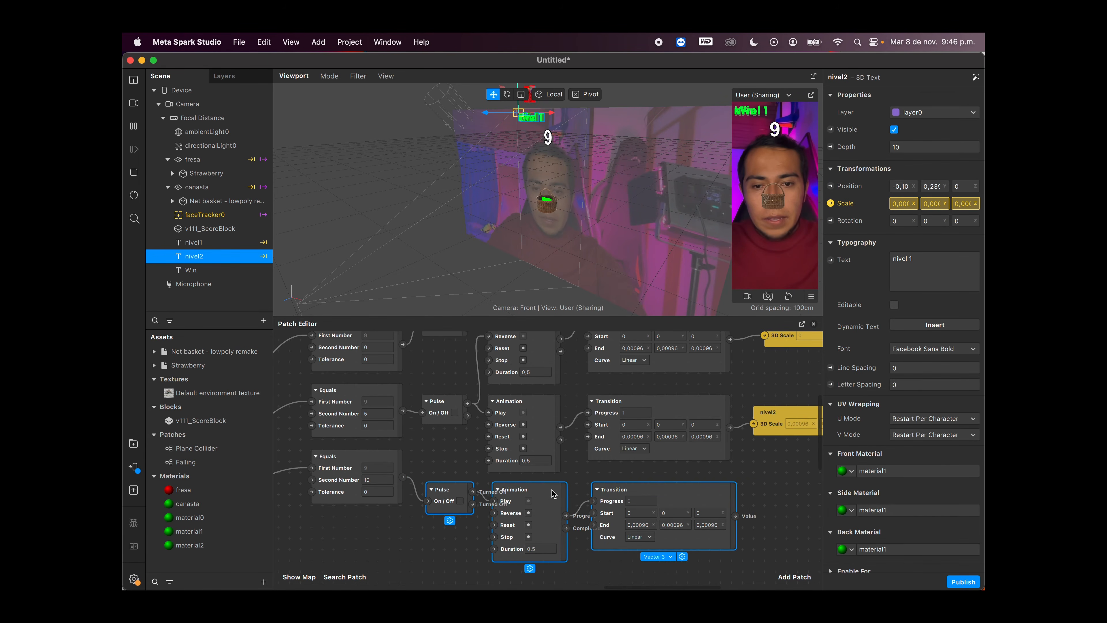
pyautogui.click(458, 479)
pyautogui.moveTo(467, 491); pyautogui.dragTo(488, 424)
# Step: Create a 3D Scale patch for the Win text, place it below the nivel2 patch, and connect the third Transition's Value to it
pyautogui.hscroll(5, 514, 428)
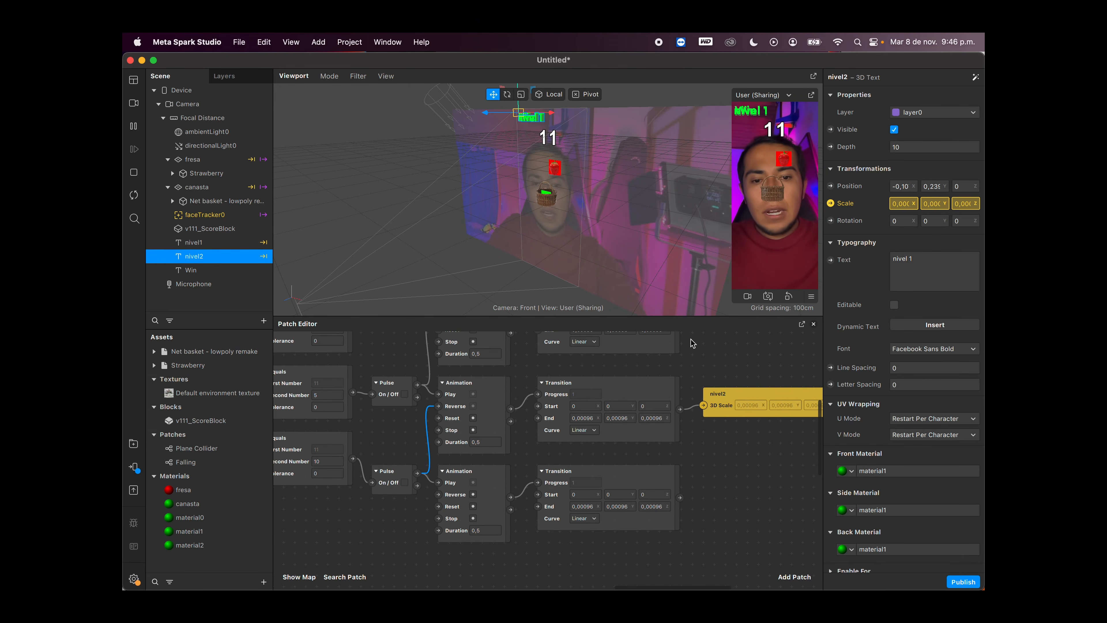
pyautogui.click(234, 270)
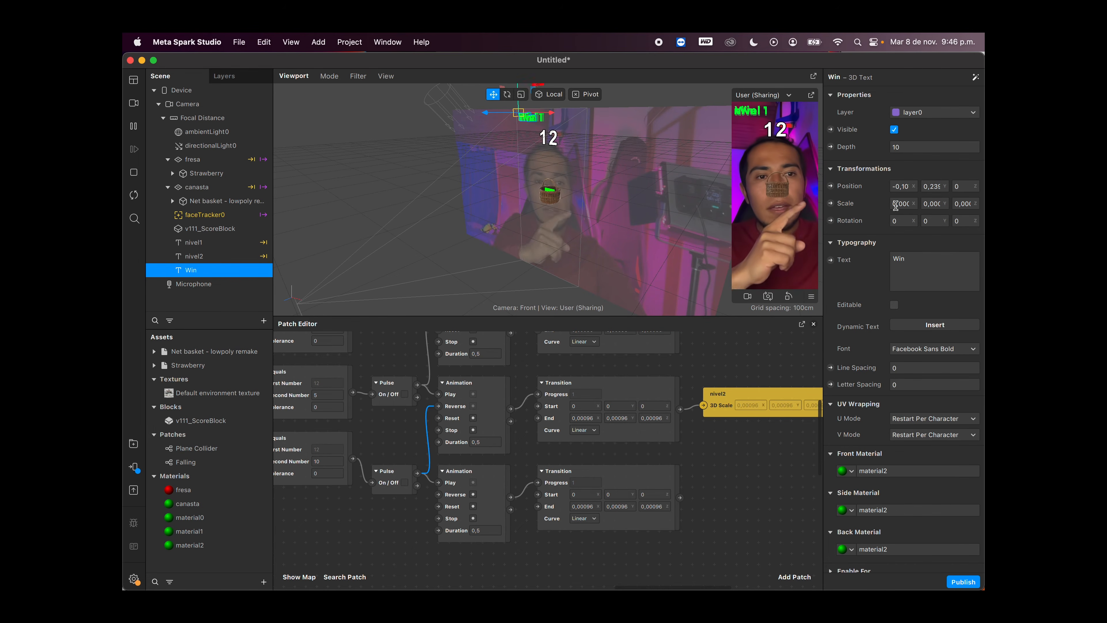
pyautogui.click(830, 203)
pyautogui.moveTo(580, 471); pyautogui.dragTo(734, 470)
pyautogui.moveTo(680, 498); pyautogui.dragTo(722, 493)
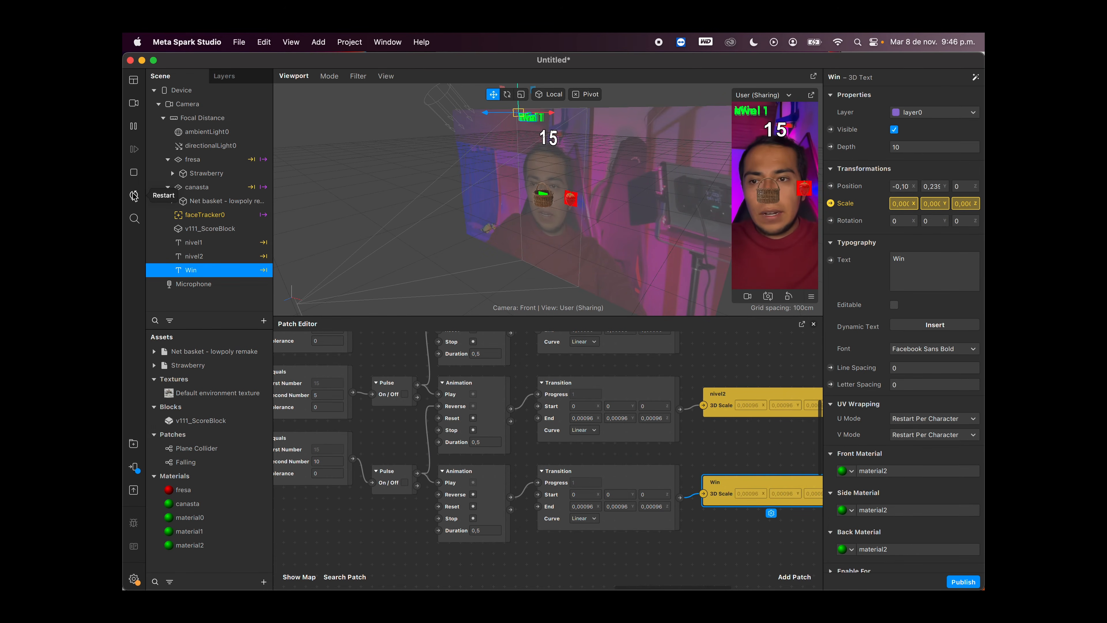
# Step: Replay the effect from the start to test the labels, and set the nivel2 object's text to "nivel 2"
pyautogui.click(133, 197)
pyautogui.moveTo(434, 421); pyautogui.dragTo(519, 425)
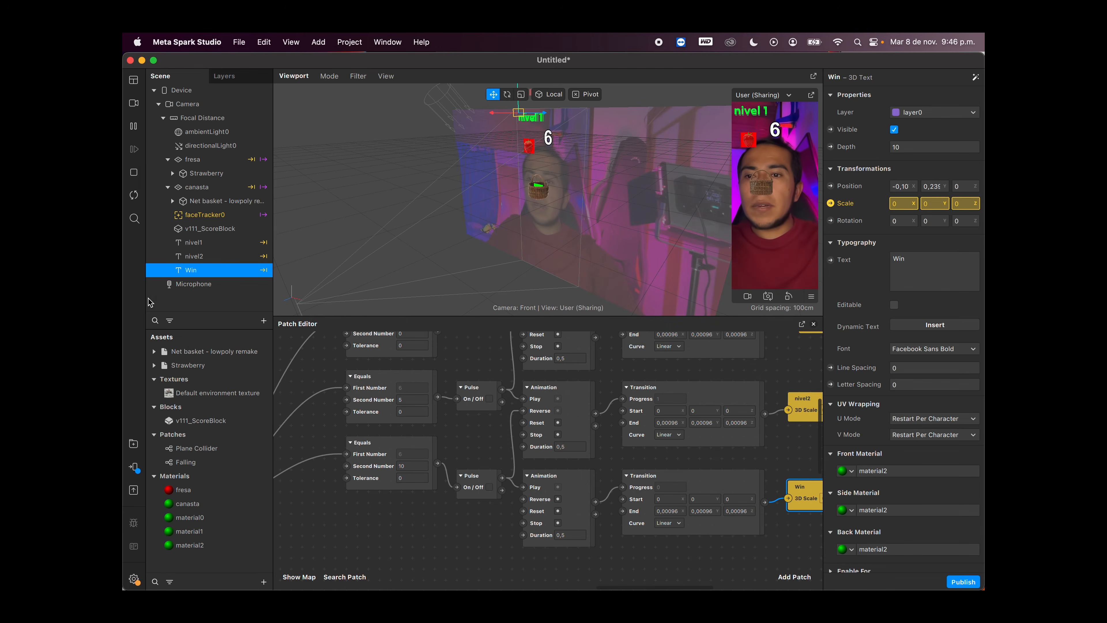
pyautogui.click(225, 257)
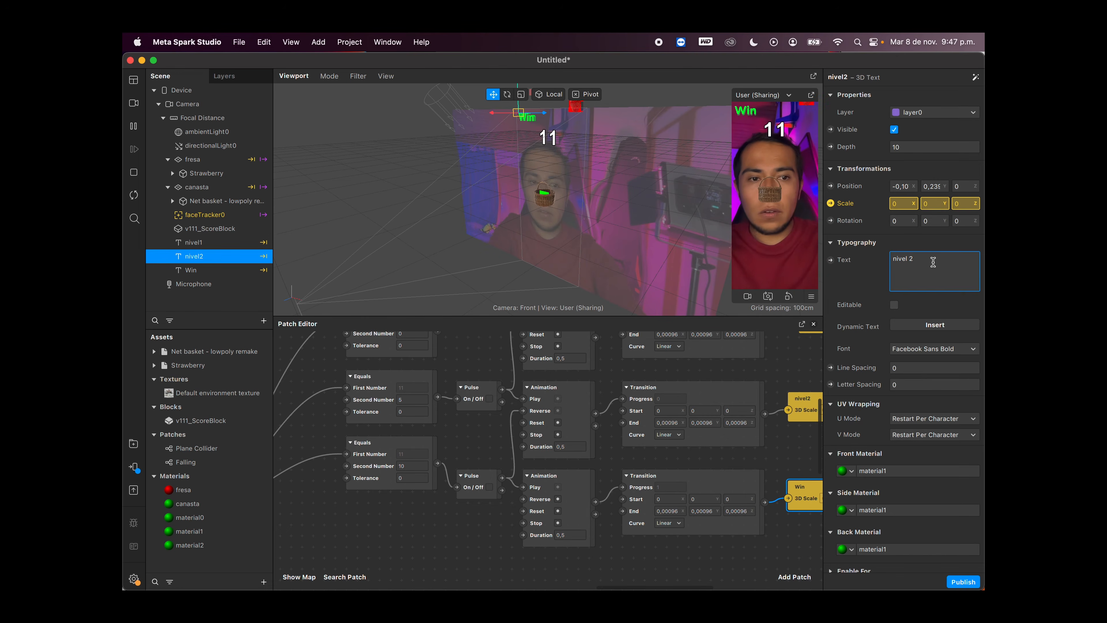
pyautogui.click(808, 375)
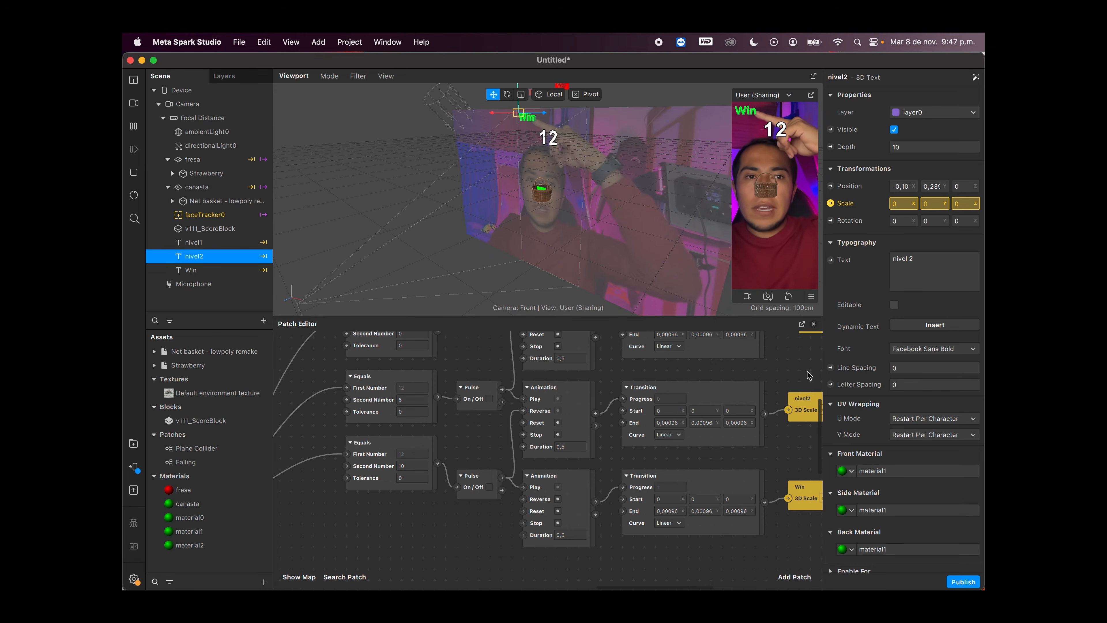
pyautogui.click(135, 196)
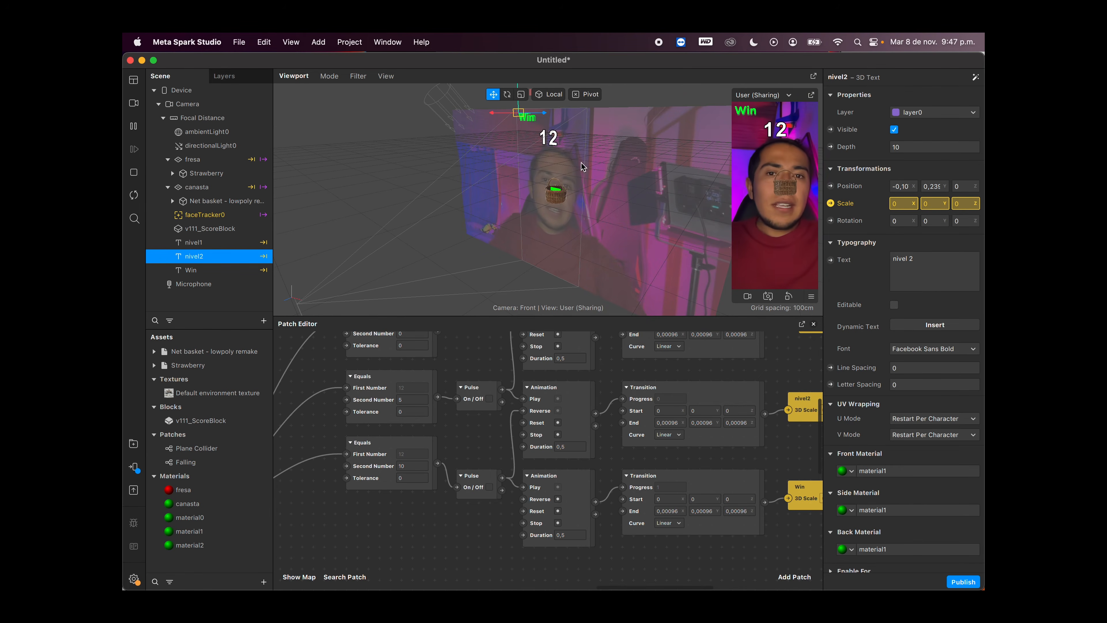
# Step: Move the Win text over the forehead, centred below the score, to about X -0,02 and Y 0,109
pyautogui.click(234, 272)
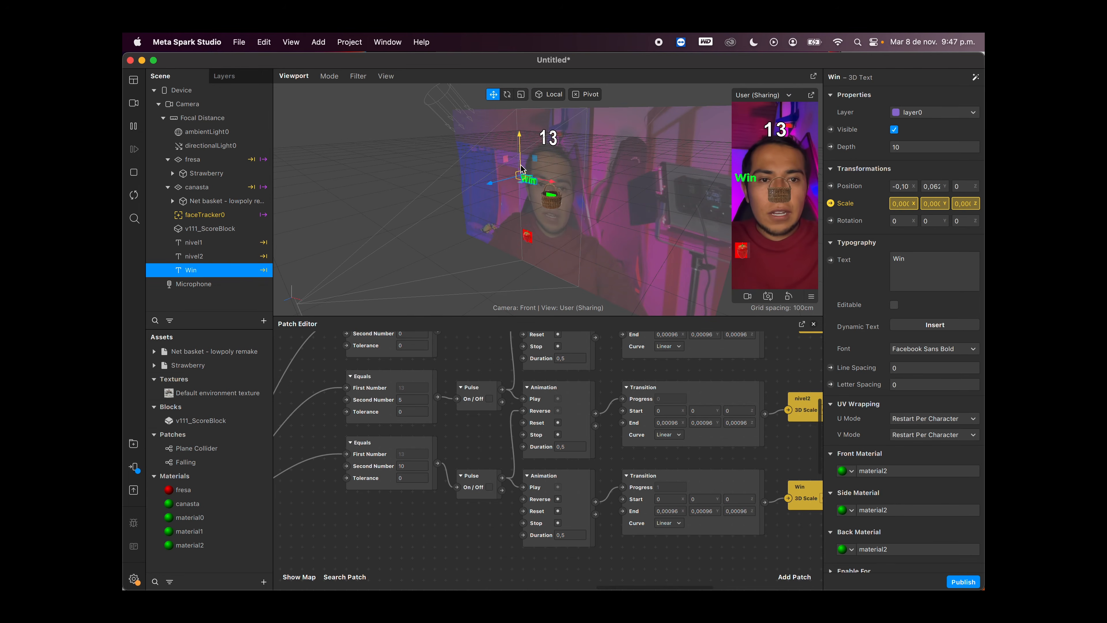
pyautogui.moveTo(551, 166); pyautogui.dragTo(588, 167)
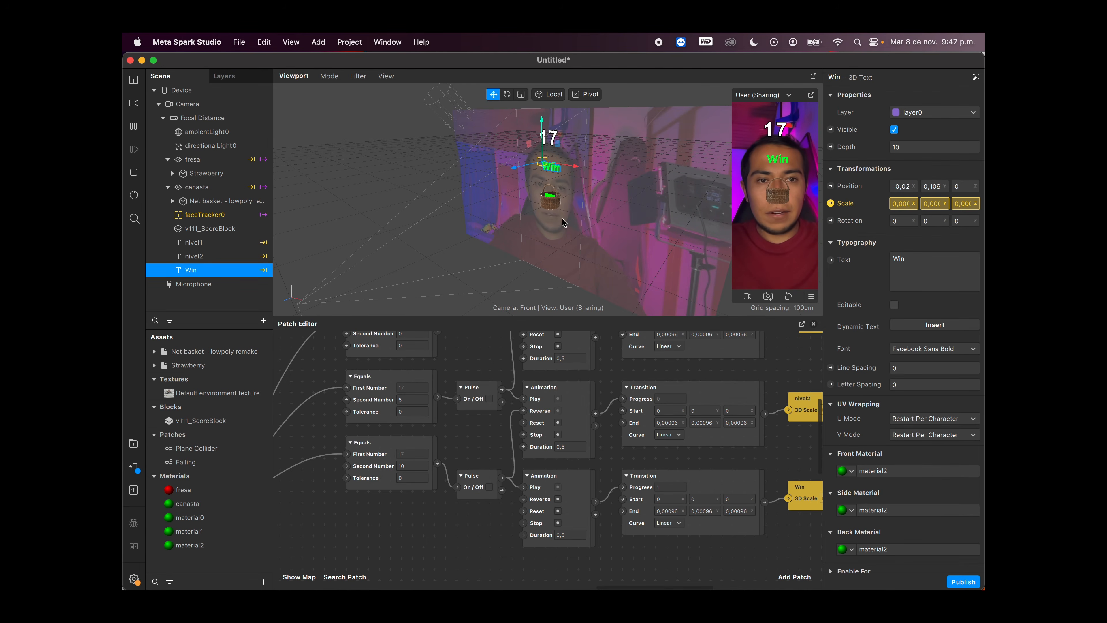
# Step: Enlarge the Patch Editor and examine the patch graph from the Counter and score through the Equals, Pulse, Animation and Transition patches
pyautogui.hscroll(-3, 637, 385)
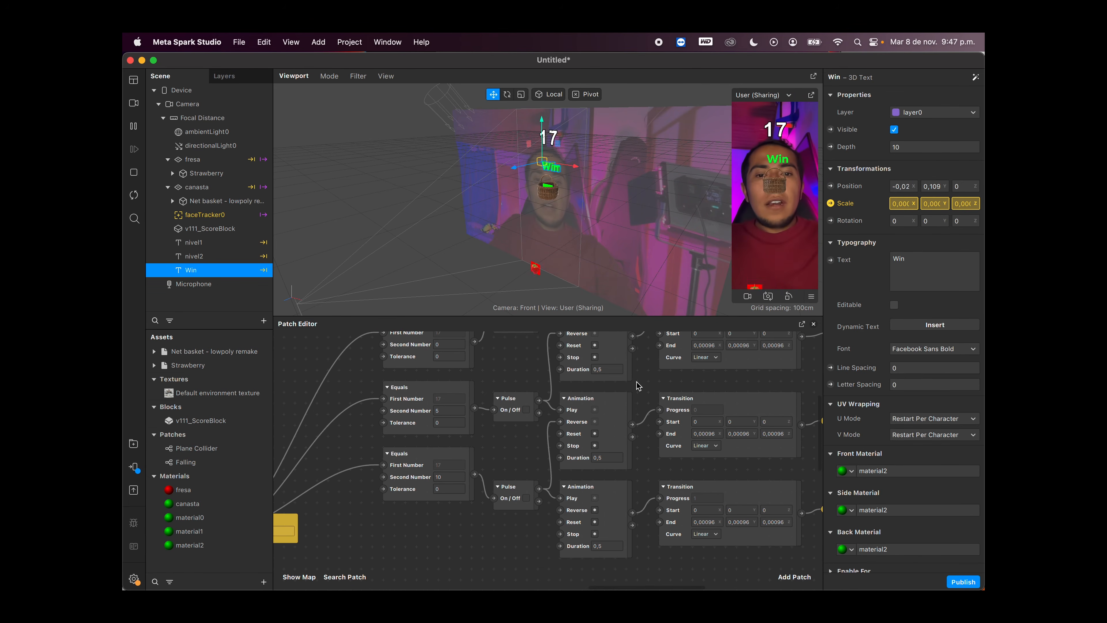
pyautogui.hscroll(-2, 637, 385)
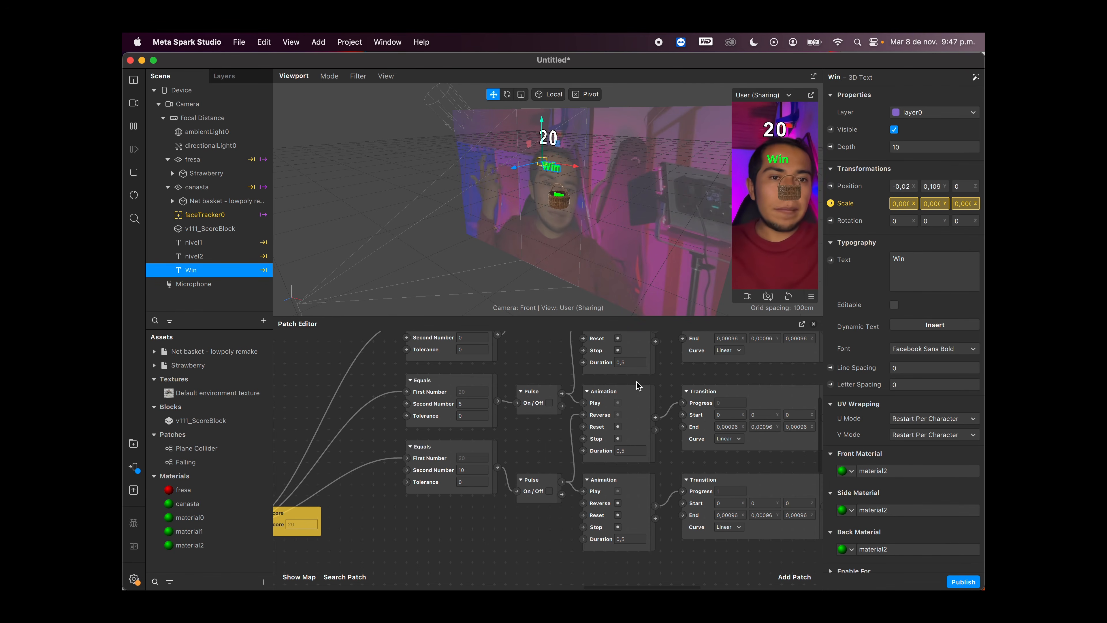
pyautogui.moveTo(466, 496); pyautogui.dragTo(667, 502)
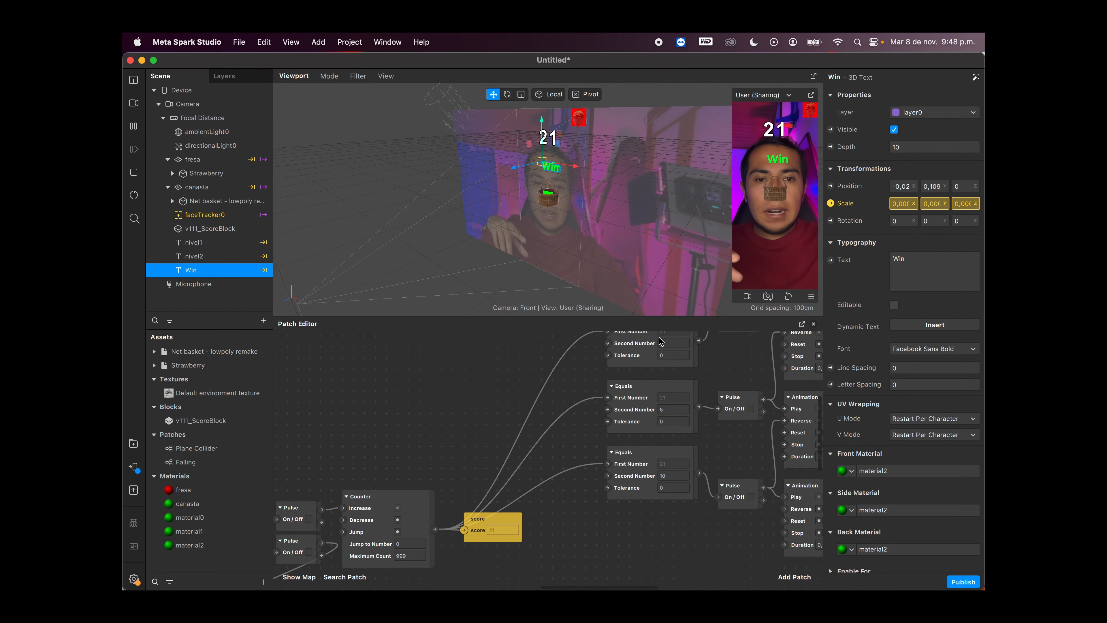
pyautogui.moveTo(665, 316); pyautogui.dragTo(665, 289)
pyautogui.hscroll(10, 719, 407)
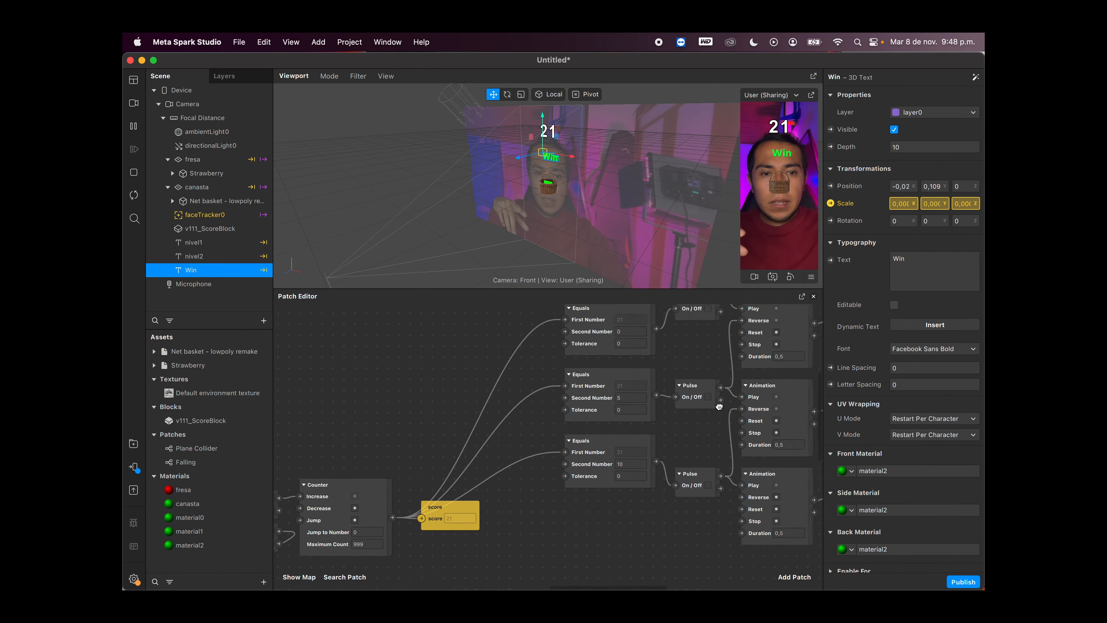
pyautogui.hscroll(-2, 718, 406)
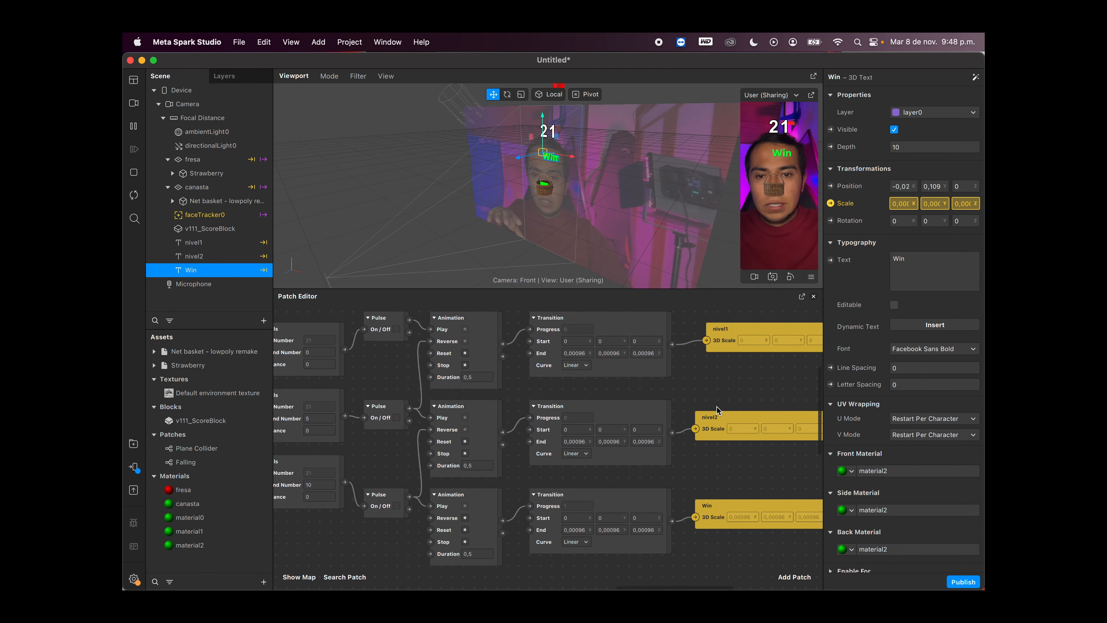
pyautogui.keyDown('ctrl'); pyautogui.scroll(-3, 716, 410); pyautogui.keyUp('ctrl')
pyautogui.moveTo(659, 287); pyautogui.dragTo(659, 223)
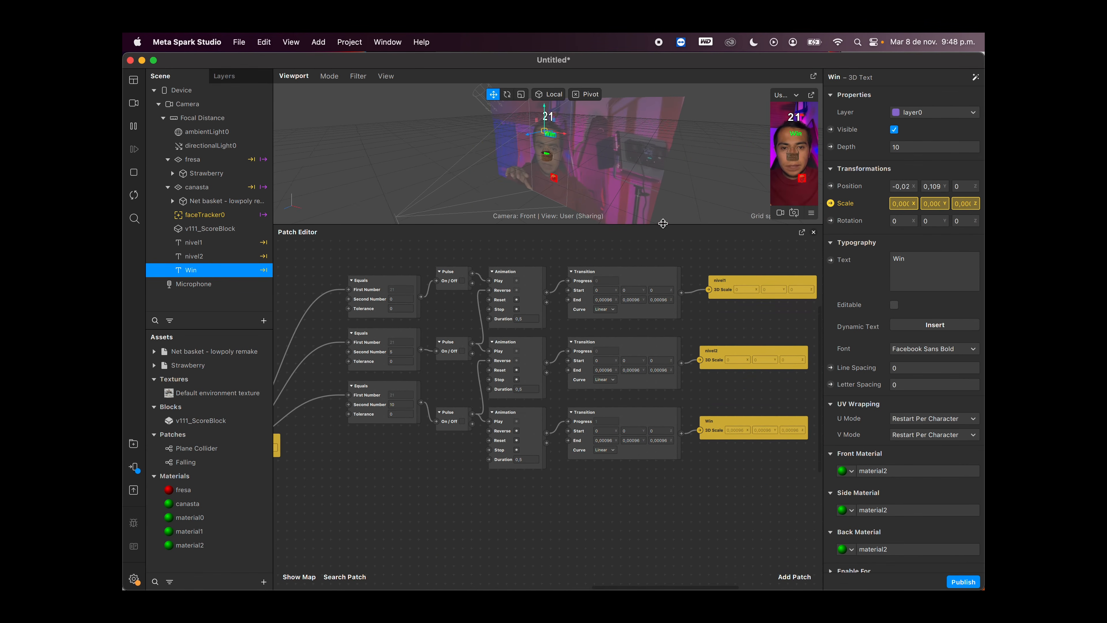
pyautogui.hscroll(2, 655, 330)
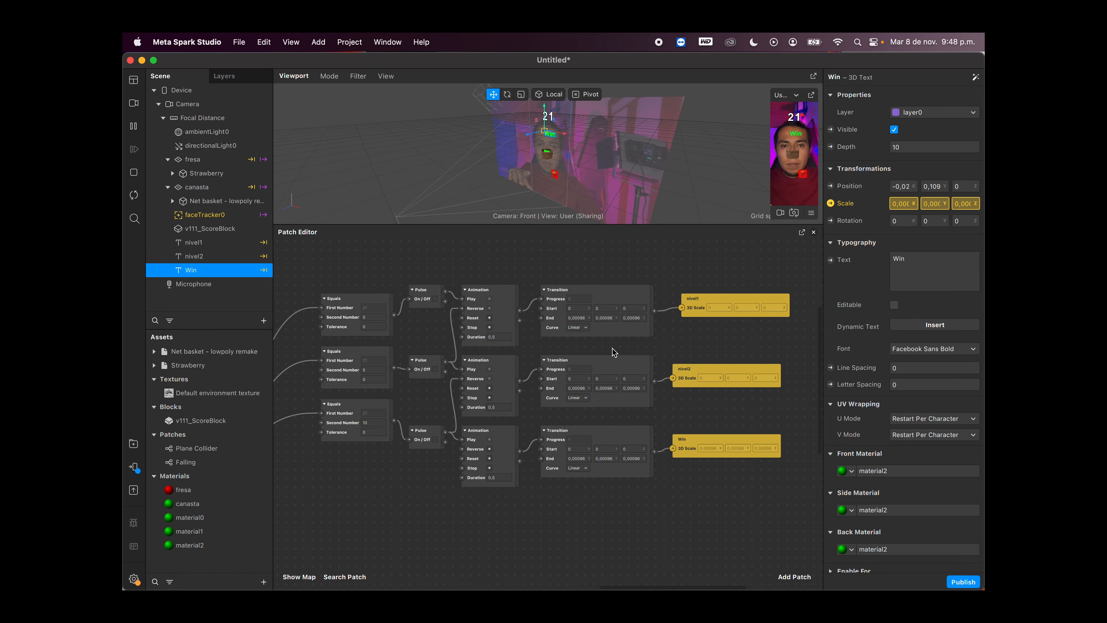
pyautogui.hscroll(-10, 614, 353)
pyautogui.scroll(-2, 613, 352)
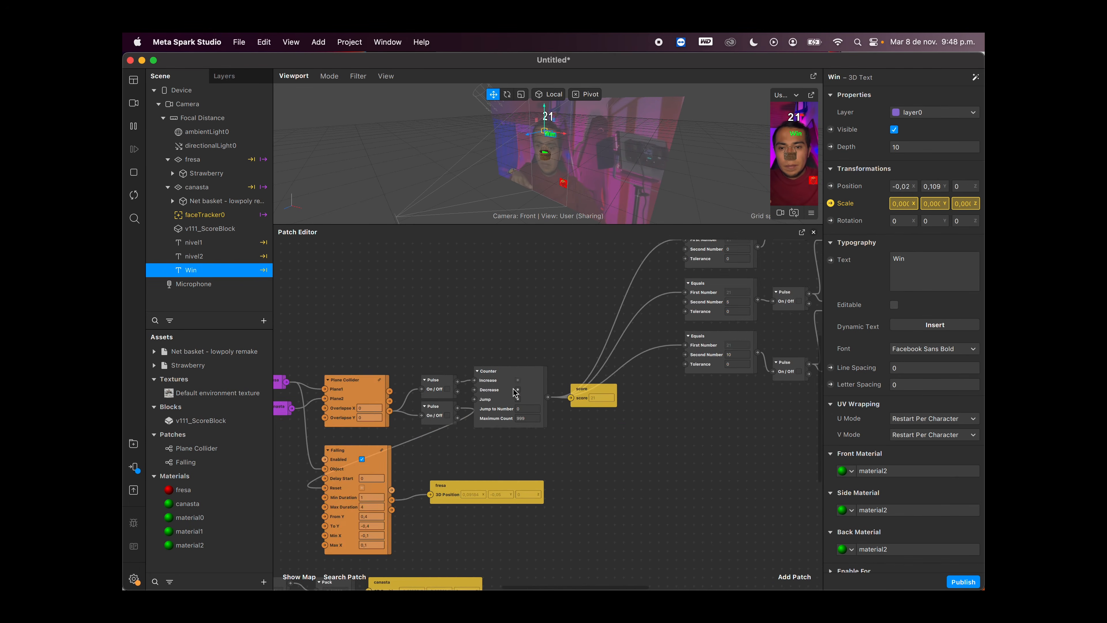
pyautogui.keyDown('ctrl'); pyautogui.scroll(3, 514, 392); pyautogui.keyUp('ctrl')
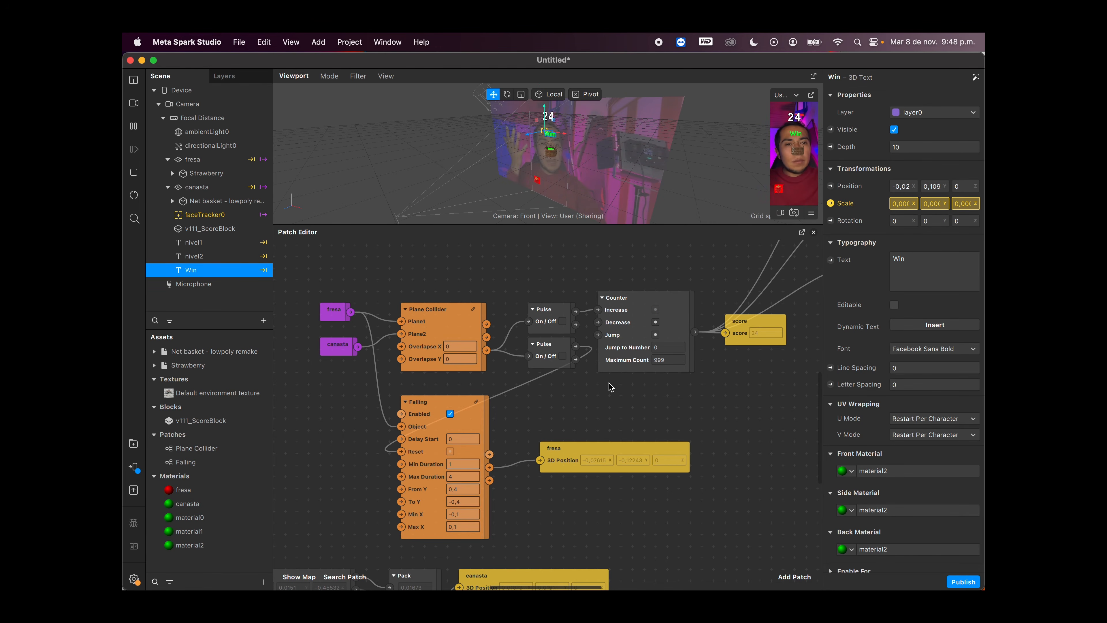
pyautogui.keyDown('ctrl'); pyautogui.scroll(-3, 611, 387); pyautogui.keyUp('ctrl')
pyautogui.hscroll(5, 605, 383)
pyautogui.click(732, 310)
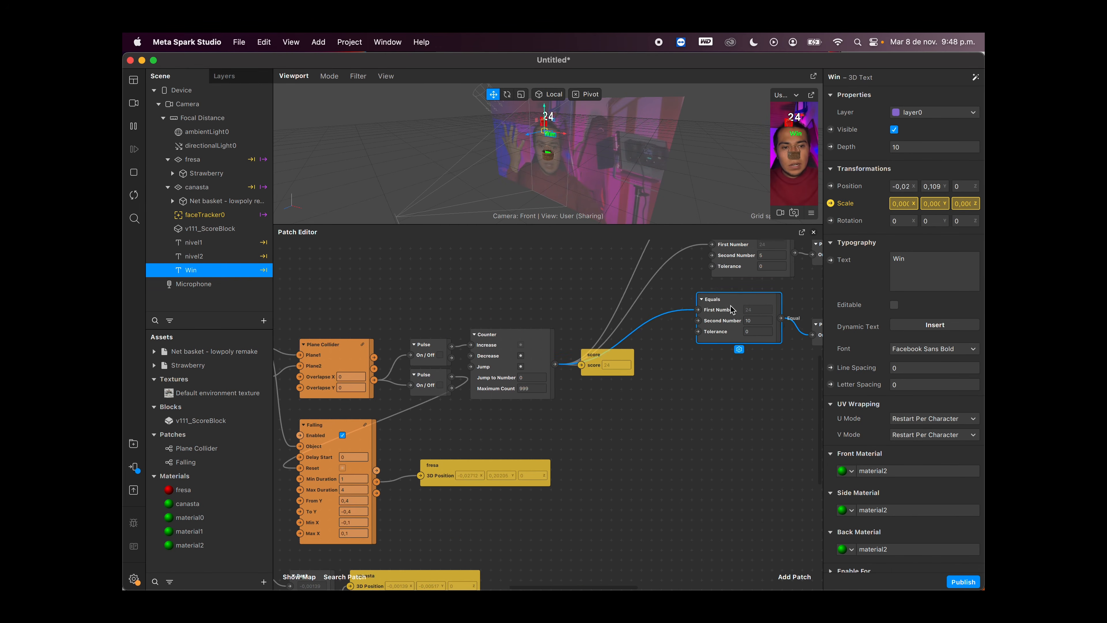
pyautogui.hscroll(3, 728, 376)
pyautogui.scroll(-2, 728, 376)
pyautogui.moveTo(692, 297); pyautogui.dragTo(697, 299)
pyautogui.hscroll(4, 737, 340)
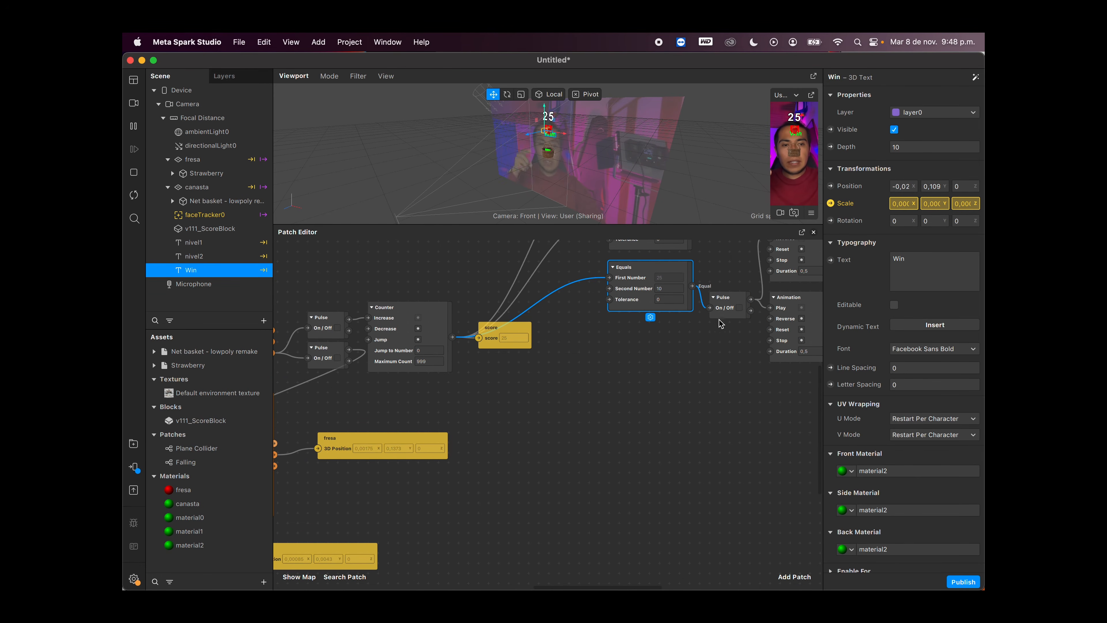
# Step: Add an Equals patch beside the Falling patch and set its Second Number to 10
pyautogui.hscroll(-9, 501, 423)
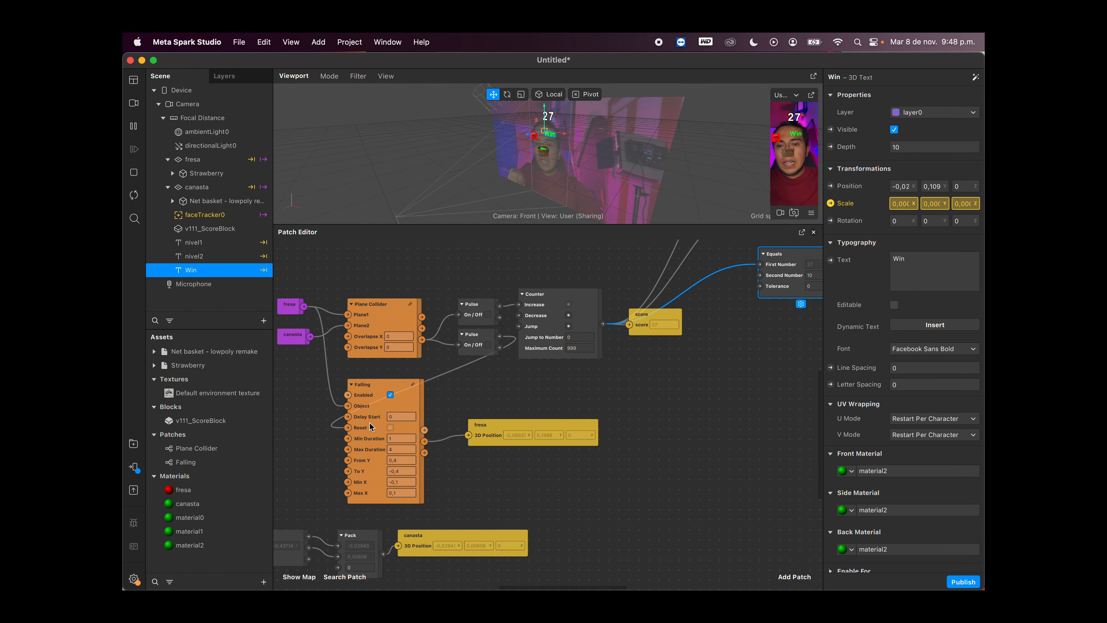
pyautogui.hscroll(-4, 380, 433)
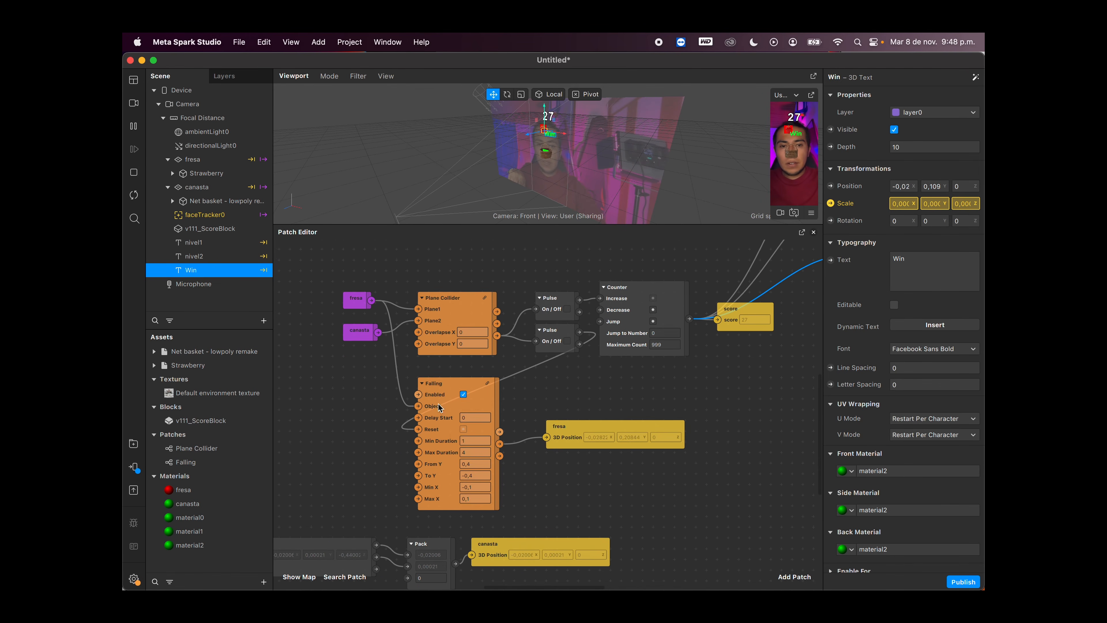
pyautogui.scroll(3, 680, 340)
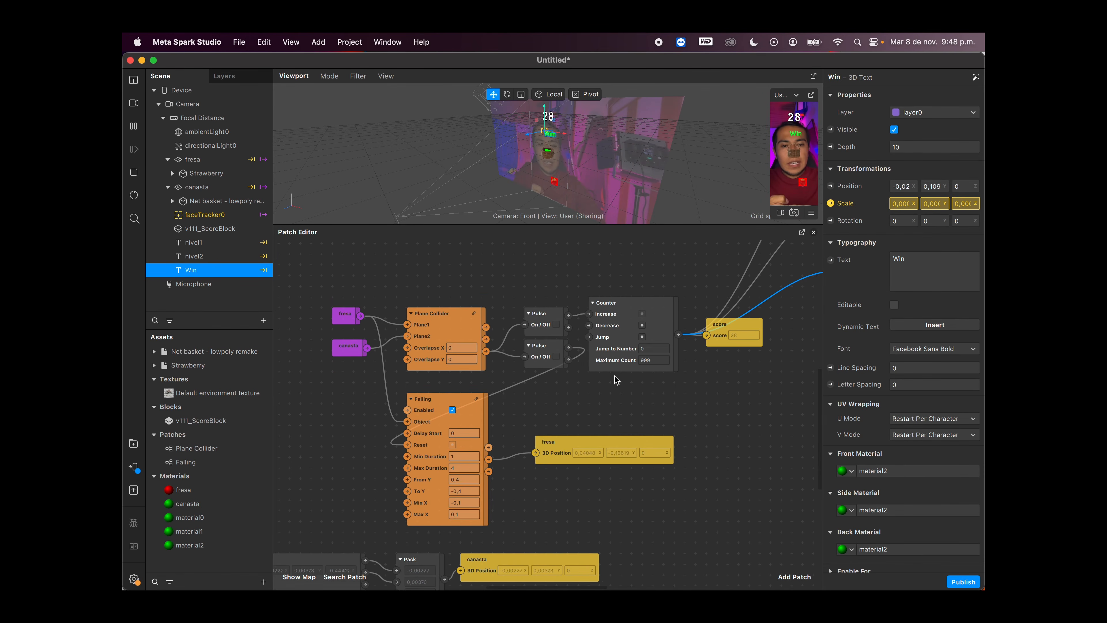
pyautogui.hscroll(-4, 615, 379)
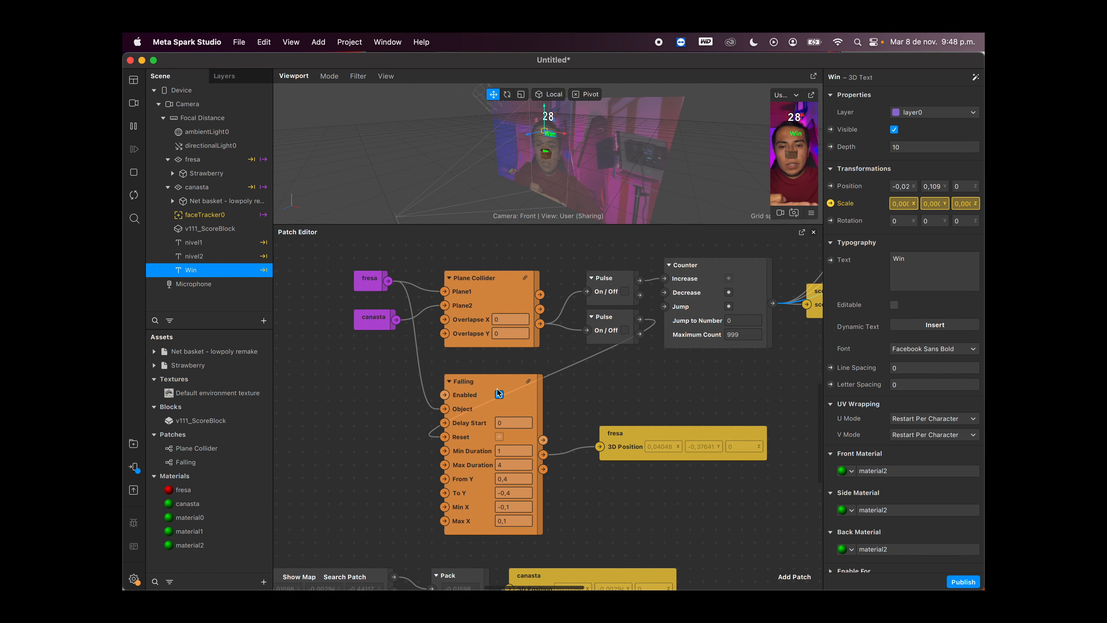
pyautogui.doubleClick(320, 419)
pyautogui.write('eq')
pyautogui.press('Return')
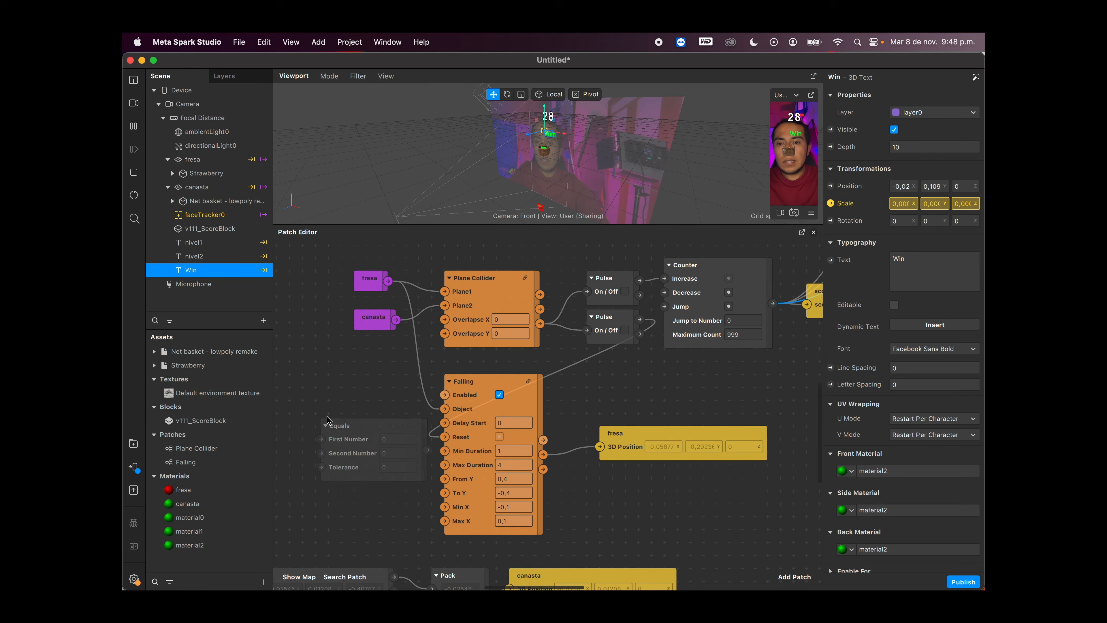
pyautogui.click(387, 453)
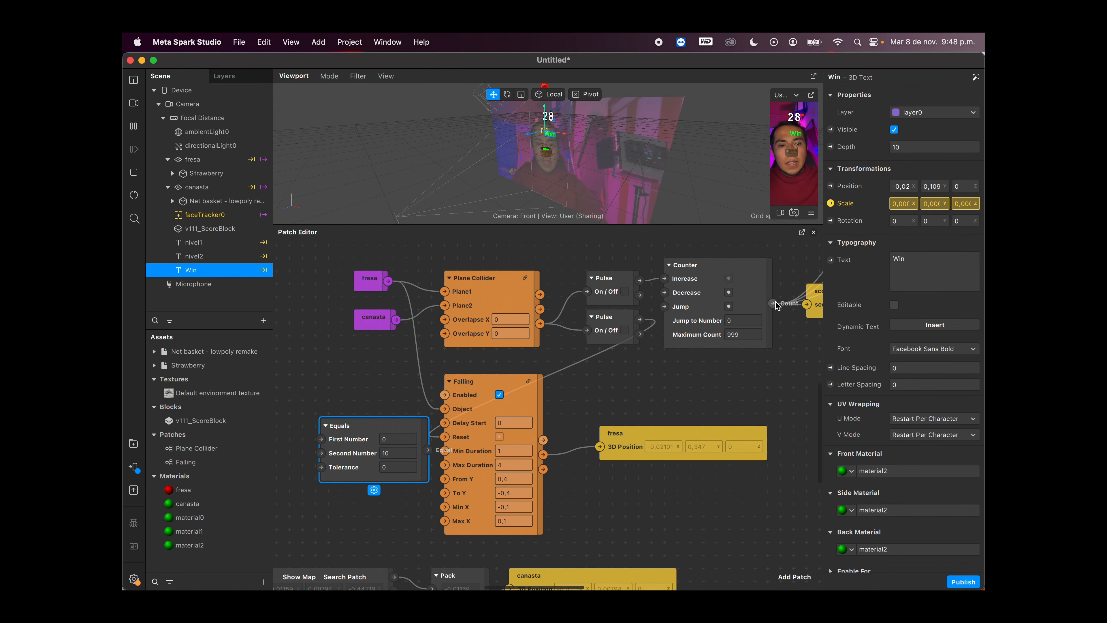
# Step: Connect the Counter's Count output to the new Equals patch's First Number and move the patch farther away from Falling
pyautogui.moveTo(773, 303); pyautogui.dragTo(321, 438)
pyautogui.moveTo(389, 423); pyautogui.dragTo(346, 417)
pyautogui.hscroll(-5, 437, 449)
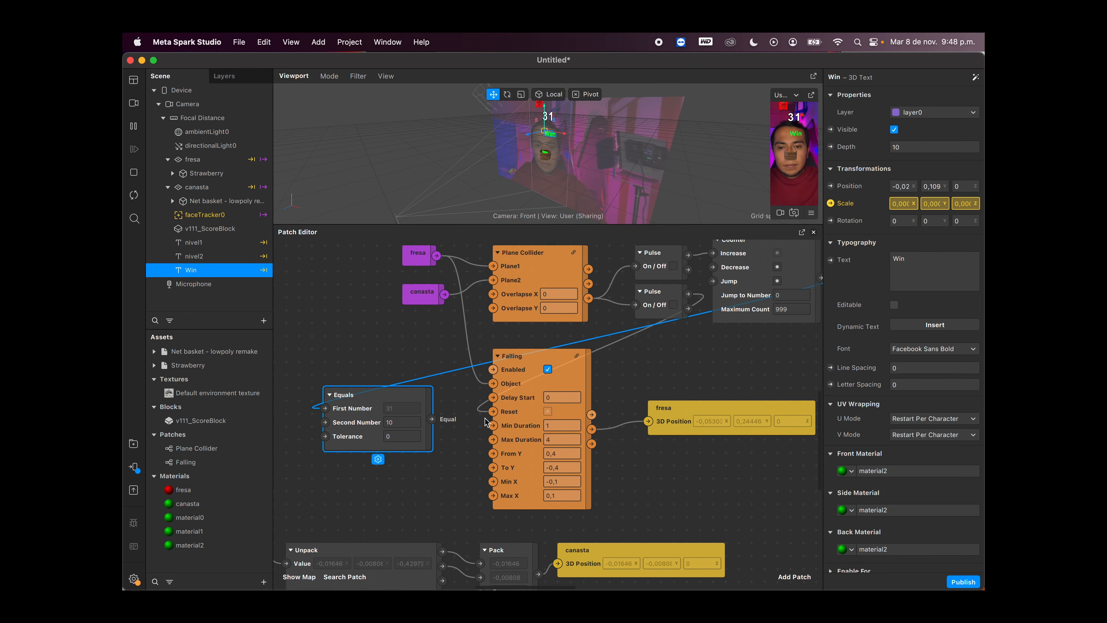
pyautogui.hscroll(-3, 438, 449)
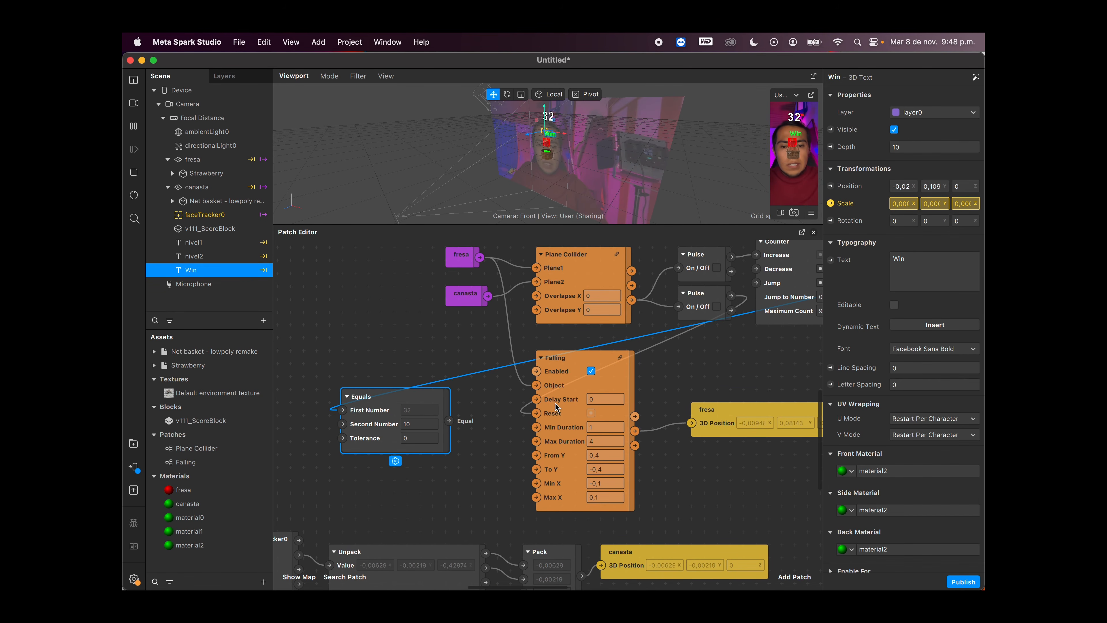
pyautogui.moveTo(442, 402); pyautogui.dragTo(416, 402)
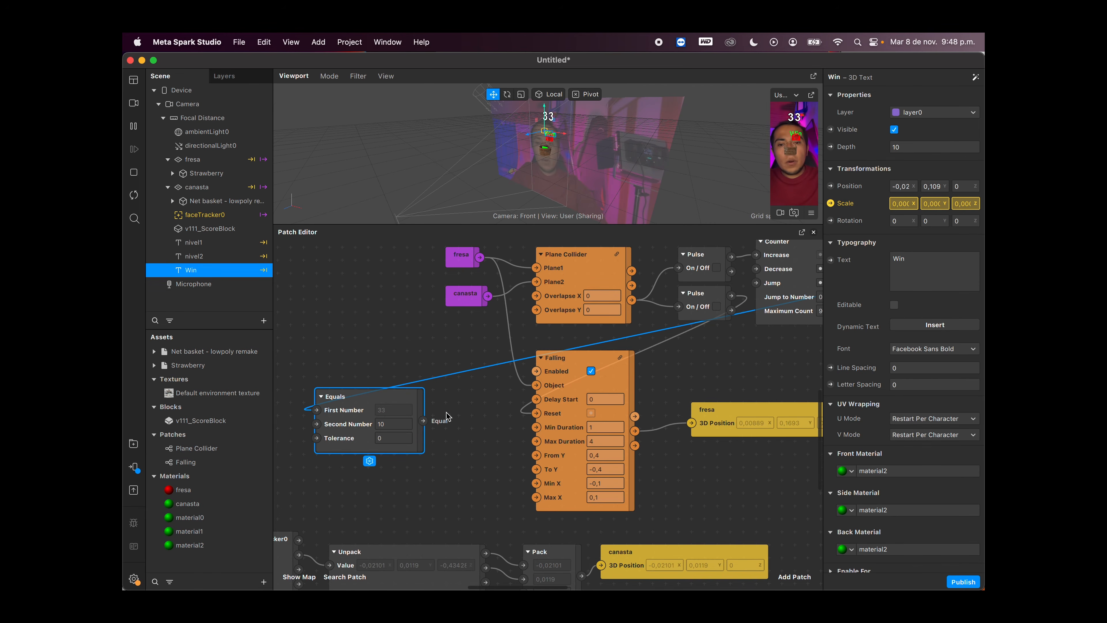
# Step: Add a Not patch and make room for it between the new Equals patch and the Falling patch
pyautogui.doubleClick(463, 441)
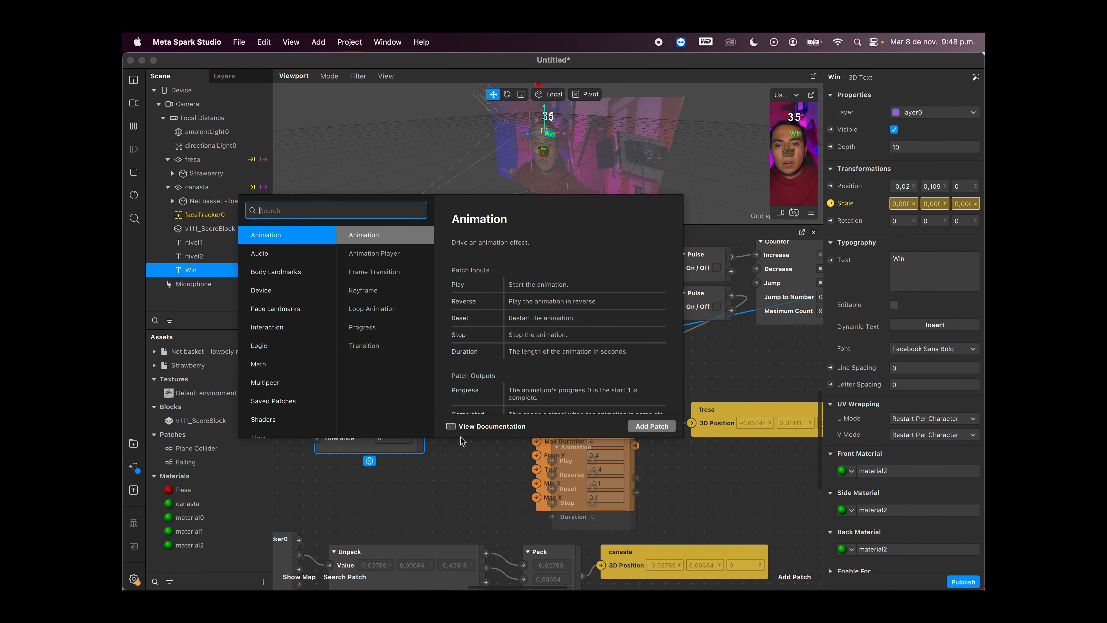
pyautogui.write('not')
pyautogui.press('Return')
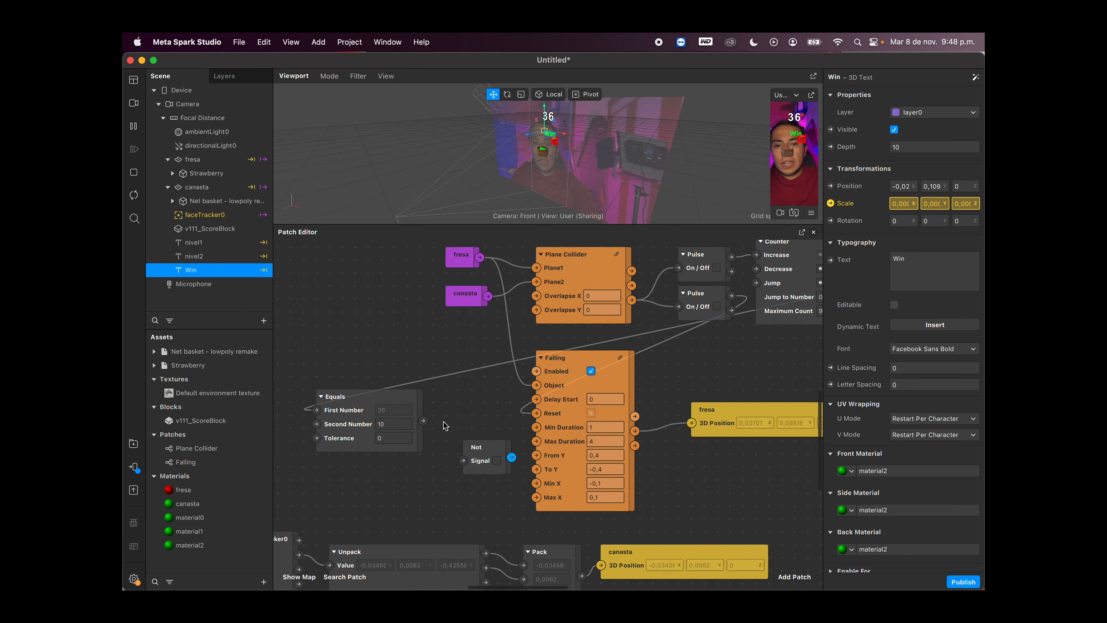
pyautogui.moveTo(402, 402); pyautogui.dragTo(379, 402)
pyautogui.moveTo(476, 447); pyautogui.dragTo(446, 448)
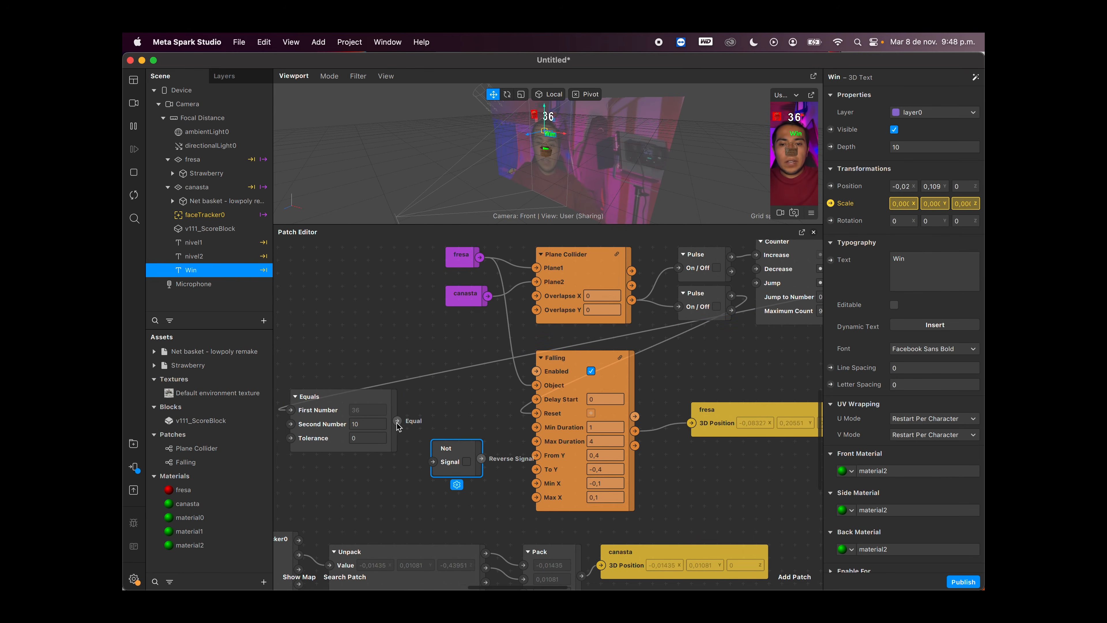
# Step: Try connecting the Equals output directly to Falling's Enabled input and restart the effect
pyautogui.moveTo(397, 420); pyautogui.dragTo(536, 371)
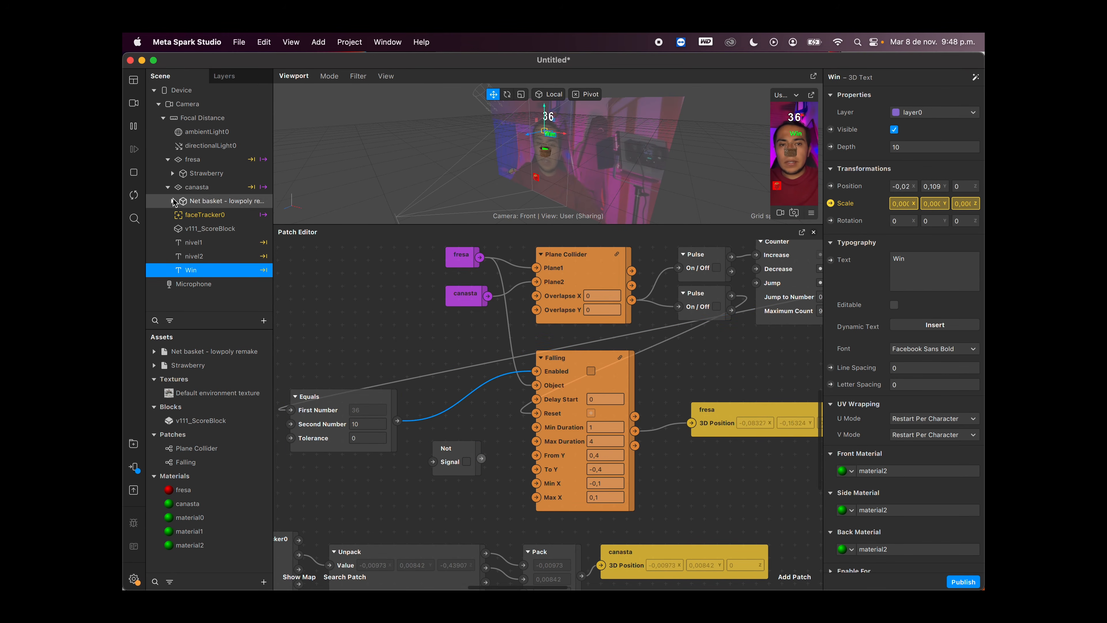
pyautogui.click(134, 195)
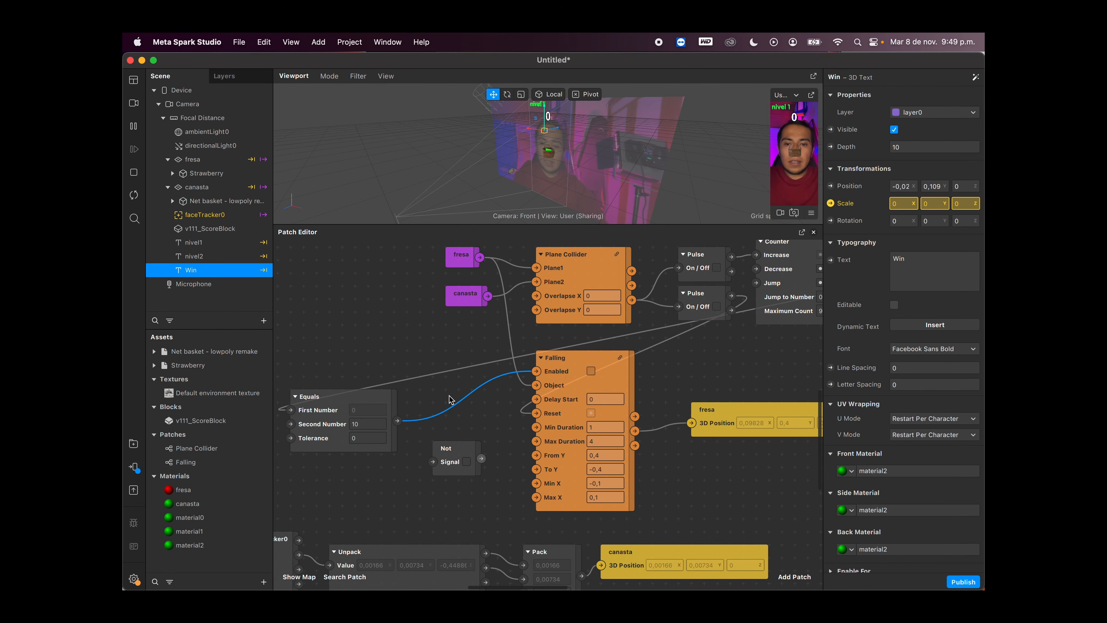
# Step: Route the Equals output through the Not patch into Falling's Enabled, and enlarge the viewport and preview to test the game up to 10
pyautogui.moveTo(395, 422); pyautogui.dragTo(536, 371)
pyautogui.moveTo(468, 450); pyautogui.dragTo(475, 405)
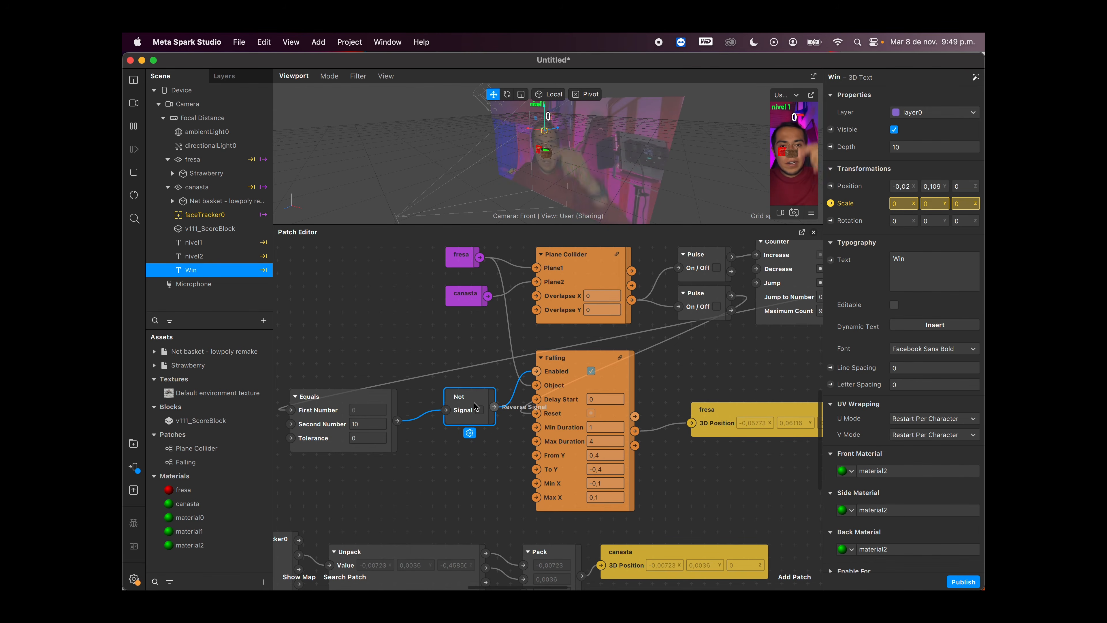
pyautogui.moveTo(641, 225); pyautogui.dragTo(640, 382)
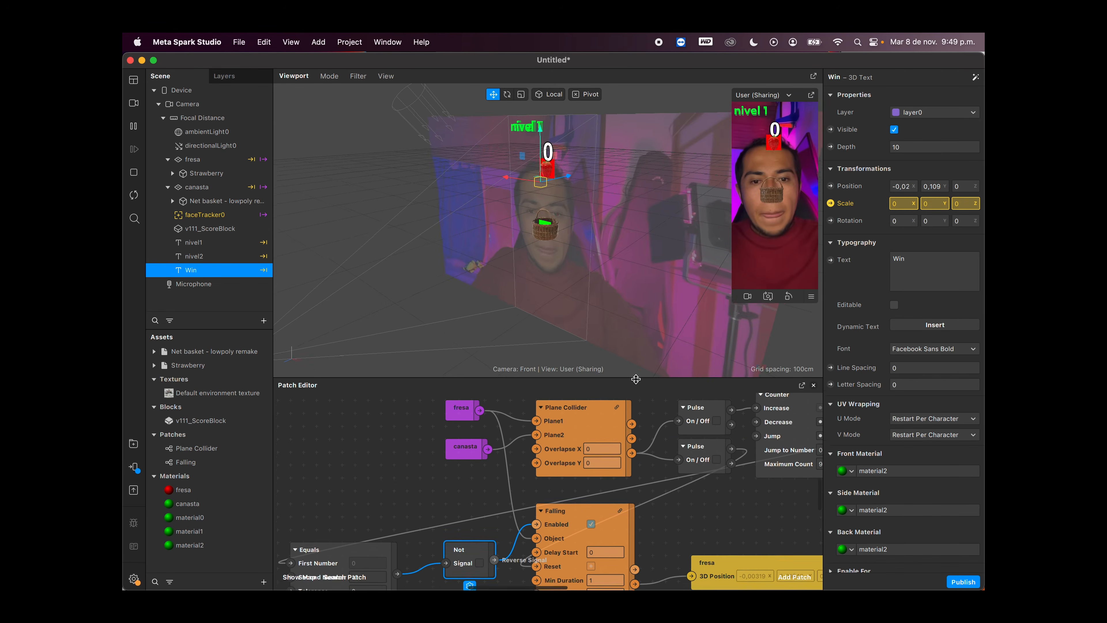
pyautogui.moveTo(731, 303); pyautogui.dragTo(658, 366)
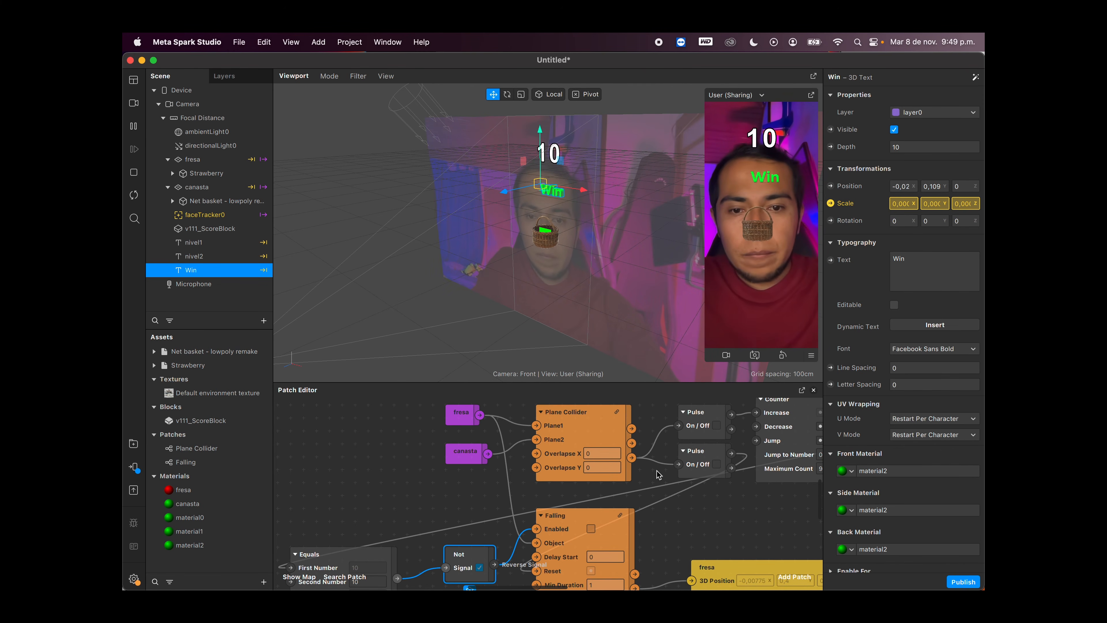
# Step: Review the Falling patch and the three Equals, Pulse, Animation and Transition chains that drive the level and Win labels
pyautogui.moveTo(666, 381); pyautogui.dragTo(667, 298)
pyautogui.click(619, 443)
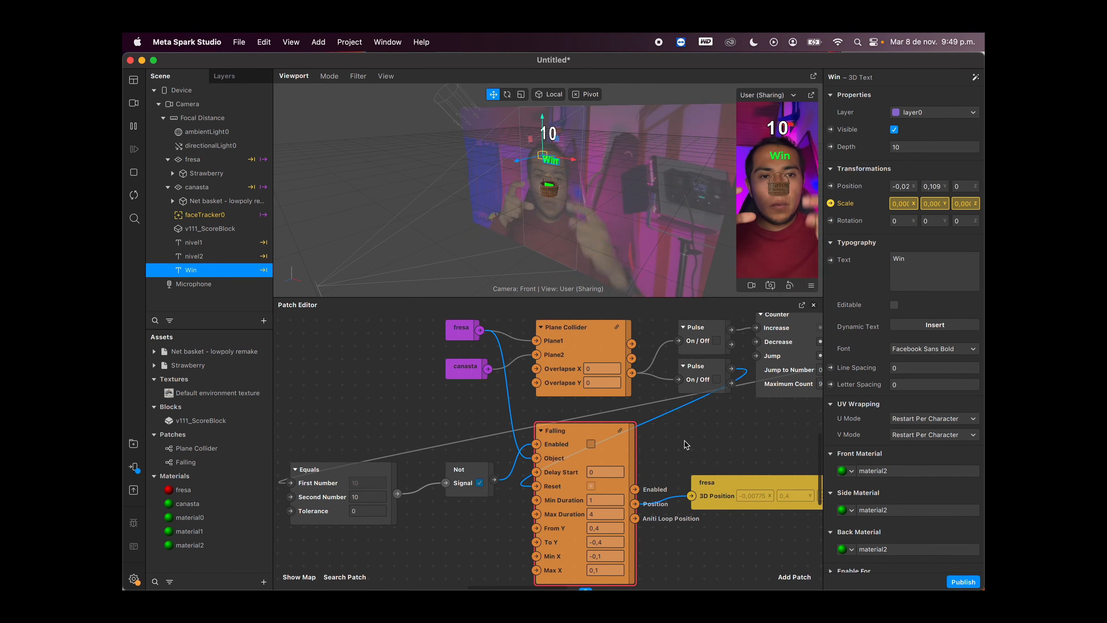
pyautogui.hscroll(10, 719, 432)
pyautogui.scroll(3, 719, 432)
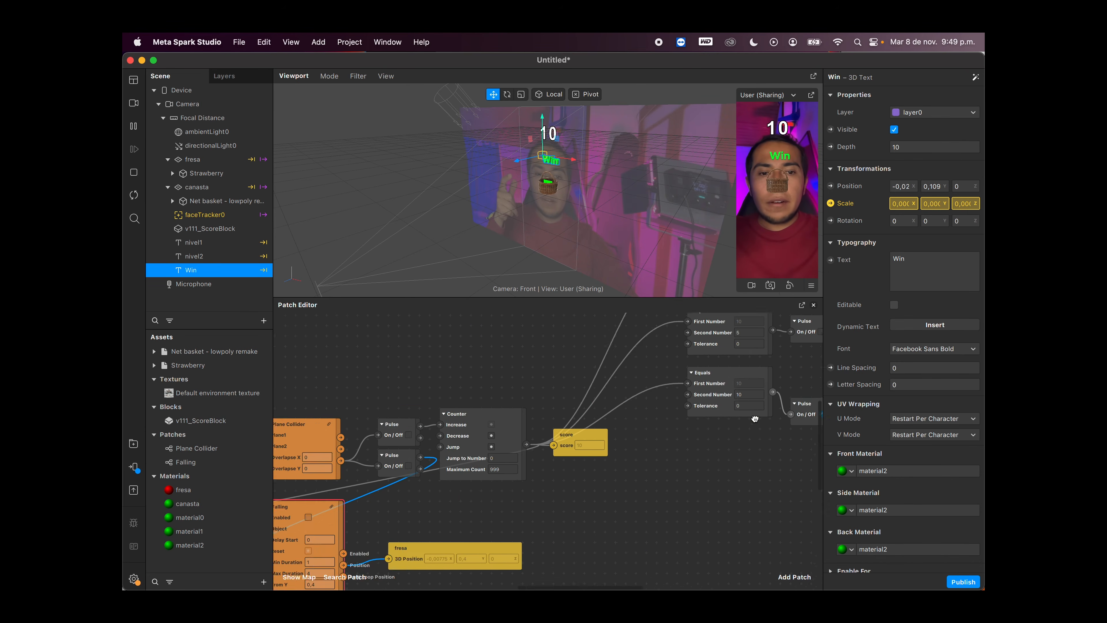
pyautogui.hscroll(6, 755, 419)
pyautogui.scroll(4, 755, 418)
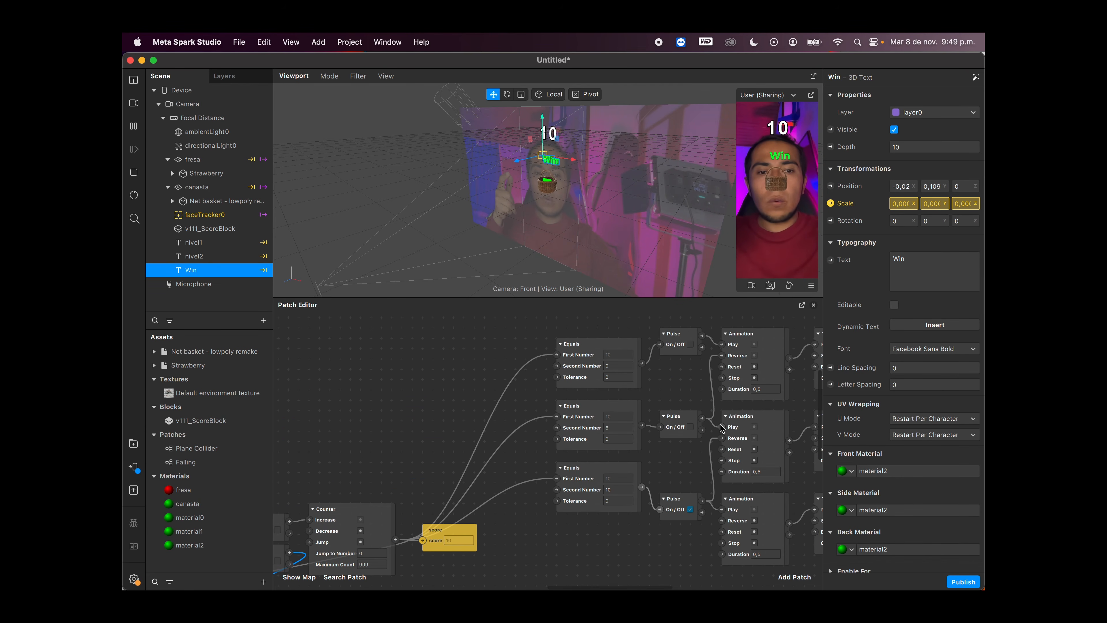
pyautogui.hscroll(10, 713, 429)
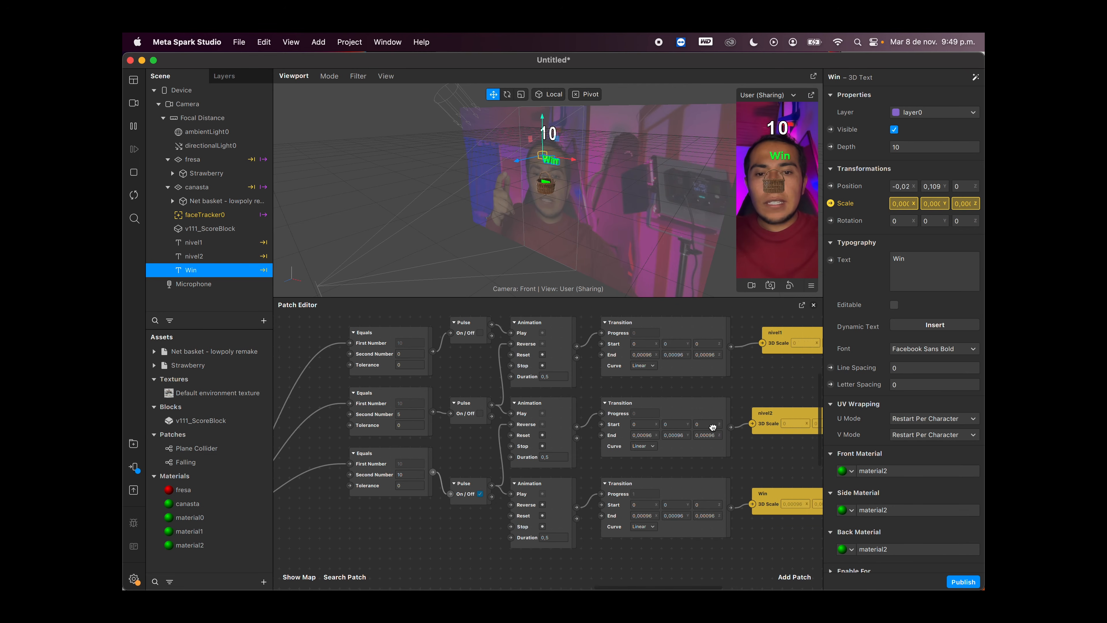
pyautogui.hscroll(-7, 713, 427)
pyautogui.scroll(-2, 712, 427)
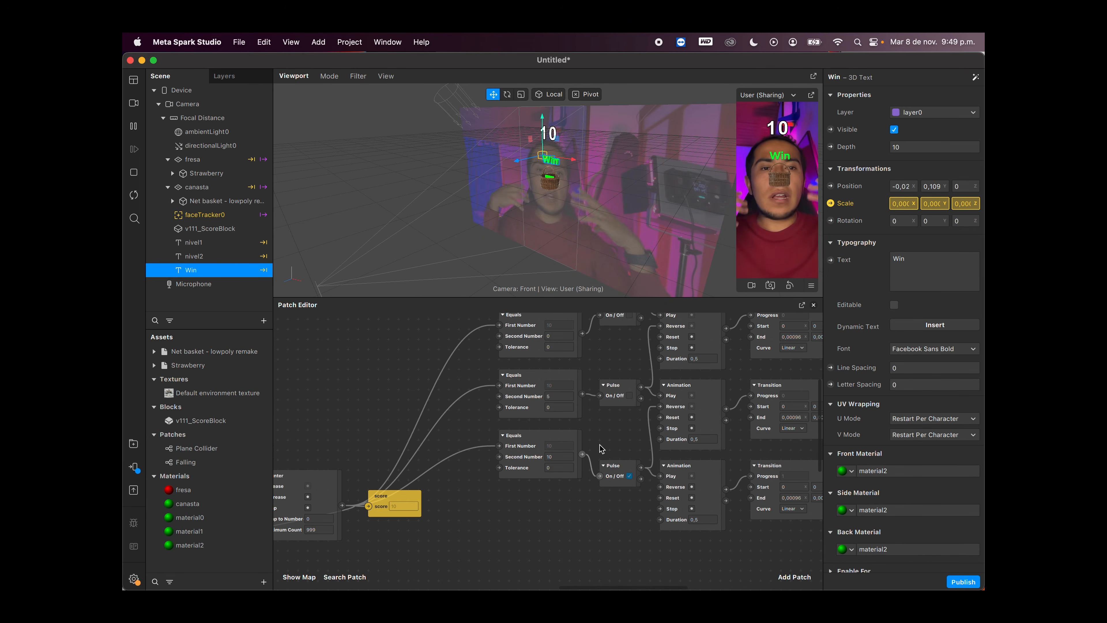
pyautogui.hscroll(3, 579, 423)
pyautogui.scroll(2, 580, 423)
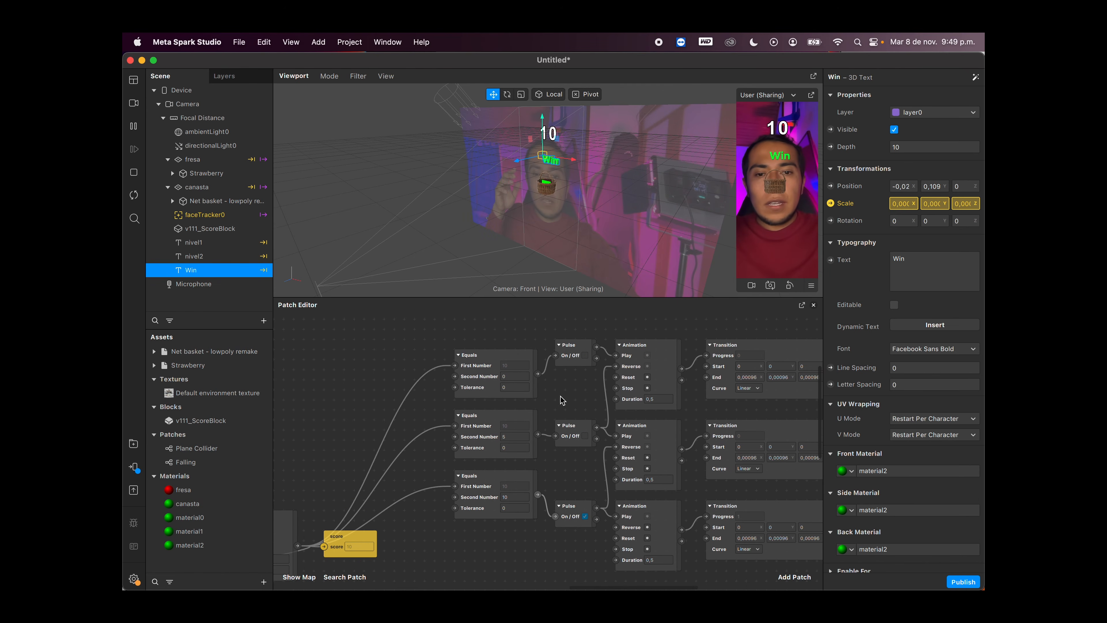
pyautogui.hscroll(2, 536, 341)
pyautogui.scroll(-1, 536, 341)
pyautogui.moveTo(487, 322); pyautogui.dragTo(515, 530)
pyautogui.hscroll(3, 613, 537)
pyautogui.scroll(-1, 613, 536)
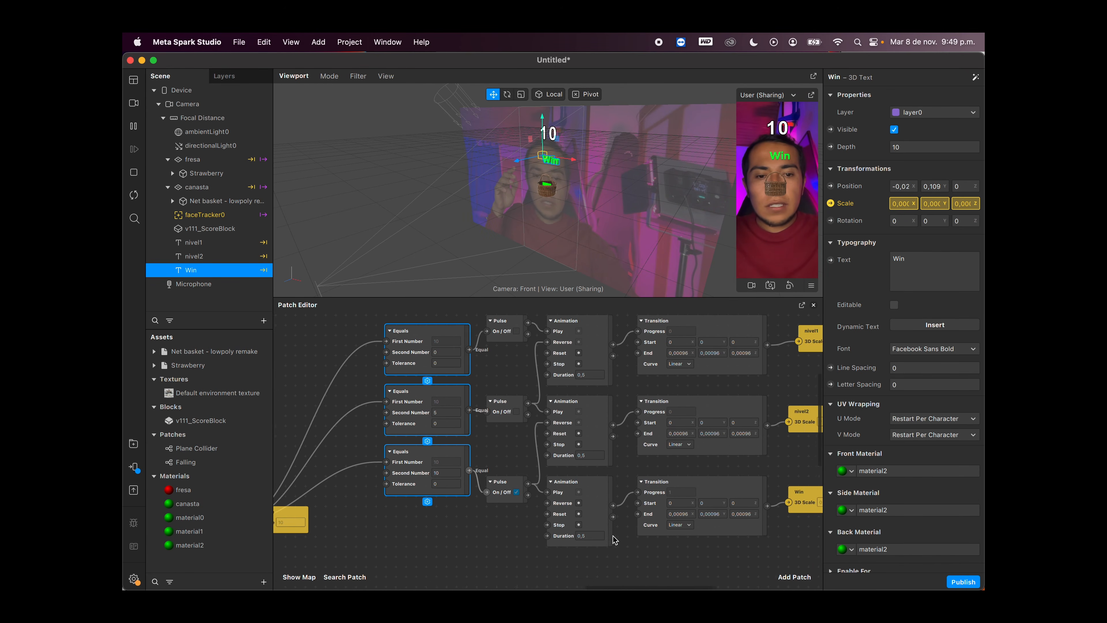
# Step: Trace the Counter's output into the three Equals chains, and examine how the Equals and Not patches feed Falling
pyautogui.moveTo(692, 551); pyautogui.dragTo(420, 311)
pyautogui.click(345, 366)
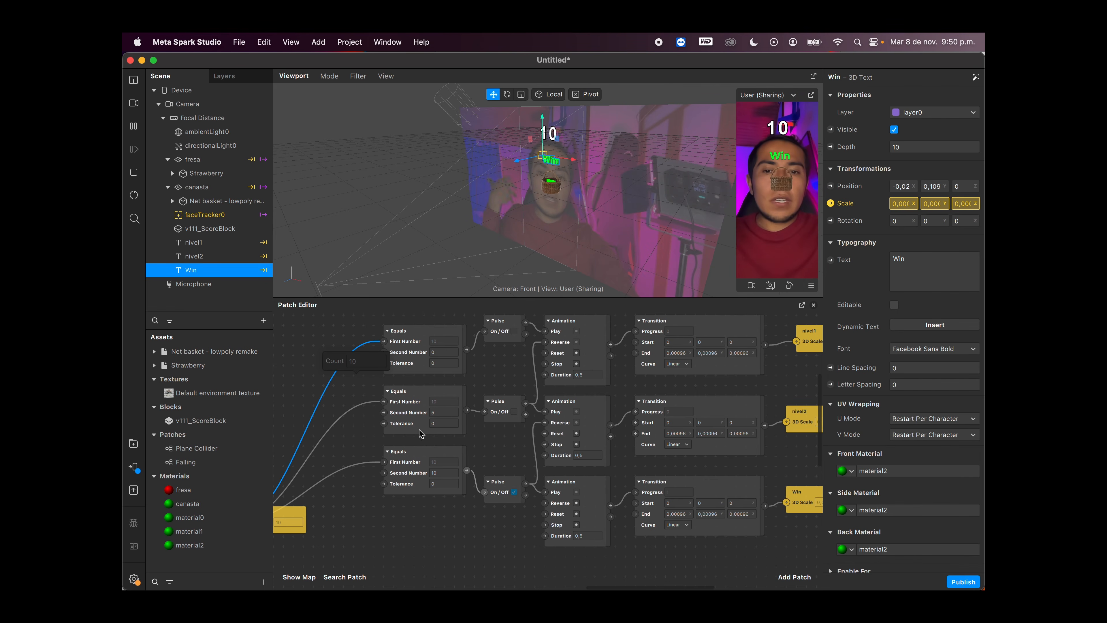
pyautogui.hscroll(-10, 413, 510)
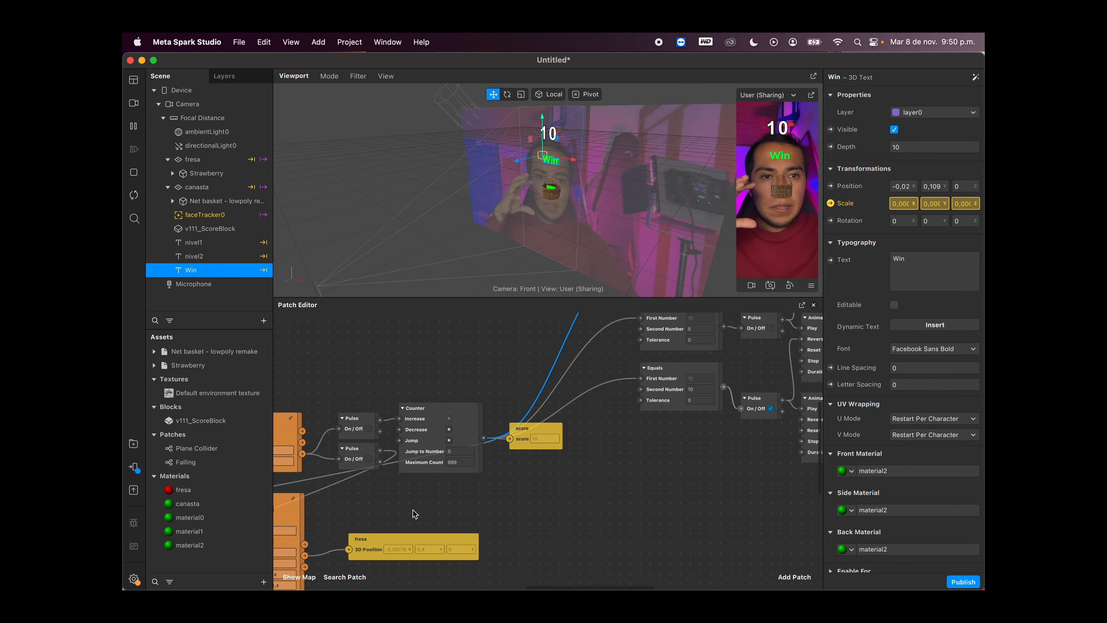
pyautogui.hscroll(-1, 413, 512)
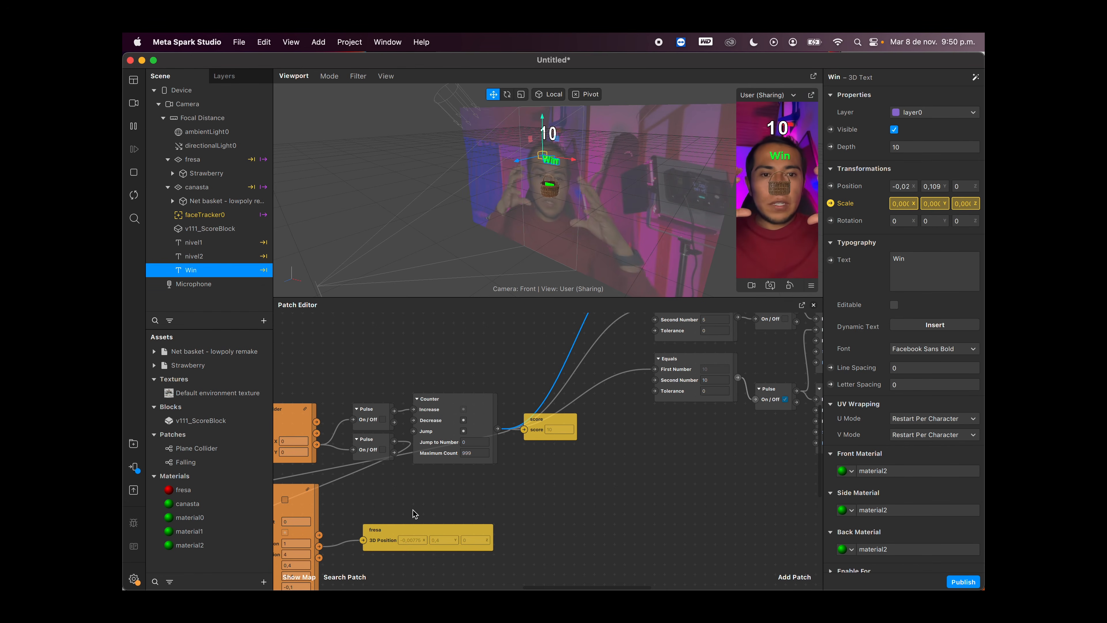
pyautogui.hscroll(8, 434, 514)
pyautogui.scroll(4, 434, 514)
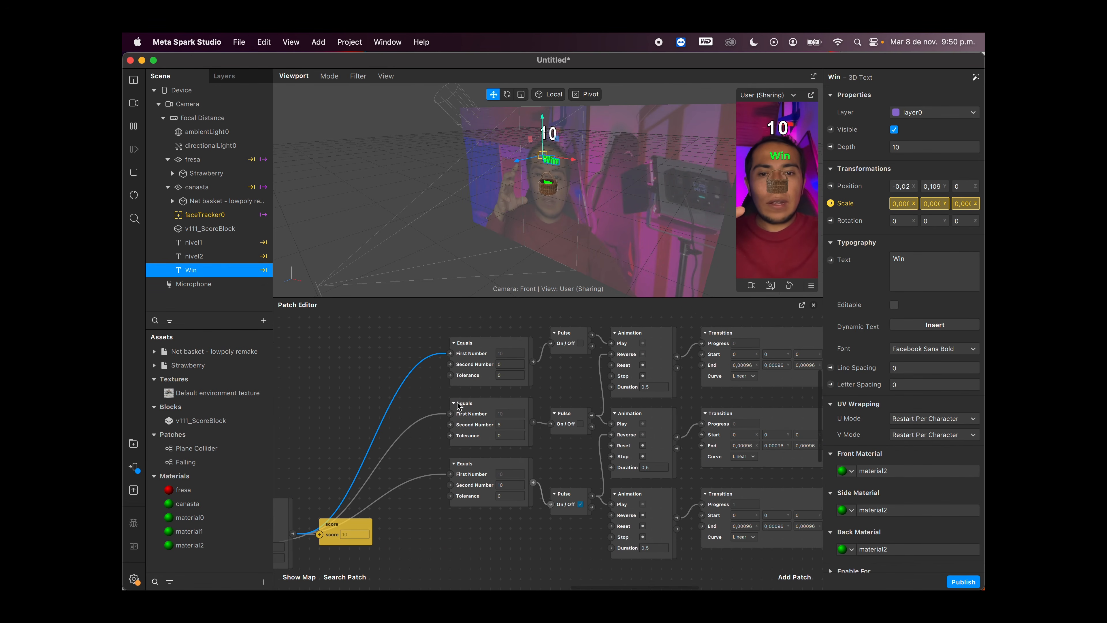
pyautogui.hscroll(2, 664, 465)
pyautogui.scroll(-1, 664, 465)
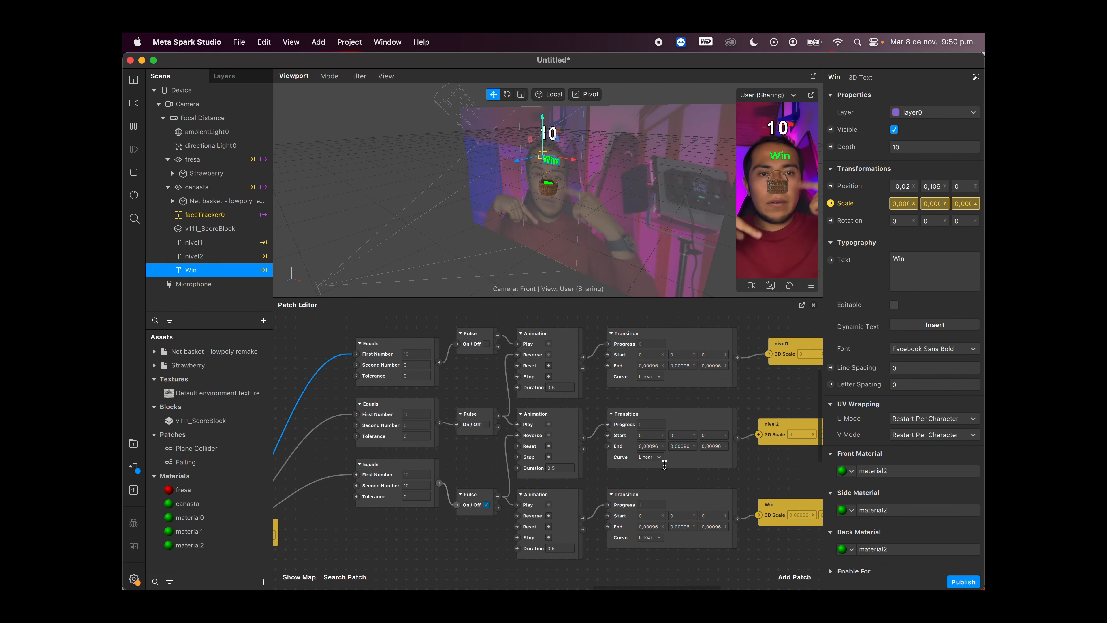
pyautogui.hscroll(-15, 664, 465)
pyautogui.scroll(-5, 664, 465)
pyautogui.hscroll(2, 664, 465)
pyautogui.scroll(1, 664, 465)
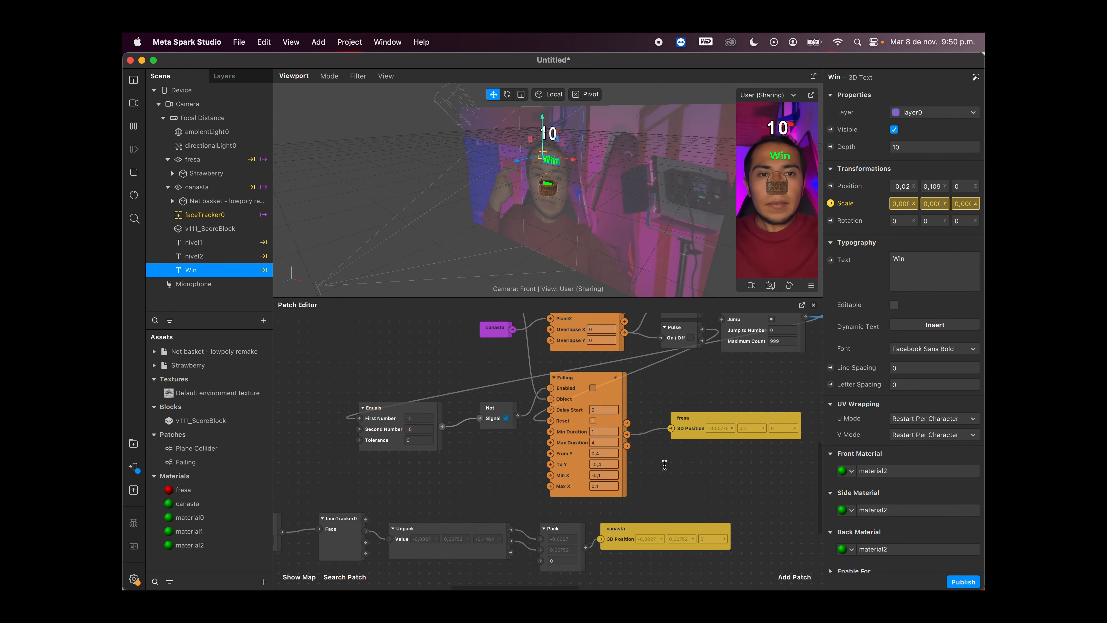
# Step: Enlarge the viewport and the preview, and restart the effect to play the game again
pyautogui.moveTo(712, 297); pyautogui.dragTo(701, 455)
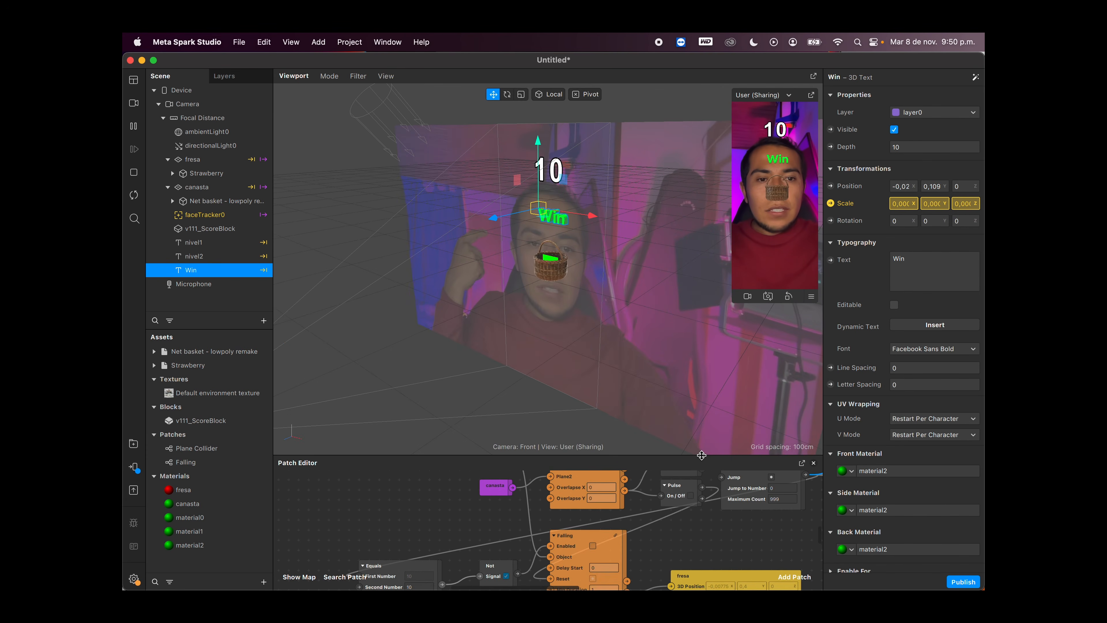
pyautogui.moveTo(733, 300); pyautogui.dragTo(561, 502)
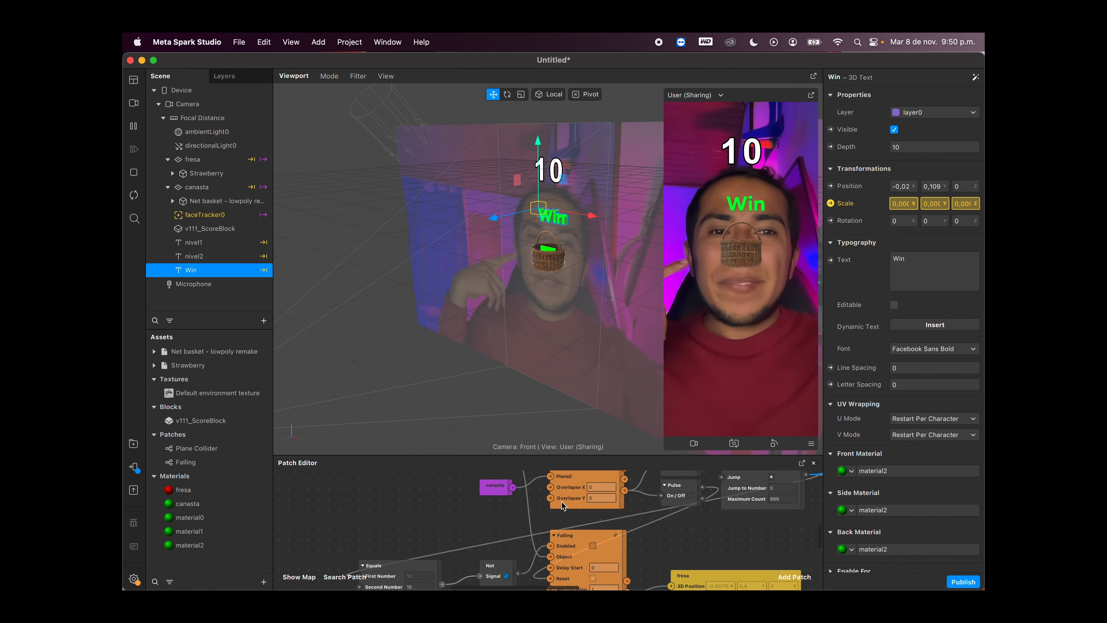
pyautogui.click(134, 196)
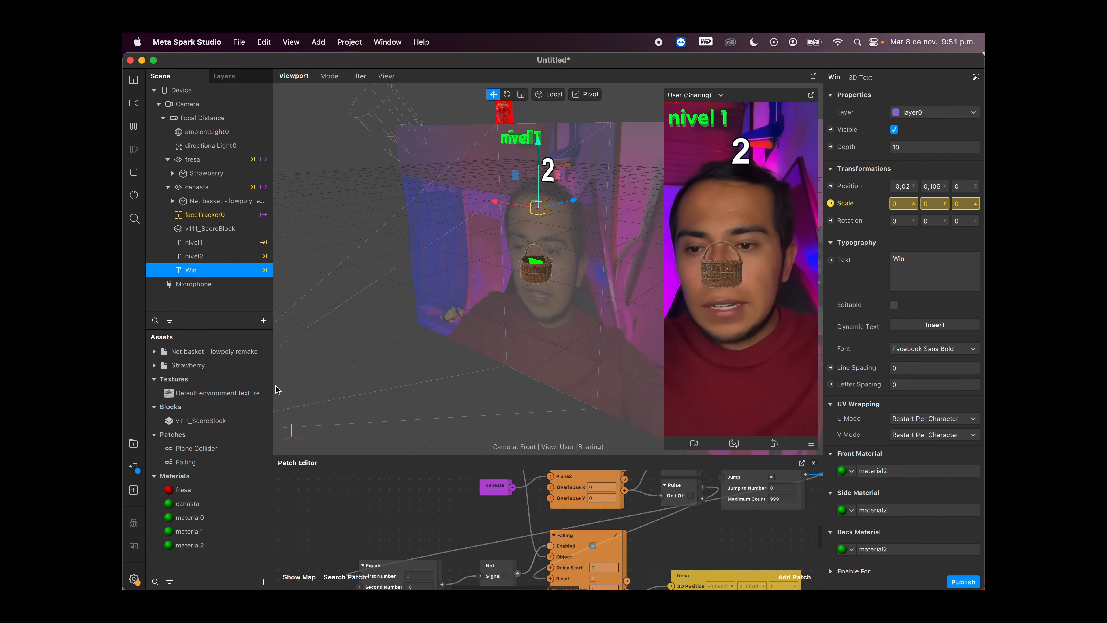
# Step: Set the fresa material's diffuse color to White and its blend mode to Multiply
pyautogui.click(184, 489)
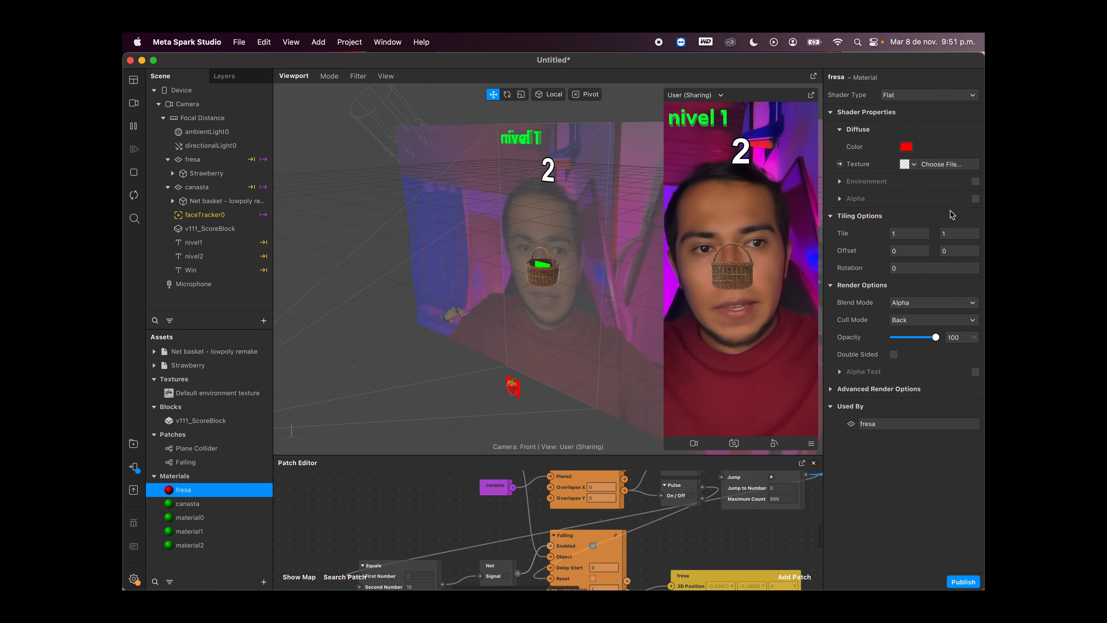
pyautogui.click(905, 147)
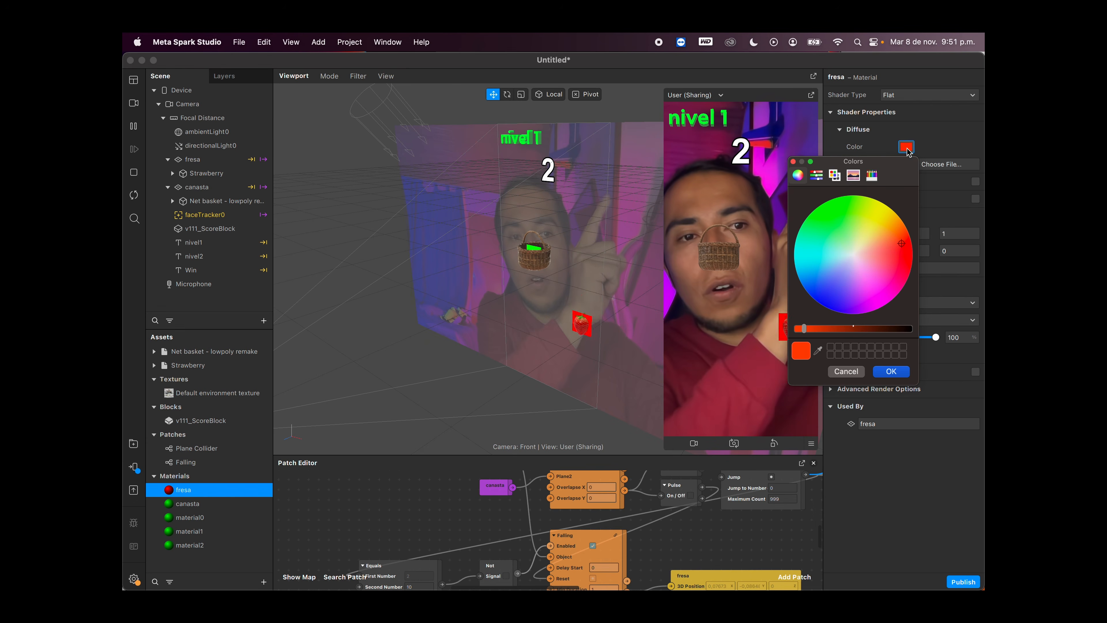
pyautogui.click(833, 174)
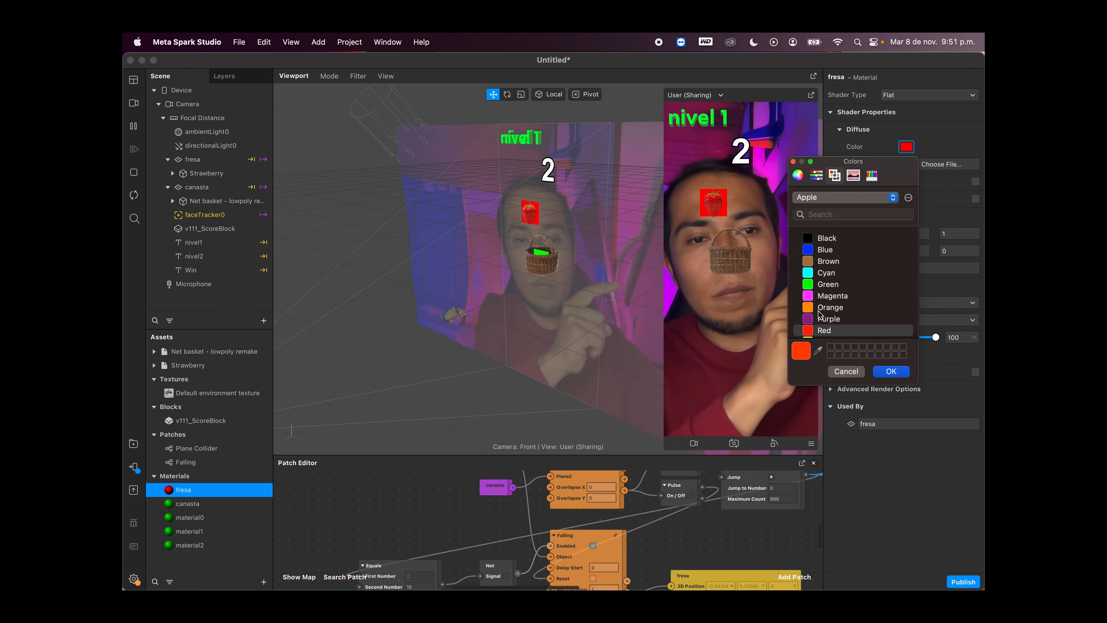
pyautogui.scroll(-2, 850, 283)
pyautogui.click(828, 326)
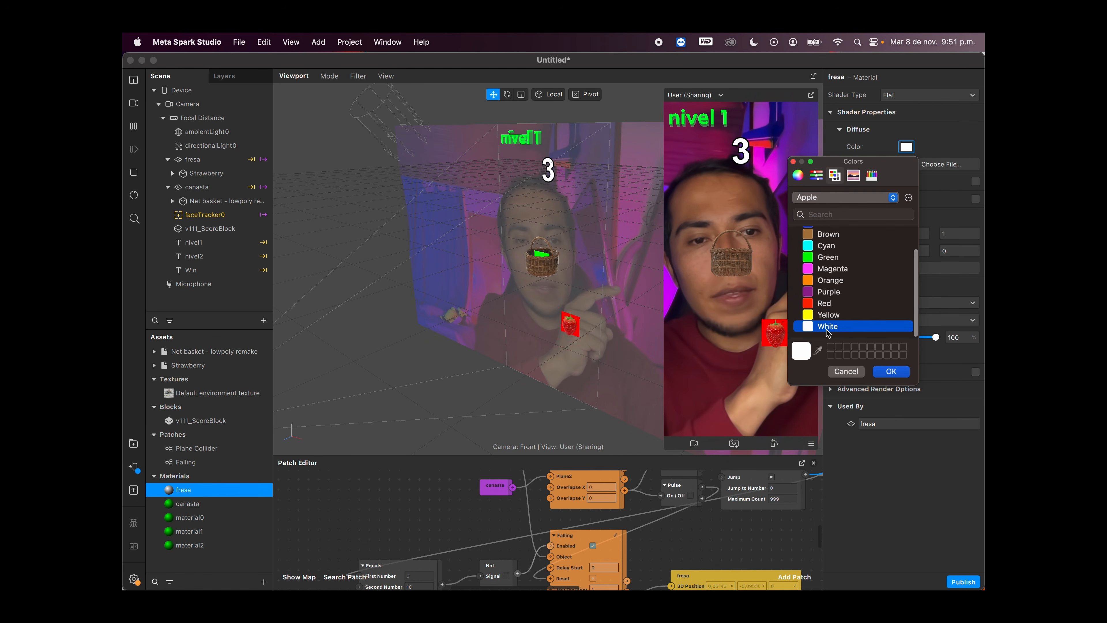
pyautogui.click(888, 371)
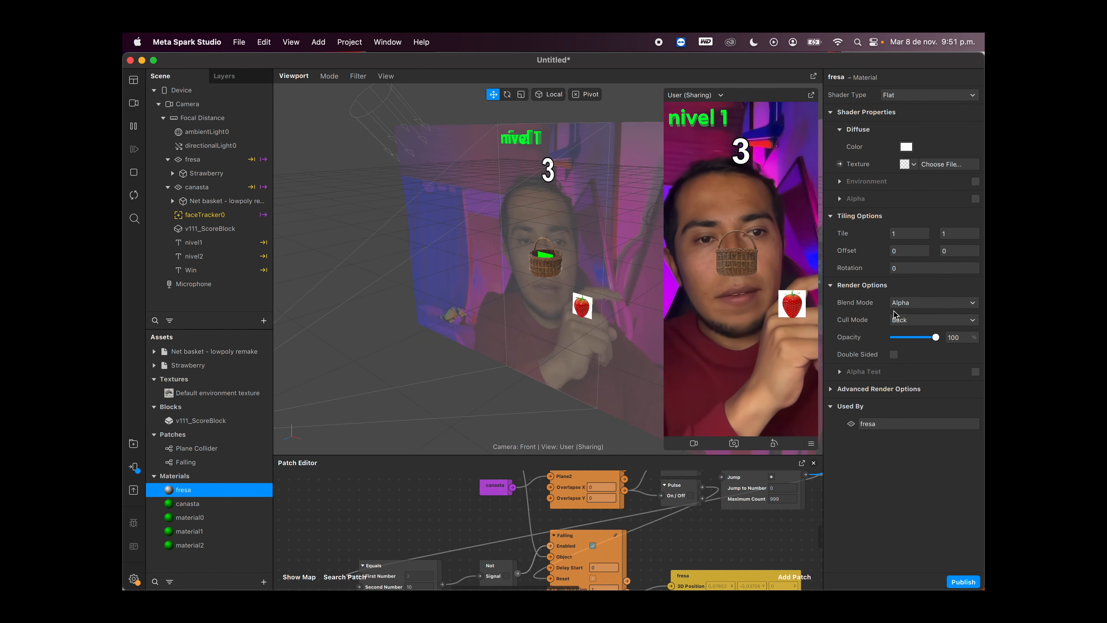
pyautogui.click(908, 305)
pyautogui.click(913, 351)
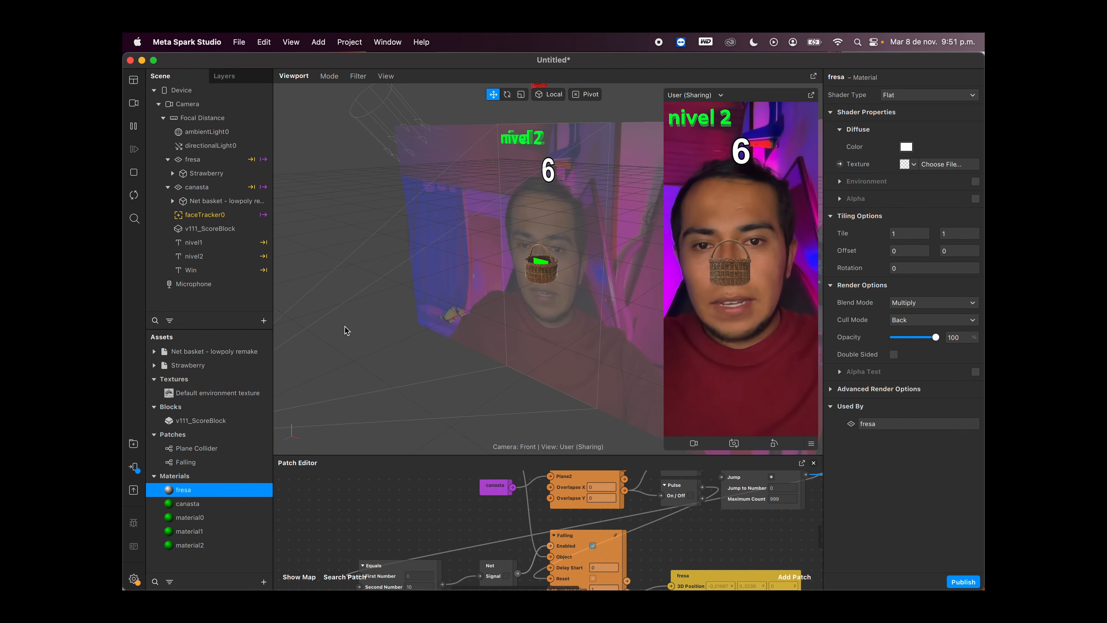
# Step: Set the canasta material's diffuse color to White and its blend mode to Multiply, and restart the effect
pyautogui.click(223, 504)
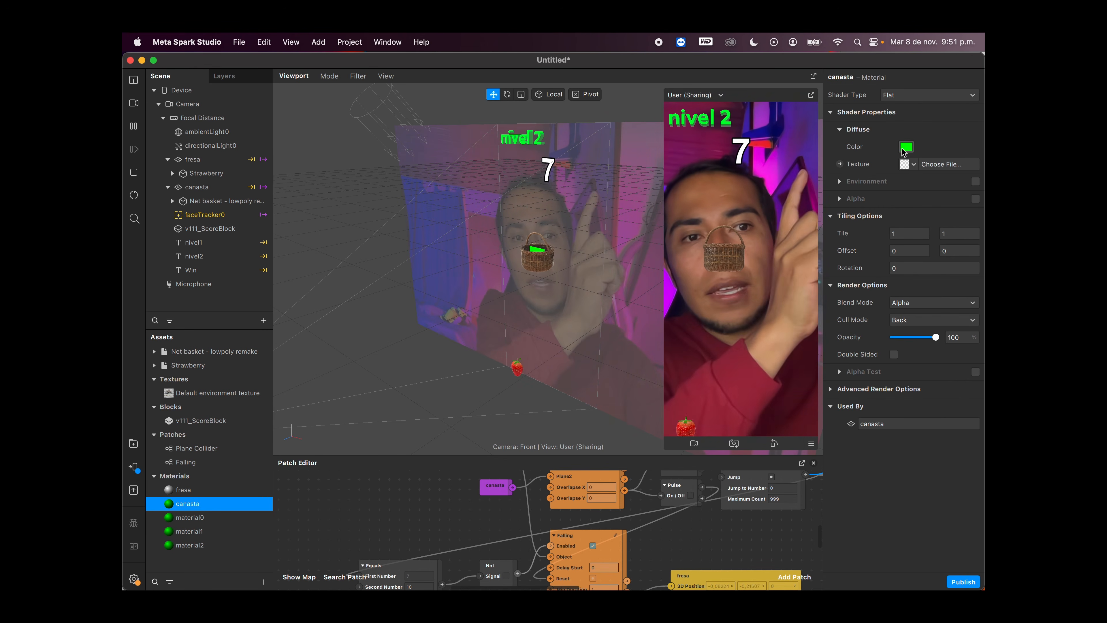
pyautogui.click(904, 148)
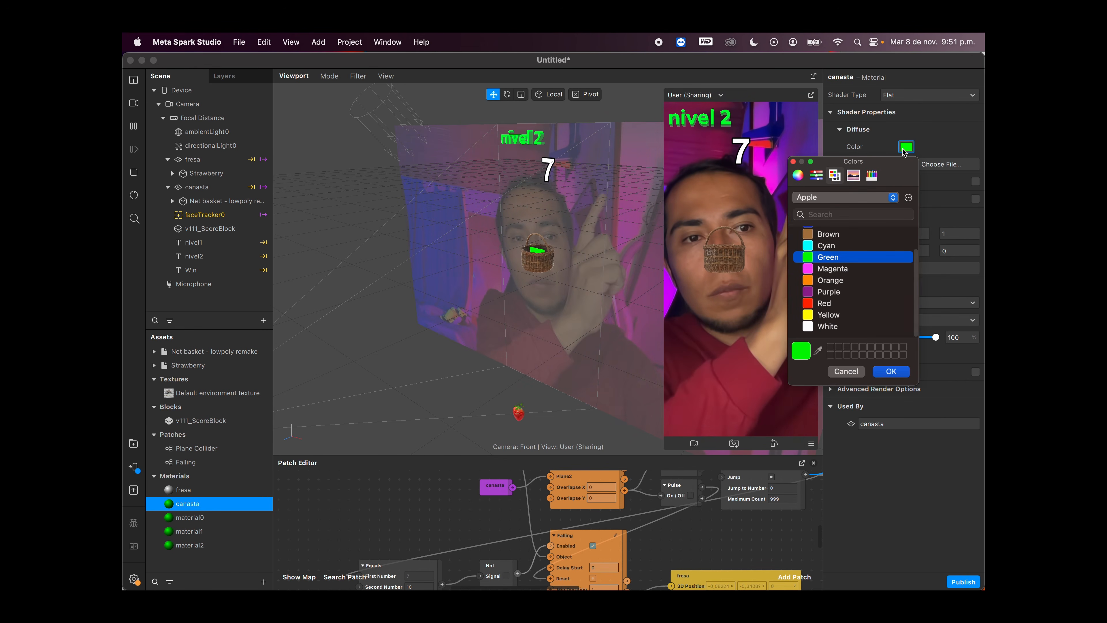
pyautogui.click(825, 326)
pyautogui.click(890, 371)
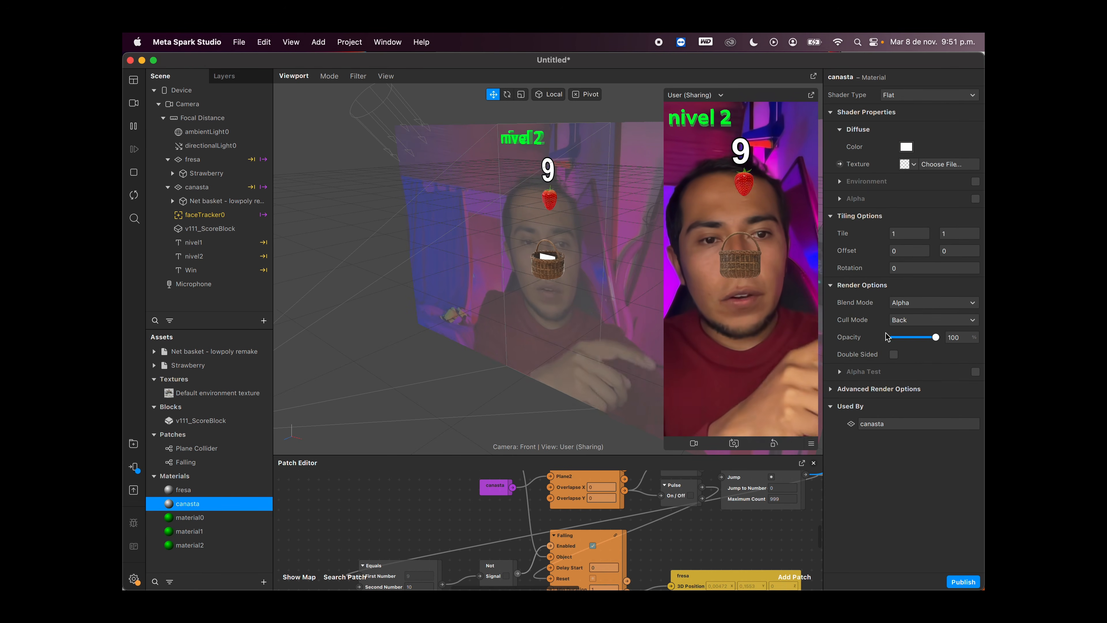
pyautogui.click(933, 302)
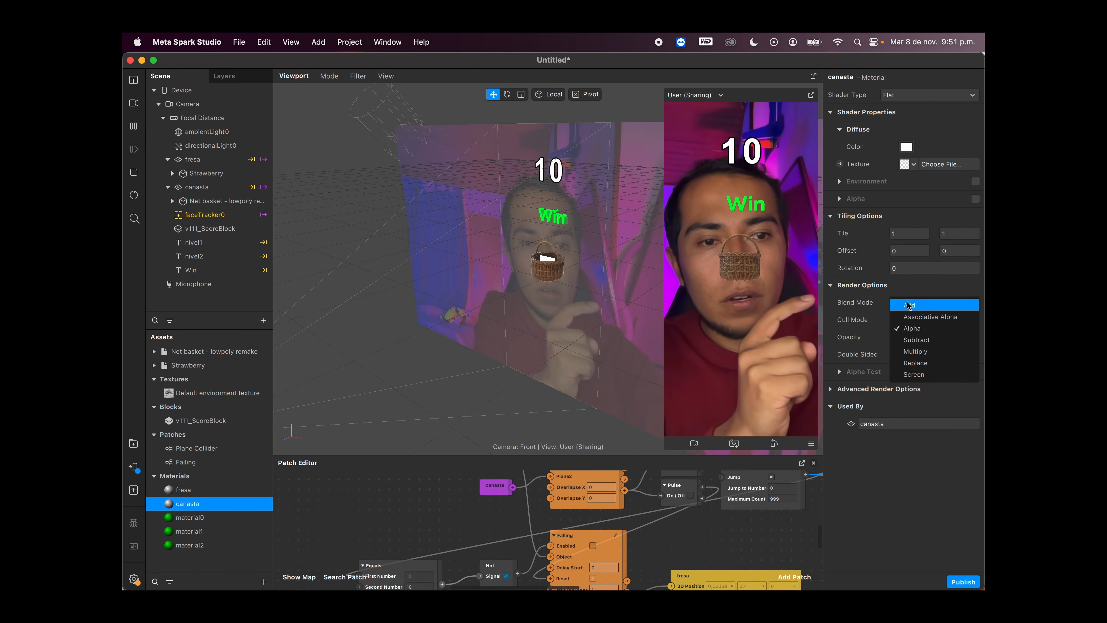
pyautogui.click(917, 350)
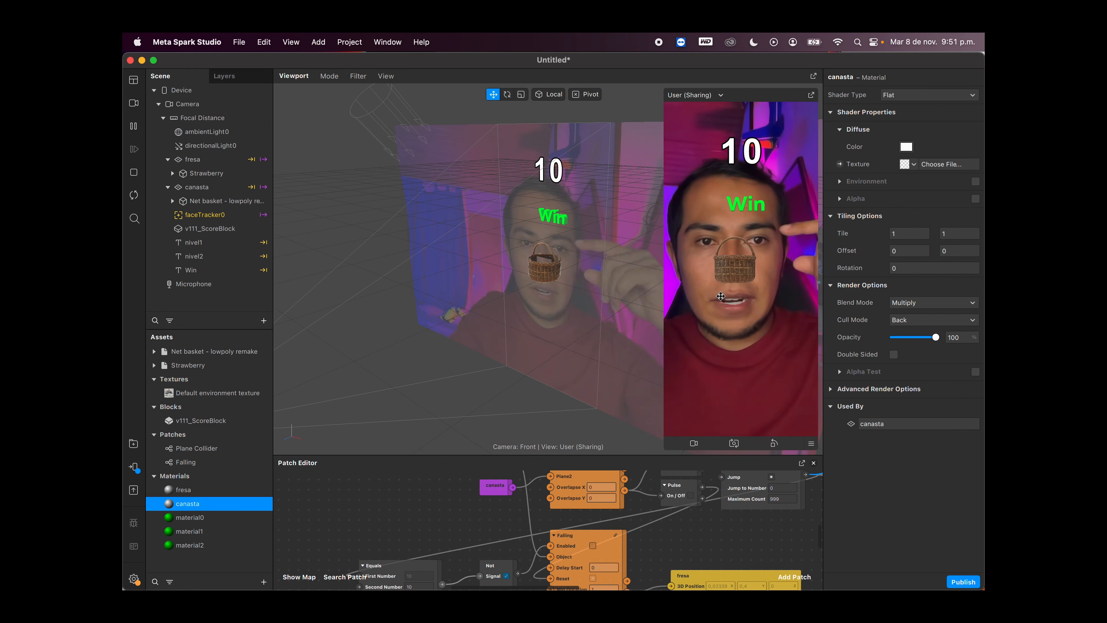
pyautogui.click(134, 197)
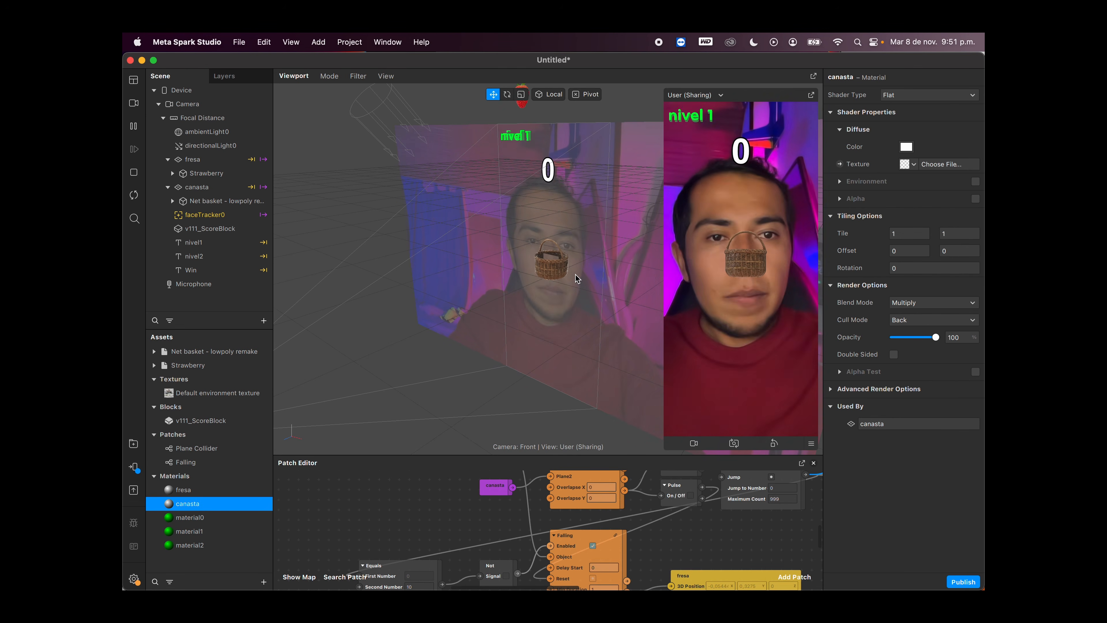